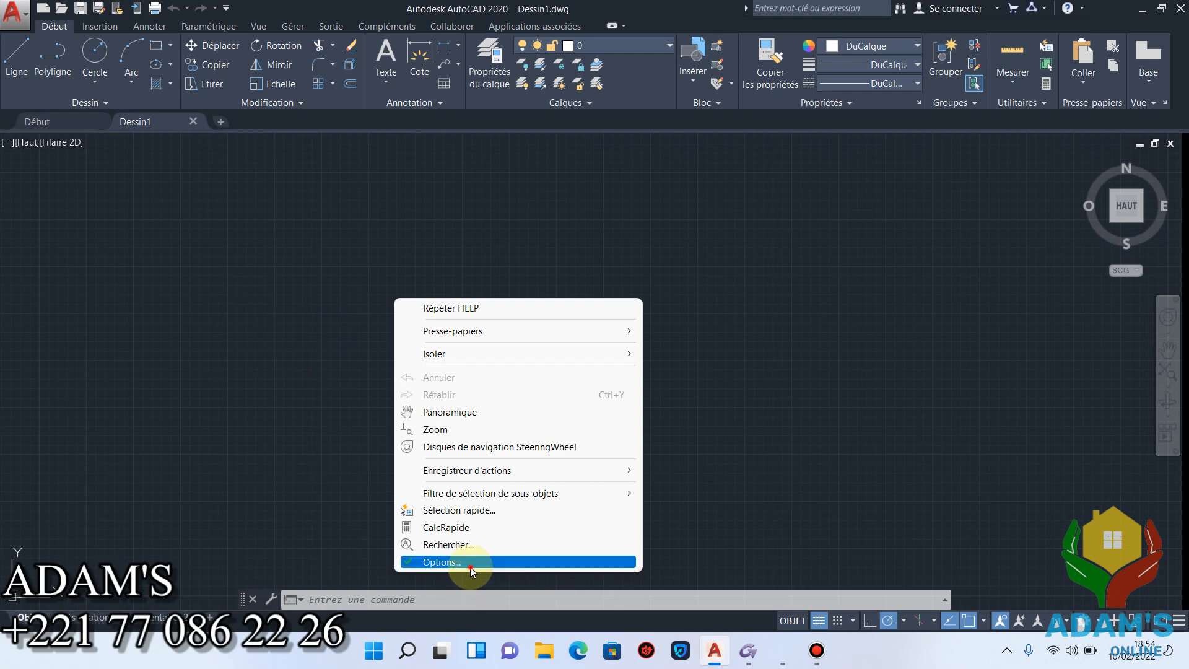
In the user preferences options, set both the source content and target drawing insertion units to metres (Mètres).
{"action": "left_click", "coordinate": [466, 564]}
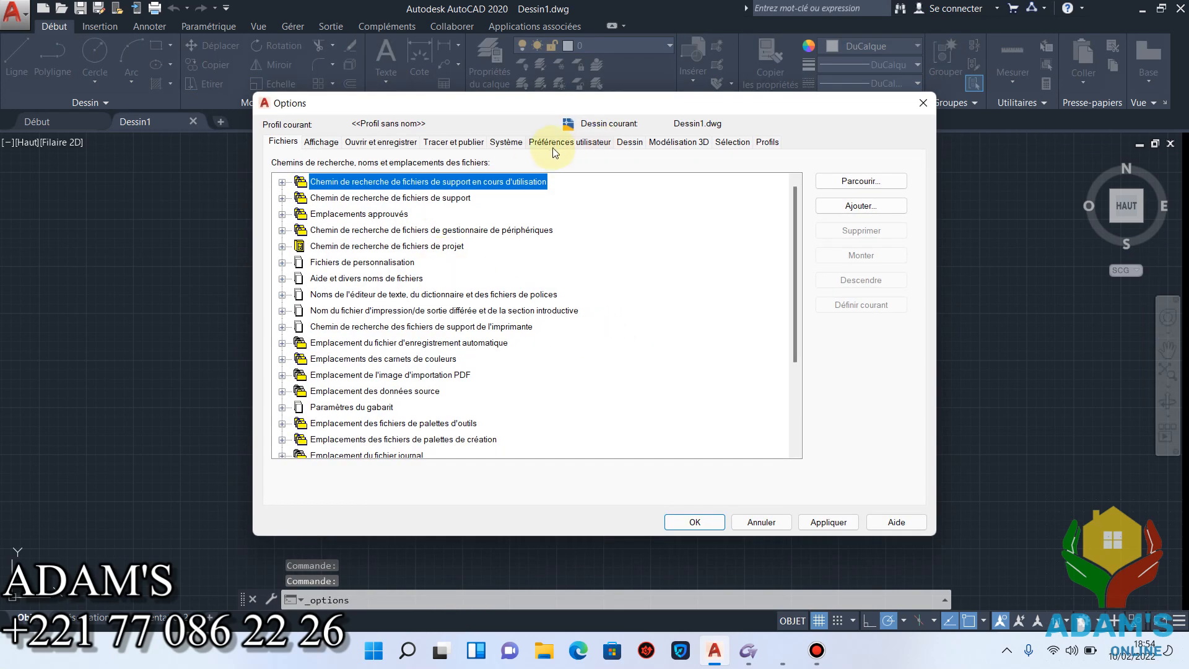
{"action": "left_click", "coordinate": [580, 142]}
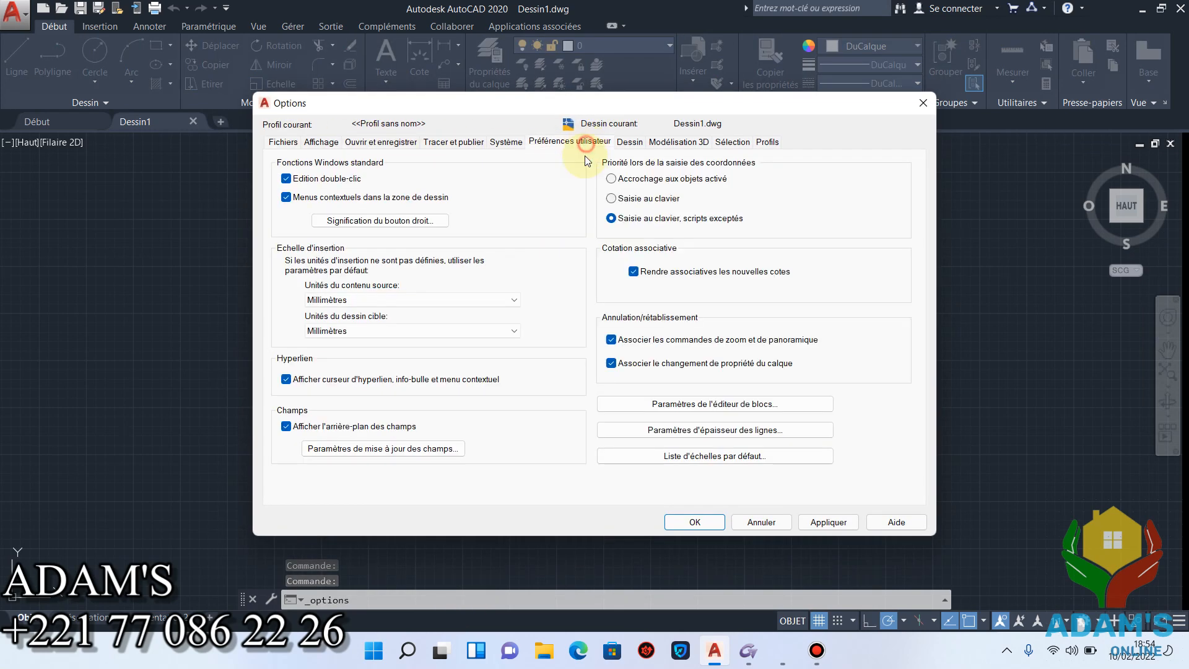
{"action": "left_click", "coordinate": [451, 331]}
{"action": "scroll", "coordinate": [384, 403], "scroll_direction": "up", "scroll_amount": 2}
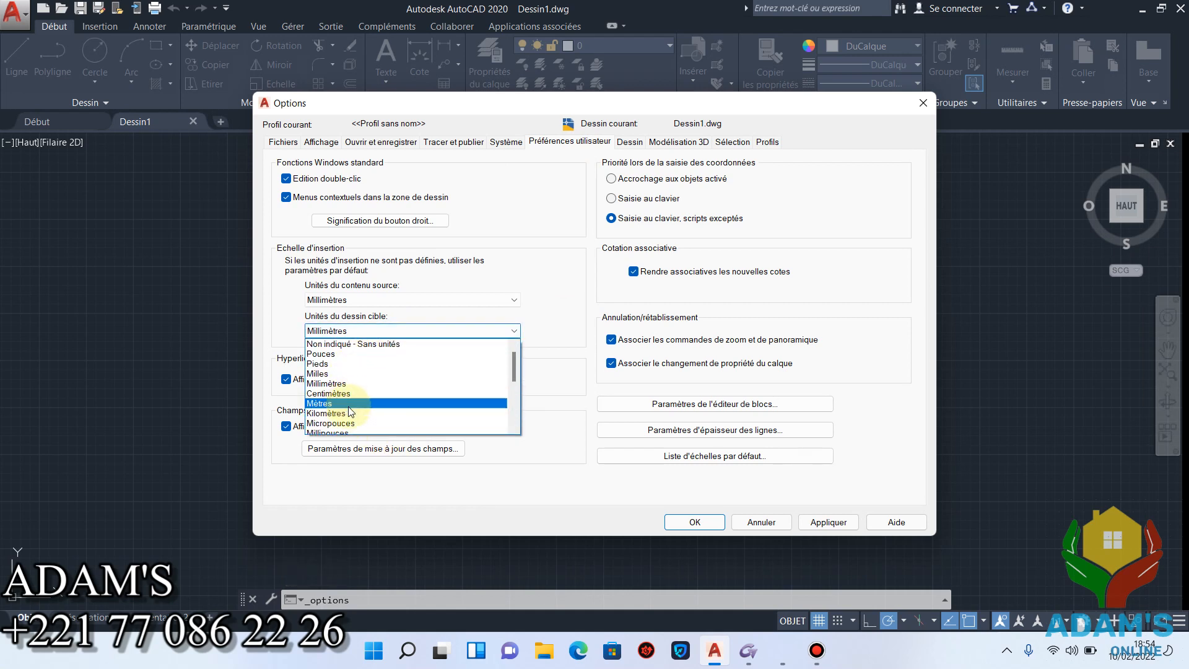
{"action": "left_click", "coordinate": [349, 406]}
{"action": "left_click", "coordinate": [455, 300]}
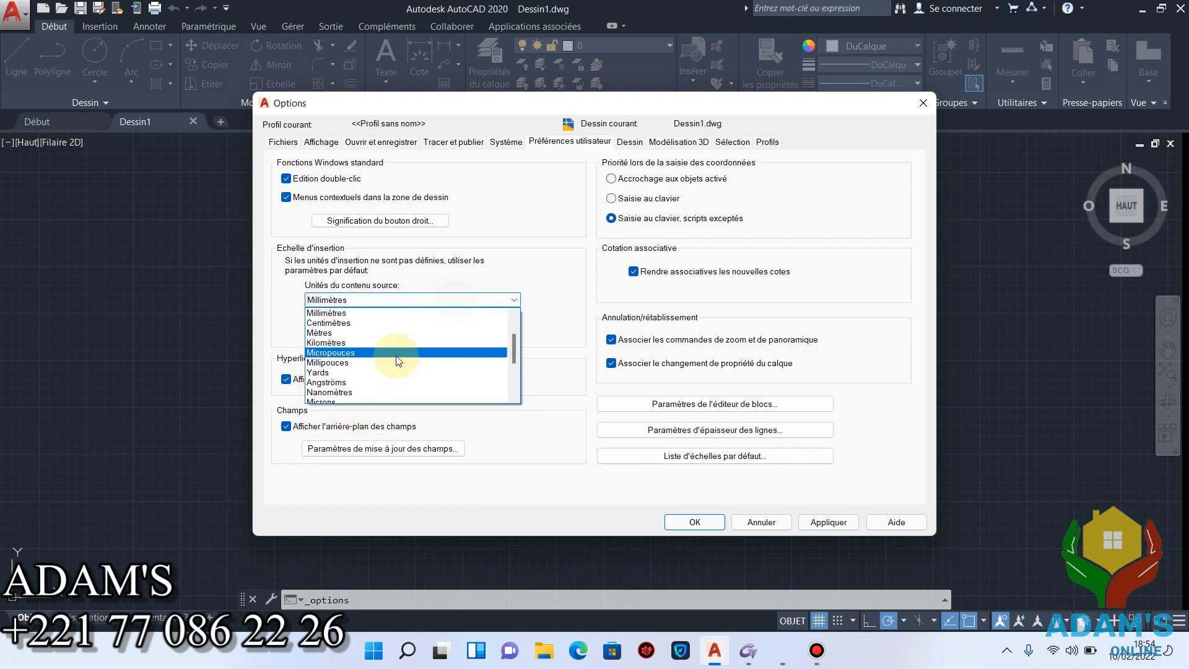
{"action": "left_click", "coordinate": [334, 333]}
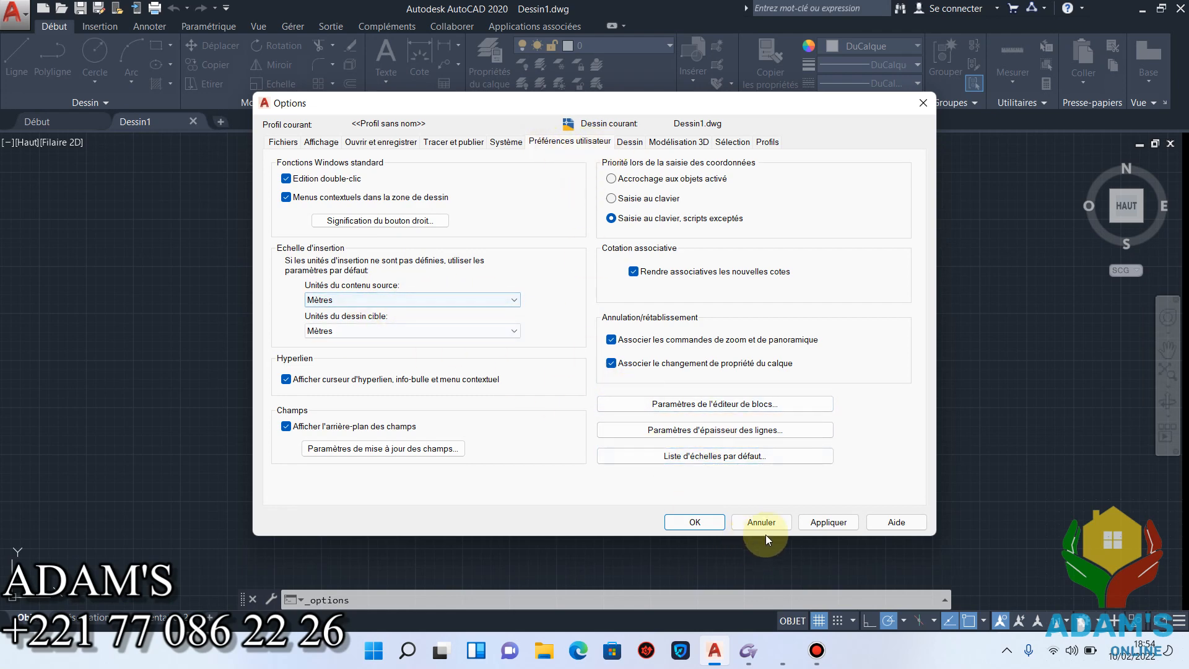
{"action": "left_click", "coordinate": [697, 523]}
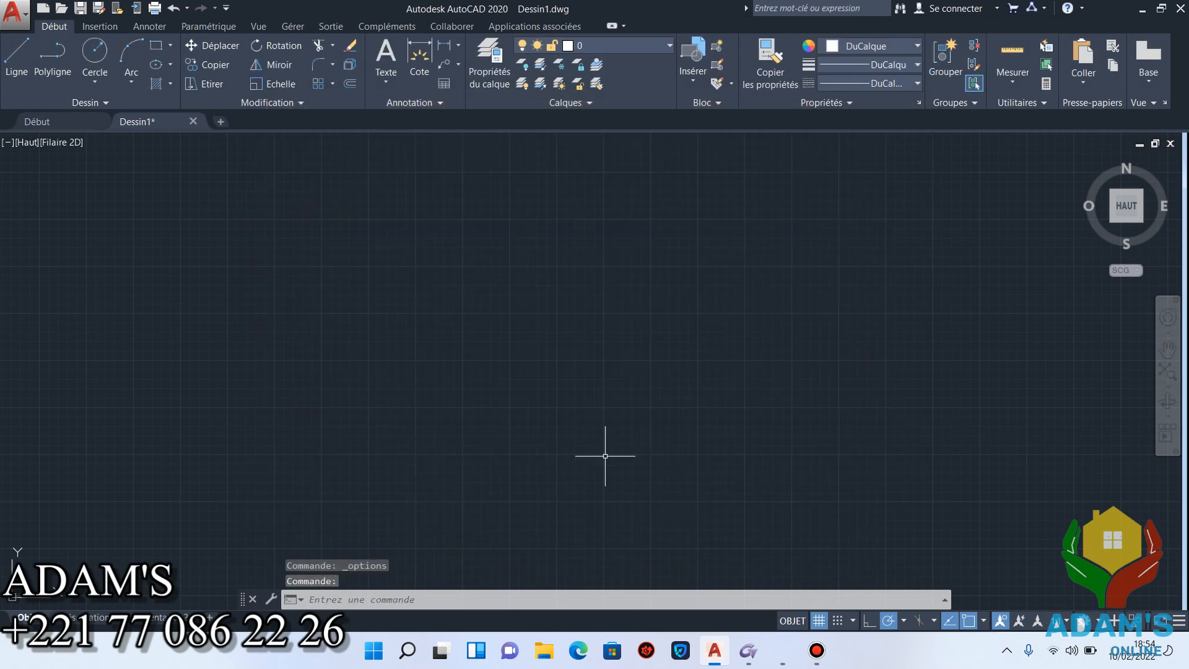
{"action": "scroll", "coordinate": [544, 353], "scroll_direction": "down", "scroll_amount": 3}
{"action": "middle_click_drag", "start_coordinate": [545, 353], "coordinate": [545, 394]}
{"action": "scroll", "coordinate": [531, 367], "scroll_direction": "down", "scroll_amount": 2}
{"action": "scroll", "coordinate": [446, 387], "scroll_direction": "up", "scroll_amount": 2}
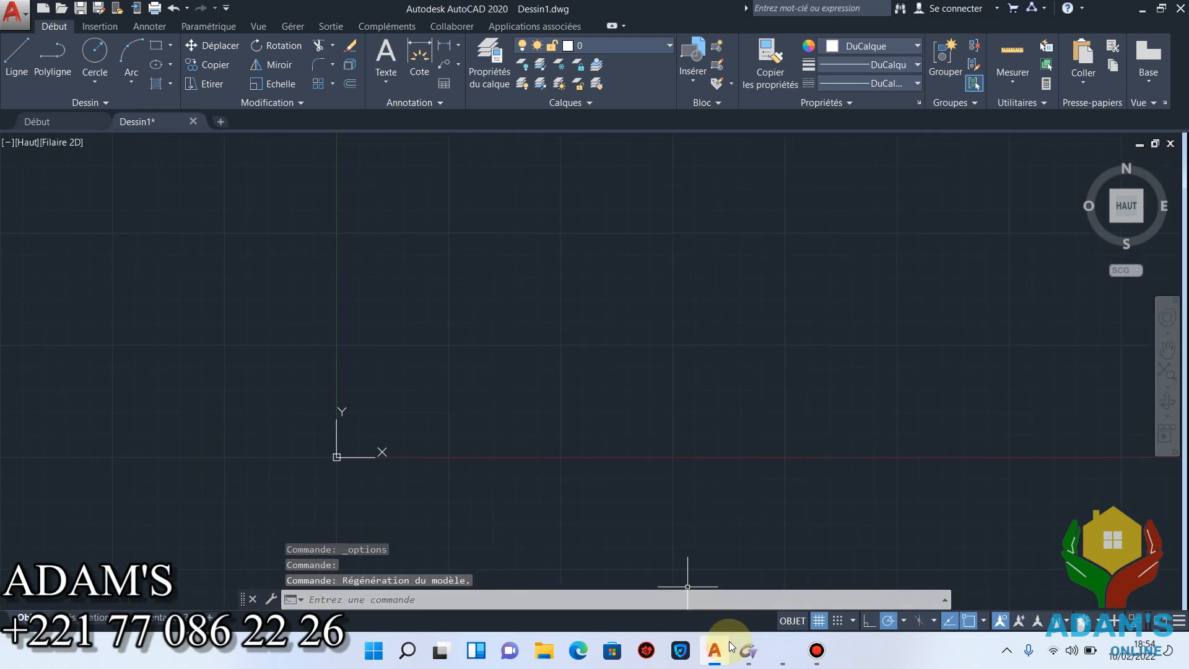
View the Graitec OMD and Arche Ossature windows and return to the AutoCAD drawing.
{"action": "left_click", "coordinate": [748, 650]}
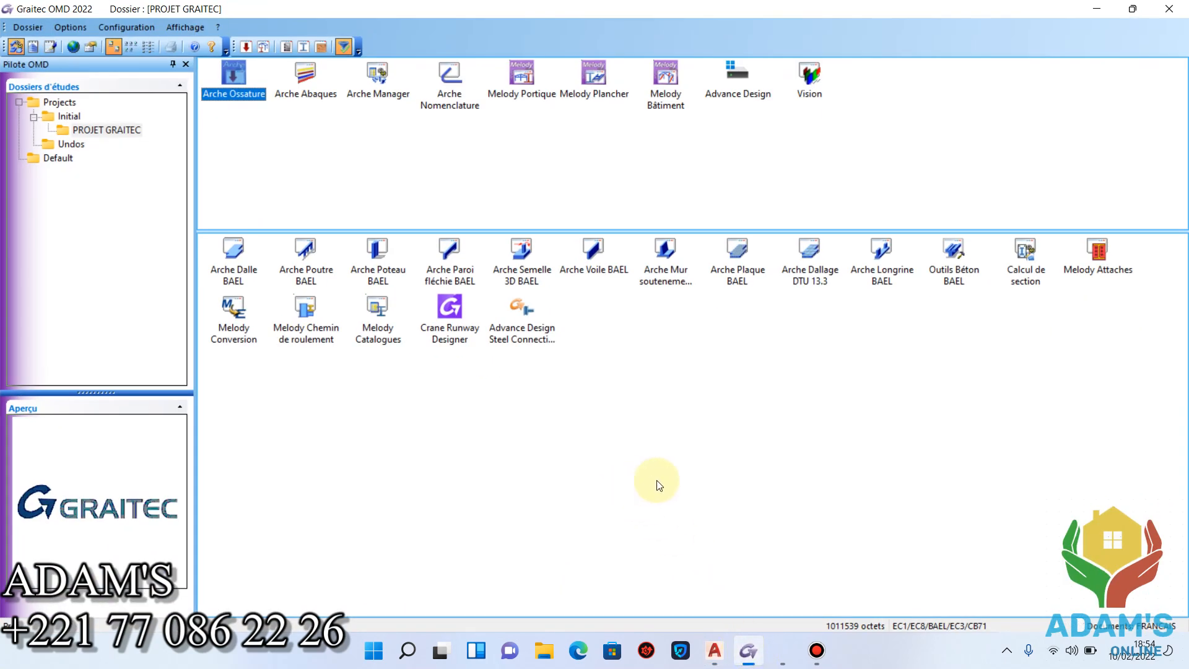
{"action": "left_click", "coordinate": [782, 654]}
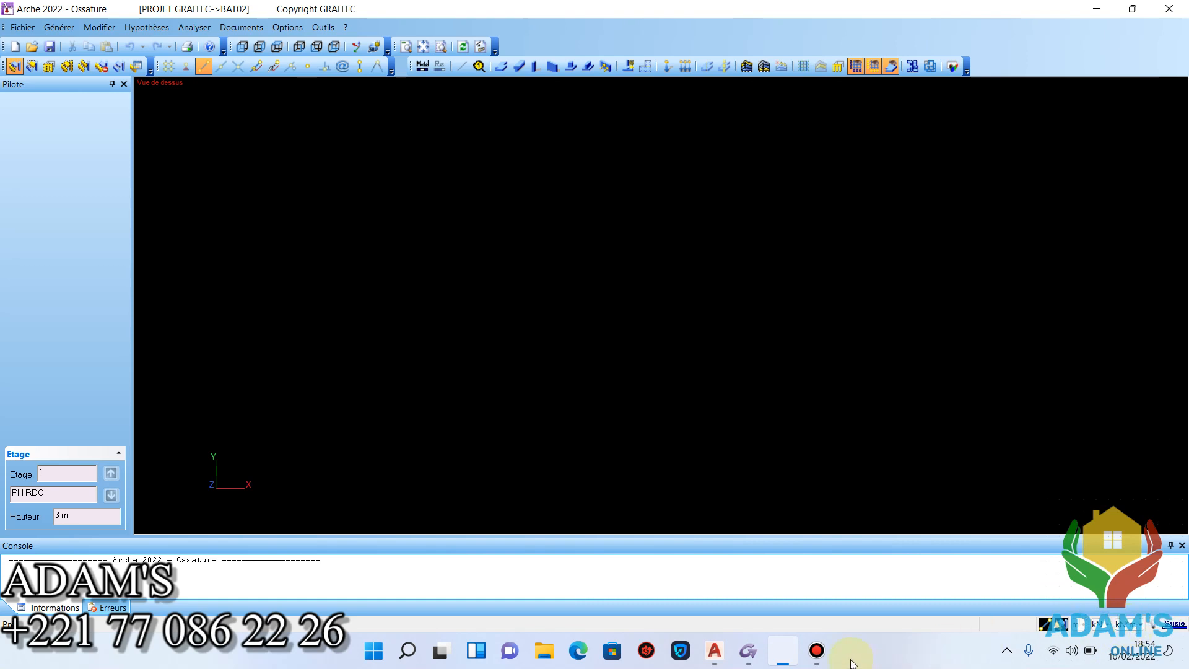
{"action": "left_click", "coordinate": [819, 657]}
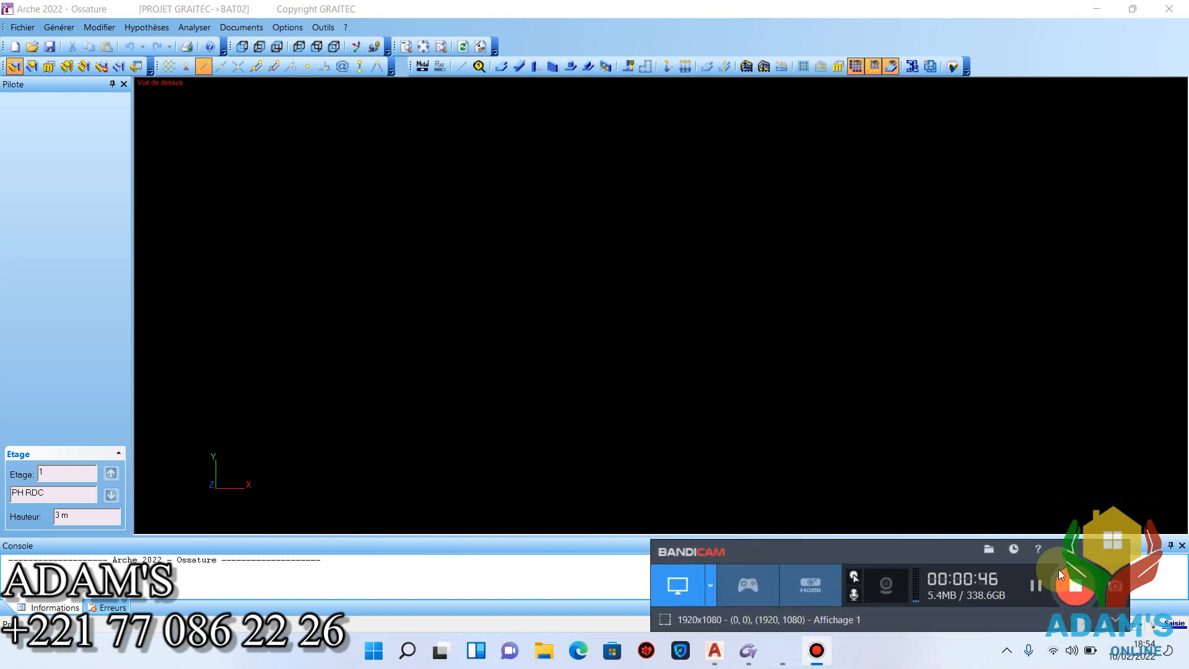
{"action": "left_click", "coordinate": [1084, 558]}
{"action": "left_click", "coordinate": [715, 650]}
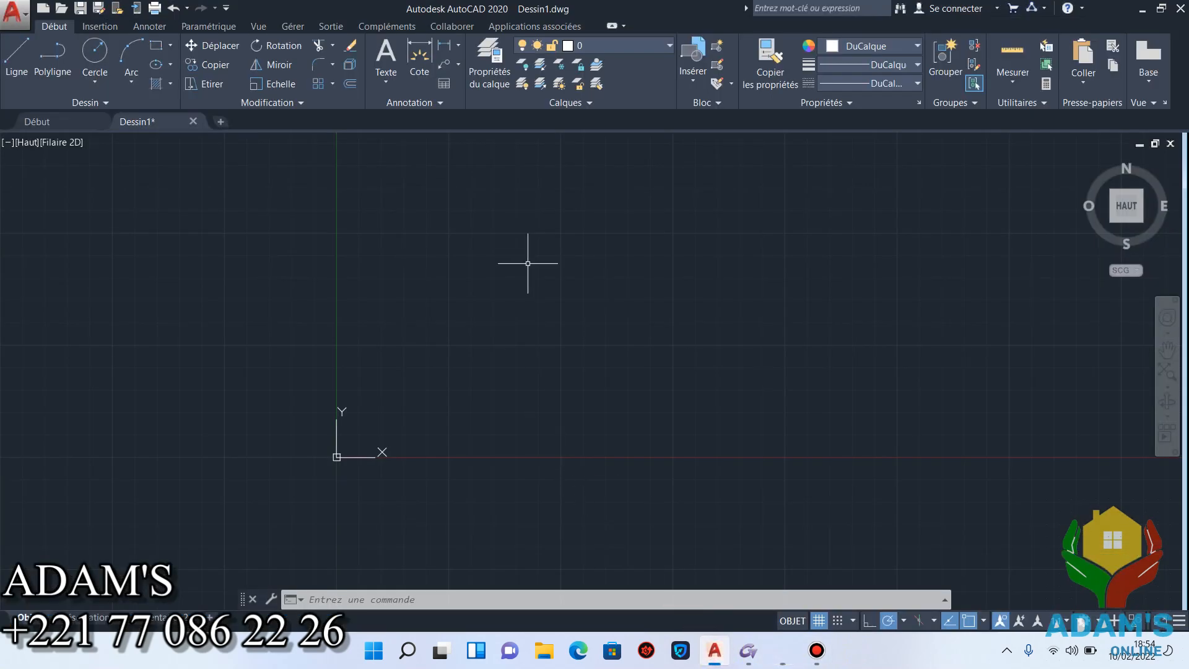
Create two new layers named 2 and 3 in the layer properties manager.
{"action": "left_click", "coordinate": [489, 65]}
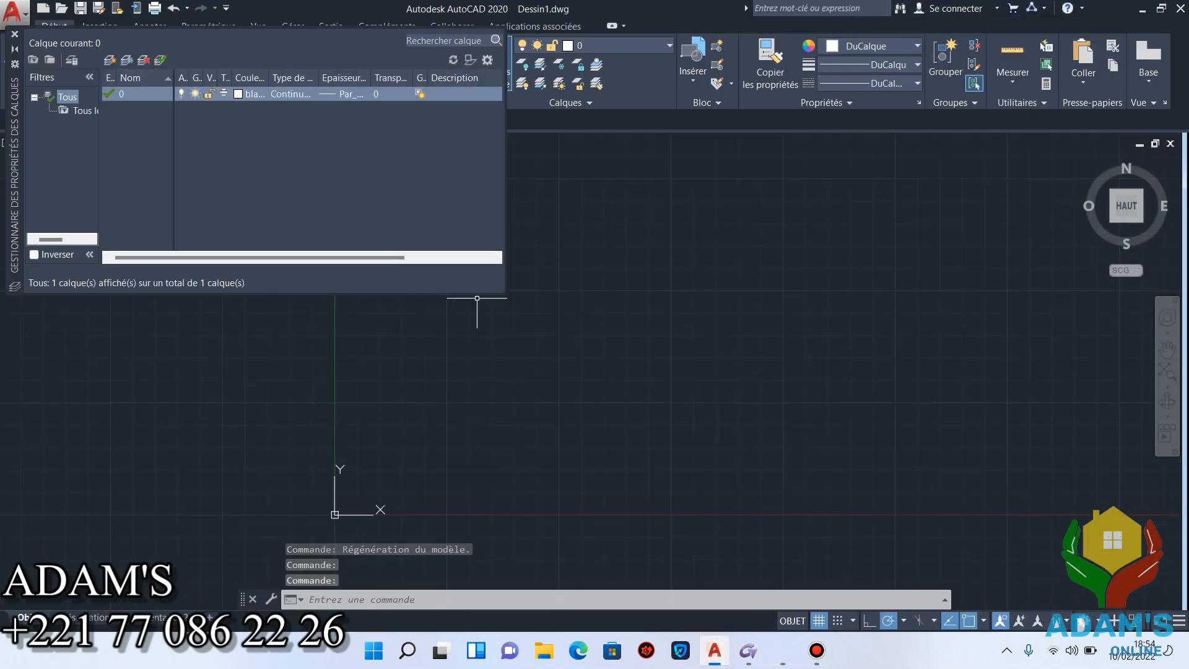
{"action": "left_click", "coordinate": [111, 60]}
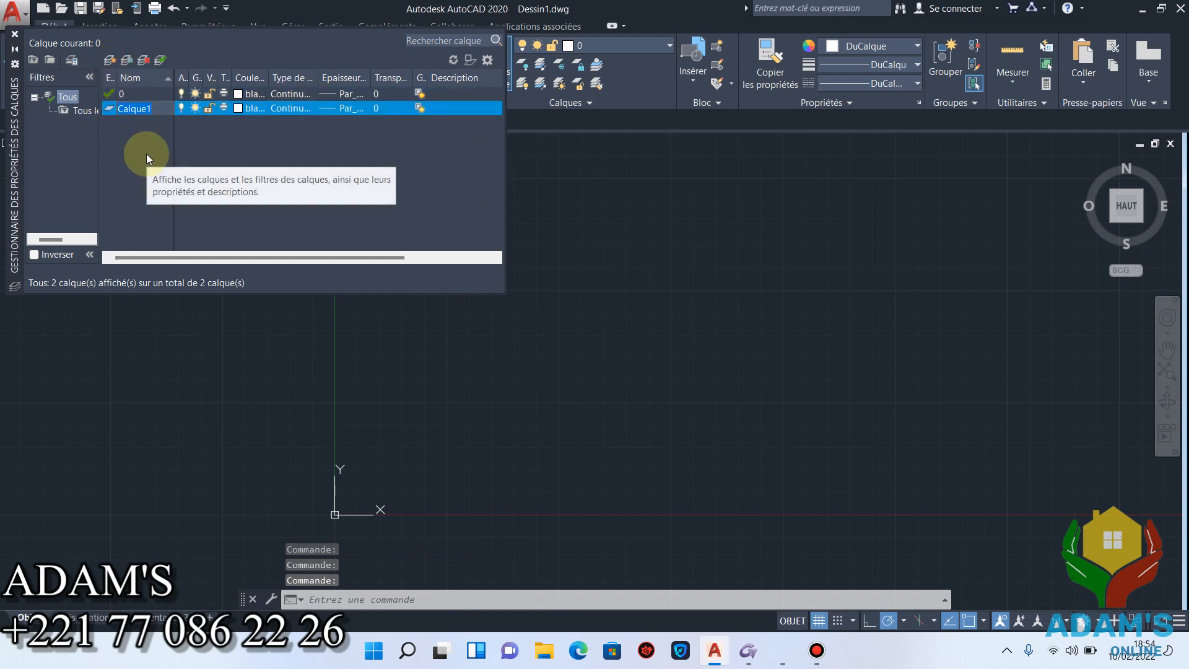
{"action": "type", "text": "2"}
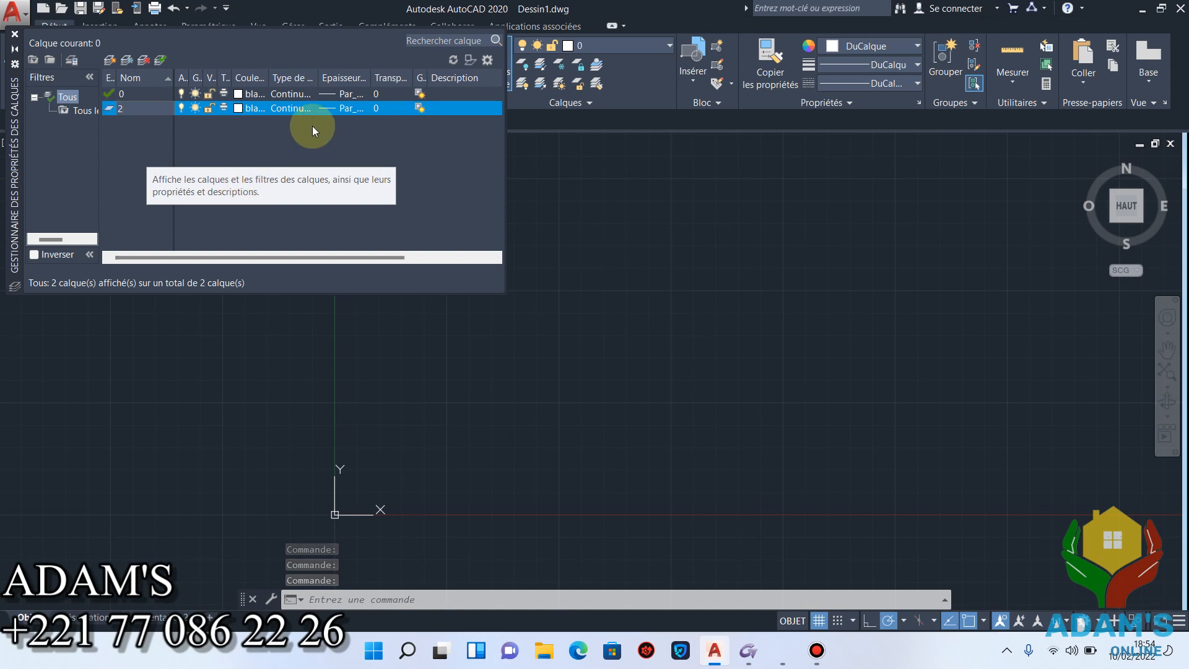
{"action": "left_click", "coordinate": [110, 60]}
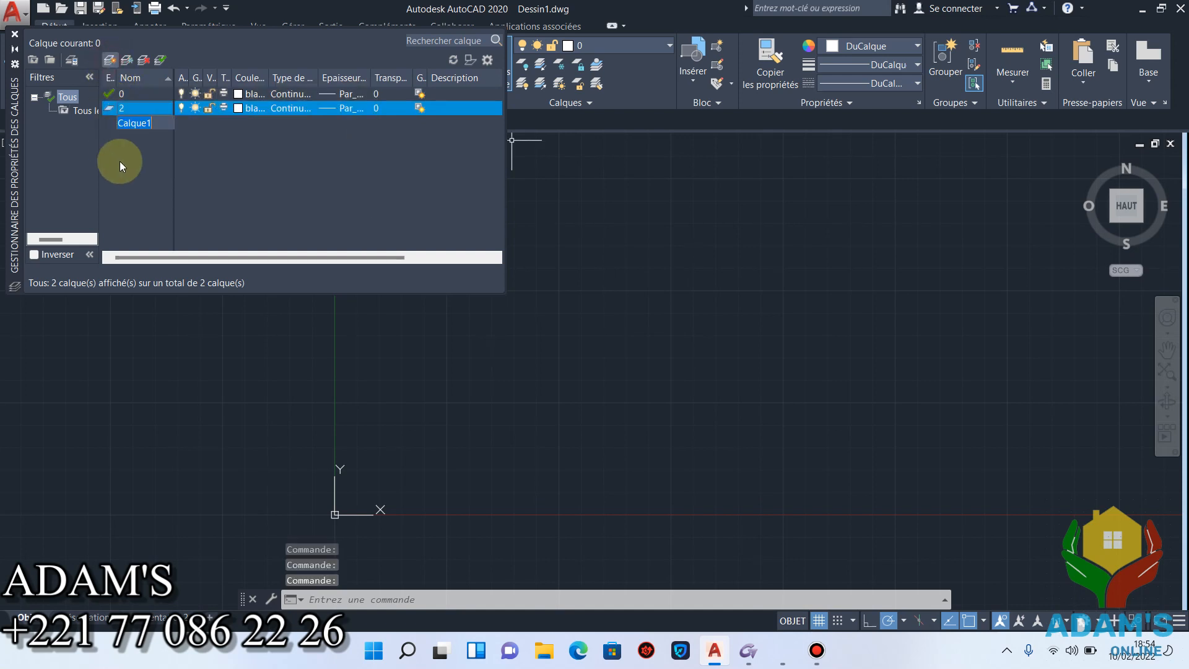
{"action": "type", "text": "3"}
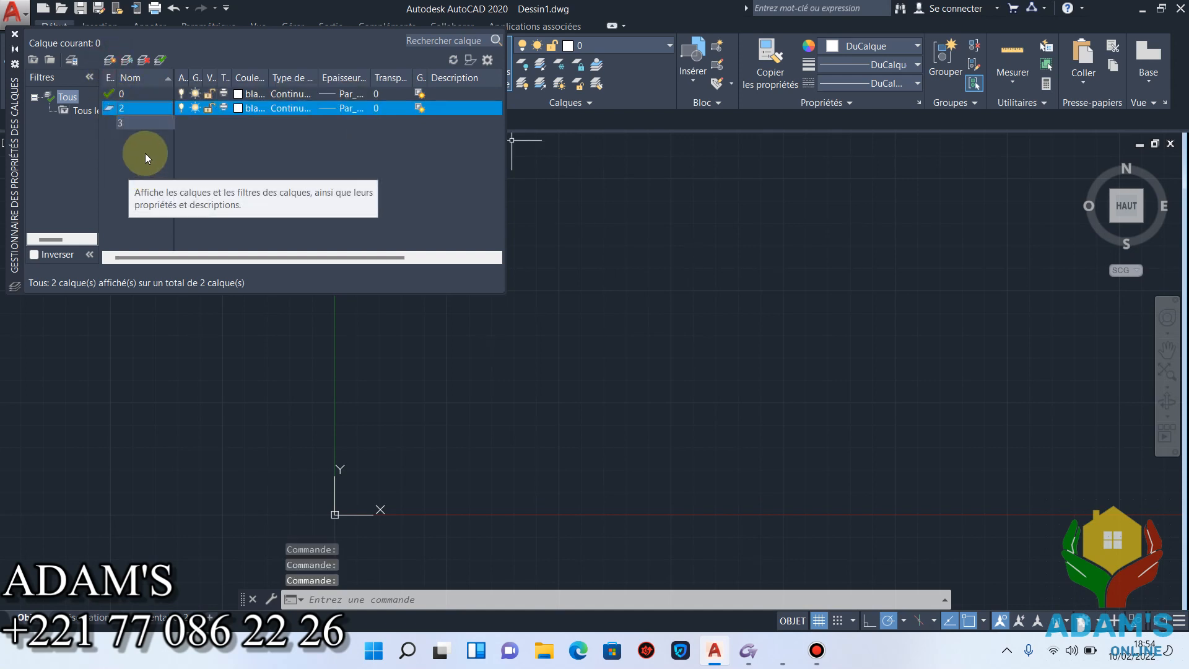
{"action": "key", "text": "Return"}
Set the colour of layer 3 to red (rouge).
{"action": "left_click", "coordinate": [240, 123]}
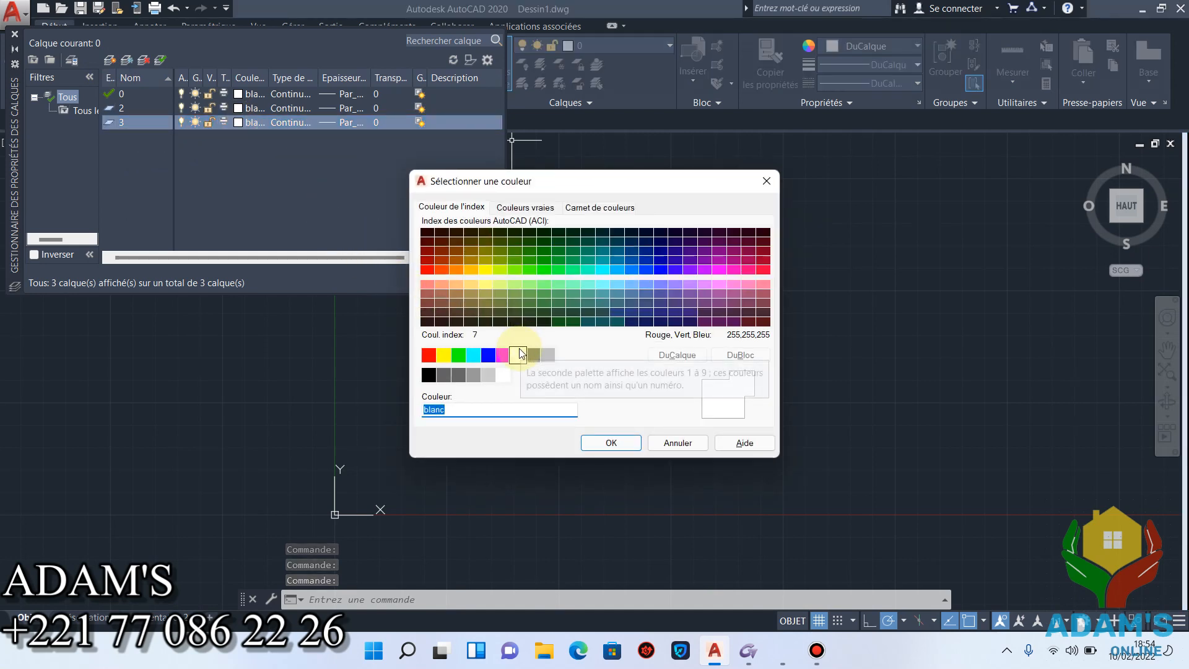
{"action": "left_click", "coordinate": [429, 355]}
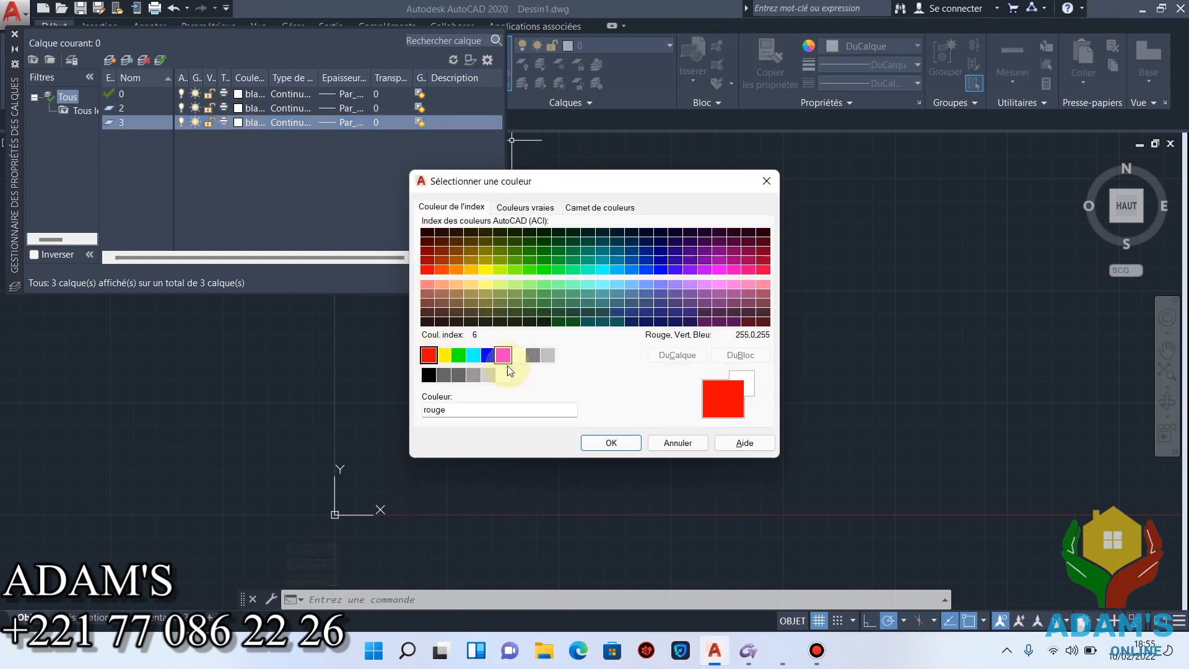
{"action": "left_click", "coordinate": [606, 444]}
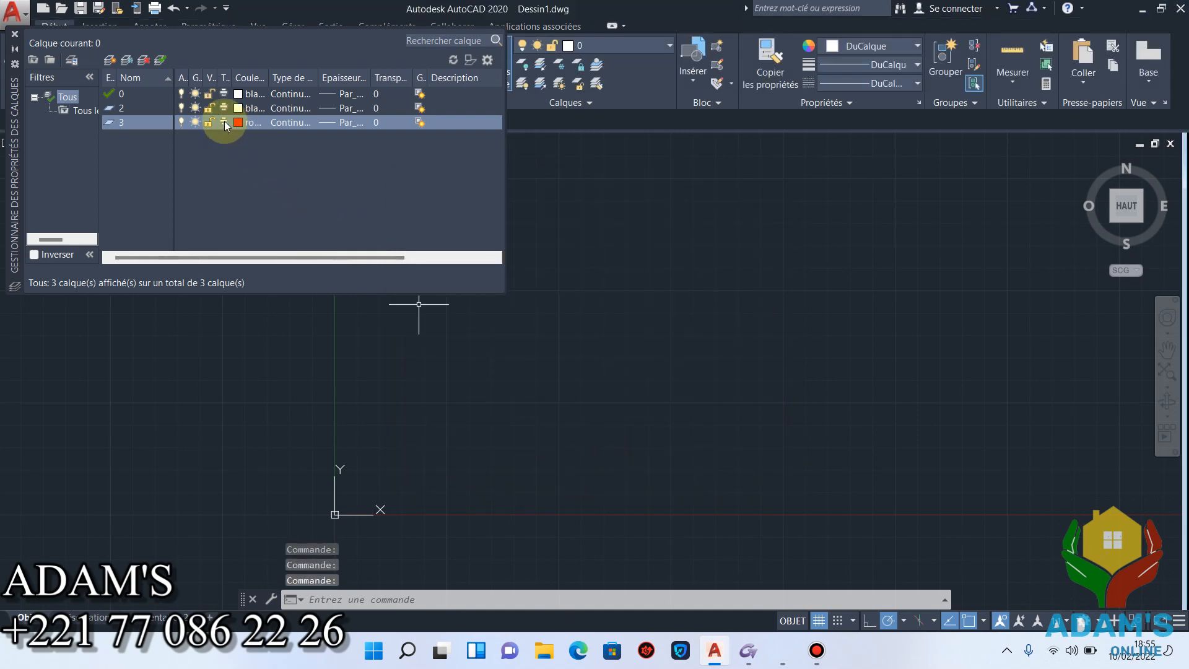
{"action": "left_click", "coordinate": [143, 108]}
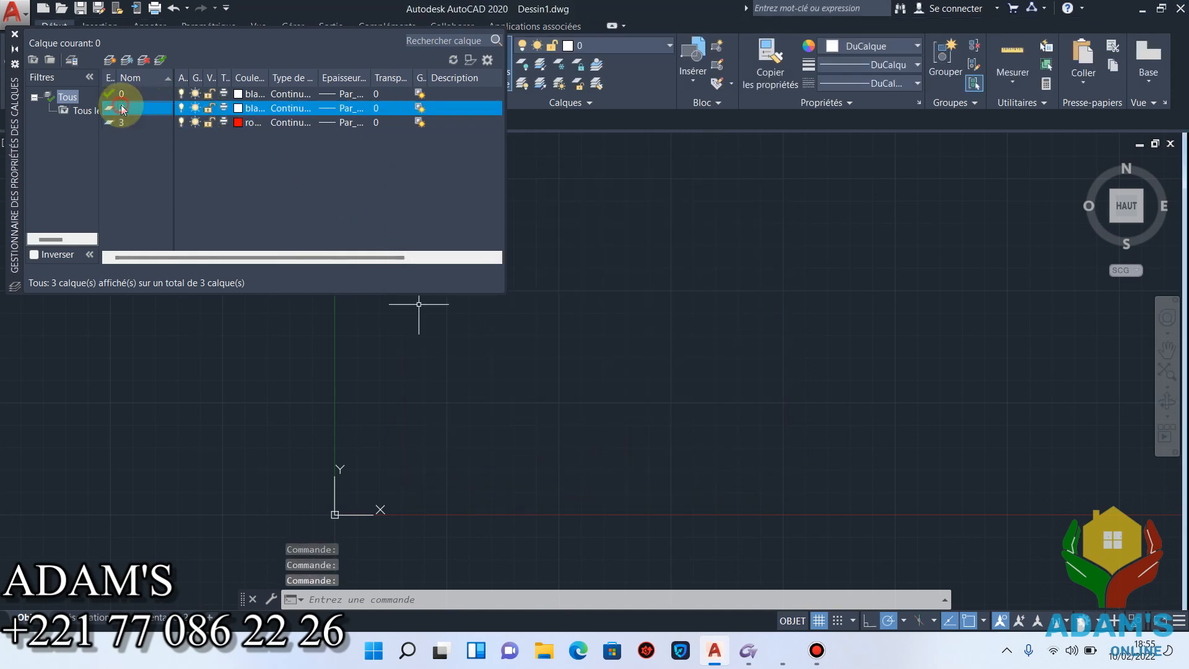
{"action": "left_click", "coordinate": [247, 108]}
{"action": "left_click", "coordinate": [767, 182]}
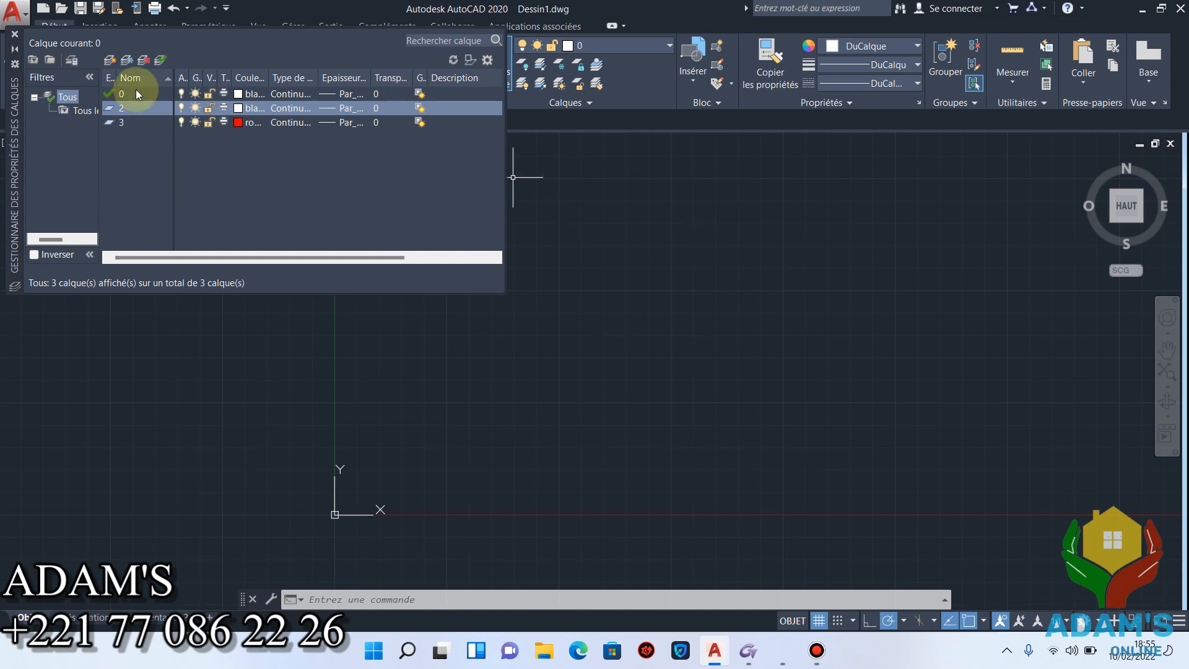
Close the layer properties manager and make layer 2 the current layer.
{"action": "left_click", "coordinate": [15, 33]}
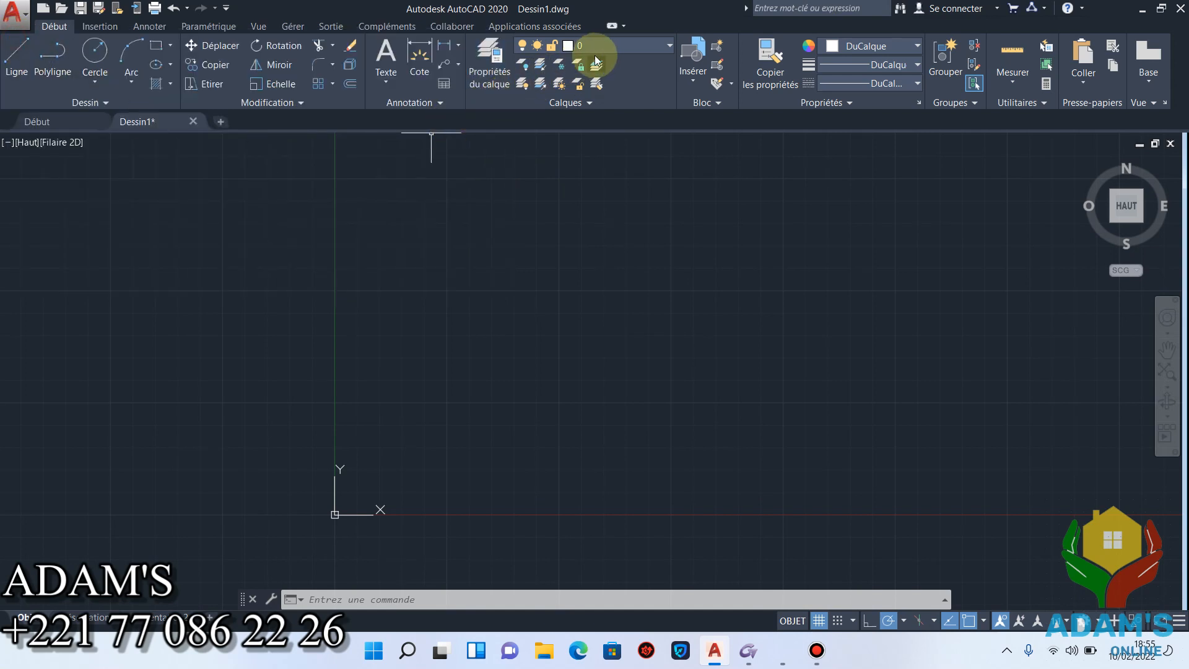
{"action": "left_click", "coordinate": [626, 46]}
{"action": "left_click", "coordinate": [581, 80]}
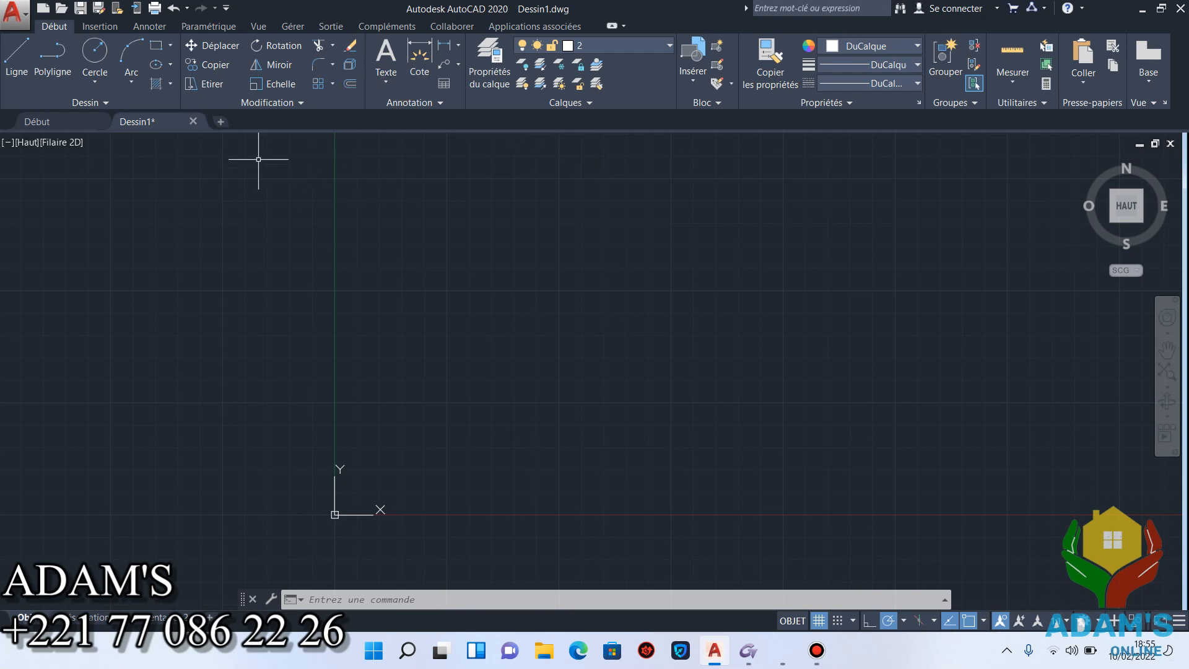
Turn on Ortho mode and draw a horizontal line 10 units long to the right with the Line command.
{"action": "left_click", "coordinate": [16, 59]}
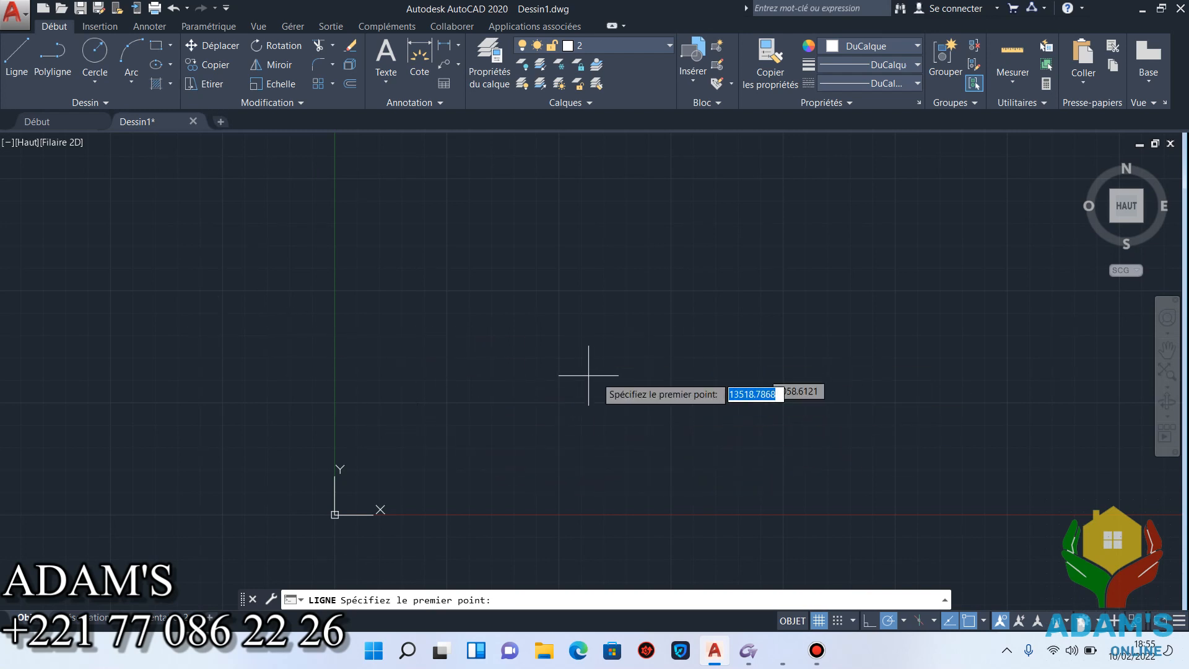
{"action": "left_click", "coordinate": [870, 621]}
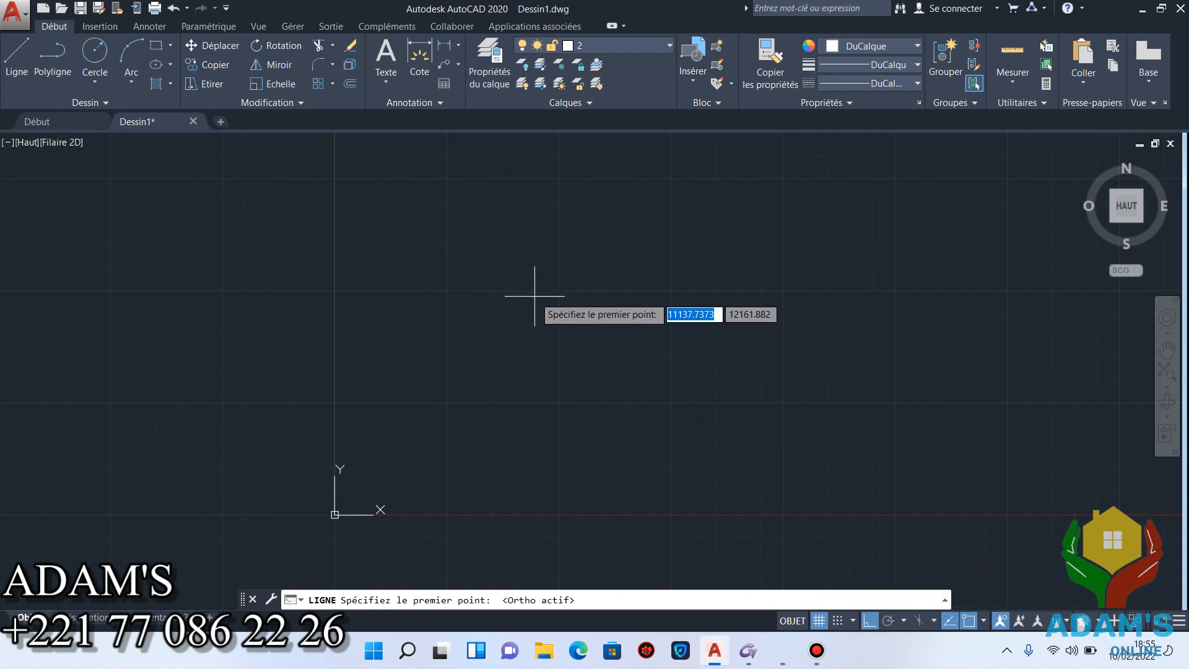
{"action": "left_click", "coordinate": [421, 251]}
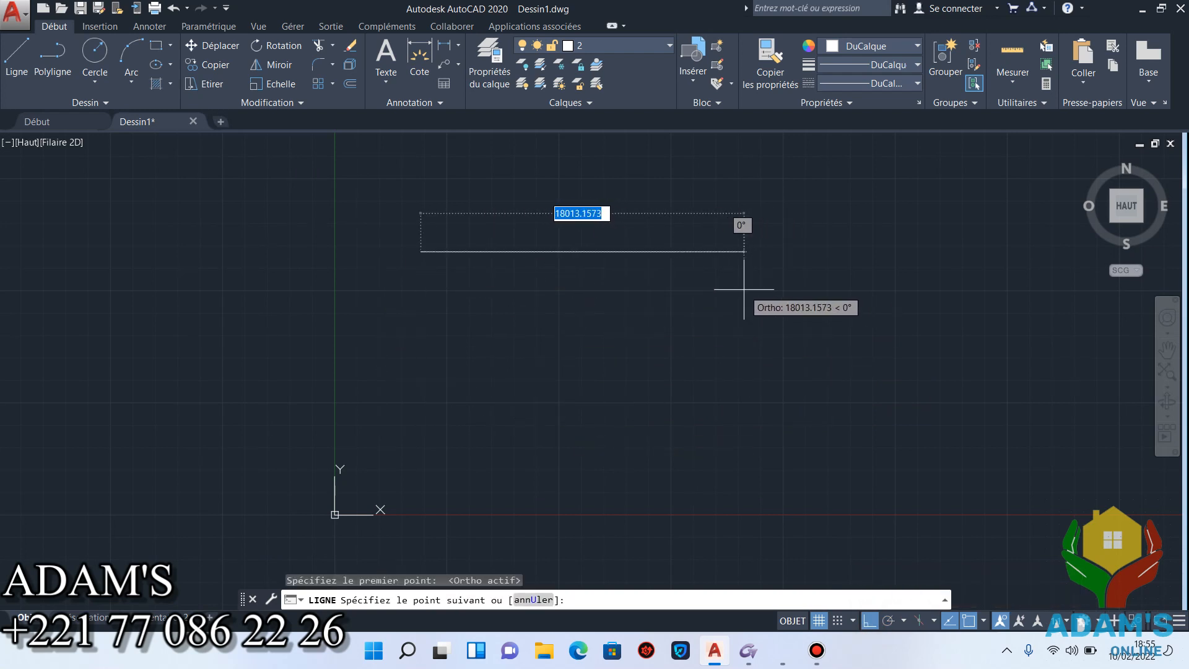
{"action": "type", "text": "10"}
{"action": "key", "text": "Return"}
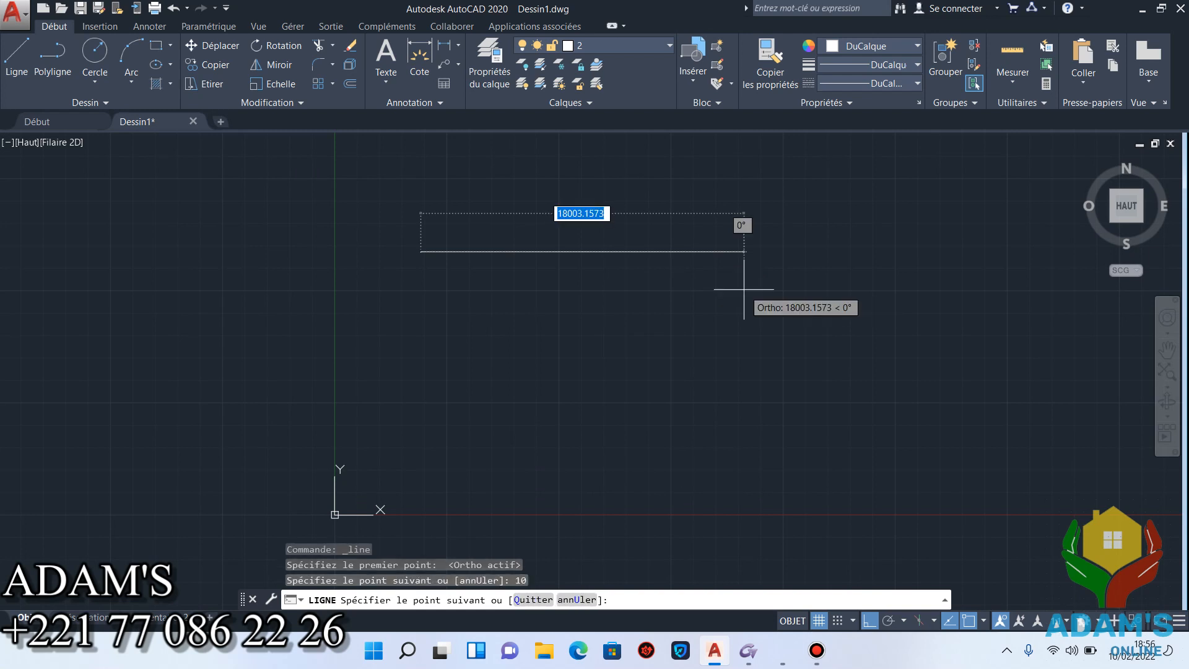
{"action": "key", "text": "Escape"}
{"action": "scroll", "coordinate": [417, 257], "scroll_direction": "up", "scroll_amount": 5}
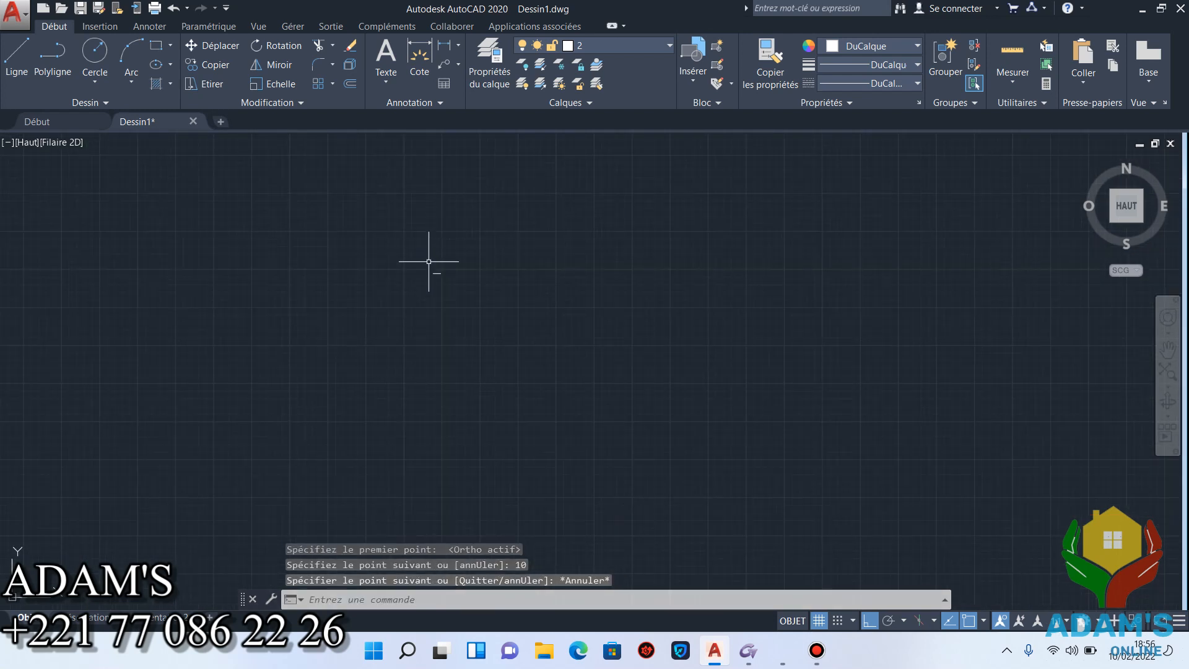
{"action": "scroll", "coordinate": [429, 261], "scroll_direction": "up", "scroll_amount": 15}
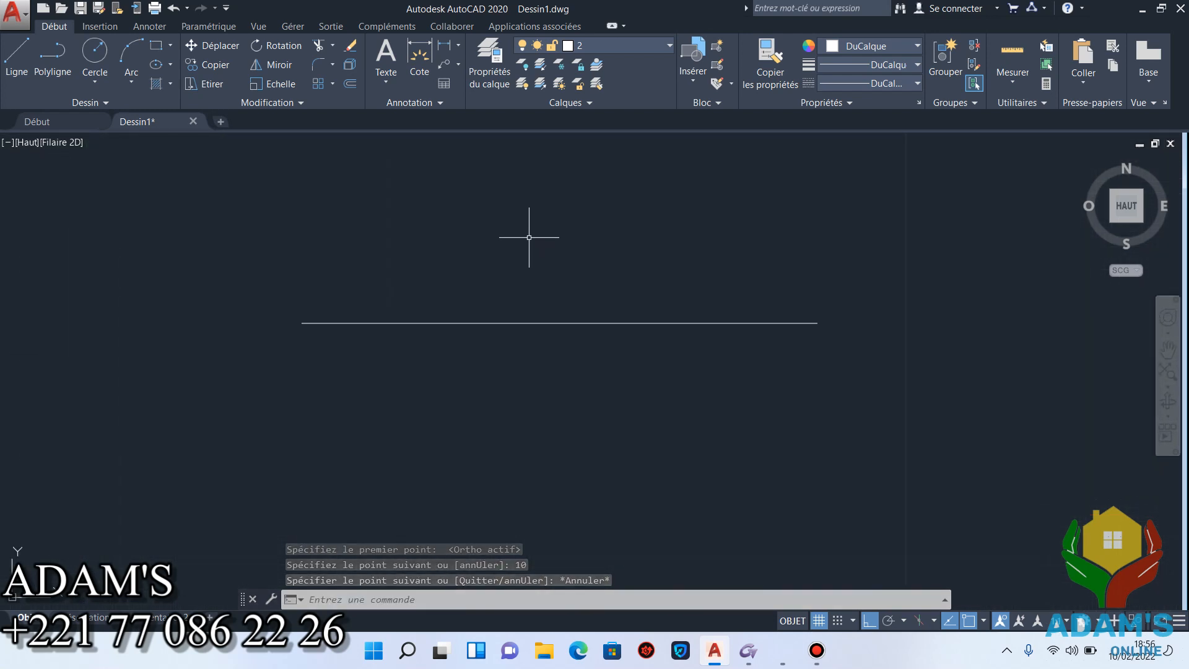
Draw the remaining three sides of a 10 by 10 square, starting down from the horizontal line's left endpoint.
{"action": "scroll", "coordinate": [533, 238], "scroll_direction": "down", "scroll_amount": 6}
{"action": "left_click", "coordinate": [28, 80]}
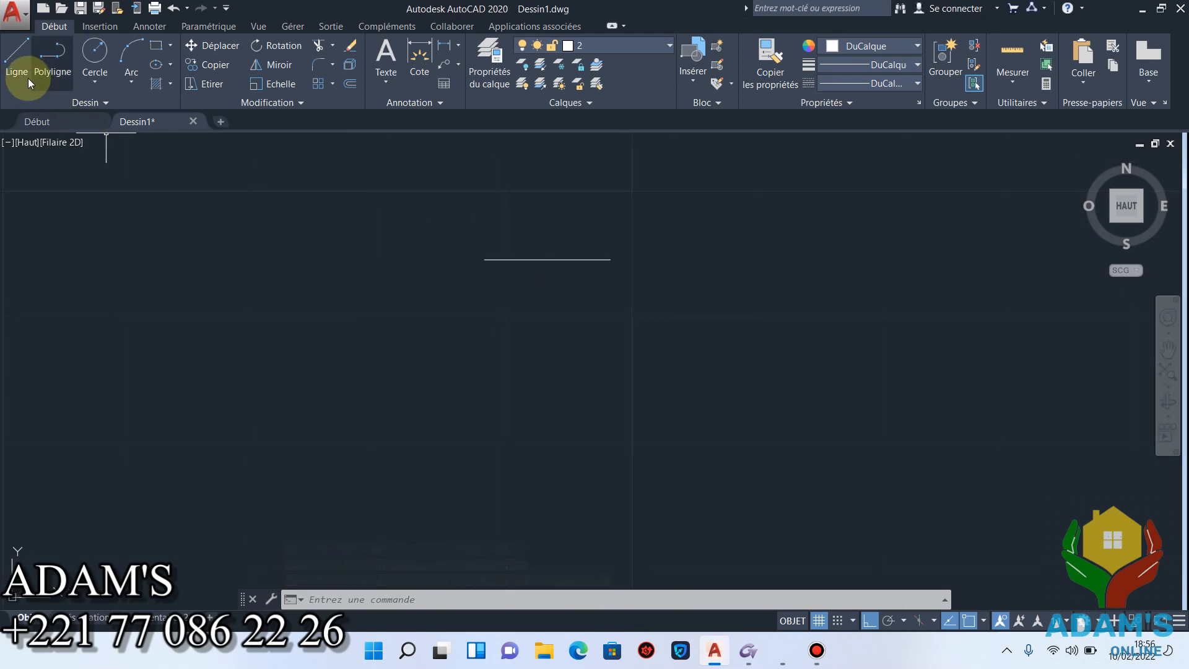
{"action": "left_click", "coordinate": [484, 259]}
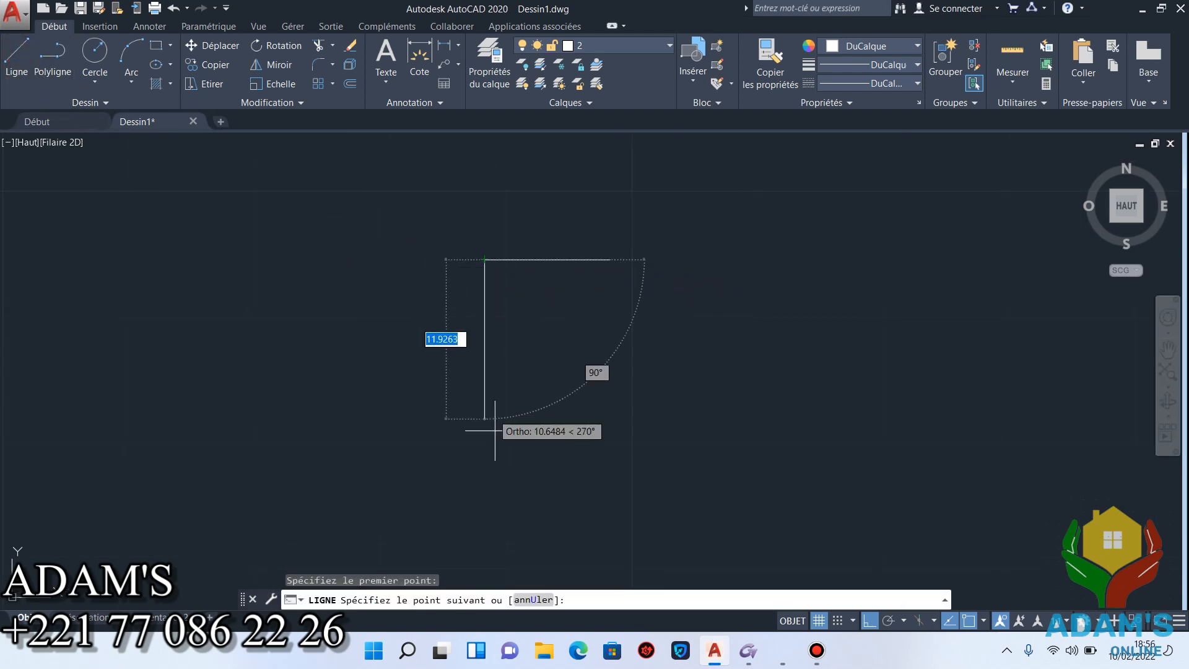
{"action": "type", "text": "10"}
{"action": "key", "text": "Return"}
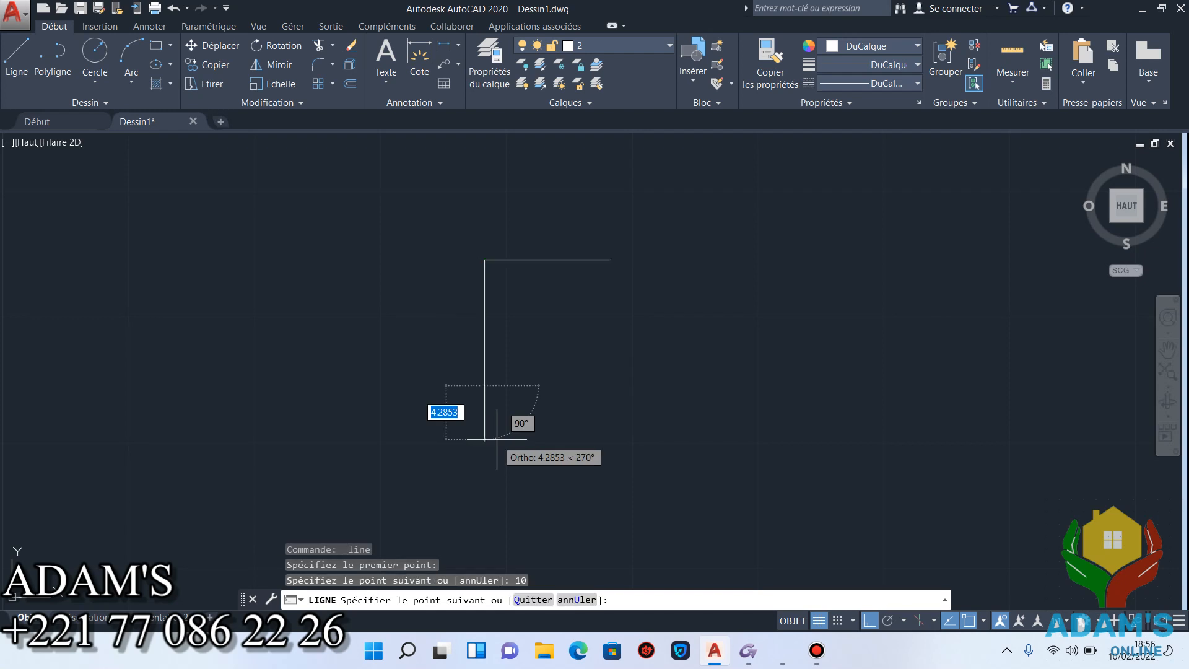
{"action": "left_click", "coordinate": [664, 453]}
{"action": "type", "text": "10"}
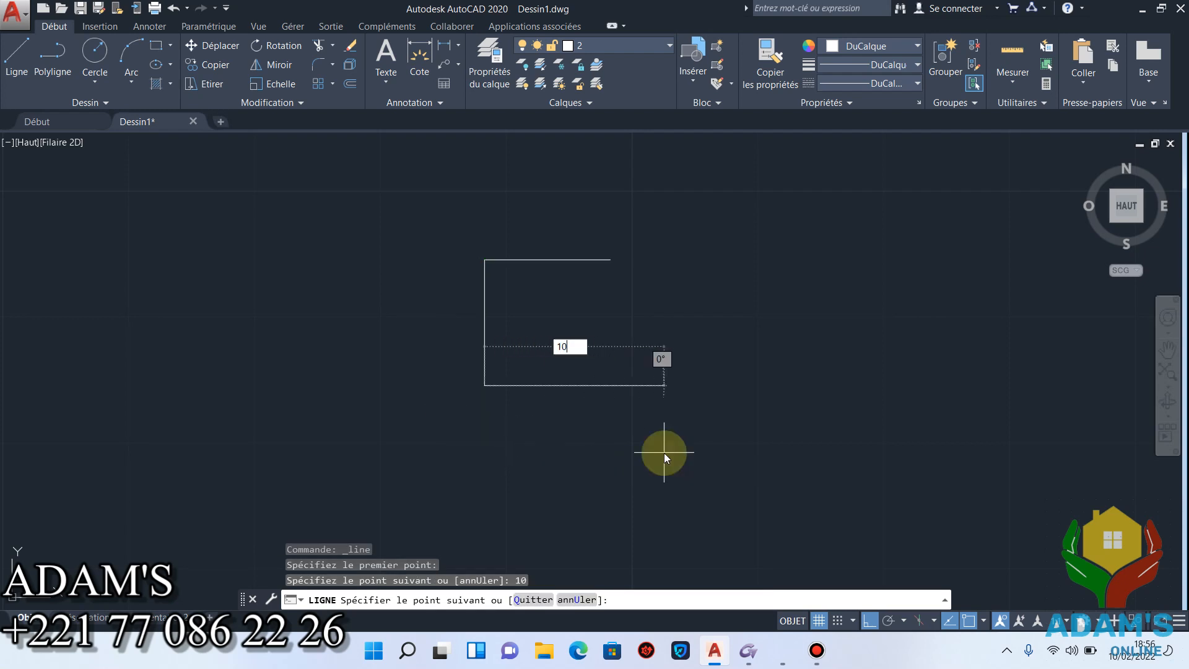
{"action": "key", "text": "Return"}
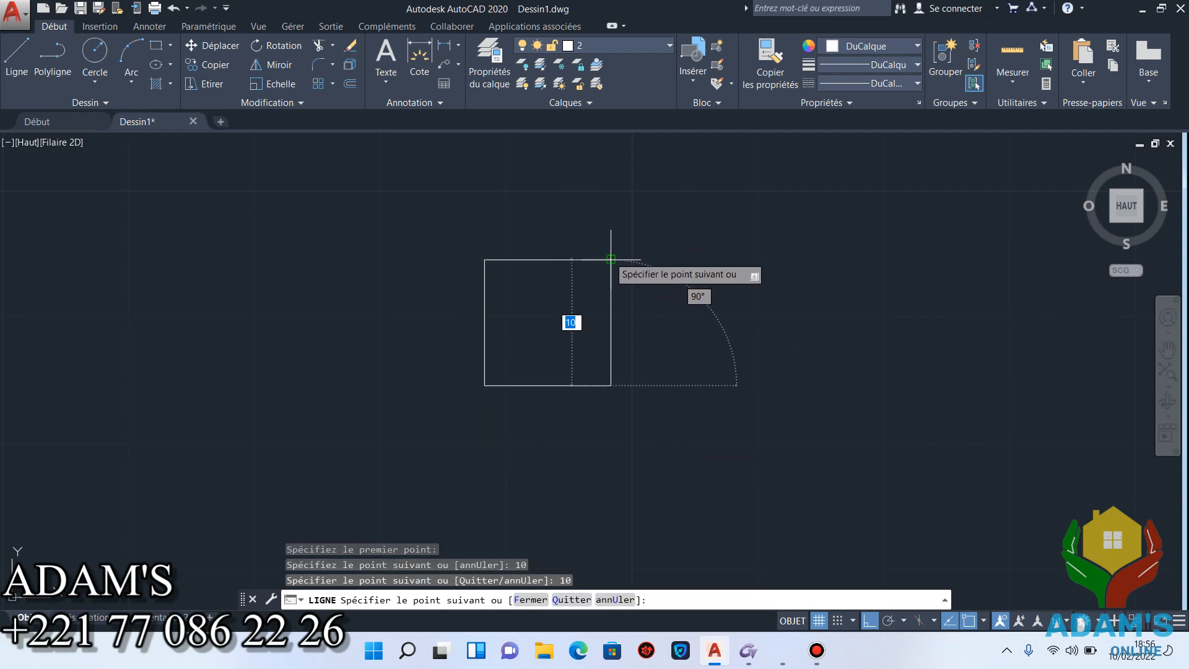
{"action": "key", "text": "Return"}
{"action": "key", "text": "Escape"}
{"action": "scroll", "coordinate": [517, 265], "scroll_direction": "up", "scroll_amount": 2}
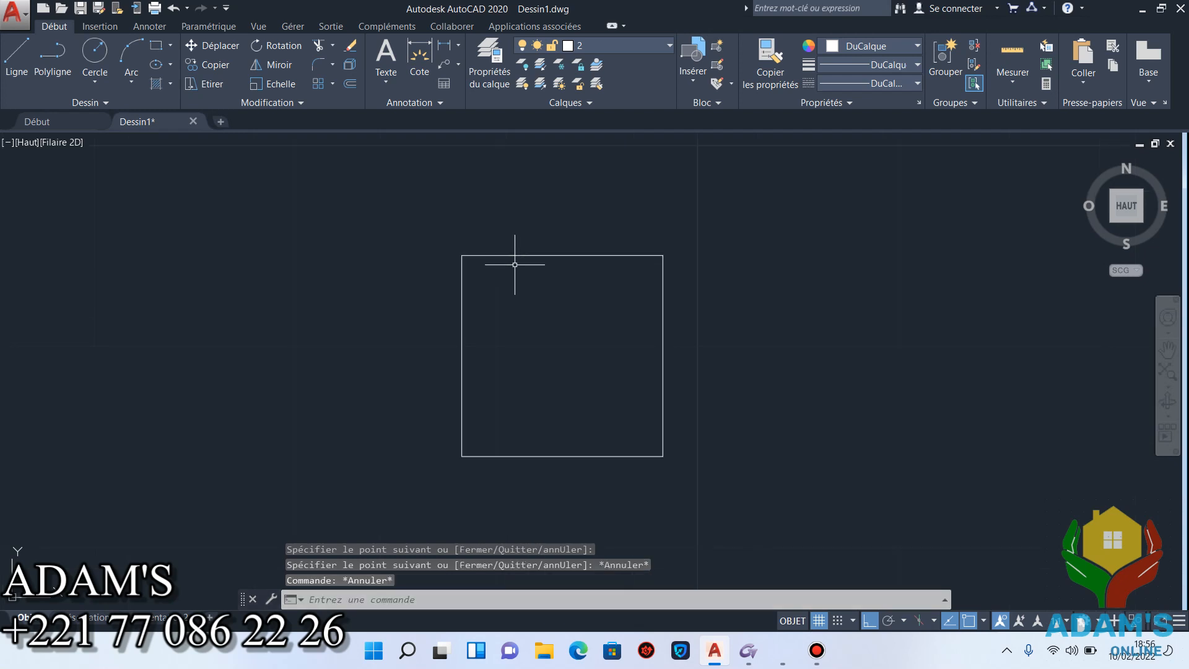
Enable the midpoint (Milieu), geometric centre (Centre géométrique) and node (Noeud) object snaps for the line being started.
{"action": "left_click", "coordinate": [19, 59]}
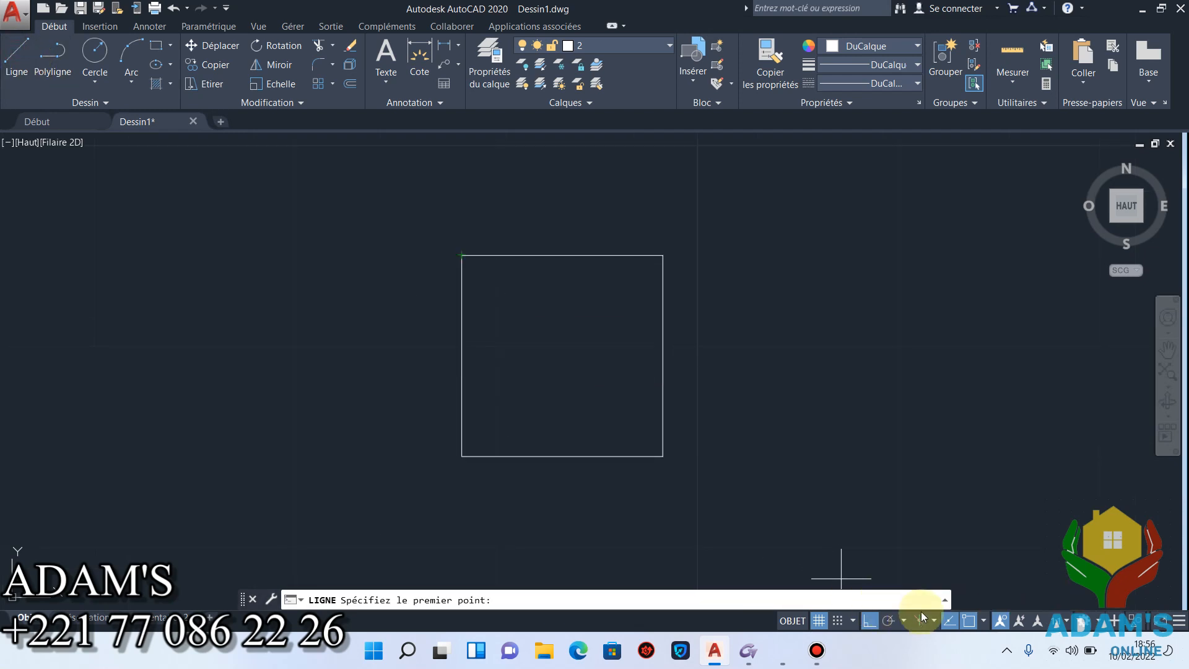
{"action": "left_click", "coordinate": [984, 620]}
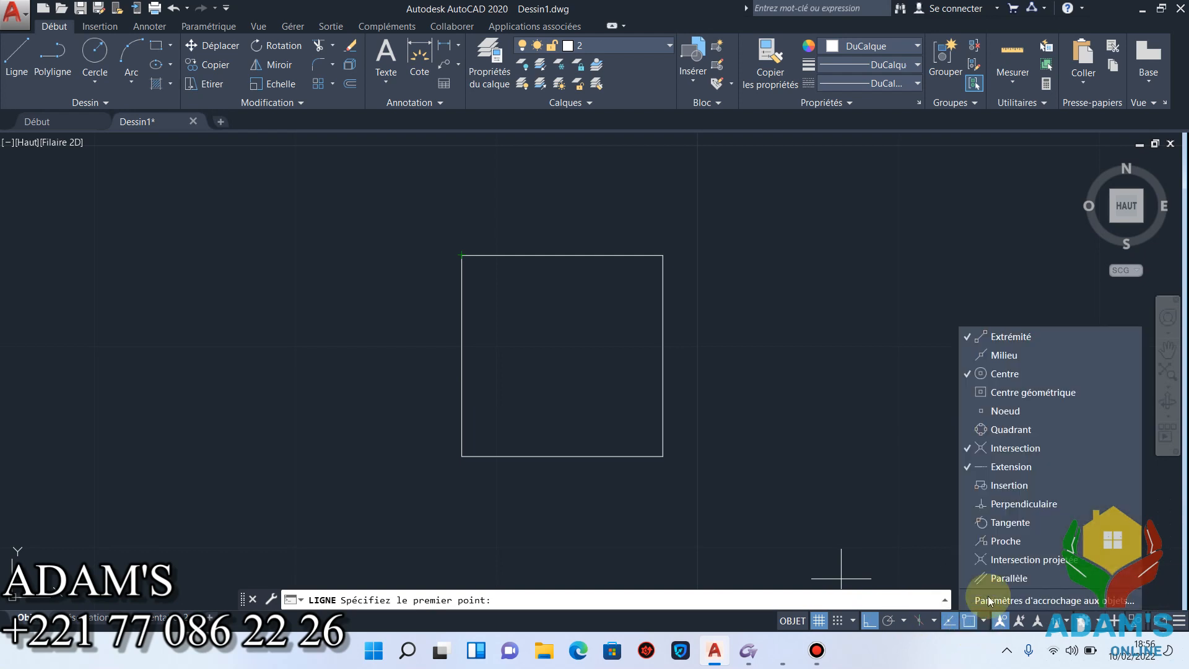
{"action": "left_click", "coordinate": [1006, 355]}
{"action": "left_click", "coordinate": [1009, 392]}
{"action": "left_click", "coordinate": [1009, 412]}
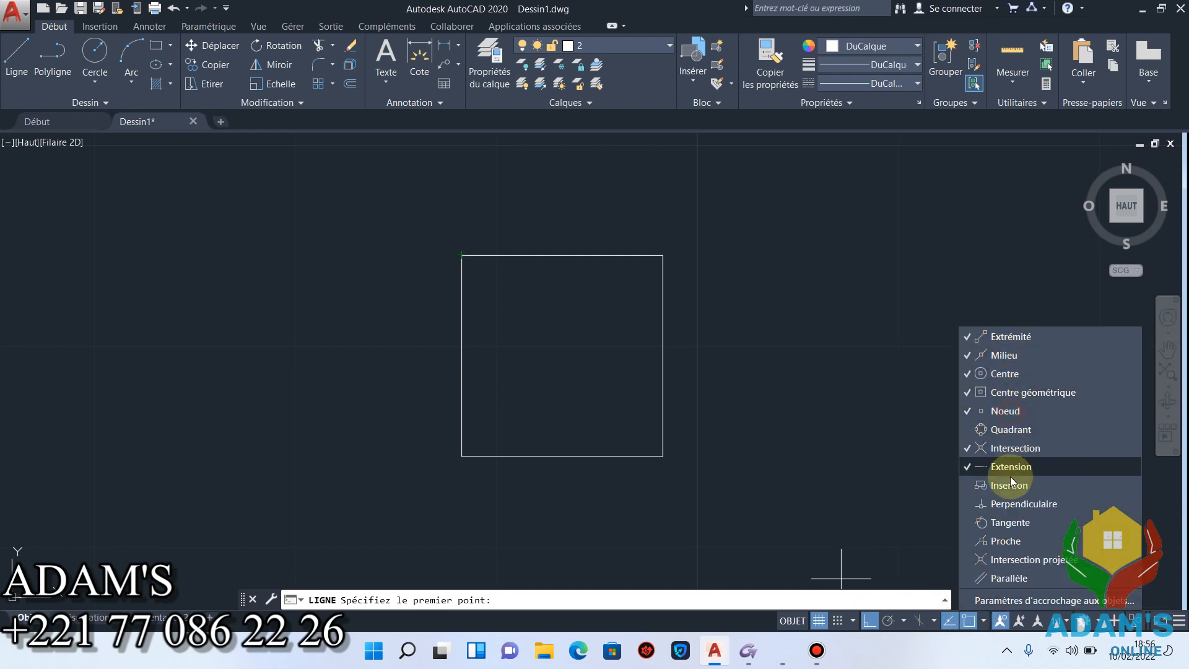
{"action": "left_click", "coordinate": [474, 352]}
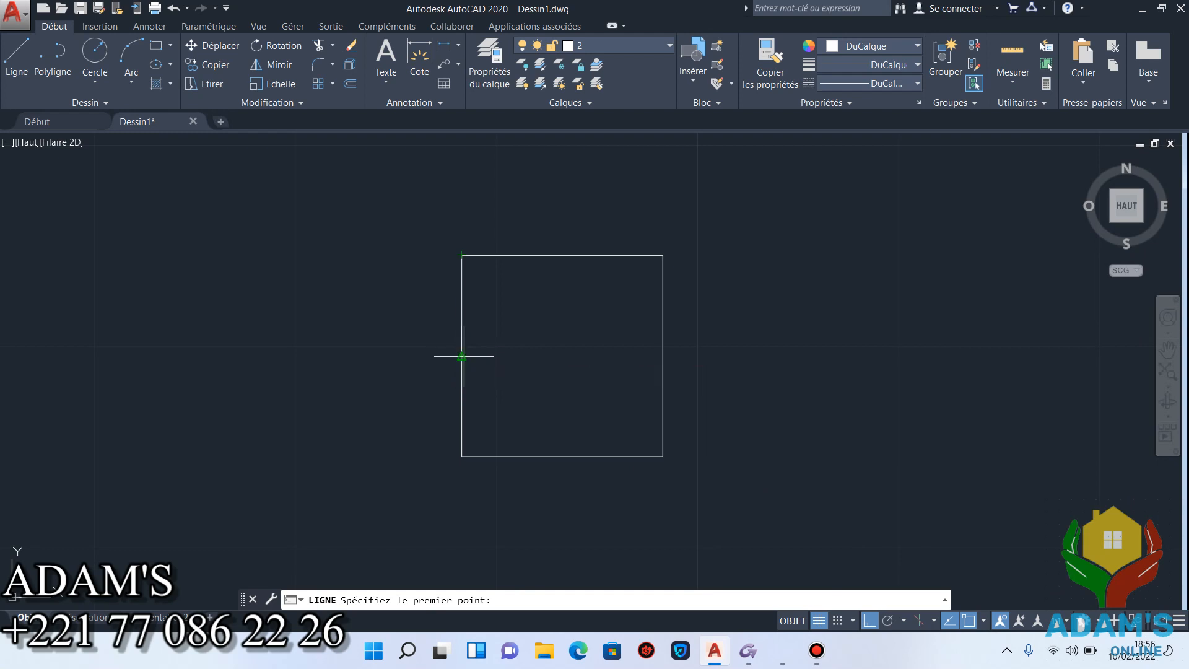
Divide the square into four quarters with a horizontal and a vertical line joining the midpoints of its opposite sides.
{"action": "left_click", "coordinate": [461, 355]}
{"action": "left_click", "coordinate": [663, 355]}
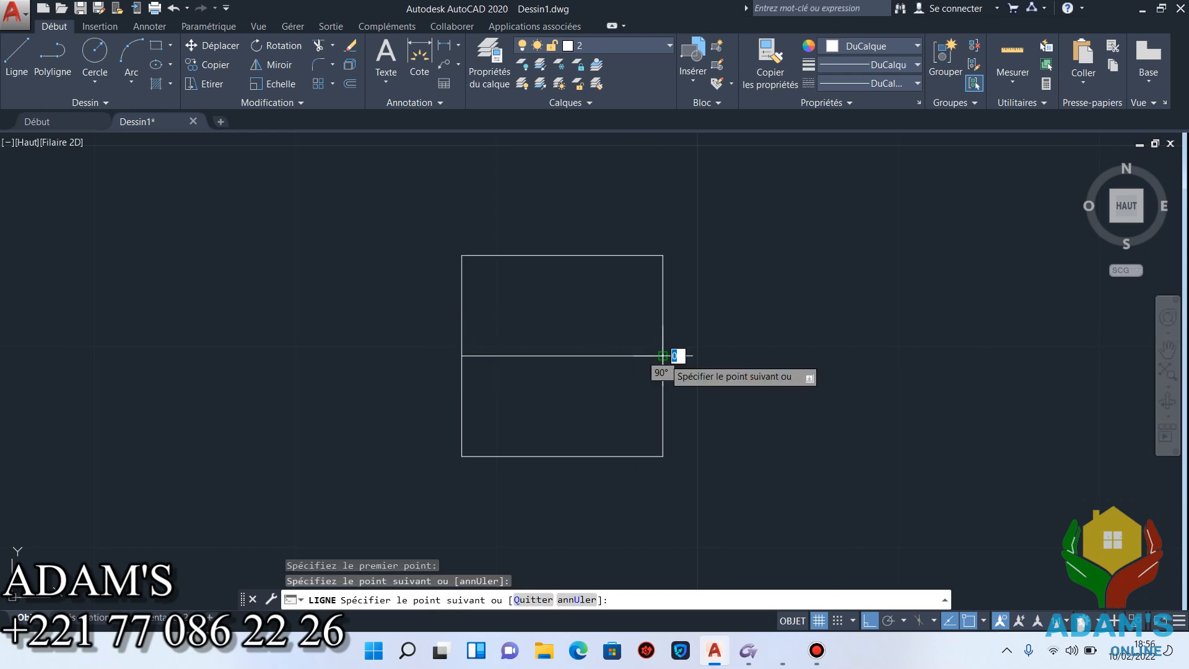
{"action": "key", "text": "Escape"}
{"action": "scroll", "coordinate": [601, 371], "scroll_direction": "up", "scroll_amount": 2}
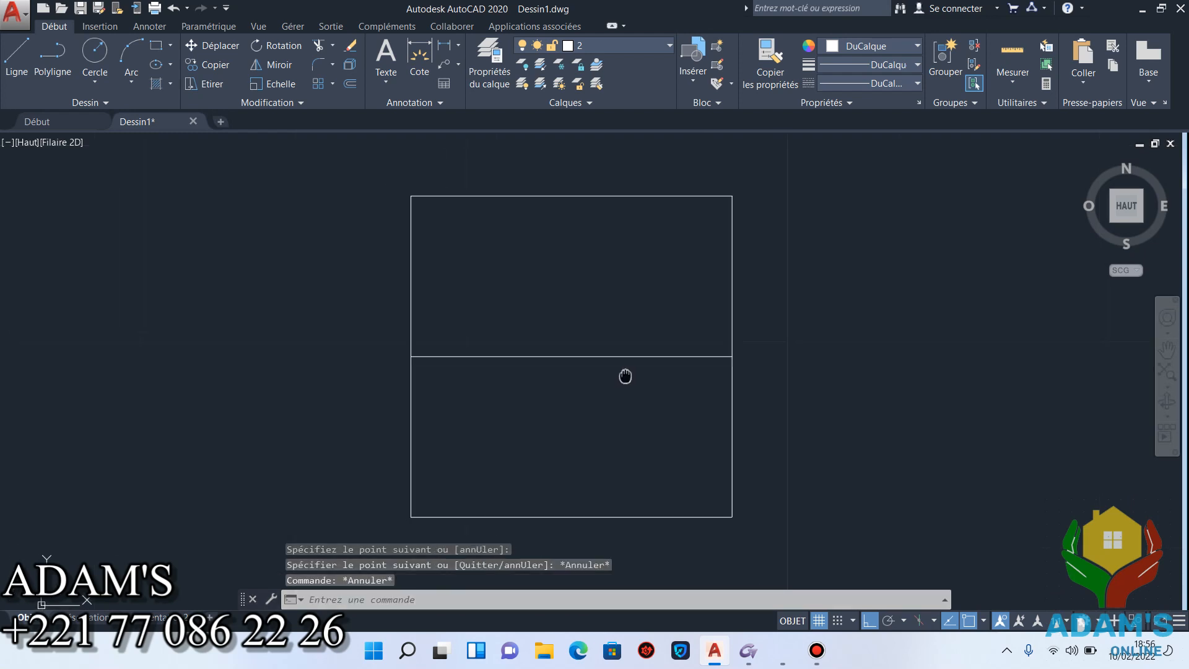
{"action": "left_click", "coordinate": [17, 55]}
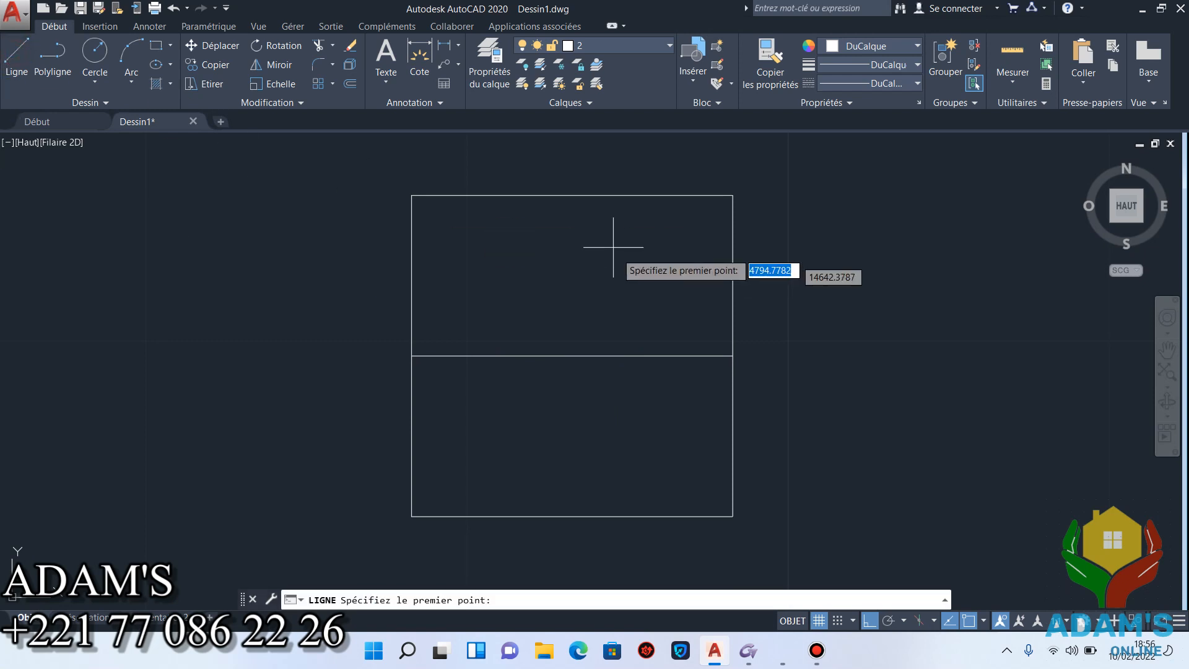
{"action": "left_click", "coordinate": [572, 196]}
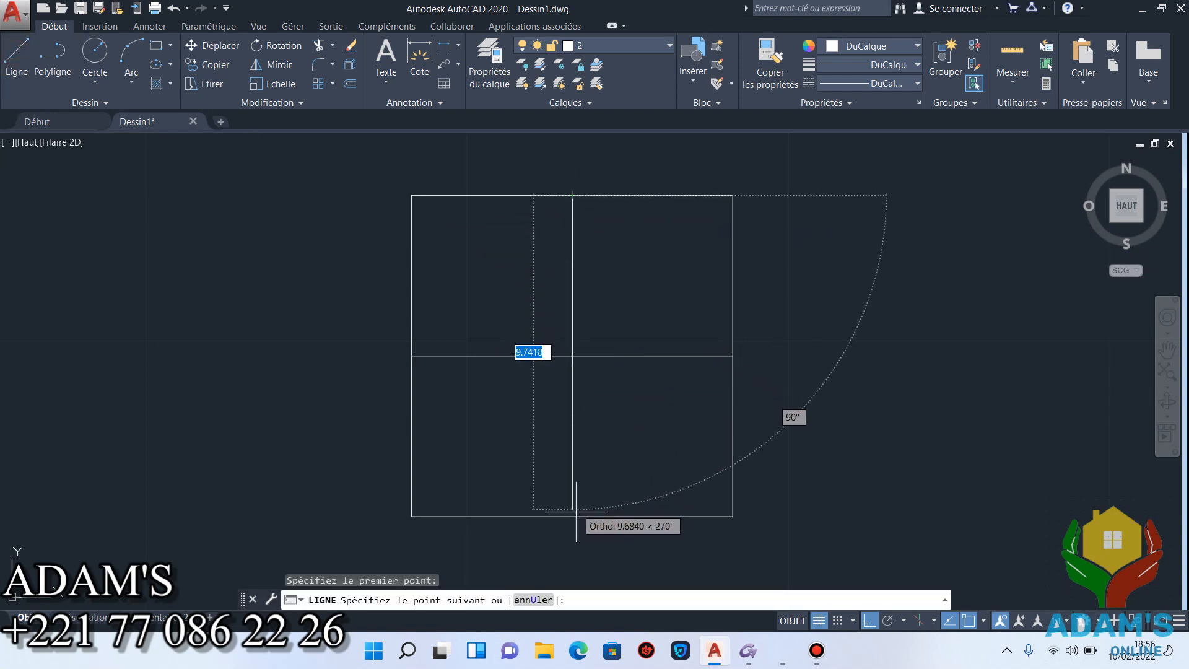
{"action": "key", "text": "Escape"}
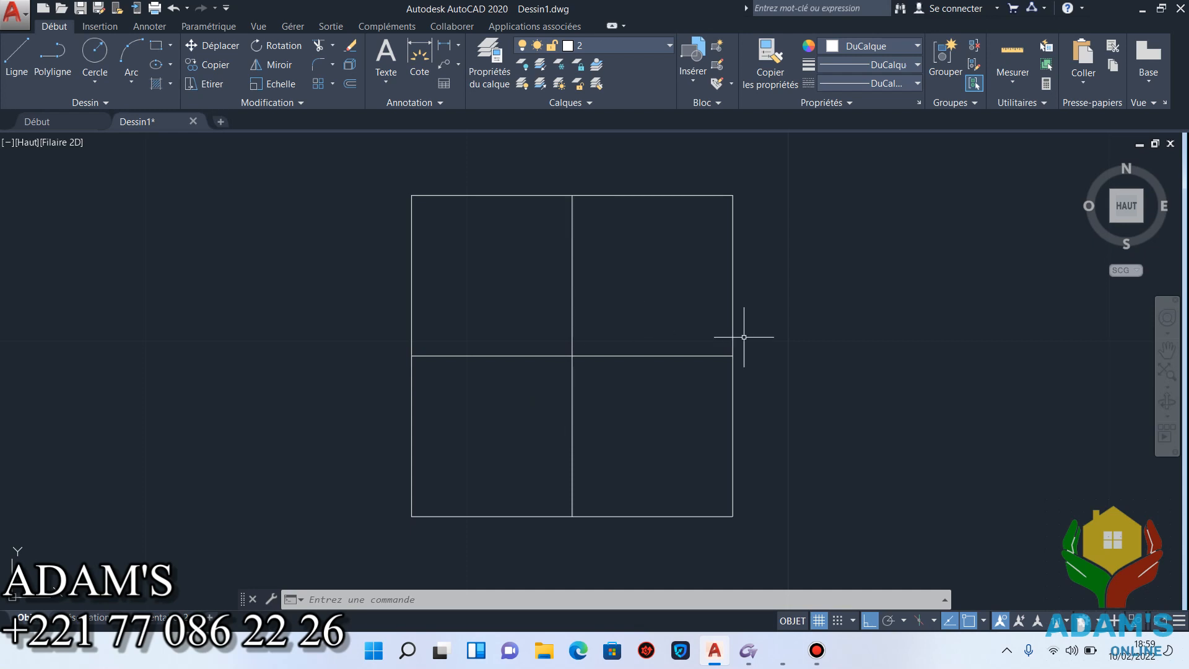
Set the point style to a square with a cross and its size to 0.15 in absolute units.
{"action": "left_click", "coordinate": [1033, 104]}
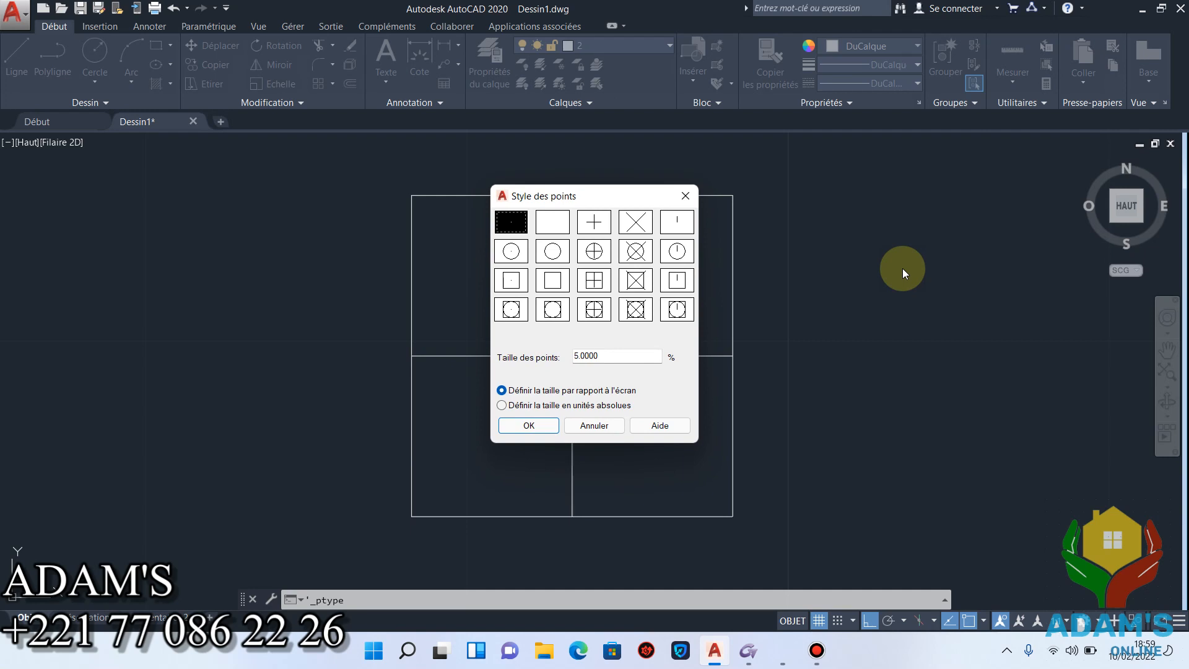
{"action": "left_click", "coordinate": [594, 280]}
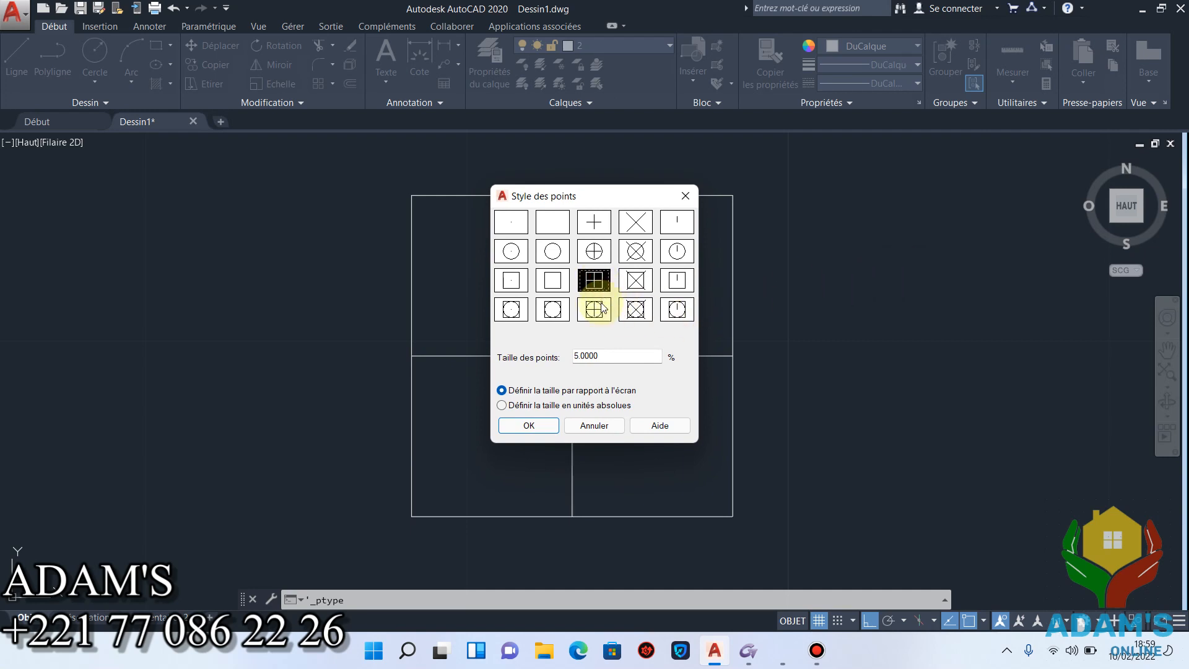
{"action": "key", "text": "Tab"}
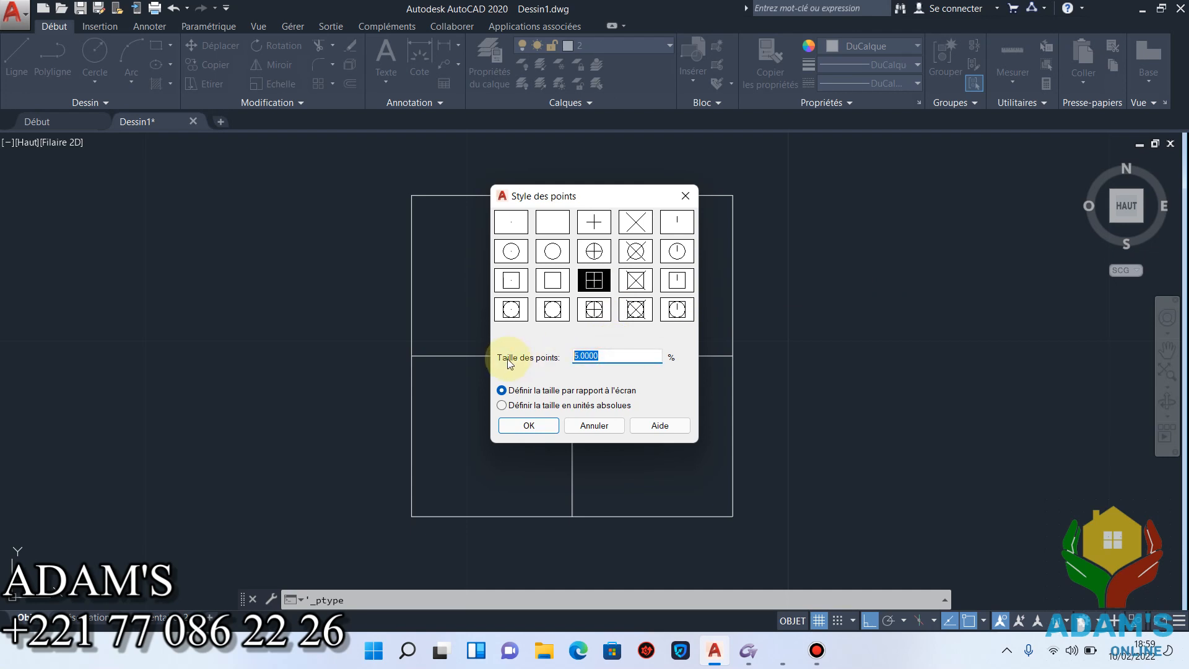
{"action": "left_click", "coordinate": [585, 406]}
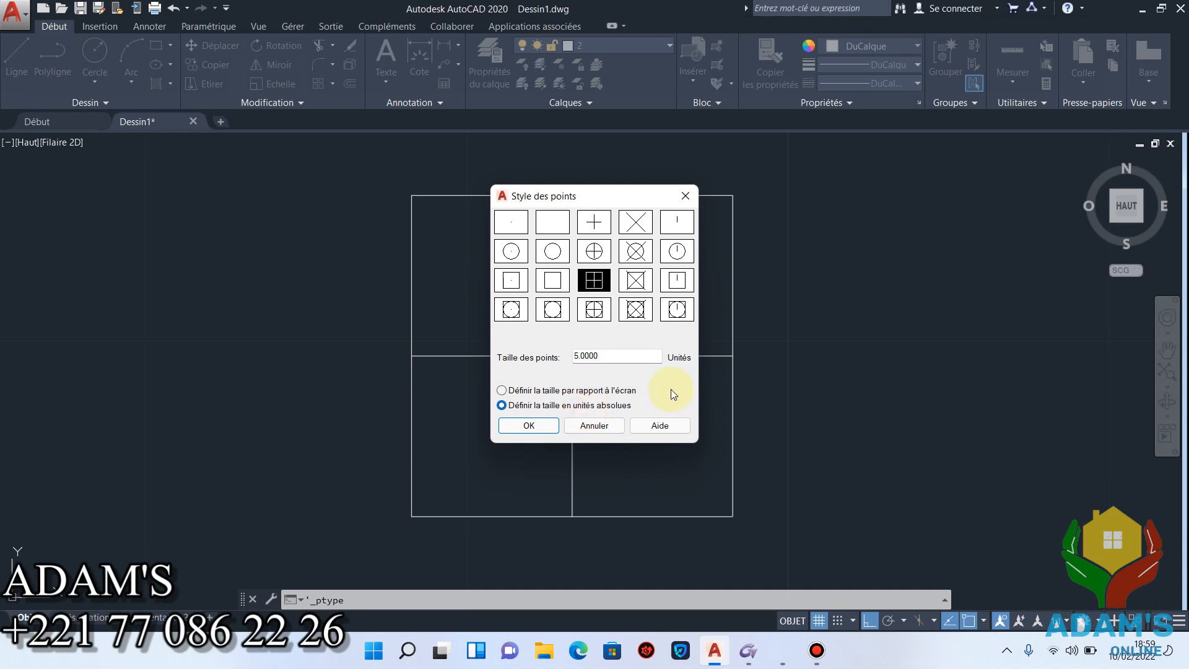
{"action": "double_click", "coordinate": [611, 357]}
{"action": "type", "text": "0.15"}
{"action": "left_click", "coordinate": [529, 426]}
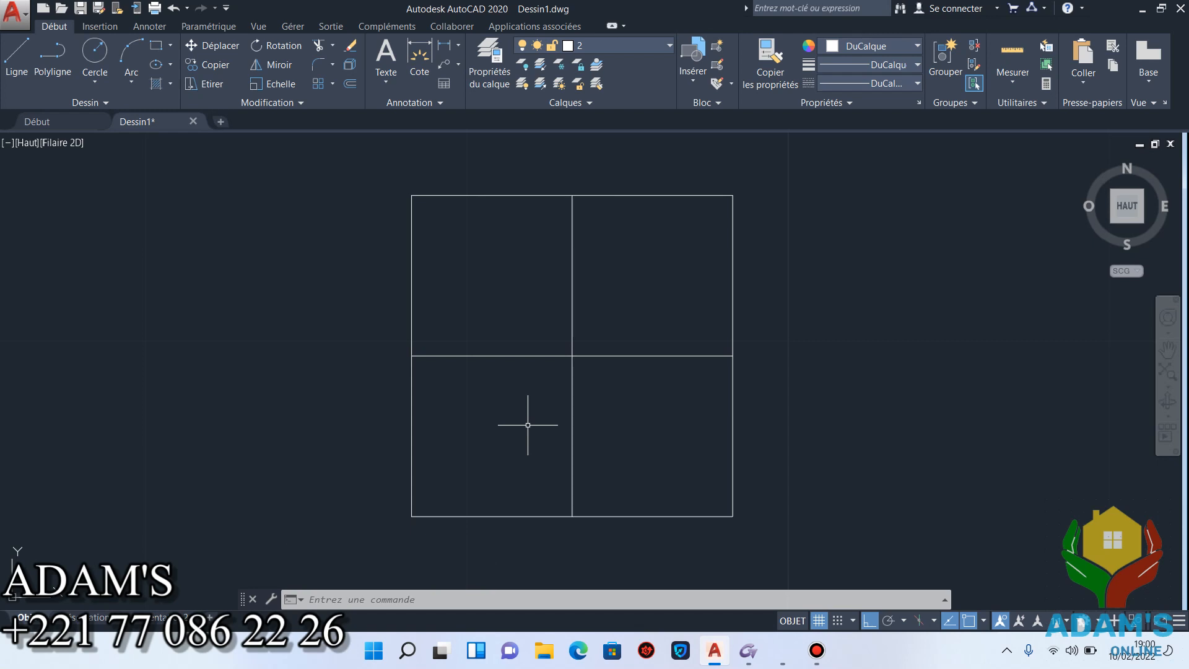
Start the Point command, make layer 3 current and place a point on the square's lower-left corner.
{"action": "type", "text": "point"}
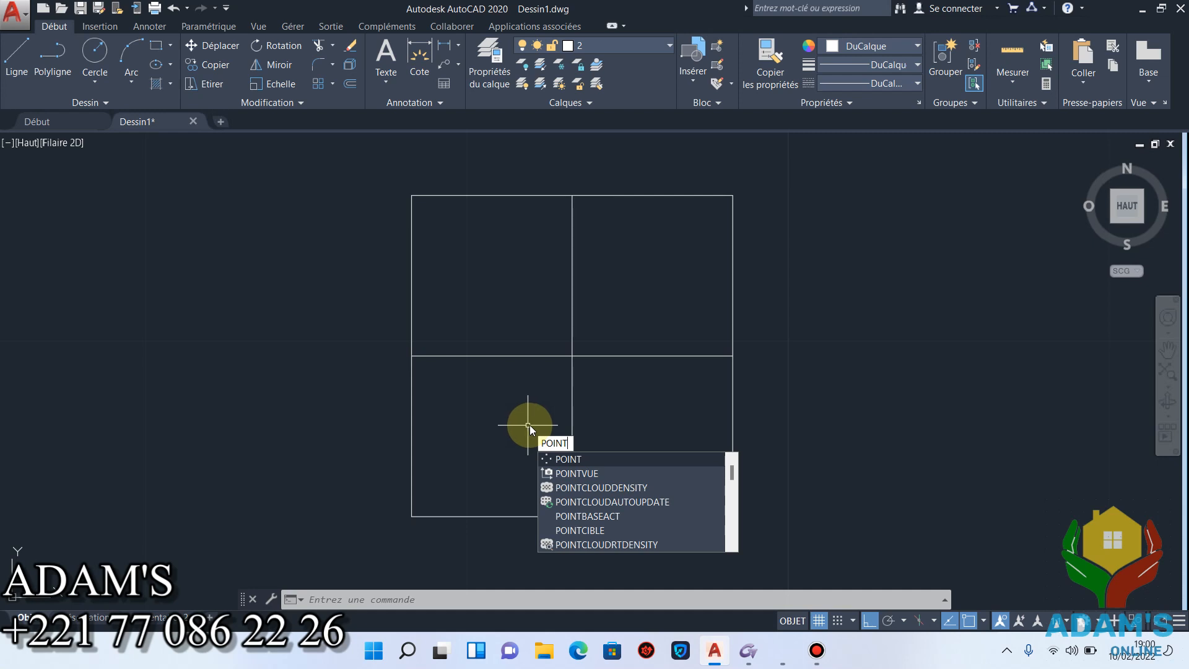
{"action": "left_click", "coordinate": [556, 460]}
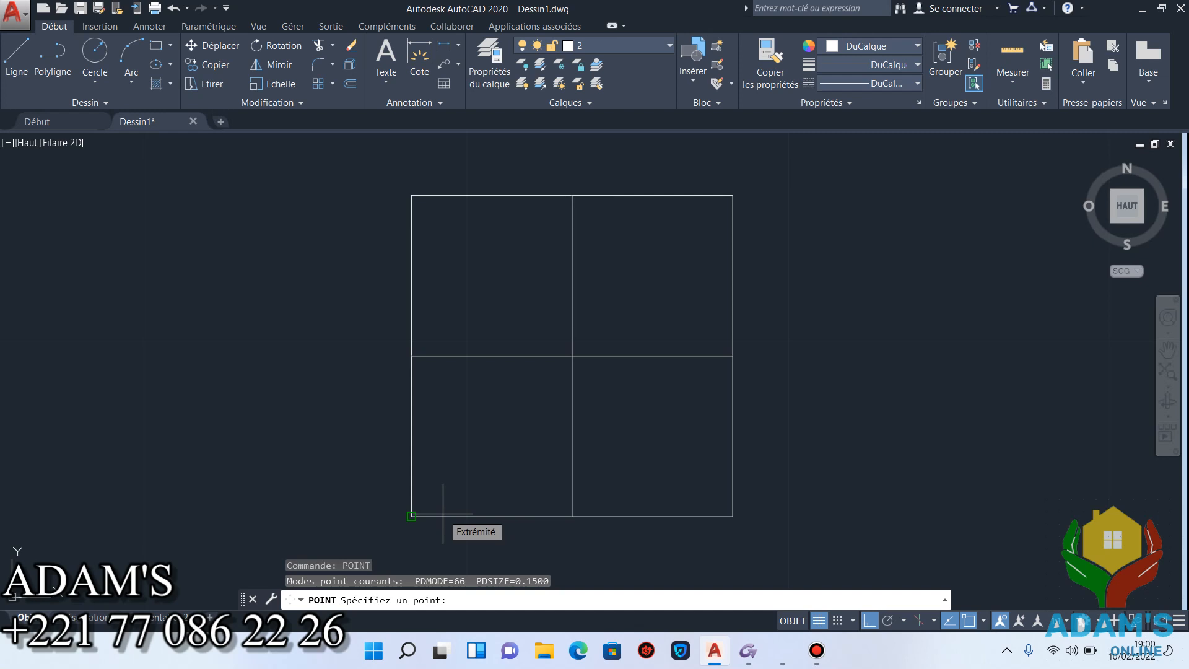
{"action": "left_click", "coordinate": [617, 44]}
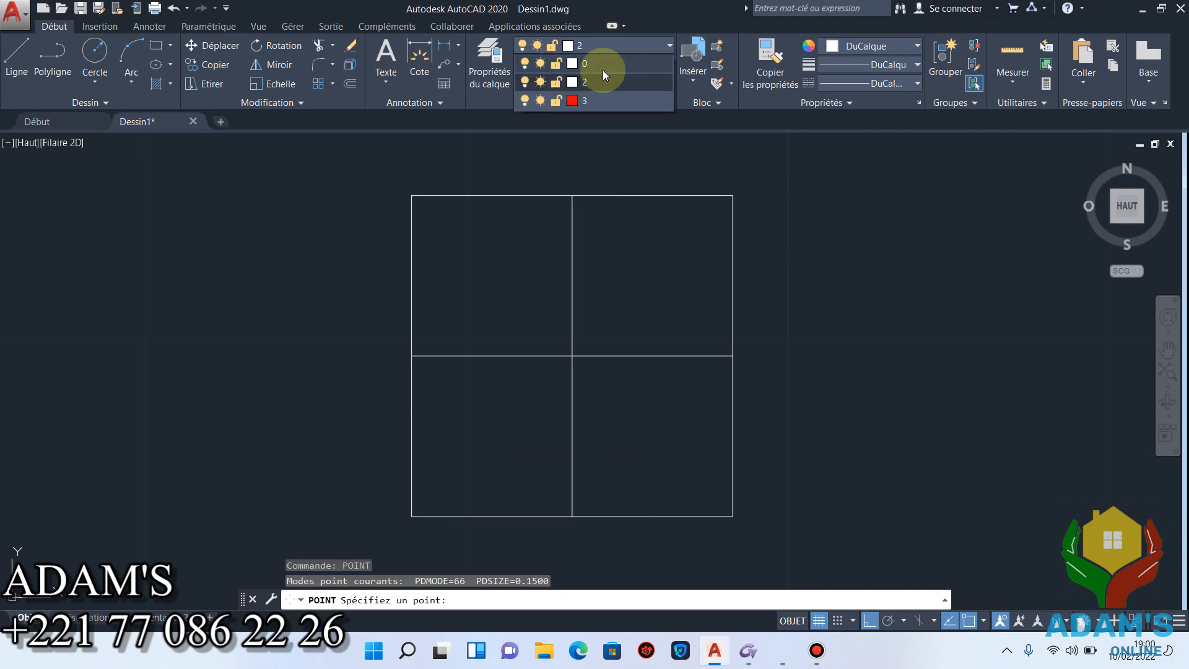
{"action": "left_click", "coordinate": [592, 103]}
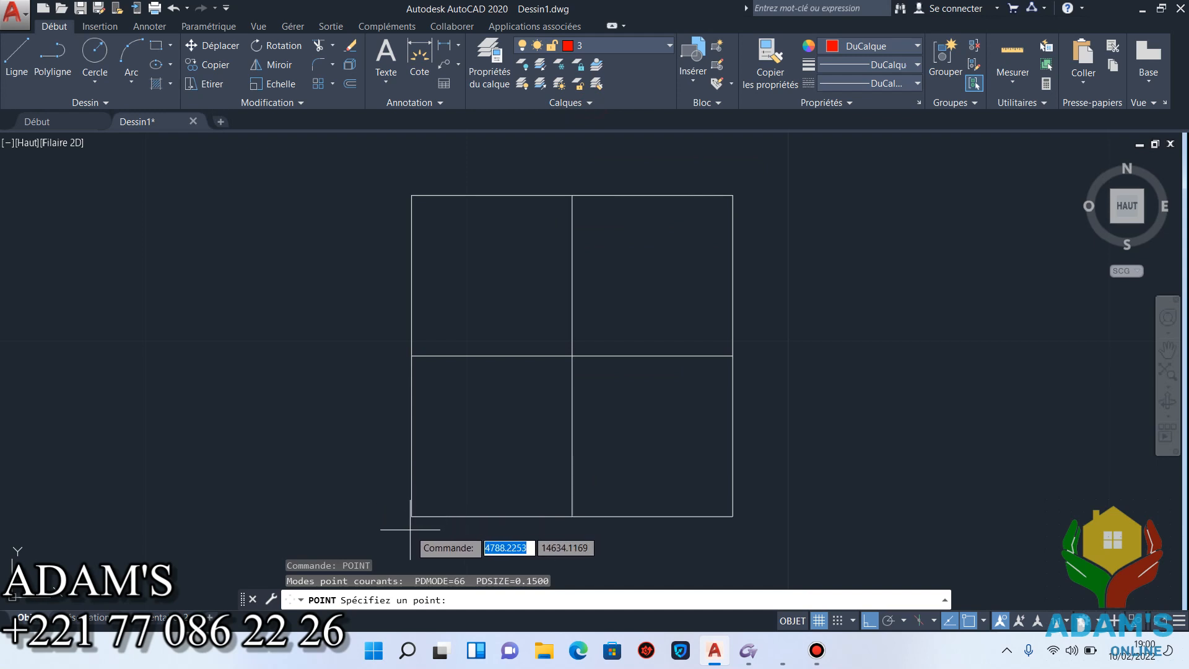
{"action": "mouse_move", "coordinate": [454, 467]}
{"action": "middle_mouse_down"}
{"action": "mouse_move", "coordinate": [419, 406]}
{"action": "mouse_move", "coordinate": [427, 438]}
{"action": "middle_mouse_up"}
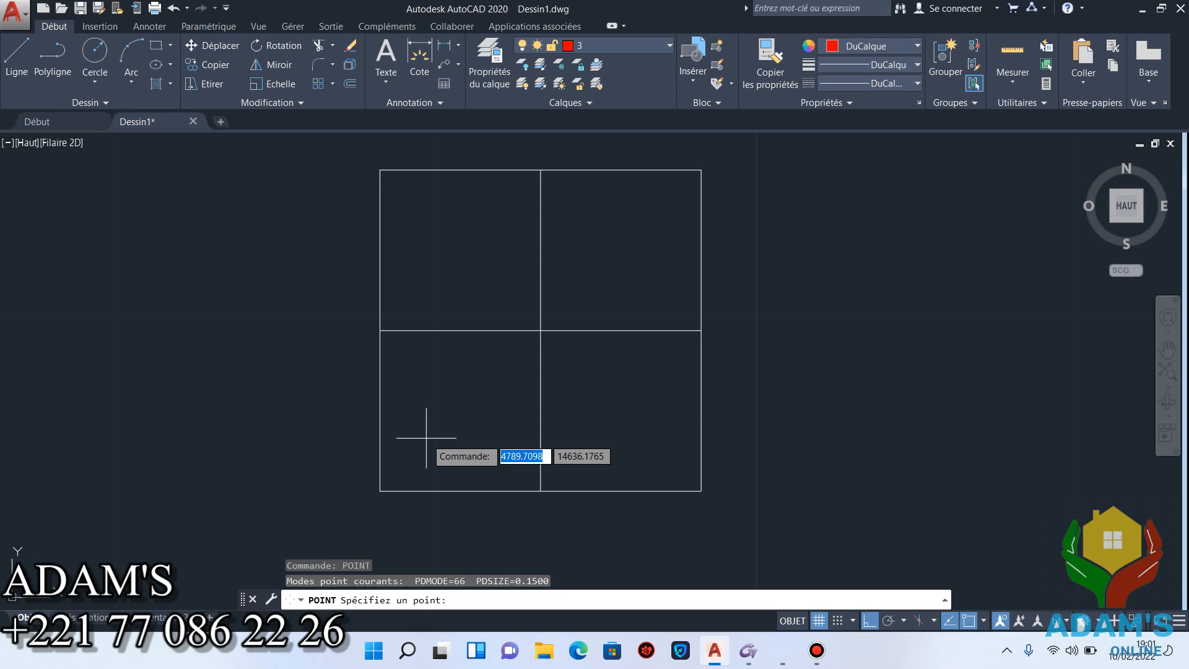
{"action": "left_click", "coordinate": [380, 490]}
Place points at the midpoint and the right end of the square's bottom side.
{"action": "scroll", "coordinate": [444, 513], "scroll_direction": "up", "scroll_amount": 2}
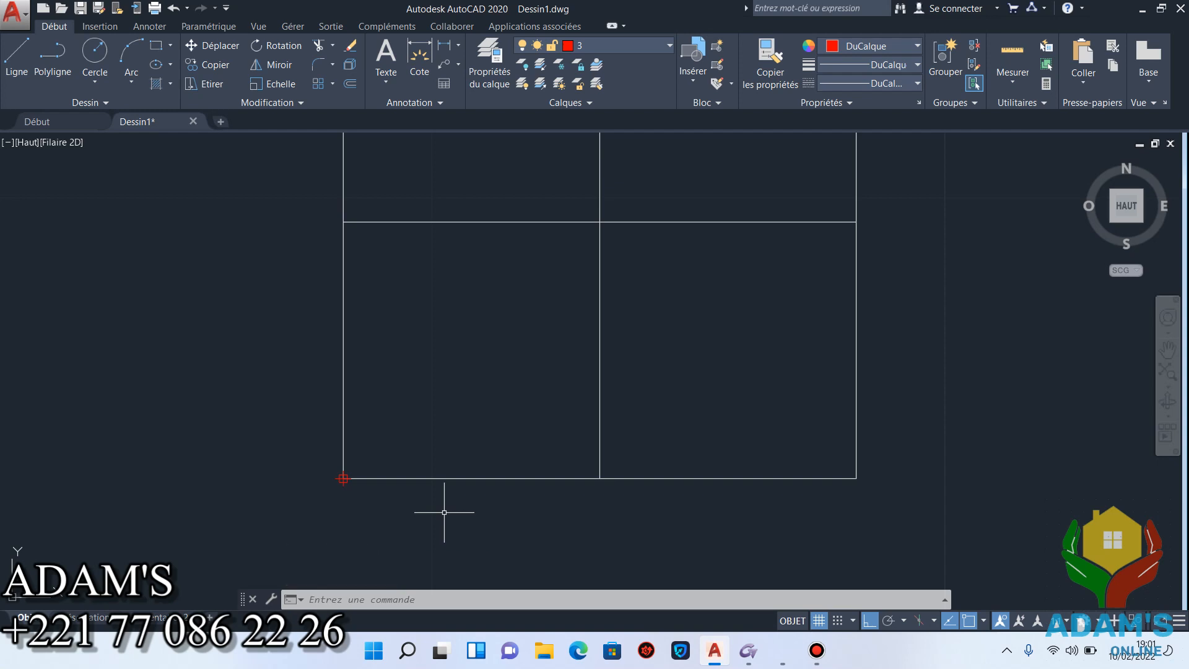
{"action": "key", "text": "Return"}
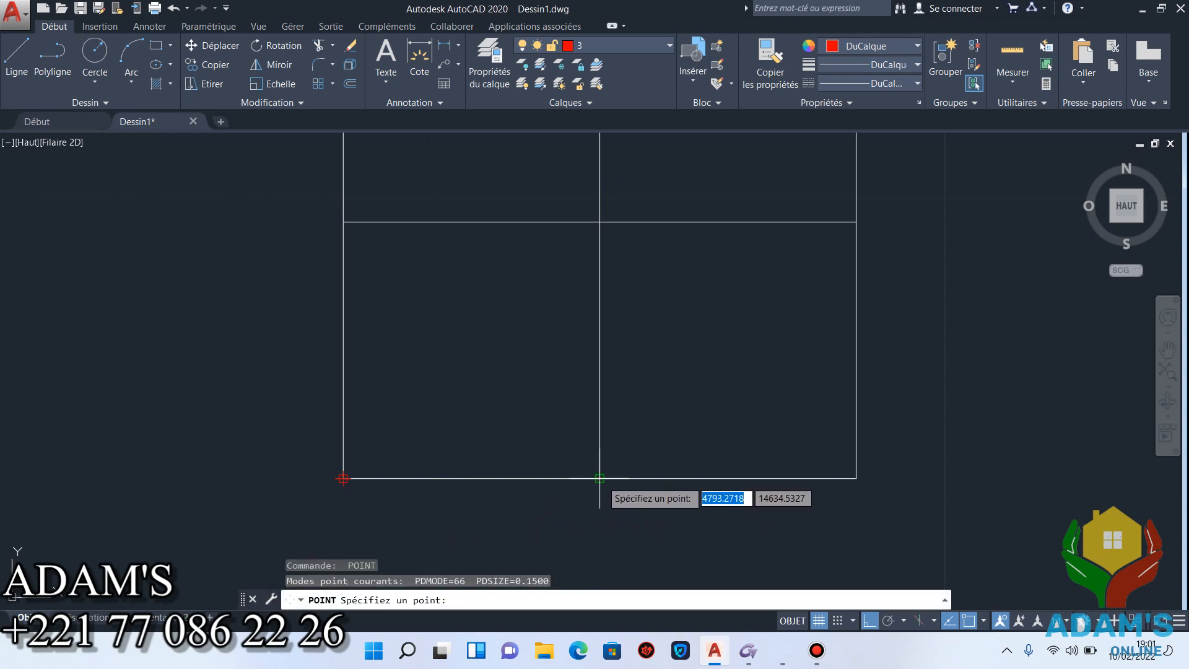
{"action": "left_click", "coordinate": [600, 478]}
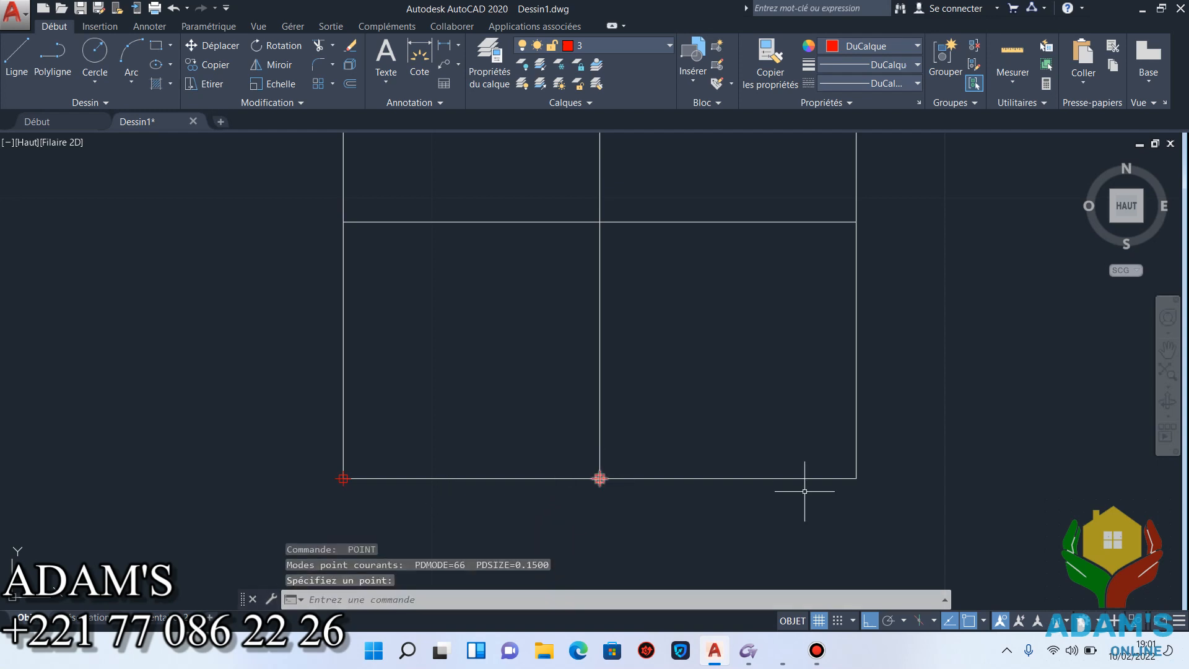
{"action": "key", "text": "Return"}
{"action": "left_click", "coordinate": [856, 478]}
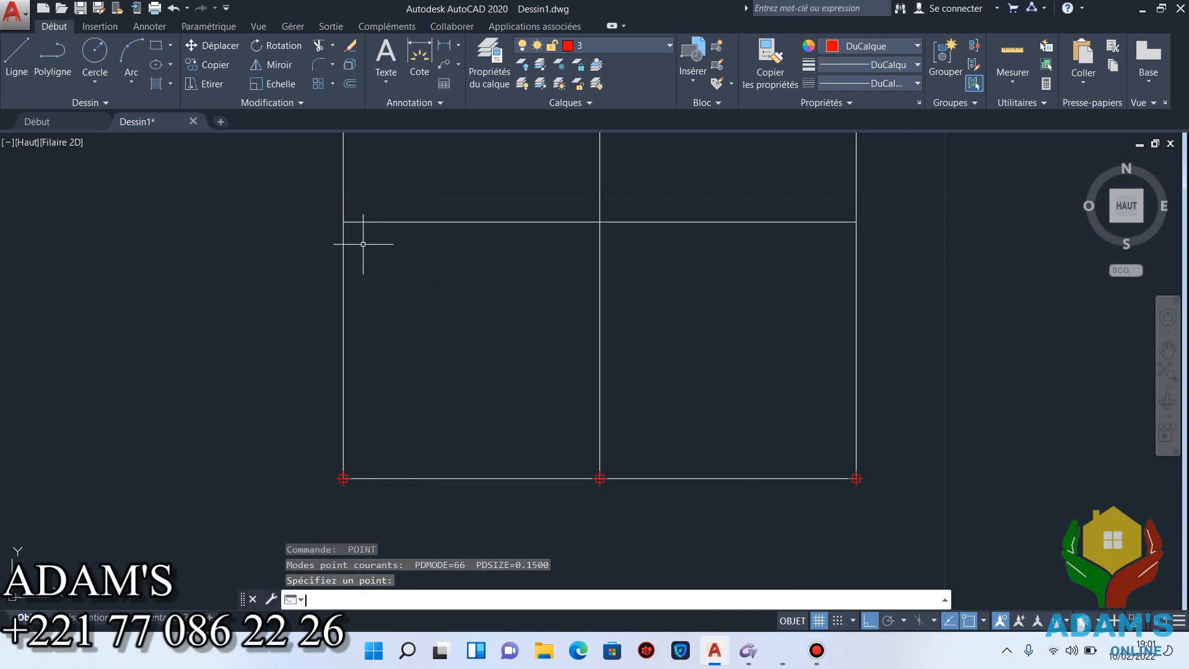
Place three points along the square's horizontal centre line, at its two ends and its middle intersection.
{"action": "key", "text": "Return"}
{"action": "left_click", "coordinate": [344, 221]}
{"action": "key", "text": "Return"}
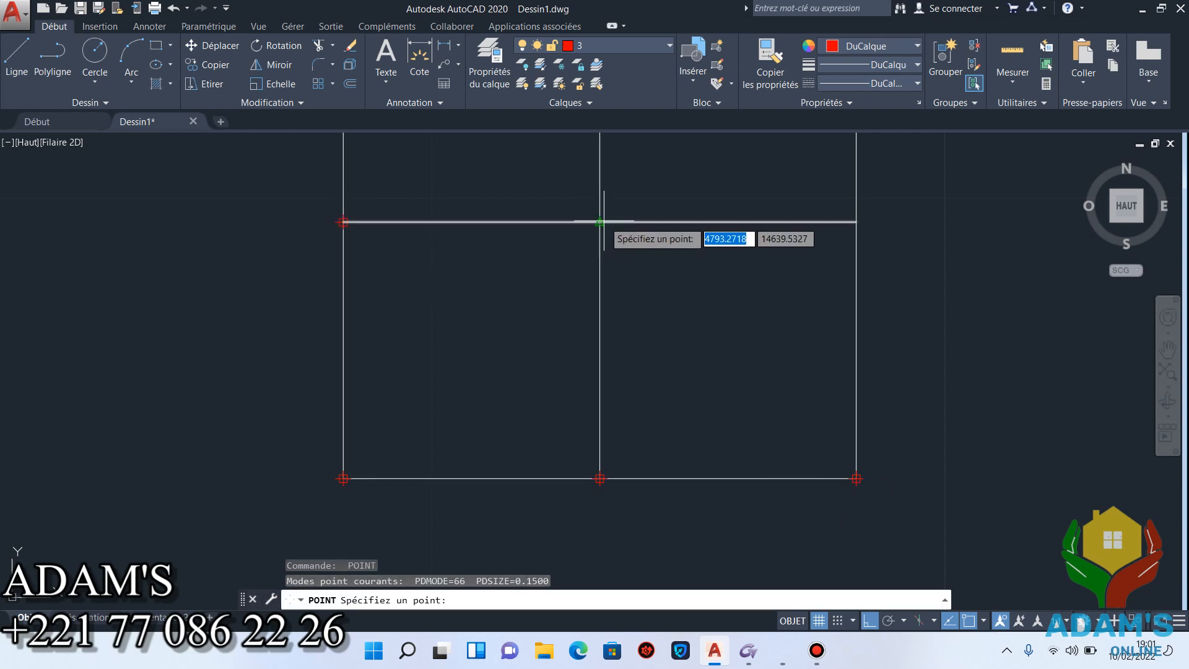
{"action": "left_click", "coordinate": [599, 222]}
{"action": "key", "text": "Return"}
{"action": "left_click", "coordinate": [856, 222]}
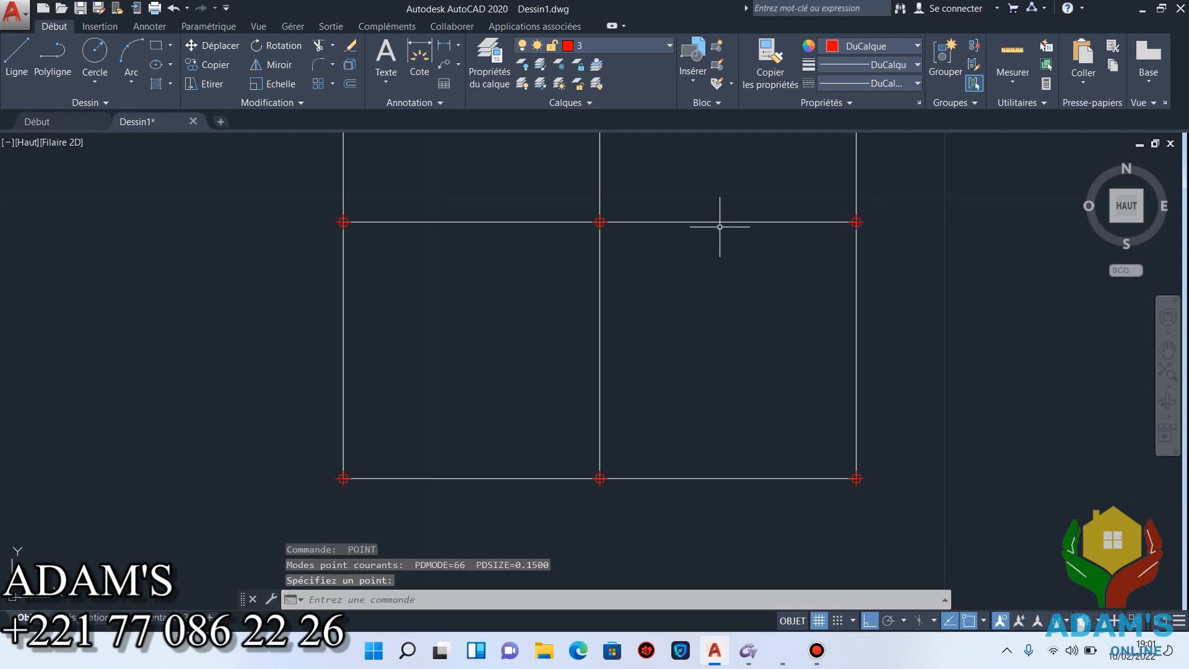
Place points on the two upper corners and the midpoint of the square's top side.
{"action": "scroll", "coordinate": [690, 322], "scroll_direction": "down", "scroll_amount": 5}
{"action": "key", "text": "Return"}
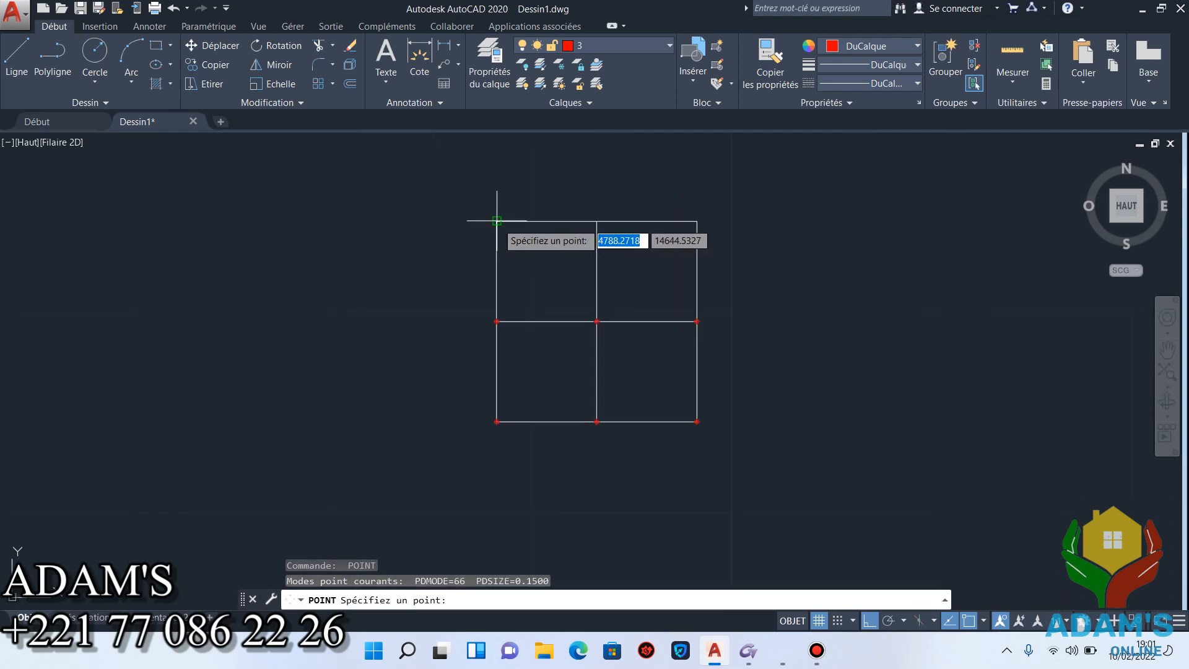
{"action": "left_click", "coordinate": [497, 221]}
{"action": "key", "text": "Return"}
{"action": "left_click", "coordinate": [596, 221]}
{"action": "key", "text": "Return"}
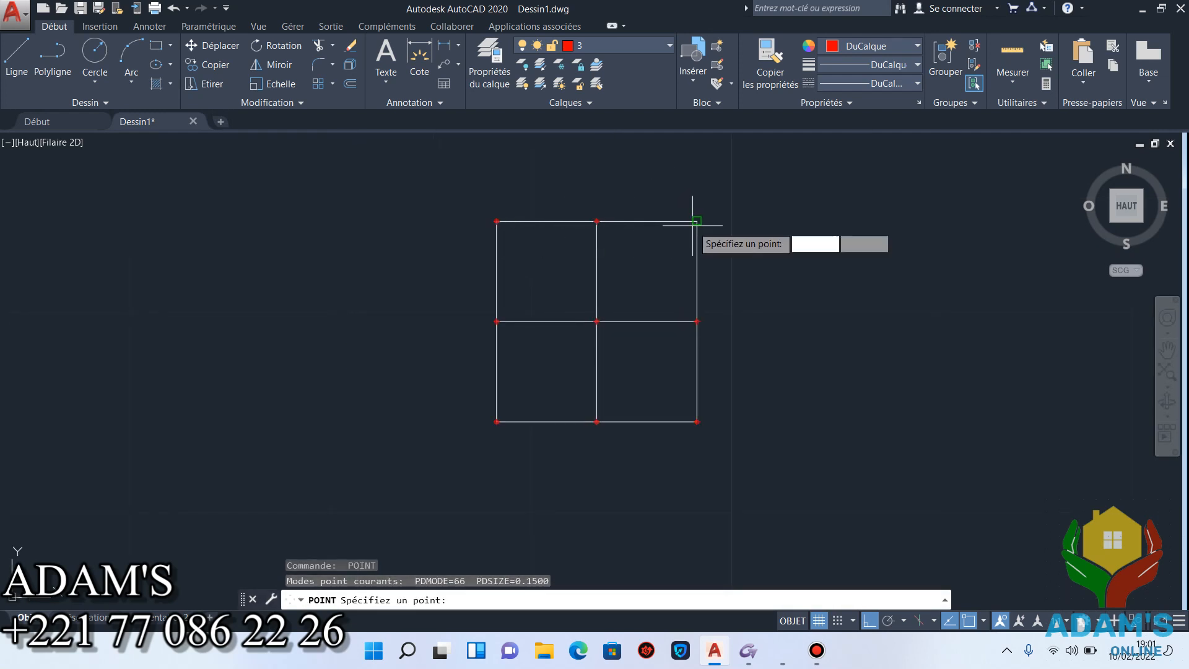
{"action": "left_click", "coordinate": [697, 221]}
{"action": "scroll", "coordinate": [561, 273], "scroll_direction": "up", "scroll_amount": 2}
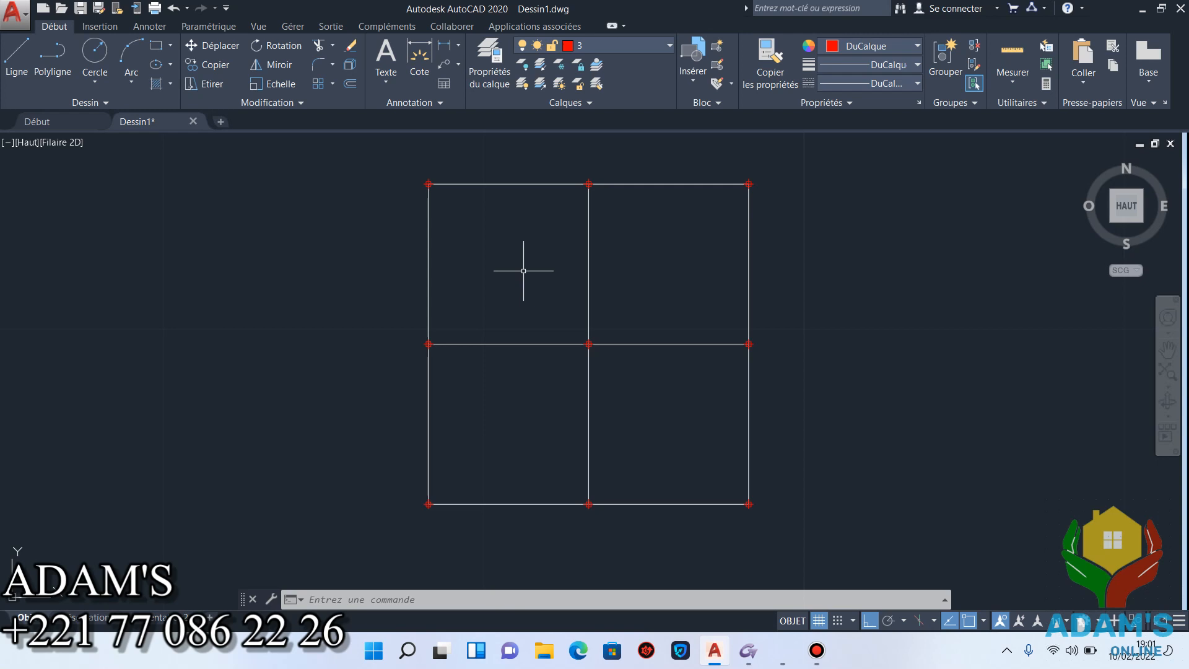
{"action": "key", "text": "Escape"}
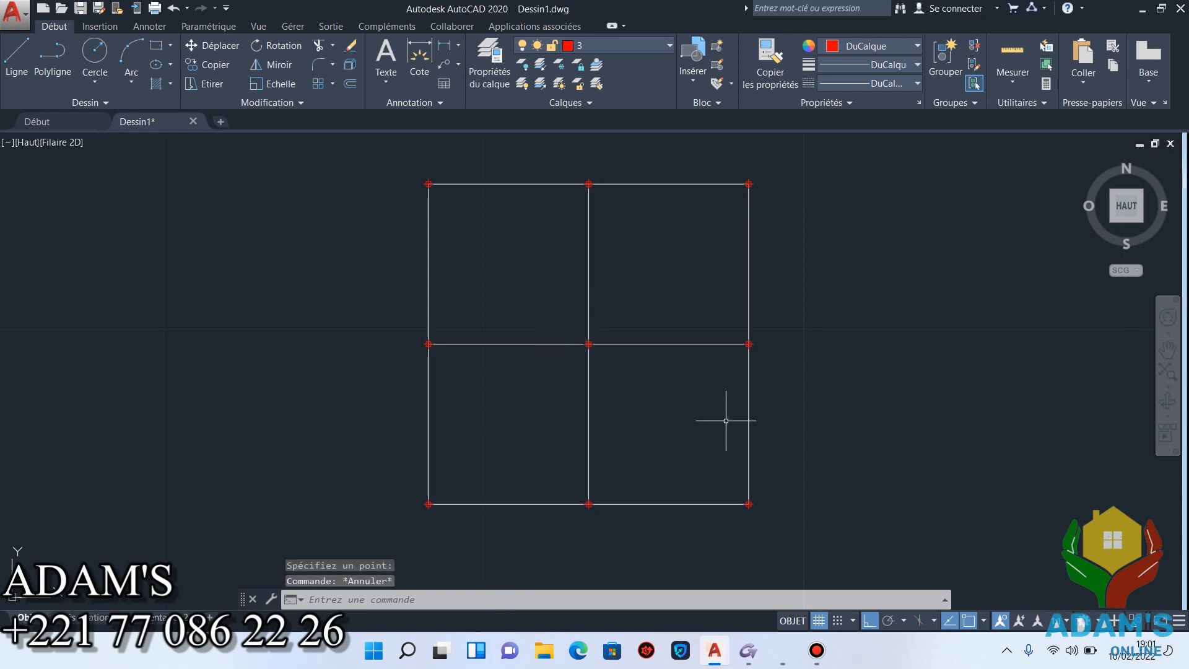
Select all the lines of the divided square and erase them, keeping the nine points.
{"action": "left_click", "coordinate": [815, 418]}
{"action": "left_click", "coordinate": [405, 395]}
{"action": "left_click", "coordinate": [505, 492]}
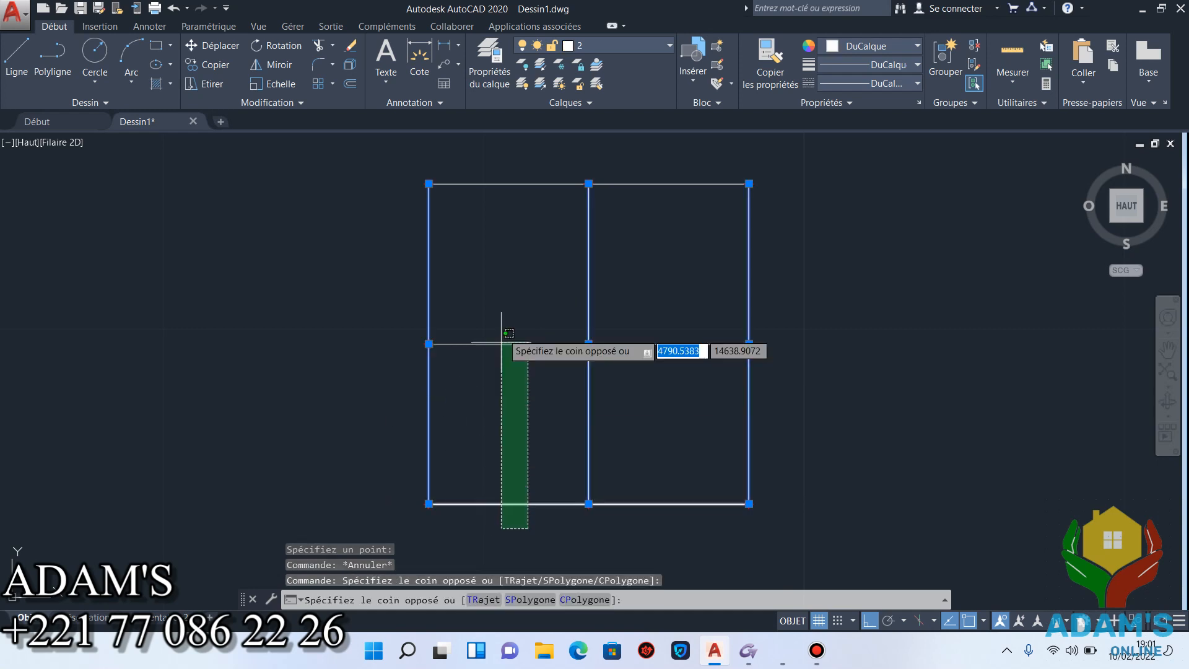
{"action": "left_click", "coordinate": [487, 176]}
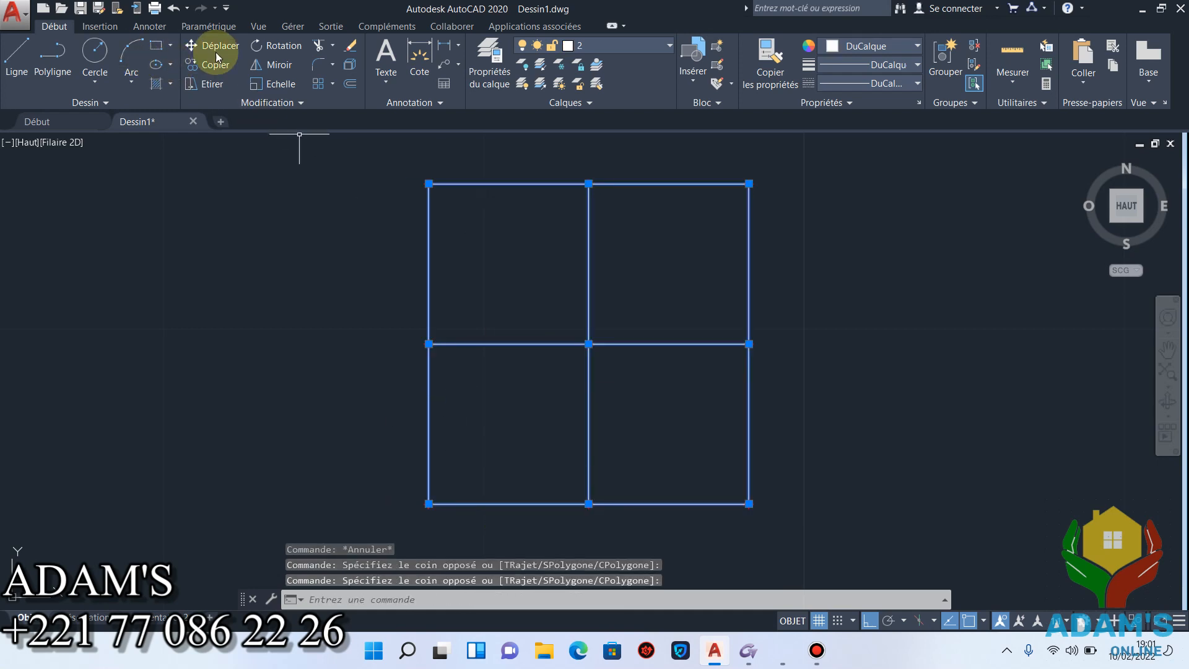
{"action": "left_click", "coordinate": [351, 48]}
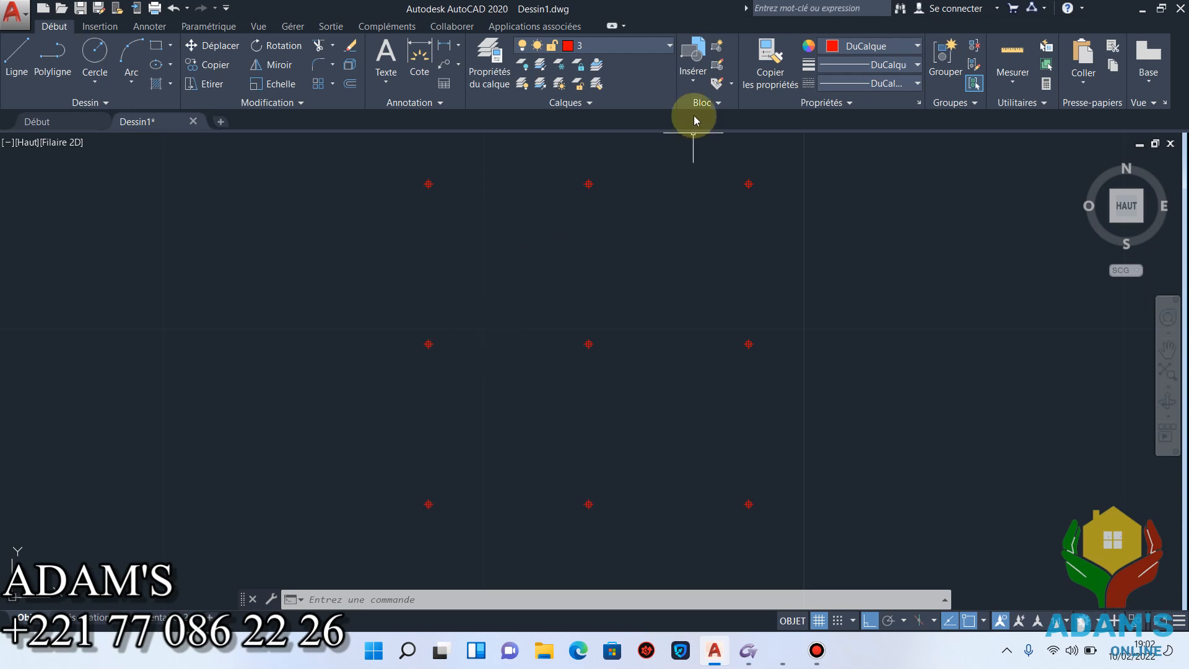
Make layer 2 current and draw two connected line segments through the three points of the lowest row.
{"action": "left_click", "coordinate": [649, 47]}
{"action": "left_click", "coordinate": [591, 86]}
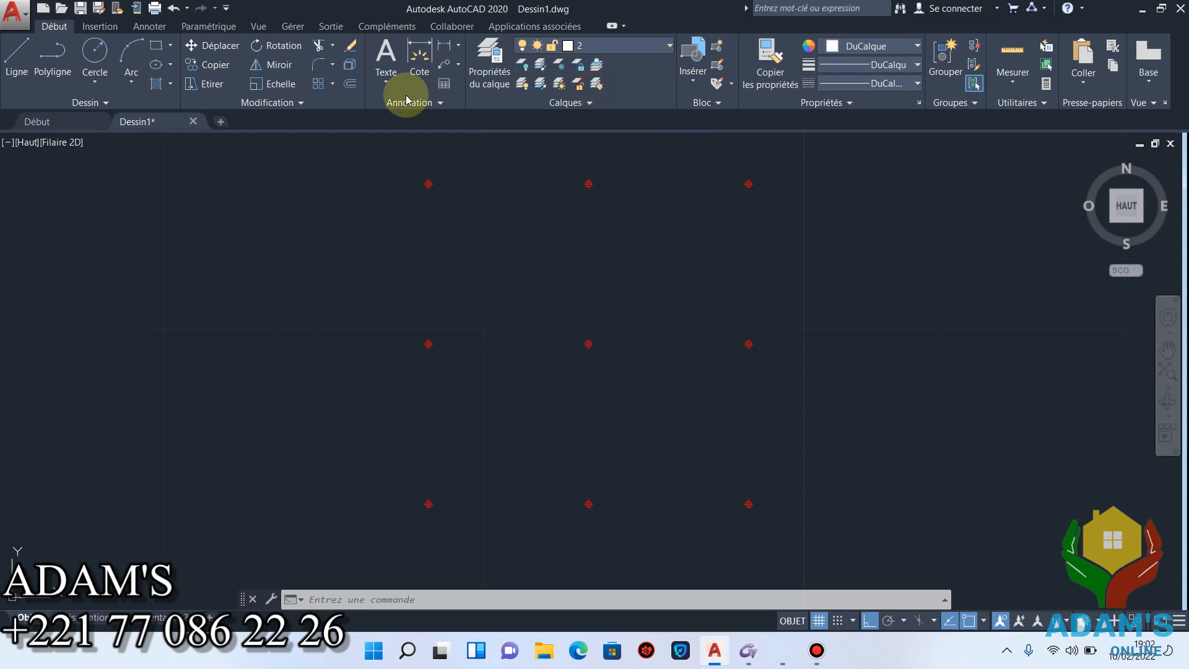
{"action": "left_click", "coordinate": [19, 54]}
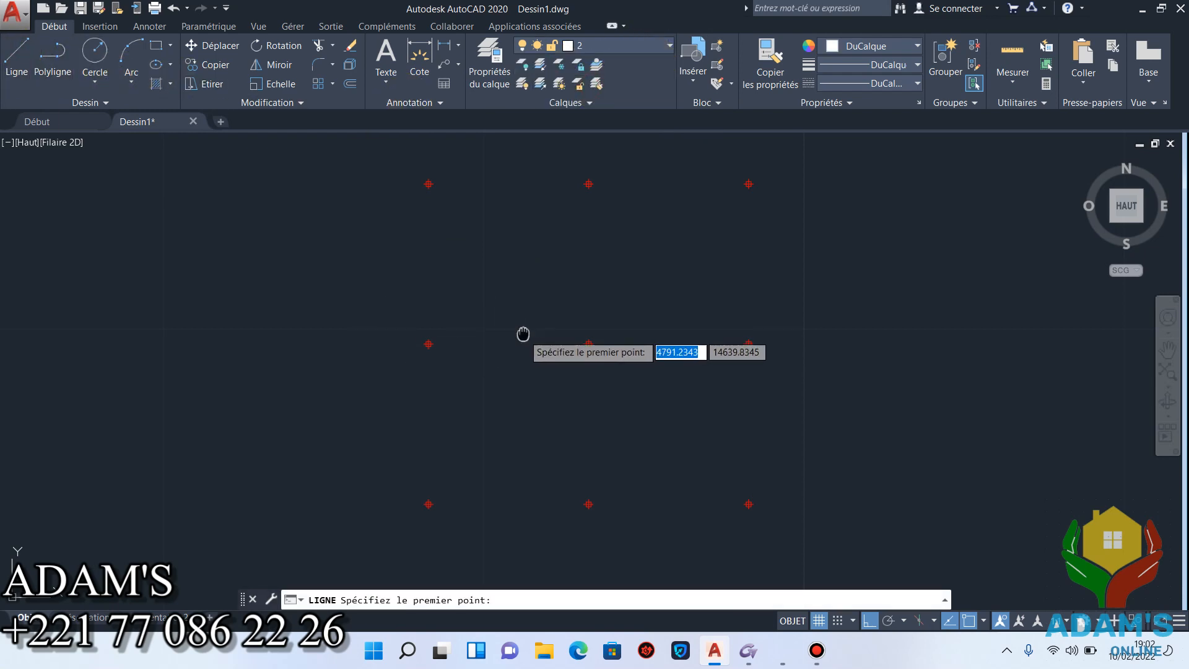
{"action": "middle_click_drag", "start_coordinate": [523, 334], "coordinate": [450, 377]}
{"action": "scroll", "coordinate": [427, 335], "scroll_direction": "up", "scroll_amount": 5}
{"action": "left_click", "coordinate": [145, 422]}
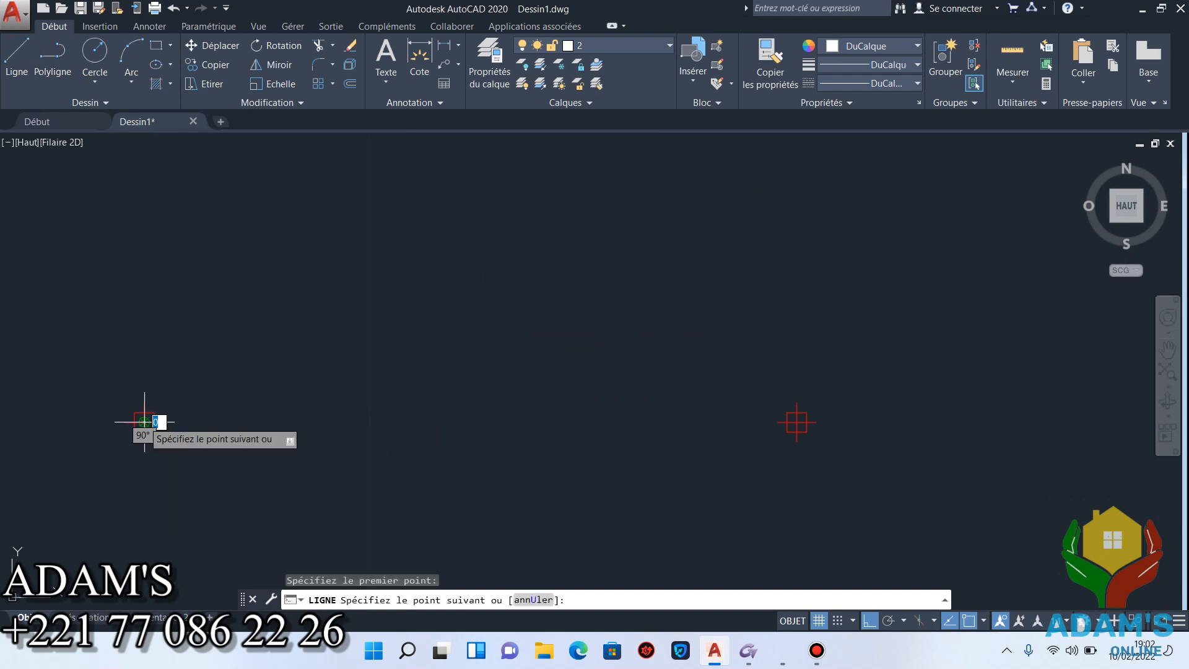
{"action": "scroll", "coordinate": [744, 407], "scroll_direction": "down", "scroll_amount": 6}
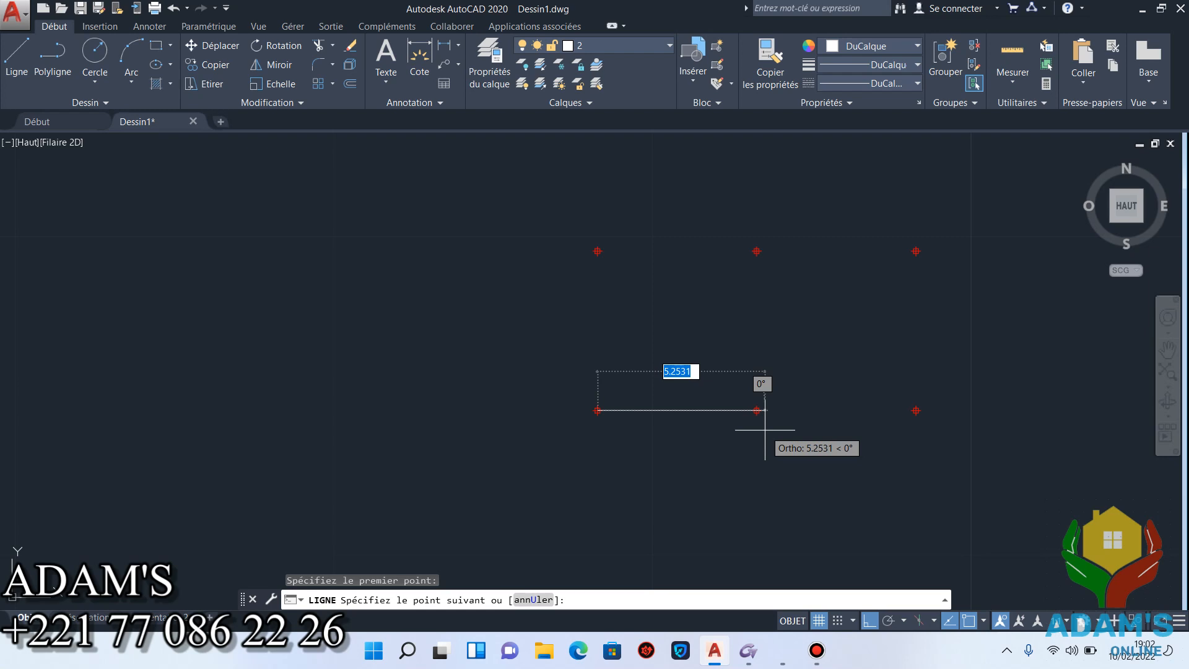
{"action": "scroll", "coordinate": [806, 427], "scroll_direction": "up", "scroll_amount": 5}
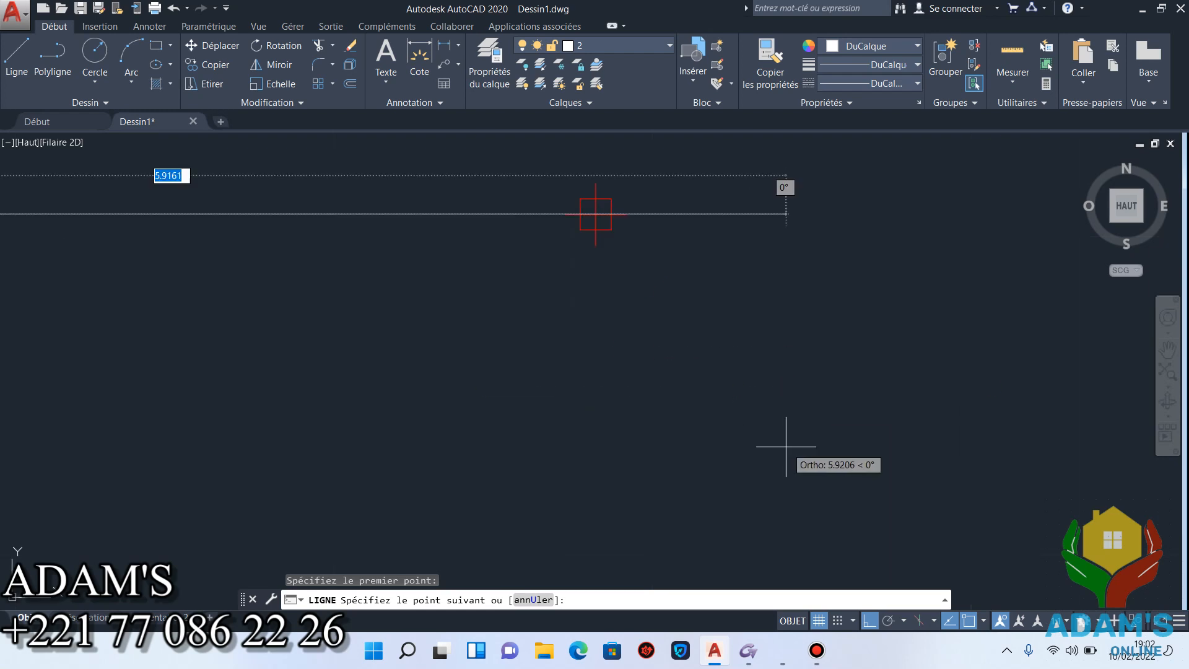
{"action": "left_click", "coordinate": [597, 214]}
{"action": "scroll", "coordinate": [552, 334], "scroll_direction": "down", "scroll_amount": 5}
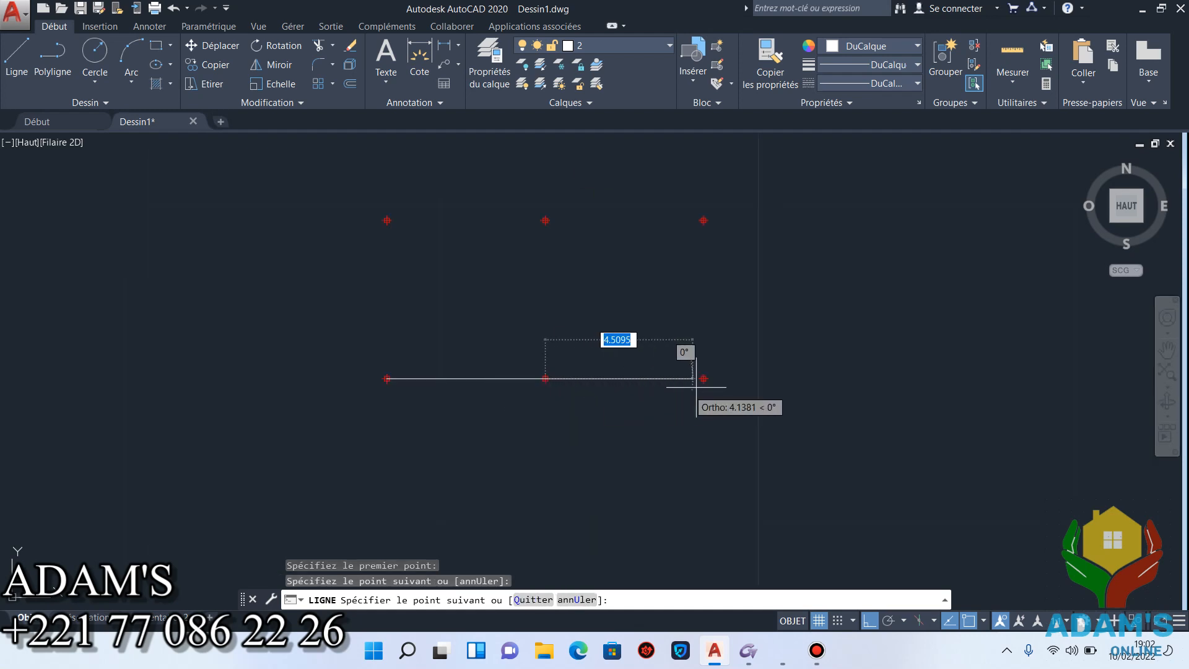
{"action": "left_click", "coordinate": [704, 378]}
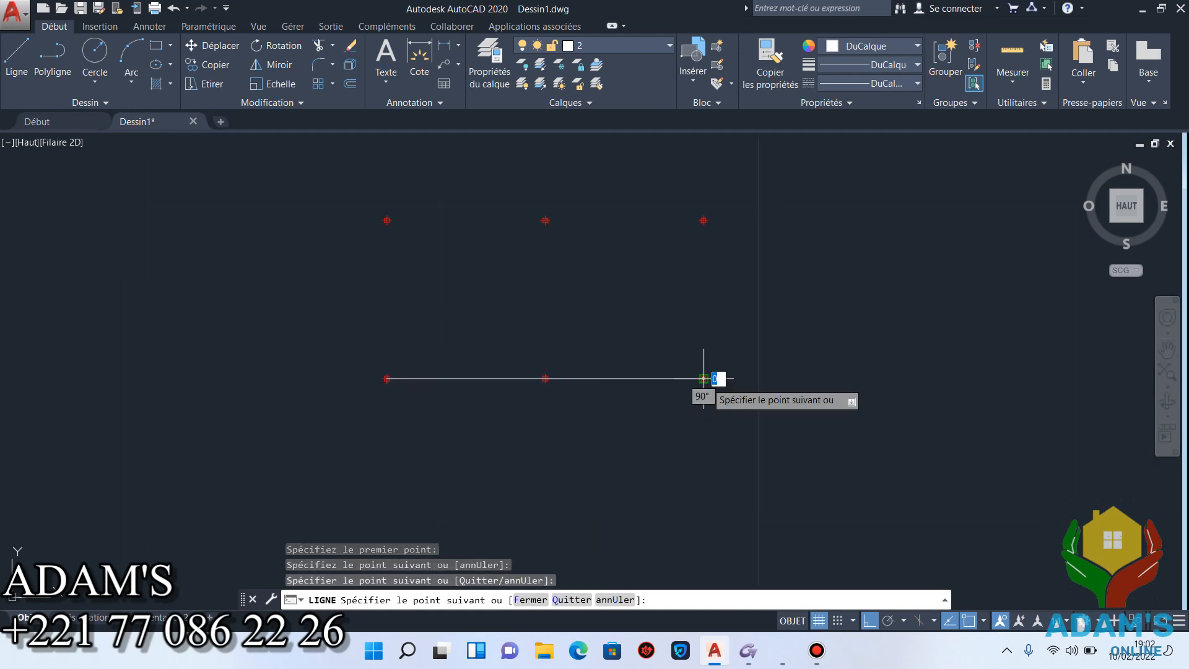
{"action": "key", "text": "Escape"}
Draw two connected line segments through the three points of the middle row.
{"action": "middle_click_drag", "start_coordinate": [384, 257], "coordinate": [396, 342]}
{"action": "key", "text": "Return"}
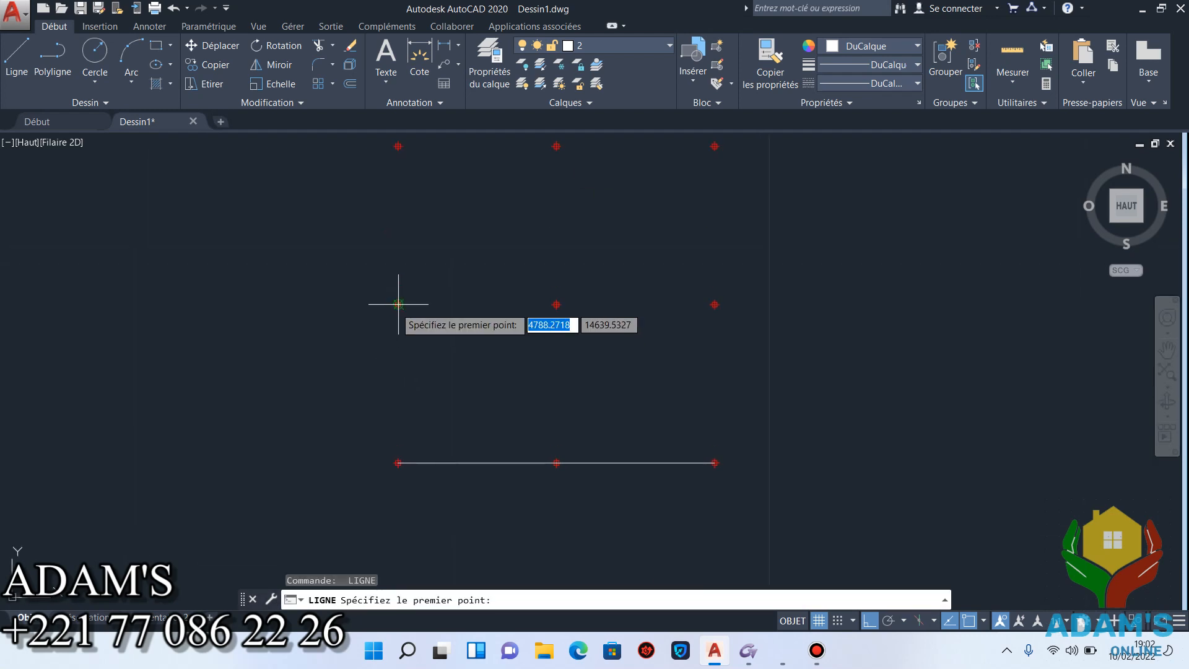
{"action": "left_click", "coordinate": [398, 304]}
{"action": "left_click", "coordinate": [556, 304]}
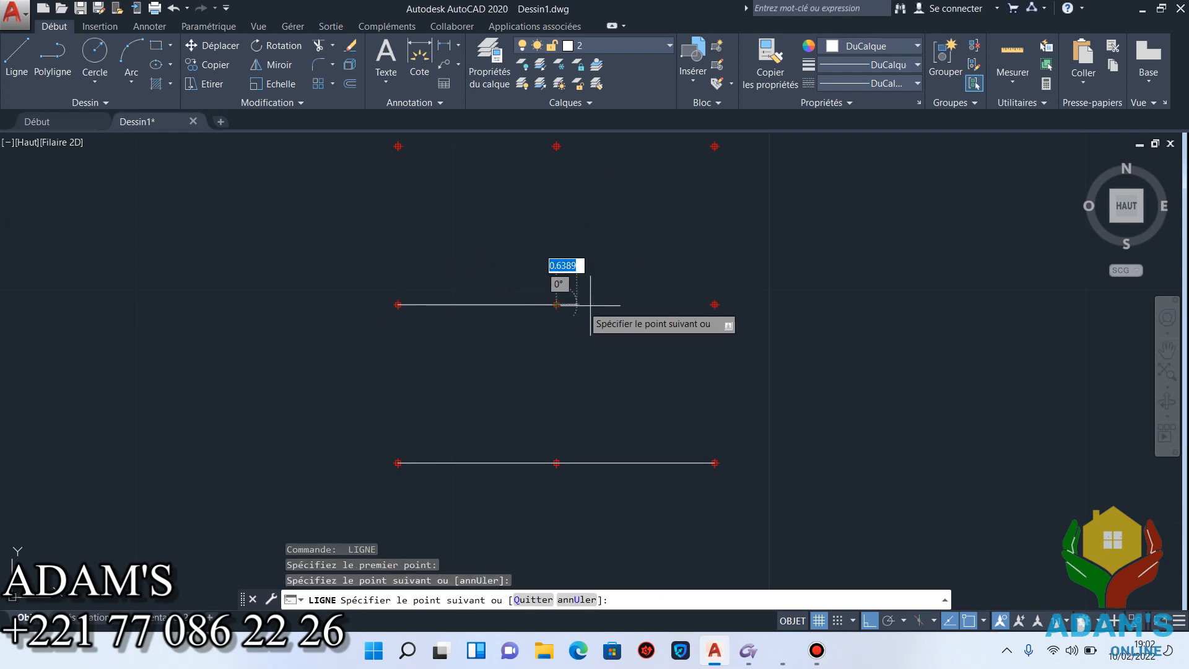
{"action": "left_click", "coordinate": [714, 306]}
{"action": "key", "text": "Escape"}
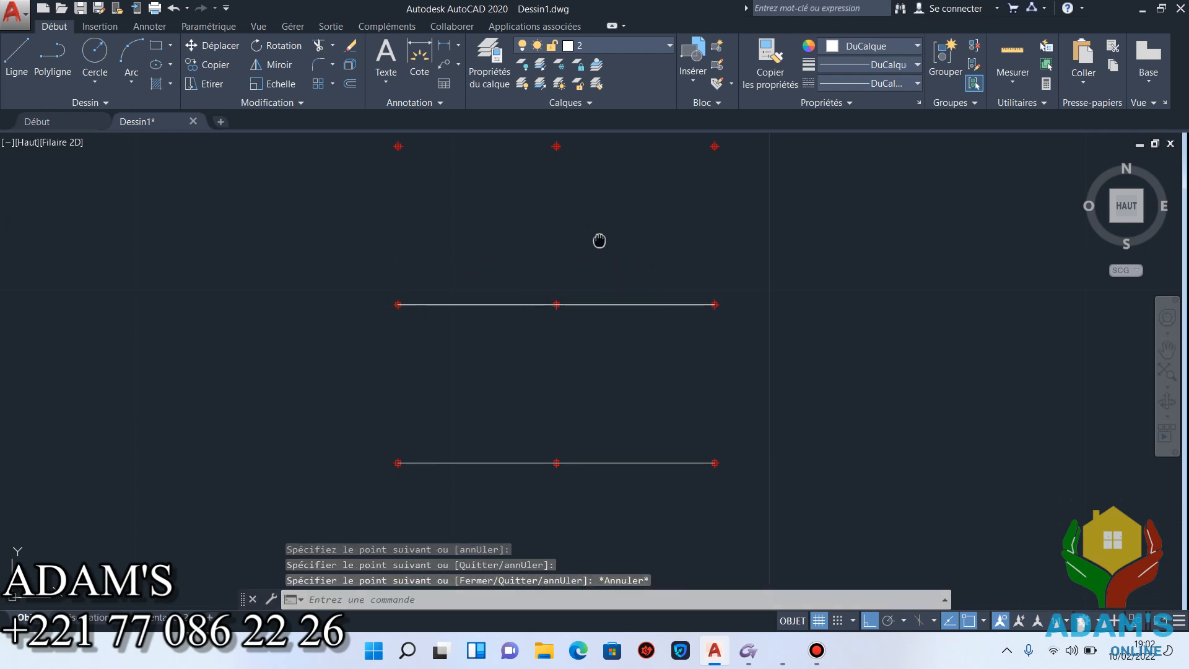
Draw two connected line segments through the three points of the uppermost row.
{"action": "middle_click_drag", "start_coordinate": [600, 241], "coordinate": [647, 381]}
{"action": "key", "text": "Return"}
{"action": "left_click", "coordinate": [445, 286]}
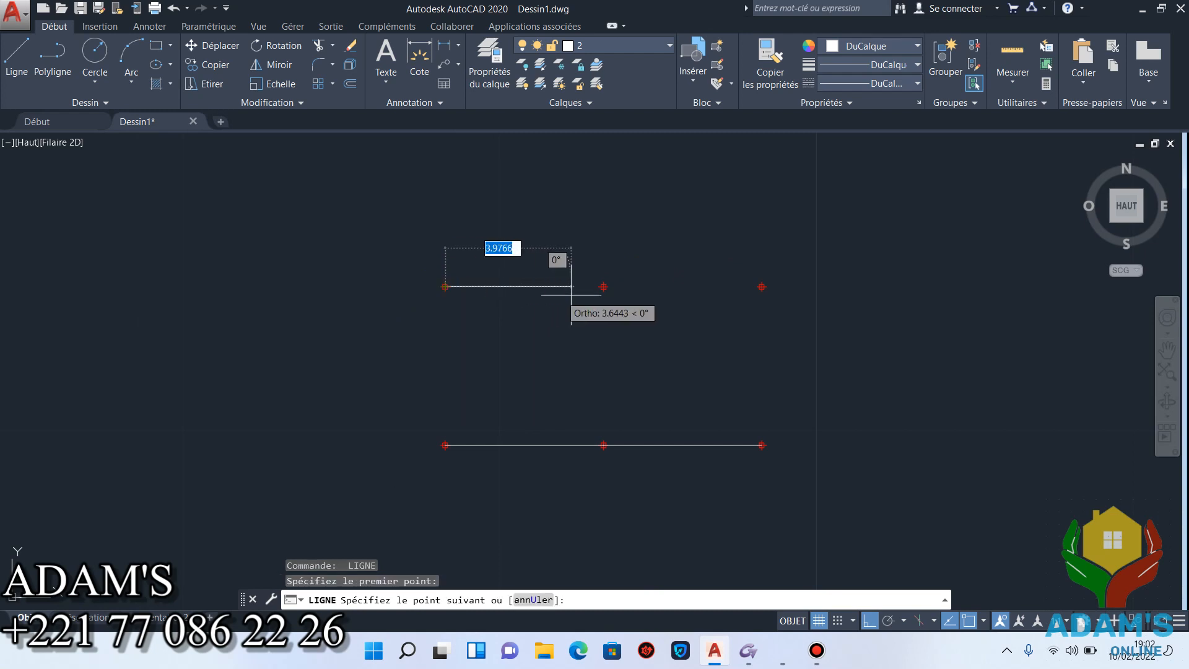
{"action": "left_click", "coordinate": [604, 287]}
{"action": "left_click", "coordinate": [762, 287]}
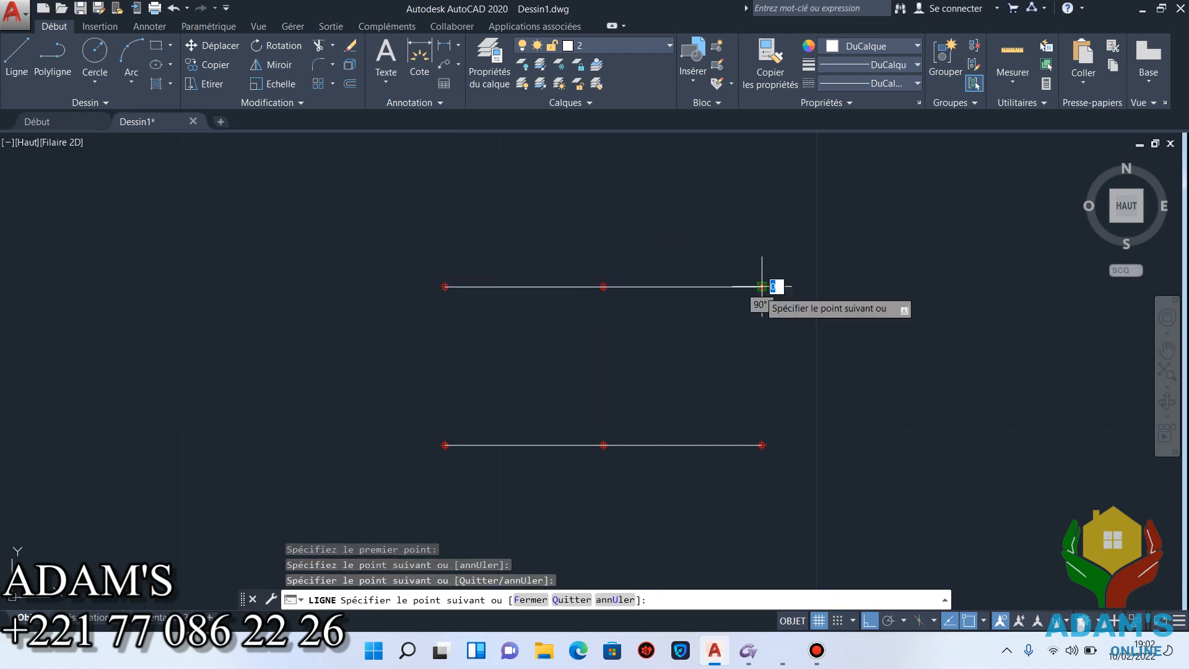
{"action": "key", "text": "Escape"}
Draw connected vertical lines through the grid's left column of points, from the lowest to the uppermost.
{"action": "scroll", "coordinate": [629, 332], "scroll_direction": "down", "scroll_amount": 7}
{"action": "scroll", "coordinate": [605, 313], "scroll_direction": "up", "scroll_amount": 5}
{"action": "key", "text": "Return"}
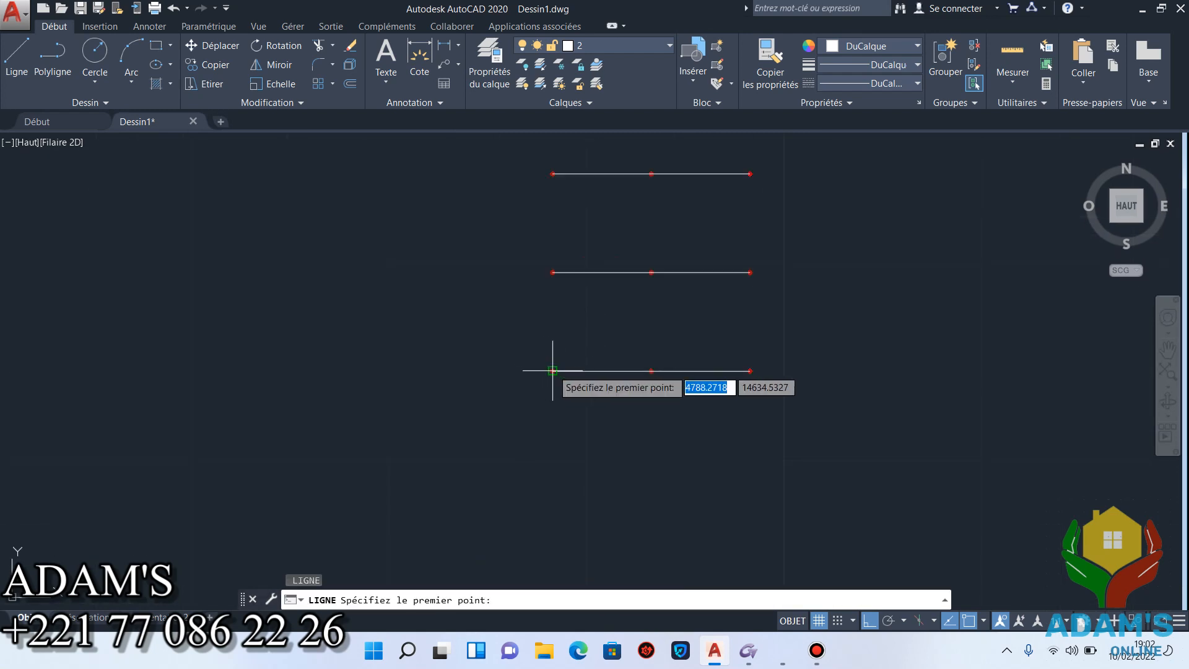
{"action": "left_click", "coordinate": [552, 370]}
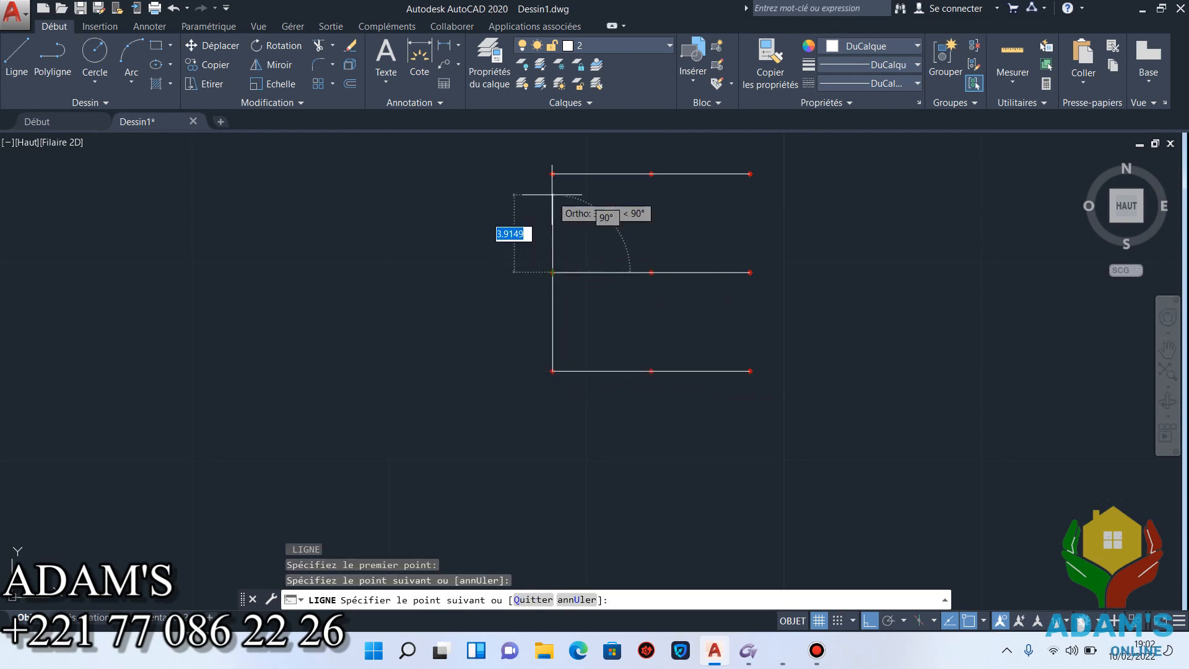
{"action": "left_click", "coordinate": [553, 174]}
{"action": "key", "text": "Escape"}
Draw connected vertical lines through the grid's middle column of points, from the lowest to the uppermost.
{"action": "key", "text": "Return"}
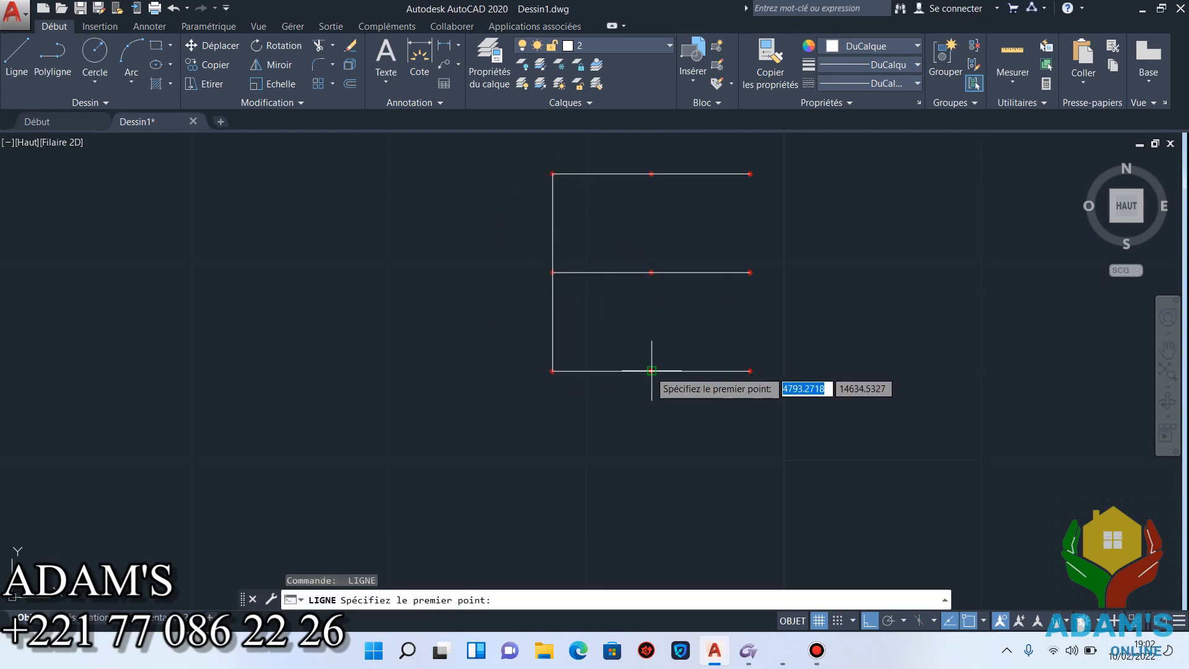
{"action": "left_click", "coordinate": [652, 371]}
{"action": "left_click", "coordinate": [652, 272]}
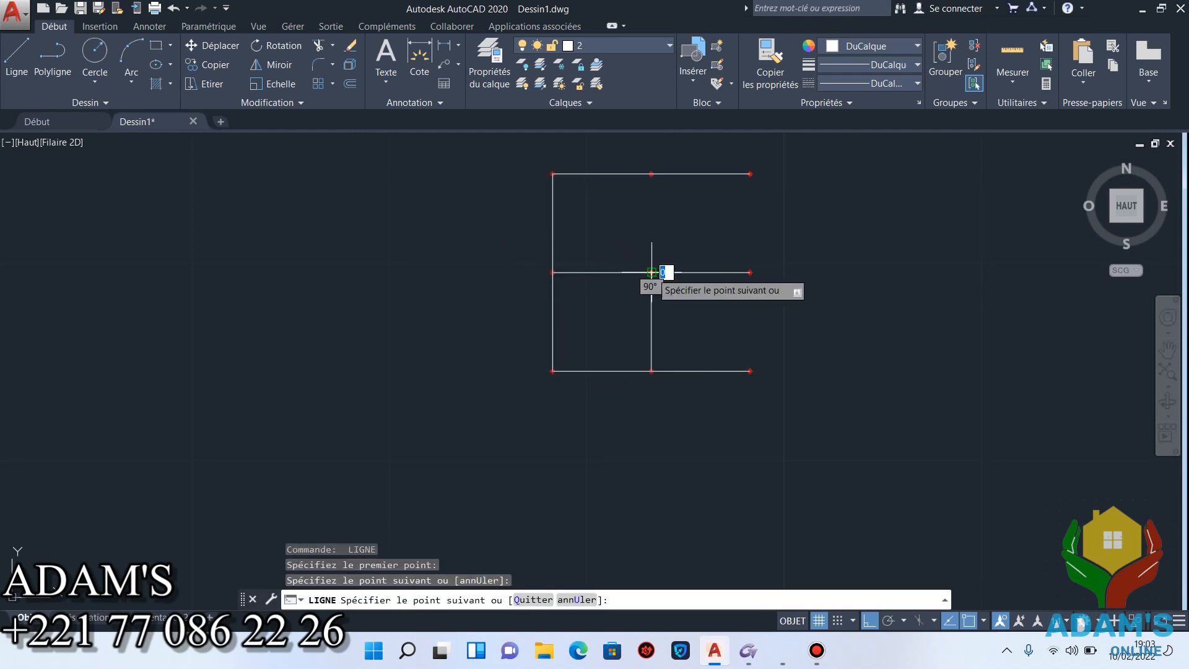
{"action": "left_click", "coordinate": [652, 174]}
{"action": "key", "text": "Escape"}
Draw connected vertical lines through the grid's right column of points to close the square grid.
{"action": "key", "text": "Return"}
{"action": "left_click", "coordinate": [750, 371]}
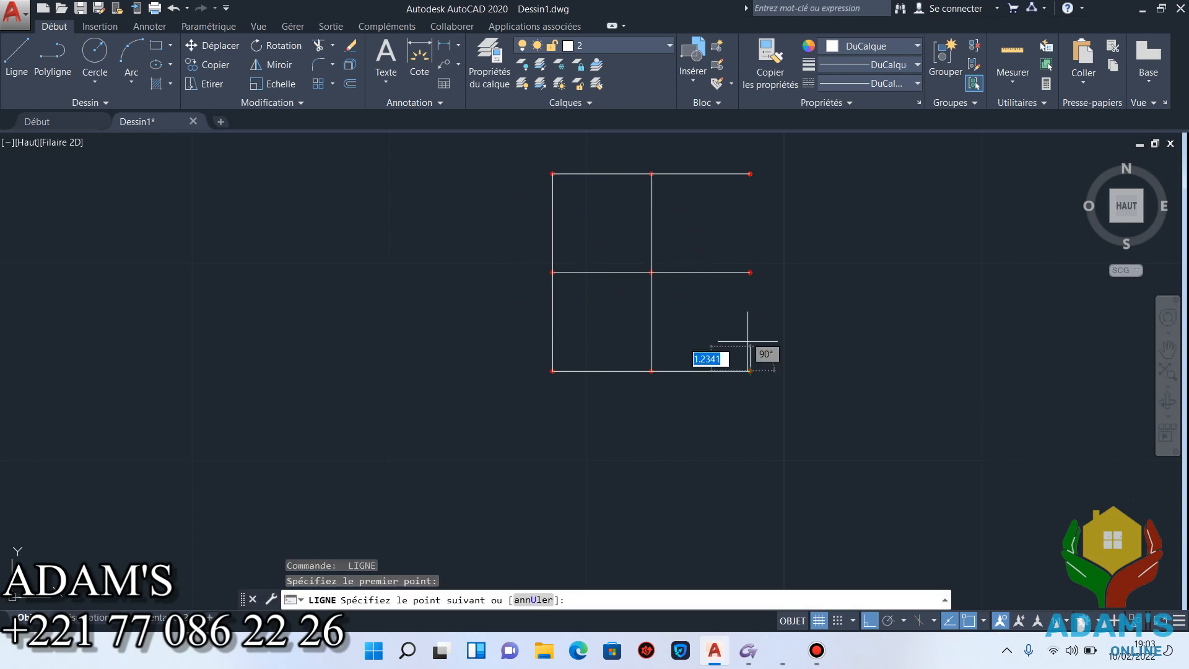
{"action": "left_click", "coordinate": [751, 273]}
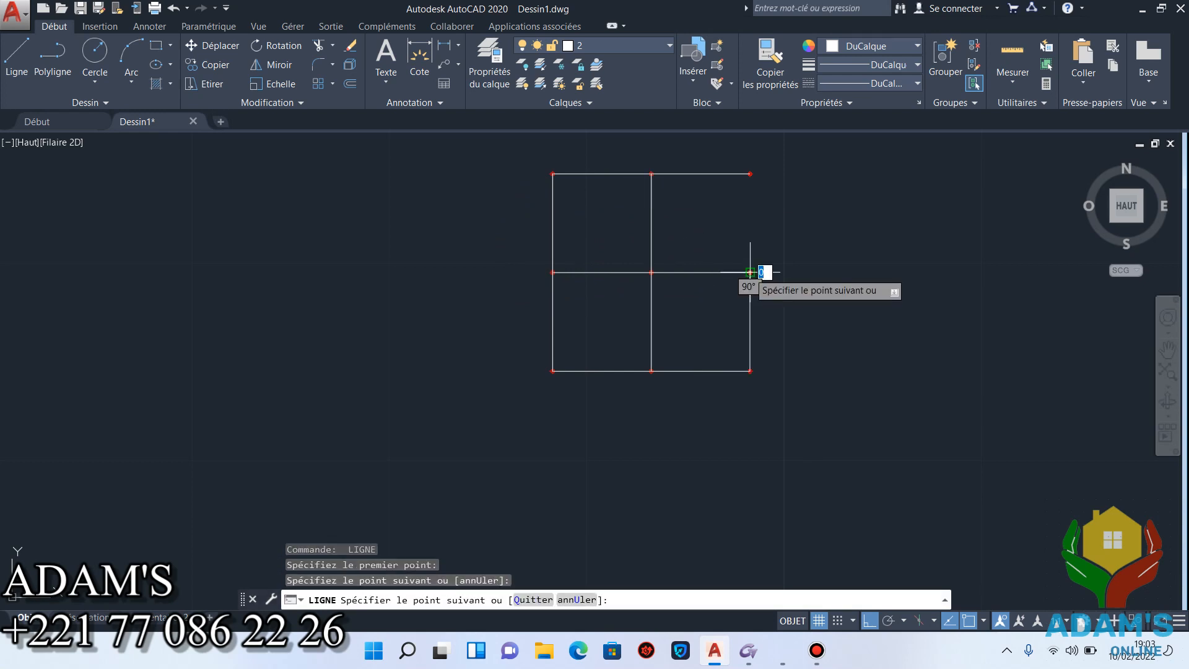
{"action": "left_click", "coordinate": [750, 174]}
{"action": "key", "text": "Escape"}
{"action": "scroll", "coordinate": [657, 235], "scroll_direction": "up", "scroll_amount": 2}
{"action": "middle_click_drag", "start_coordinate": [653, 247], "coordinate": [630, 319]}
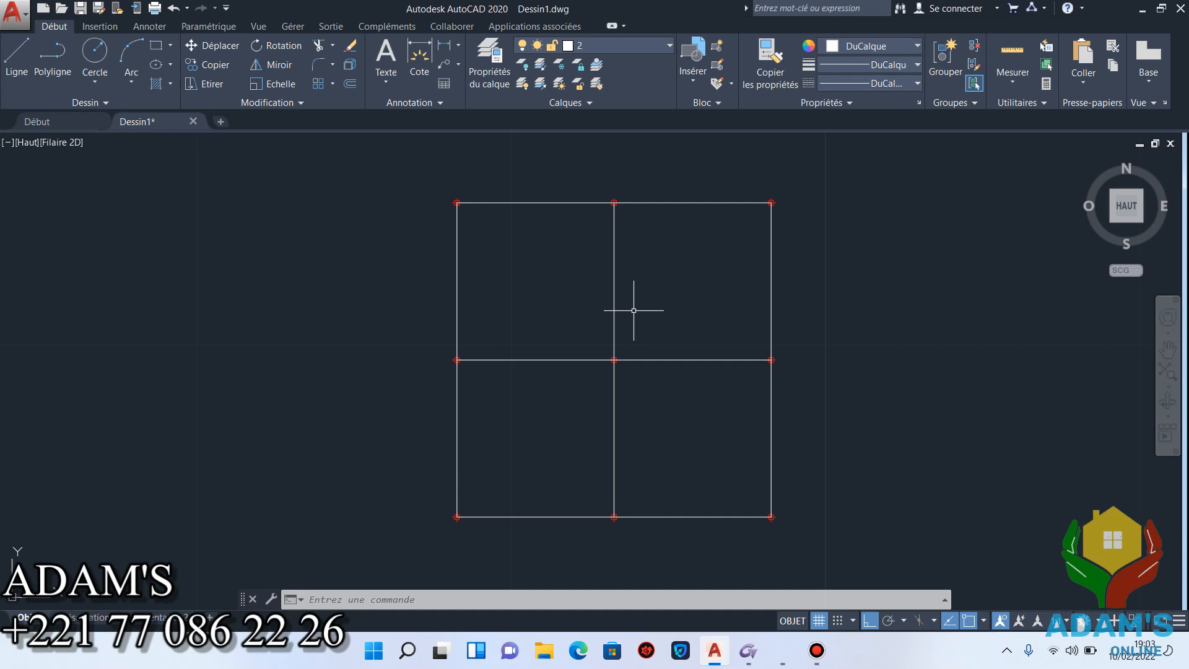
Dimension the full width of the grid between its two upper corners, placing the dimension above the grid.
{"action": "left_click", "coordinate": [409, 52]}
{"action": "left_click", "coordinate": [457, 202]}
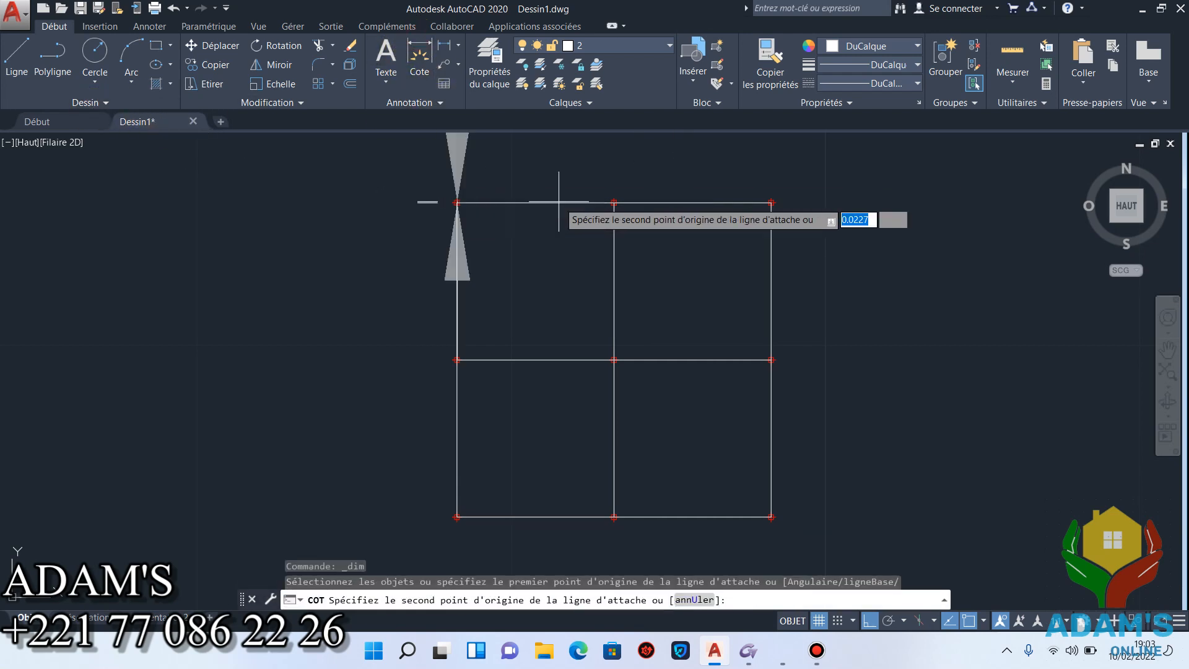
{"action": "left_click", "coordinate": [772, 203]}
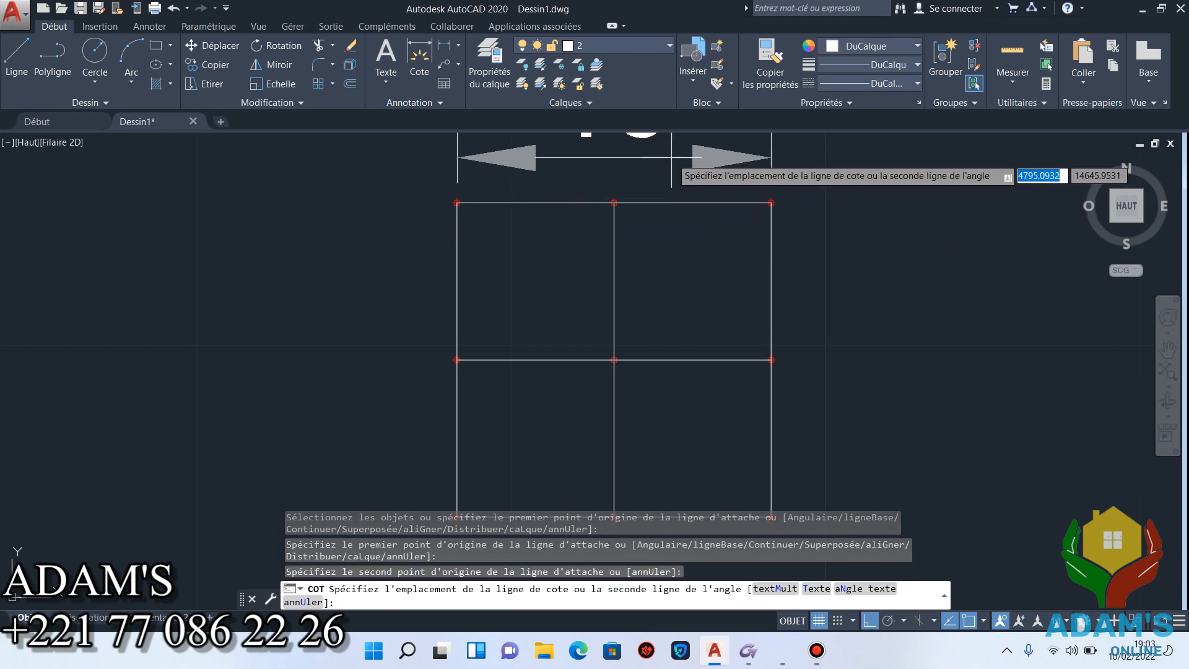
{"action": "middle_click_drag", "start_coordinate": [671, 158], "coordinate": [671, 236]}
{"action": "left_click", "coordinate": [672, 192]}
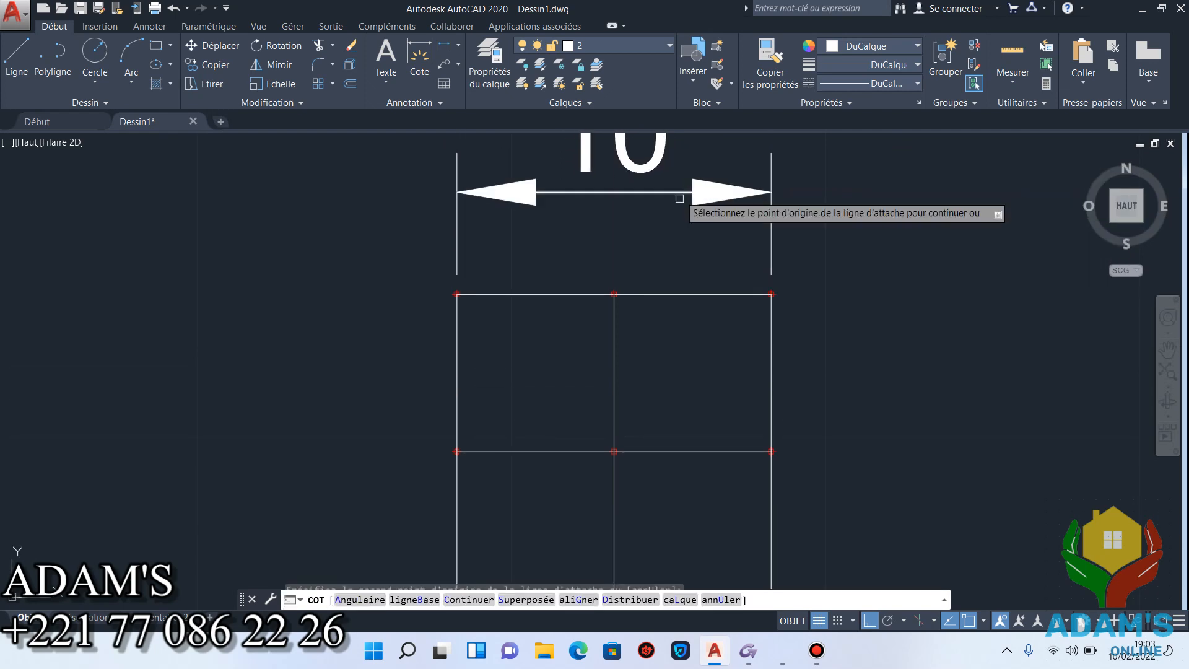
Dimension the left half of the grid's top side, placing it between the grid and the overall width dimension.
{"action": "left_click", "coordinate": [456, 294]}
{"action": "left_click", "coordinate": [614, 294]}
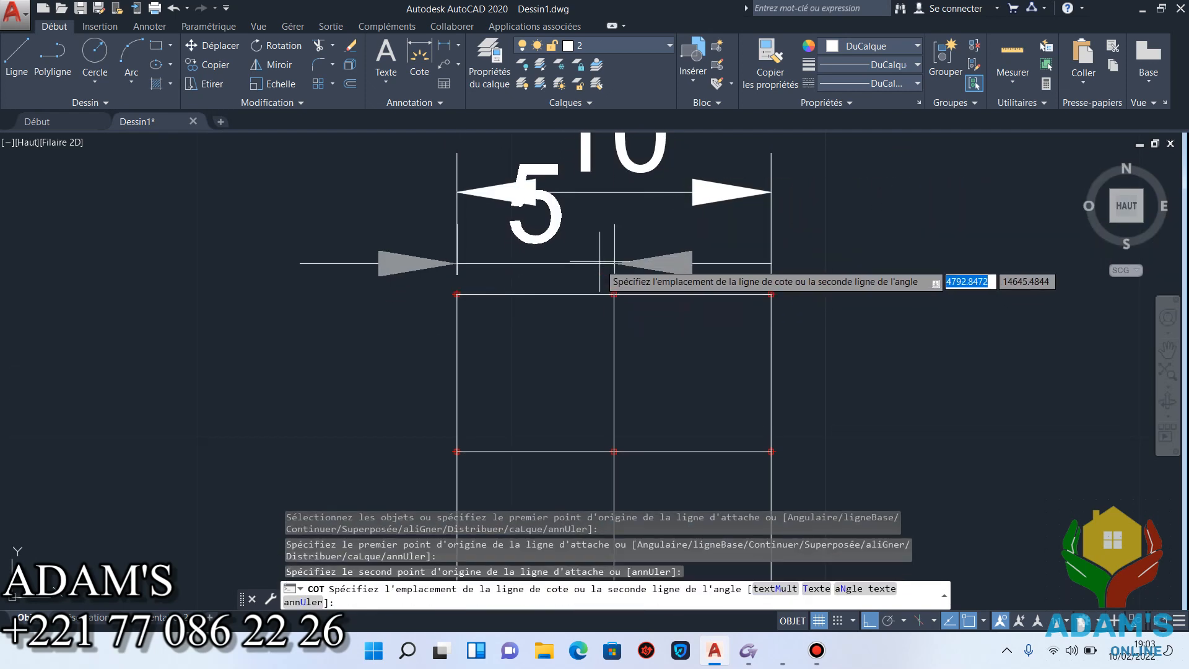
{"action": "left_click", "coordinate": [600, 263]}
Dimension the full height of the grid's left side, placing the dimension well outside the grid.
{"action": "scroll", "coordinate": [578, 261], "scroll_direction": "down", "scroll_amount": 2}
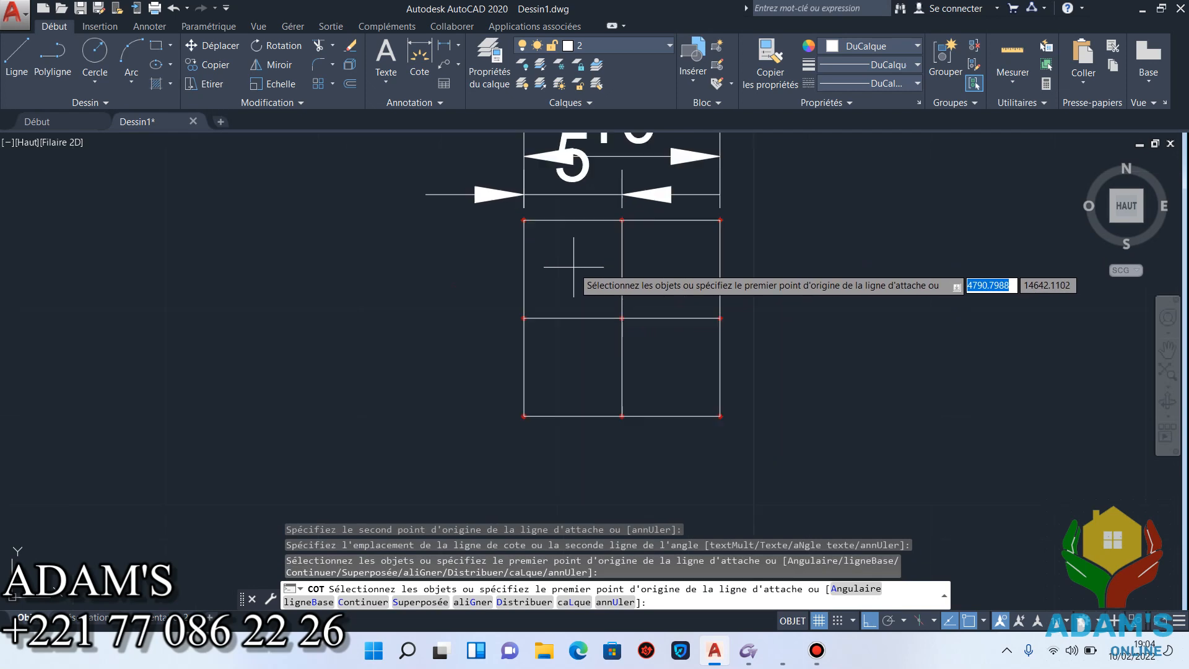
{"action": "left_click", "coordinate": [521, 415]}
{"action": "left_click", "coordinate": [525, 219]}
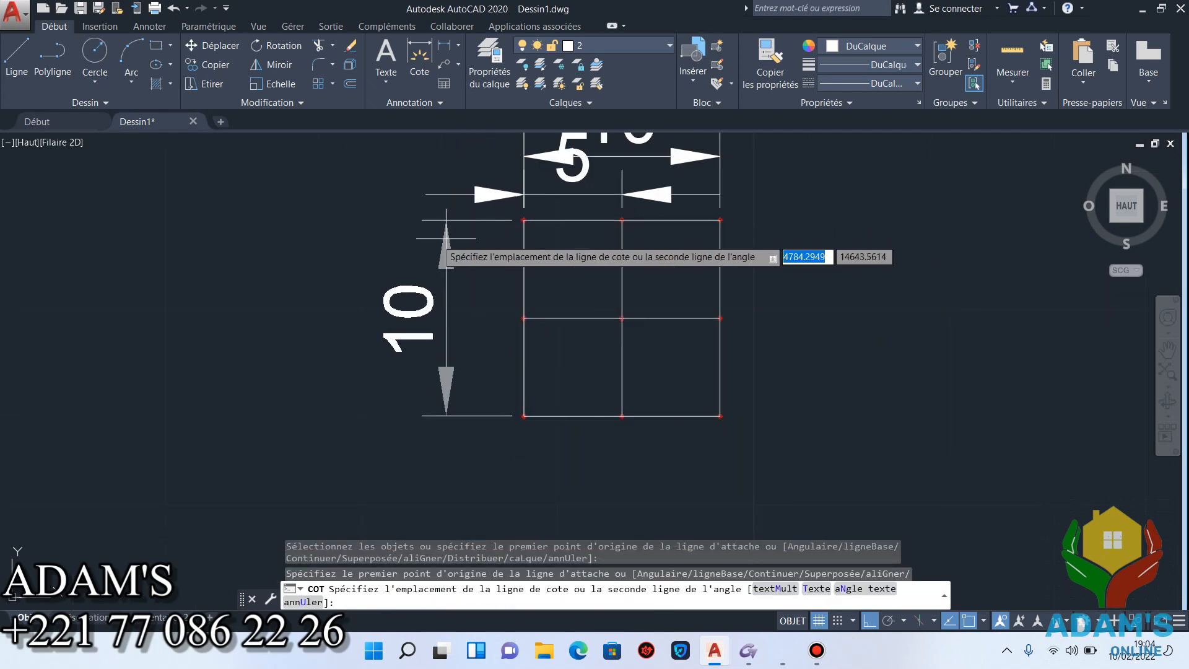
{"action": "left_click", "coordinate": [381, 260]}
Dimension the lower half of the grid's left side, inside the overall height dimension, and end dimensioning.
{"action": "left_click", "coordinate": [524, 417]}
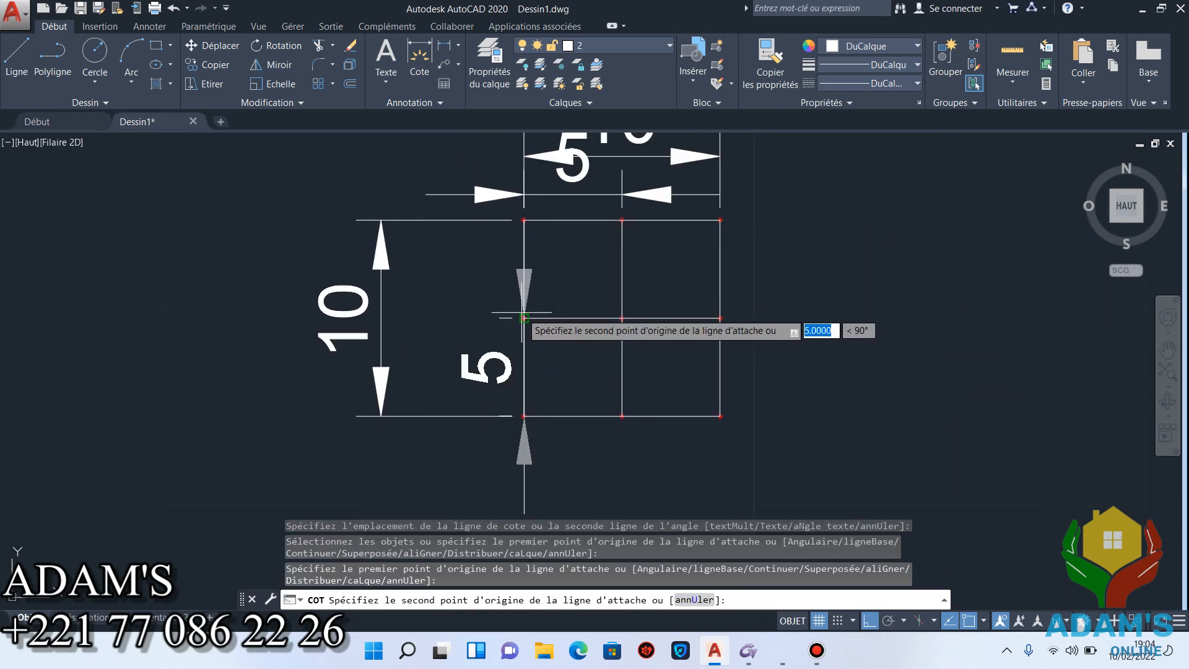
{"action": "left_click", "coordinate": [524, 318]}
{"action": "left_click", "coordinate": [473, 359]}
{"action": "scroll", "coordinate": [620, 302], "scroll_direction": "down", "scroll_amount": 5}
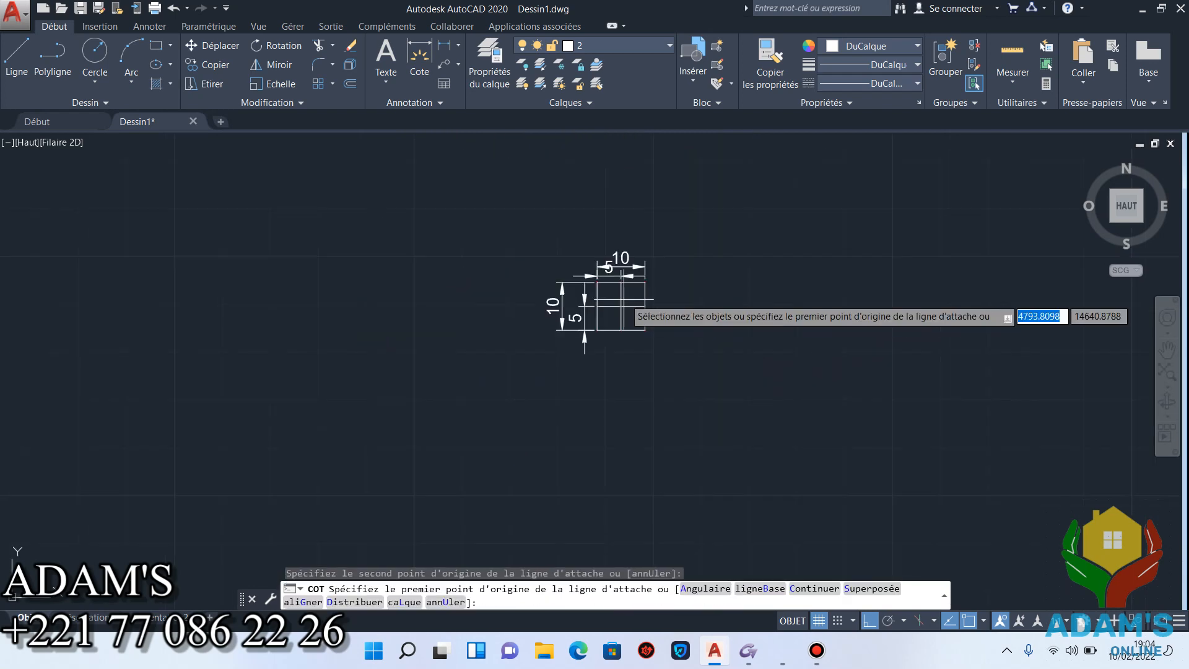
{"action": "scroll", "coordinate": [610, 307], "scroll_direction": "up", "scroll_amount": 5}
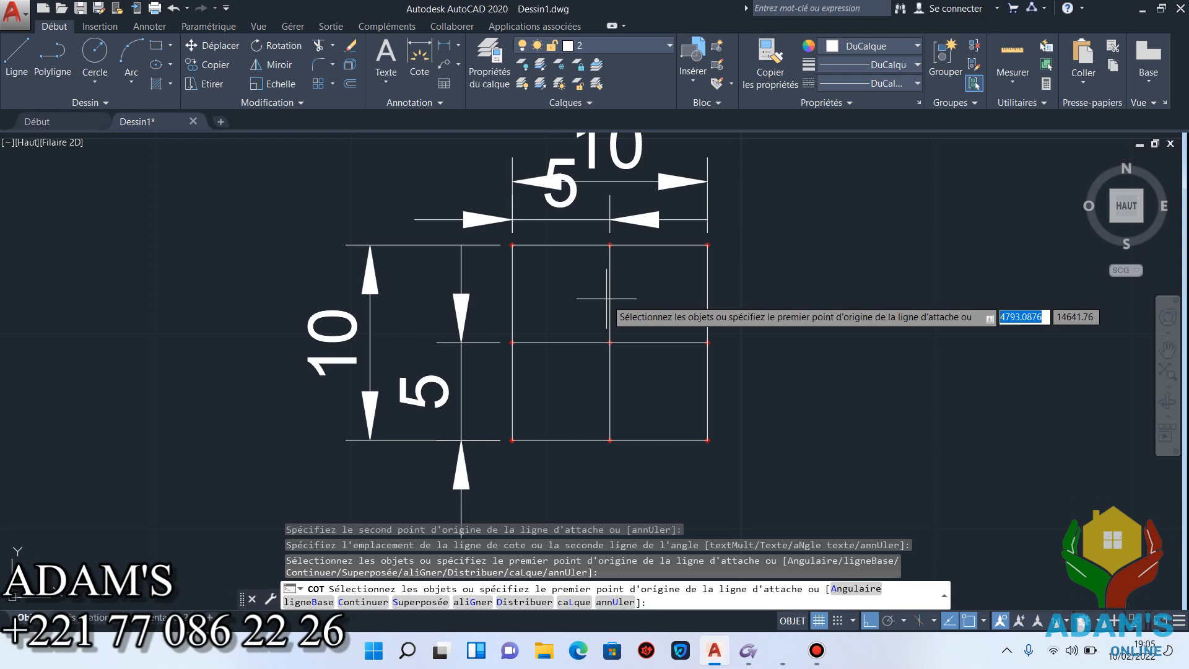
{"action": "scroll", "coordinate": [607, 299], "scroll_direction": "down", "scroll_amount": 5}
{"action": "right_click", "coordinate": [703, 305]}
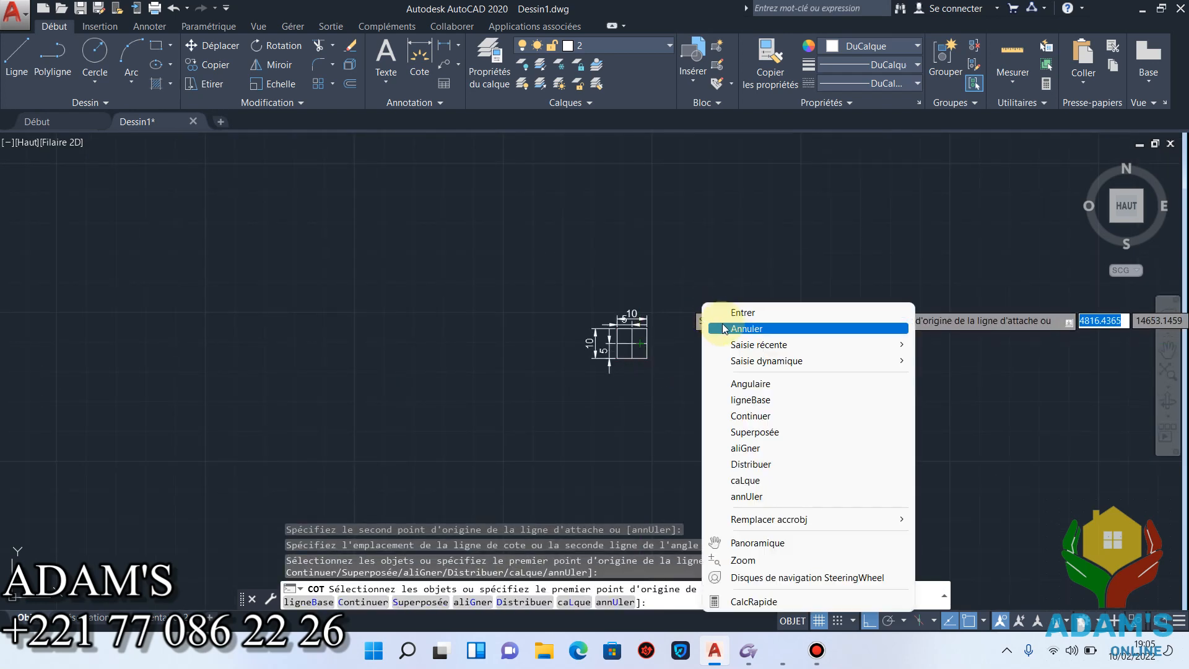
{"action": "left_click", "coordinate": [724, 329]}
Move the whole grid with its dimensions from its lower-left corner to the origin 0,0,0.
{"action": "scroll", "coordinate": [663, 328], "scroll_direction": "down", "scroll_amount": 3}
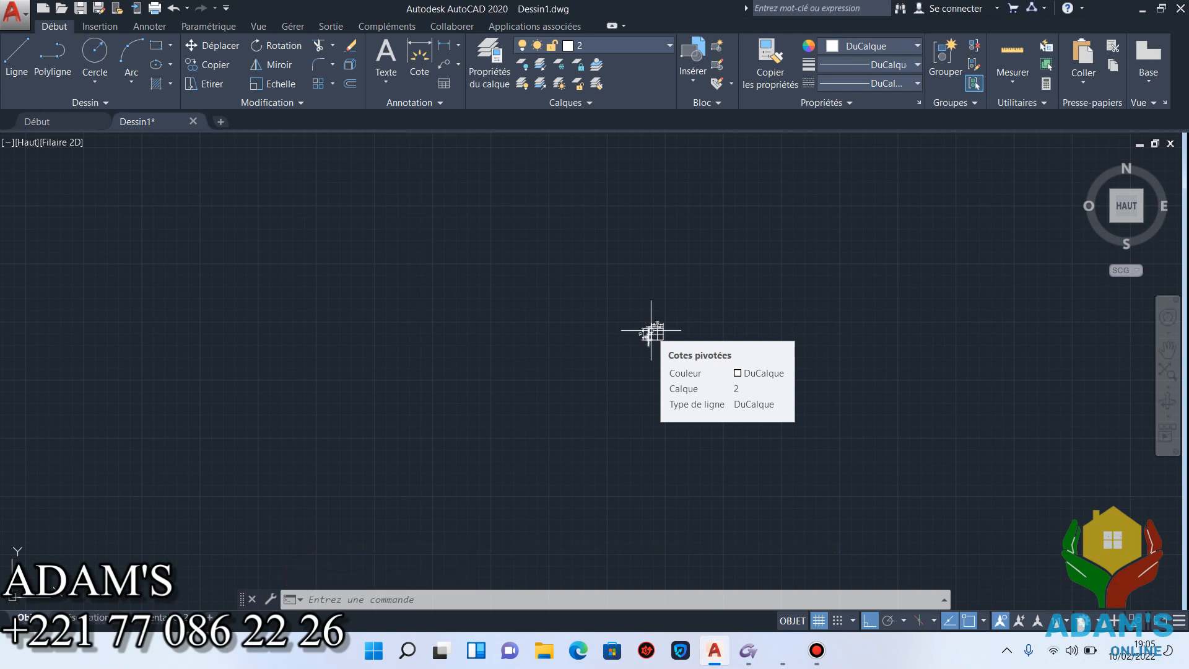
{"action": "scroll", "coordinate": [651, 332], "scroll_direction": "up", "scroll_amount": 8}
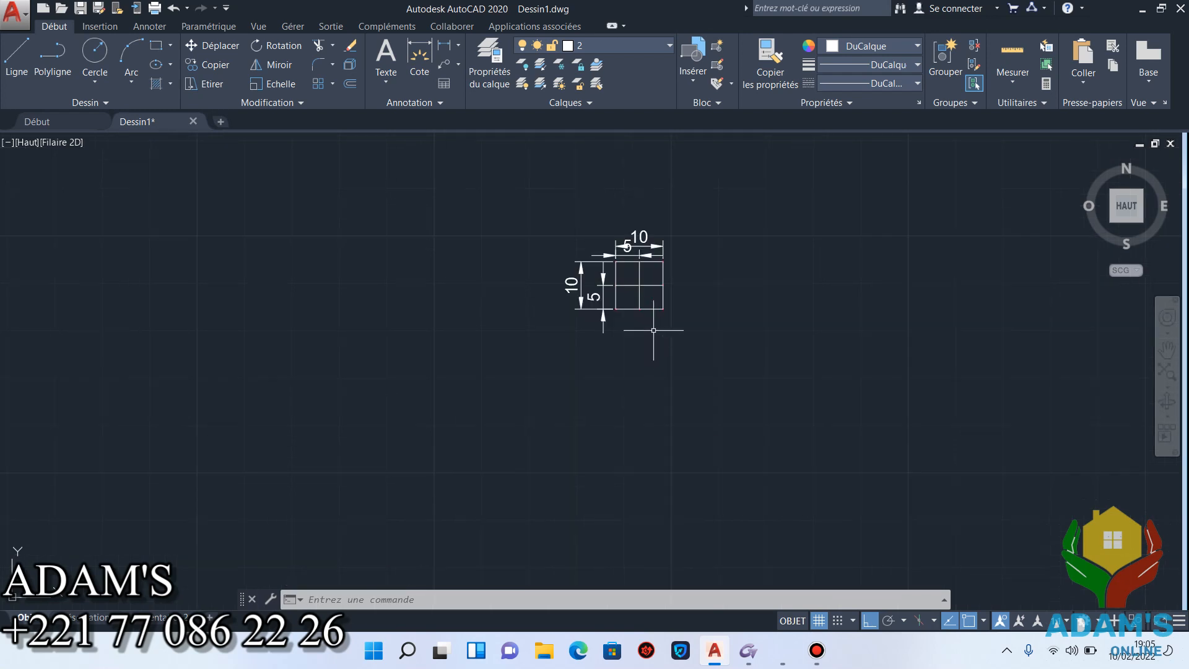
{"action": "left_click", "coordinate": [756, 181]}
{"action": "left_click", "coordinate": [328, 551]}
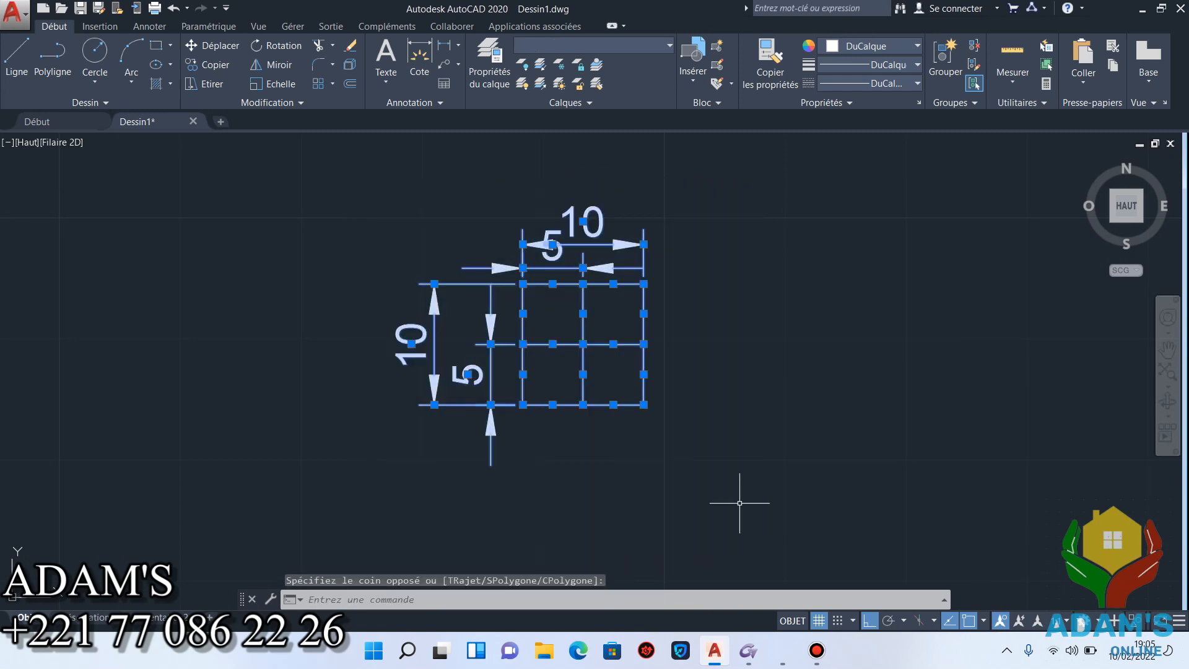
{"action": "left_click", "coordinate": [206, 47]}
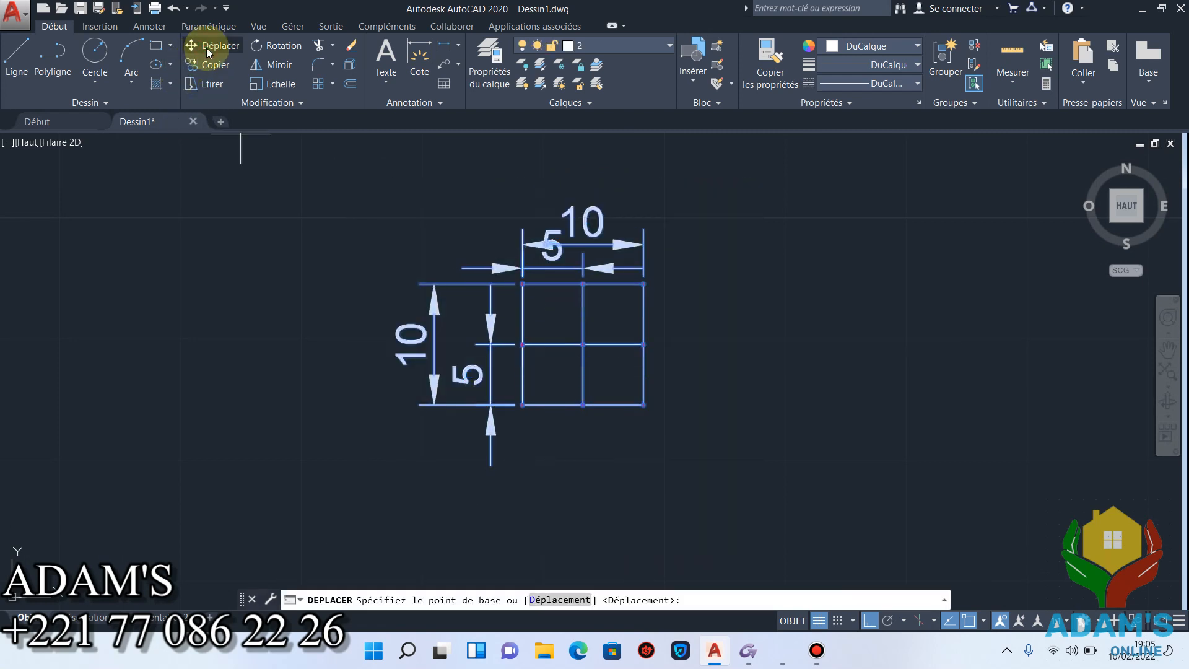
{"action": "scroll", "coordinate": [505, 399], "scroll_direction": "up", "scroll_amount": 6}
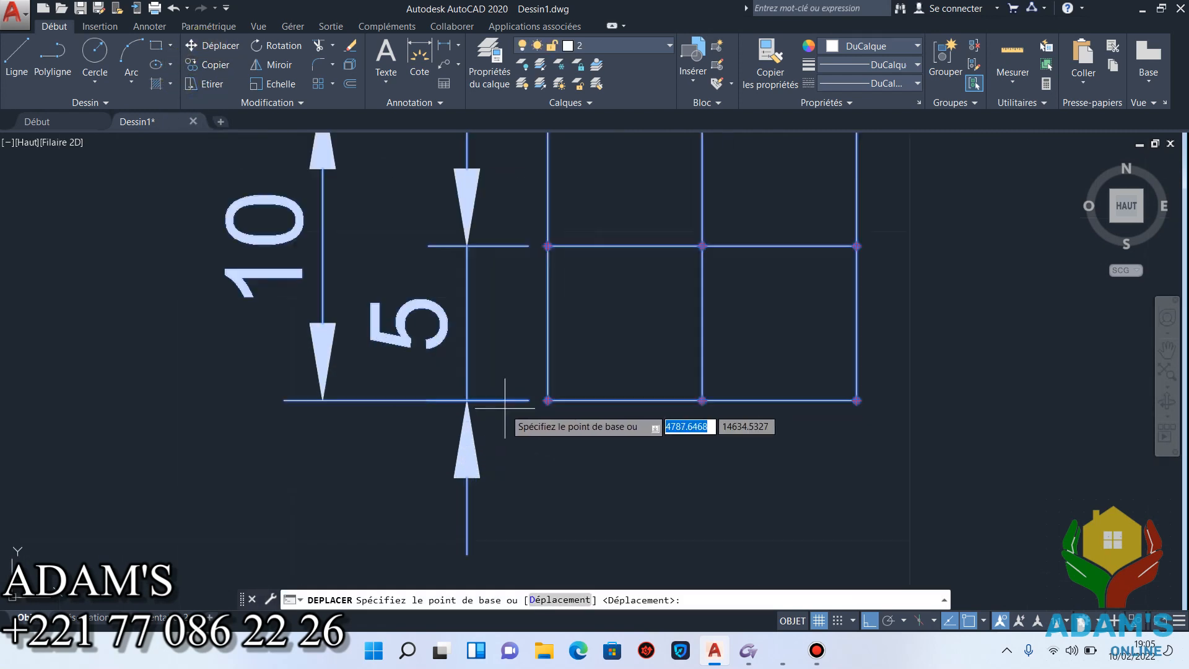
{"action": "left_click", "coordinate": [571, 396]}
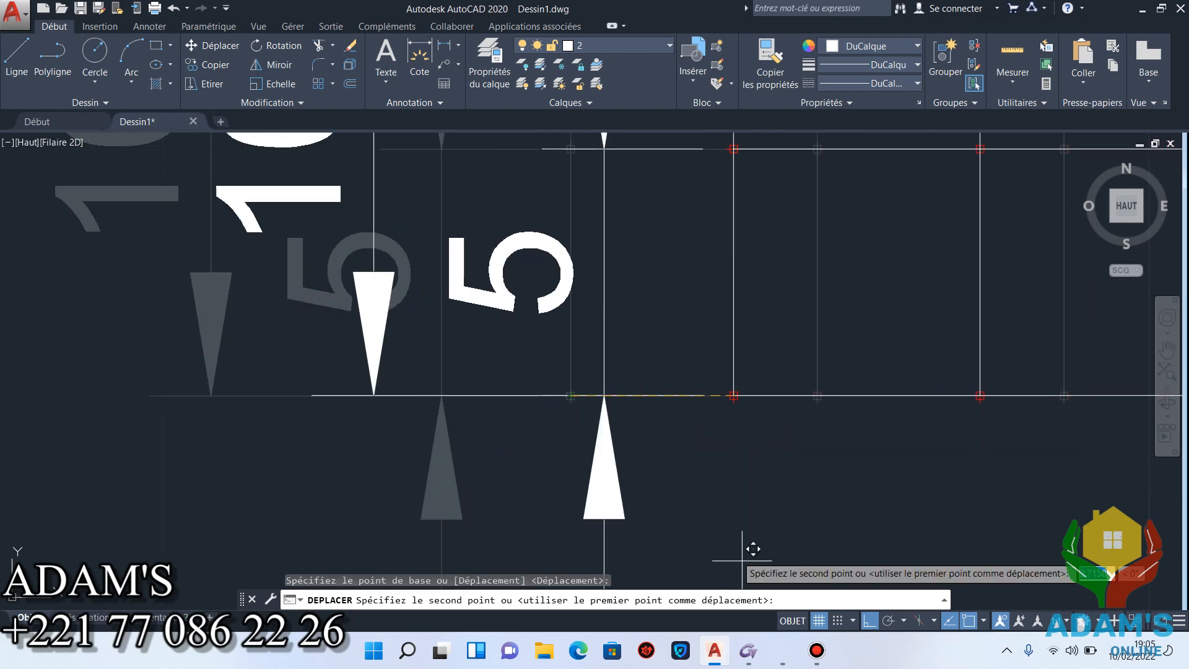
{"action": "type", "text": "@"}
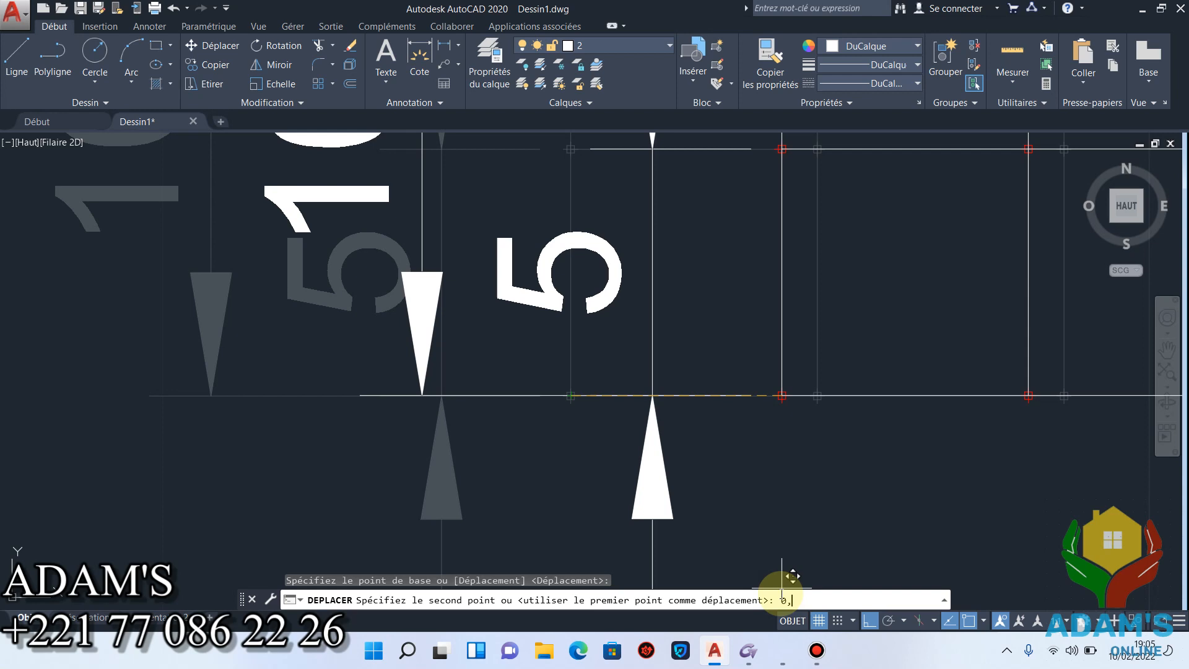
{"action": "type", "text": ",0"}
{"action": "type", "text": "0"}
{"action": "key", "text": "Return"}
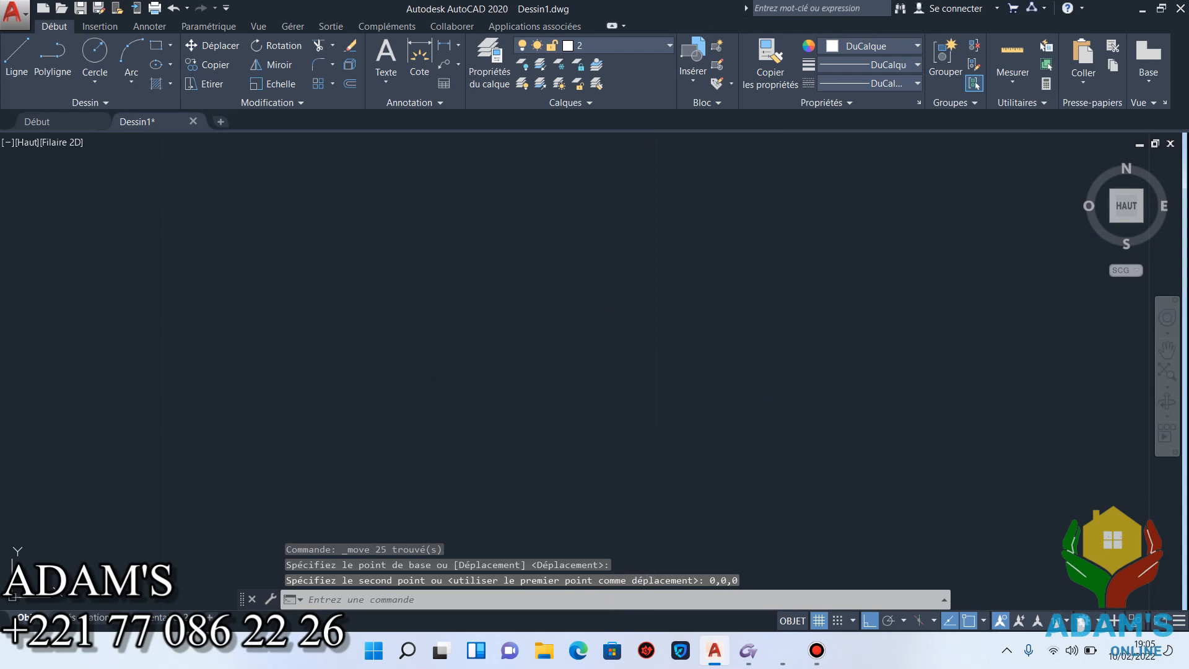
{"action": "middle_click", "coordinate": [609, 381]}
{"action": "middle_click", "coordinate": [608, 381]}
{"action": "scroll", "coordinate": [595, 375], "scroll_direction": "down", "scroll_amount": 2}
{"action": "scroll", "coordinate": [654, 397], "scroll_direction": "up", "scroll_amount": 2}
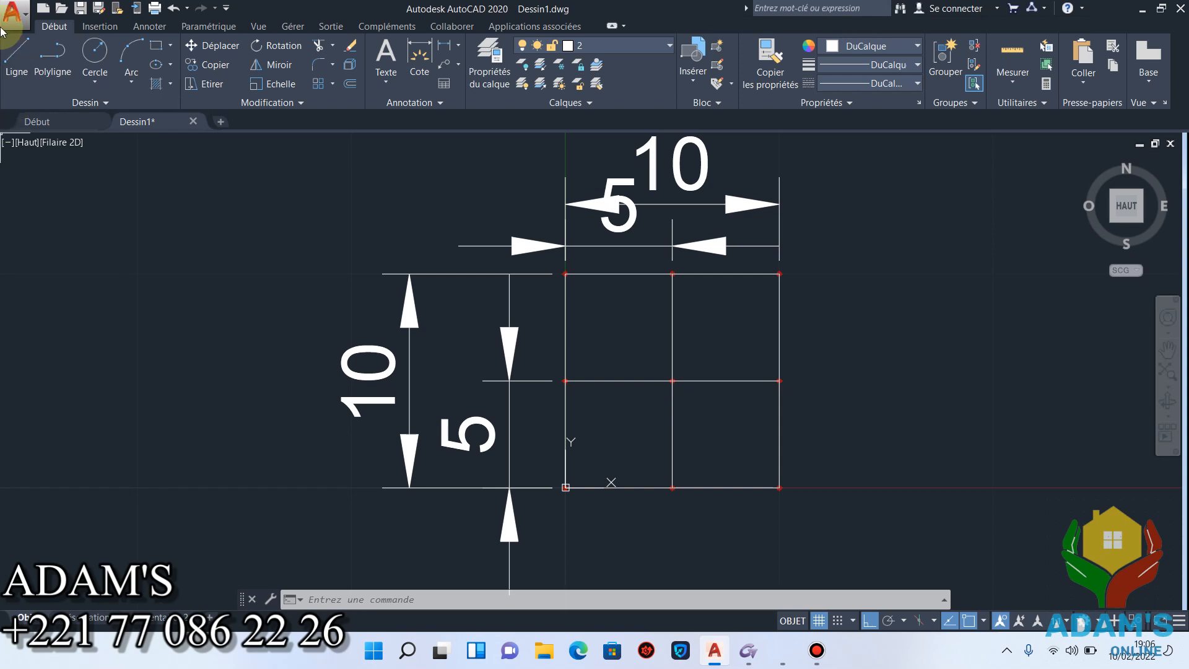
Save a copy of the drawing to the desktop (Bureau) as Dessin1.dxf in the DXF AutoCAD R12/LT2 format.
{"action": "left_click", "coordinate": [12, 11]}
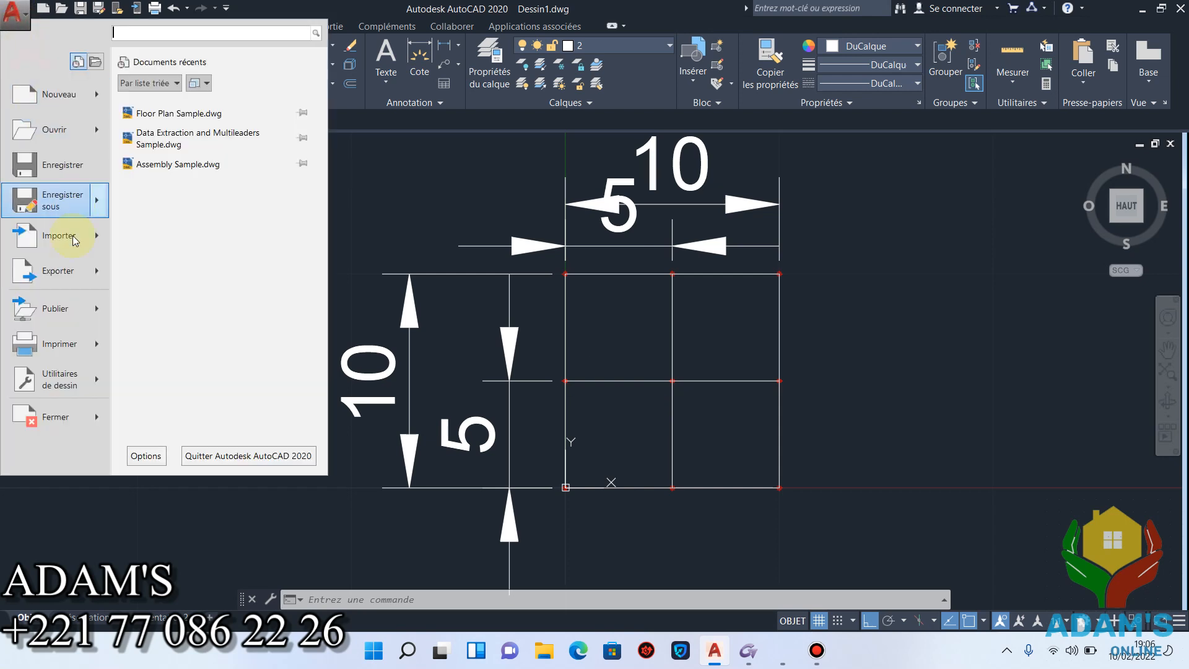
{"action": "left_click", "coordinate": [98, 201]}
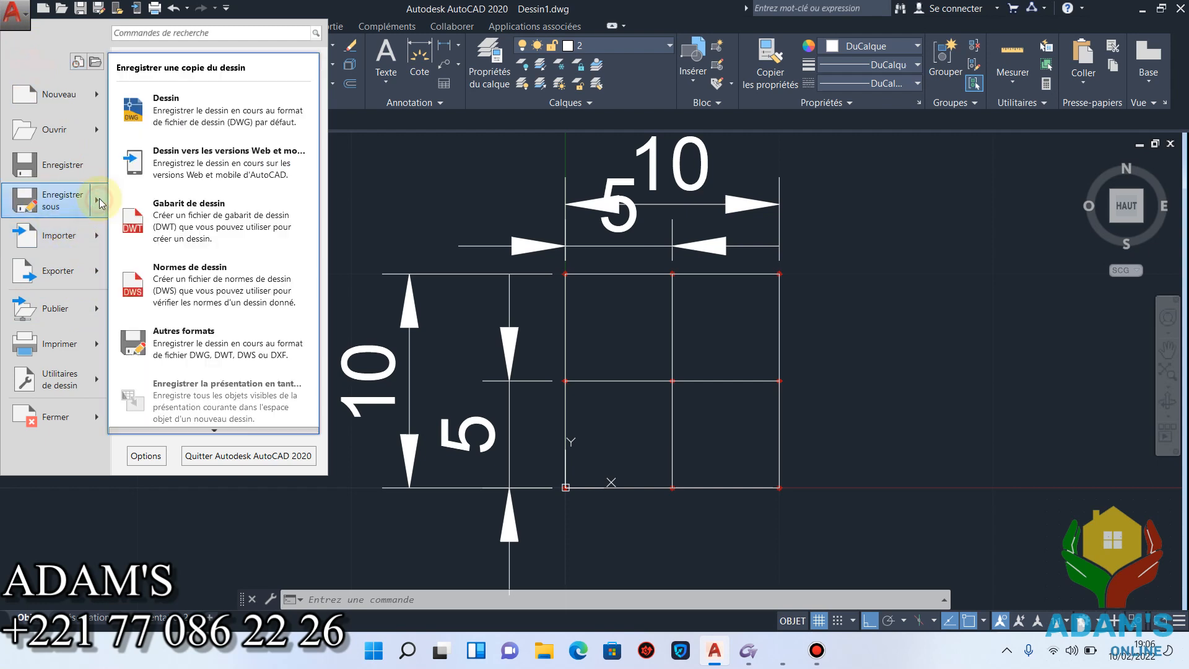
{"action": "left_click", "coordinate": [227, 122]}
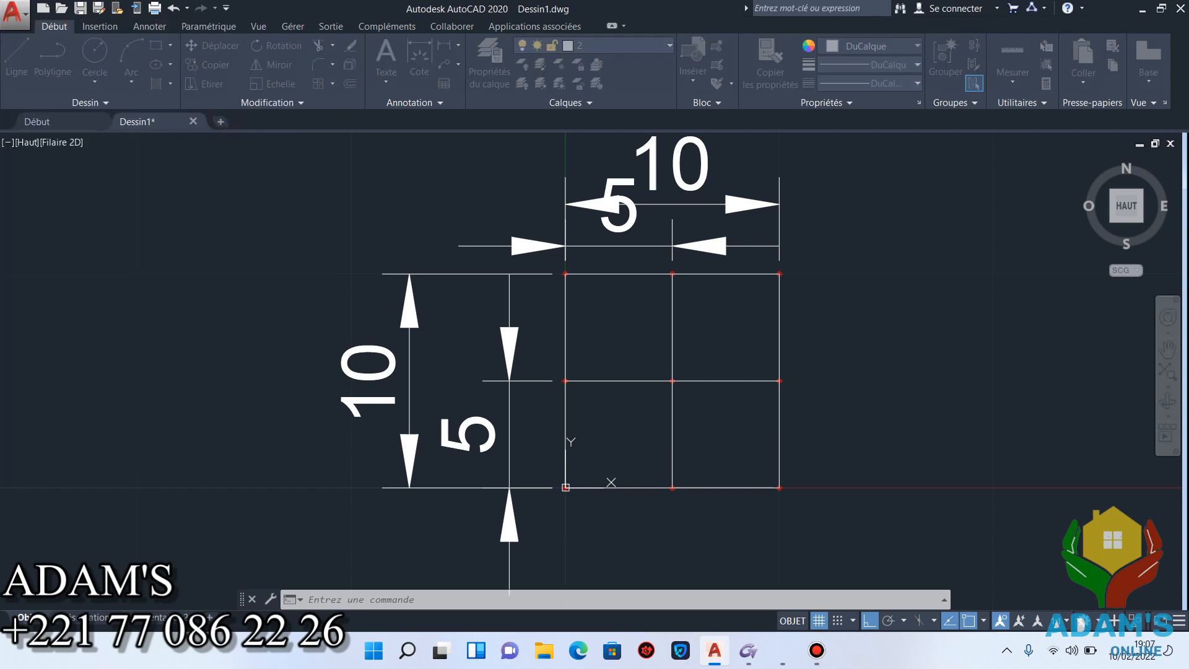
{"action": "left_click", "coordinate": [389, 279]}
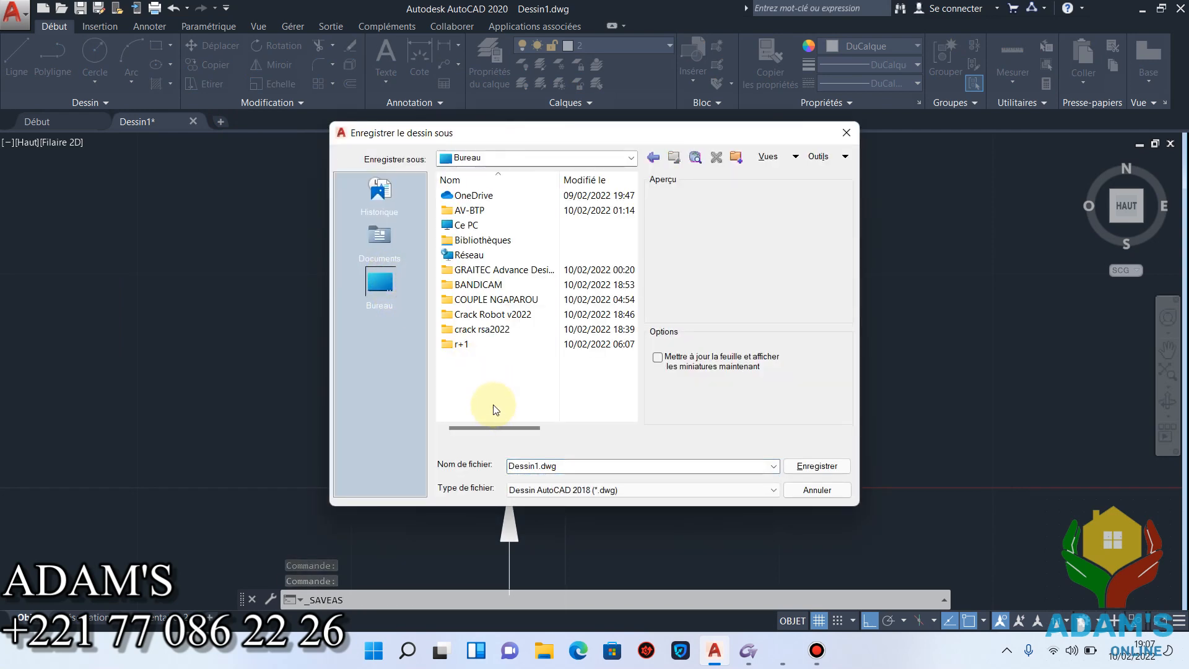
{"action": "left_click", "coordinate": [615, 493]}
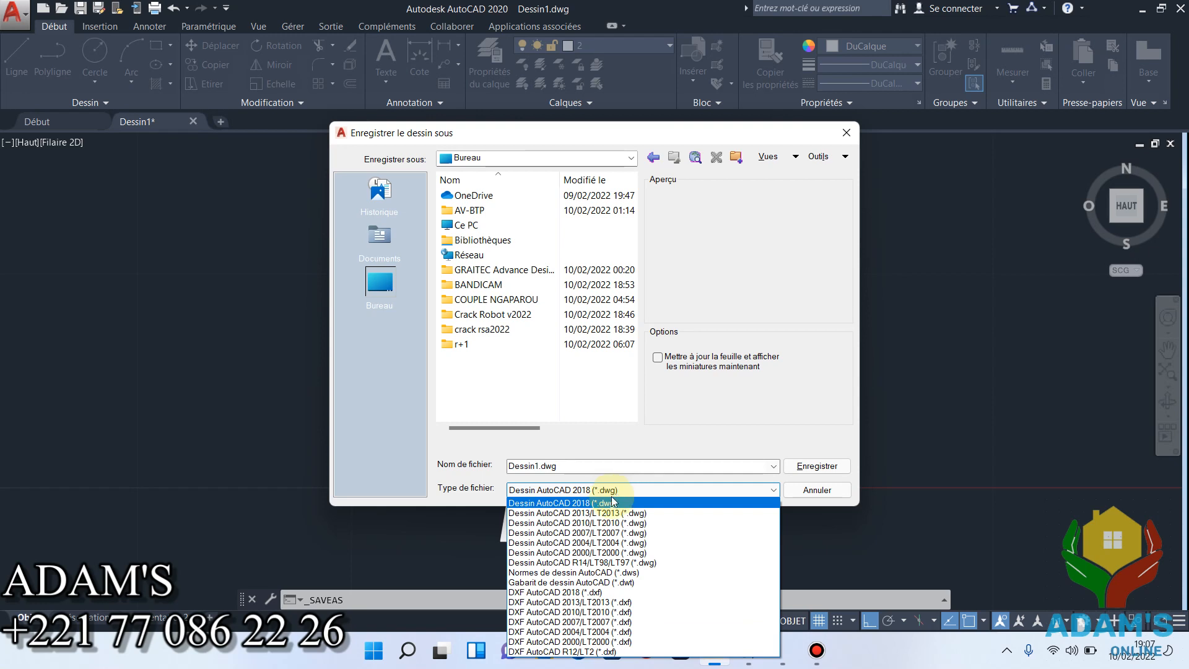
{"action": "left_click", "coordinate": [631, 652]}
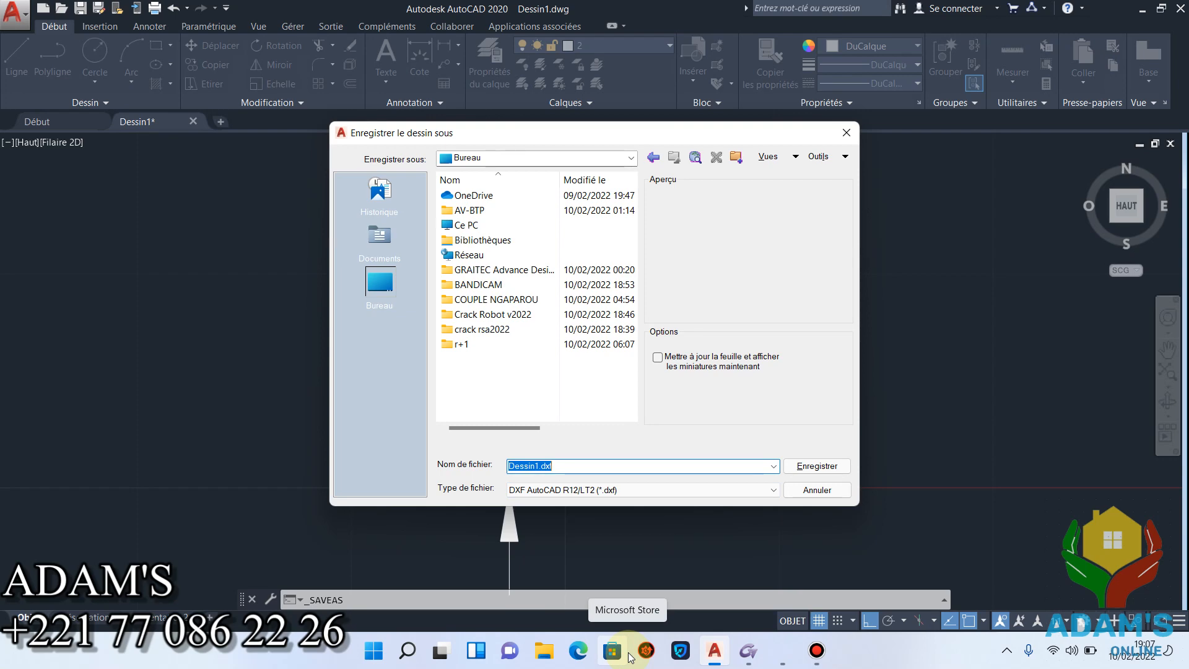
{"action": "left_click", "coordinate": [800, 469]}
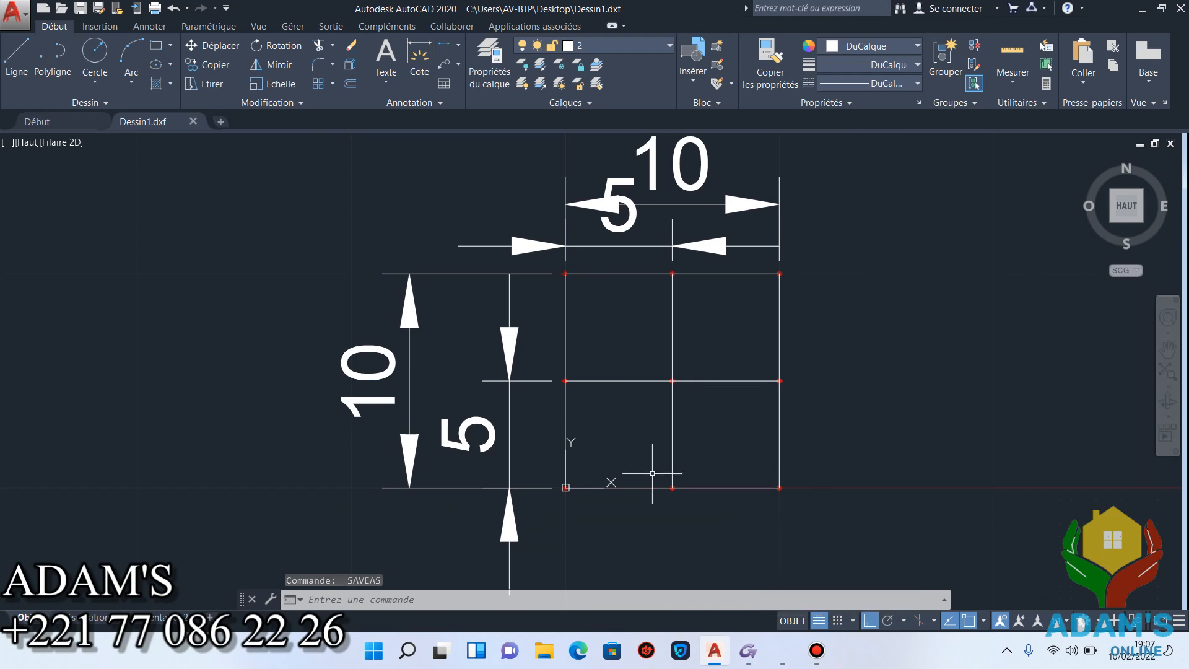
Minimize AutoCAD, Arche Ossature and Graitec OMD to reach the desktop, declining to save the Ossature model.
{"action": "left_click", "coordinate": [1143, 10]}
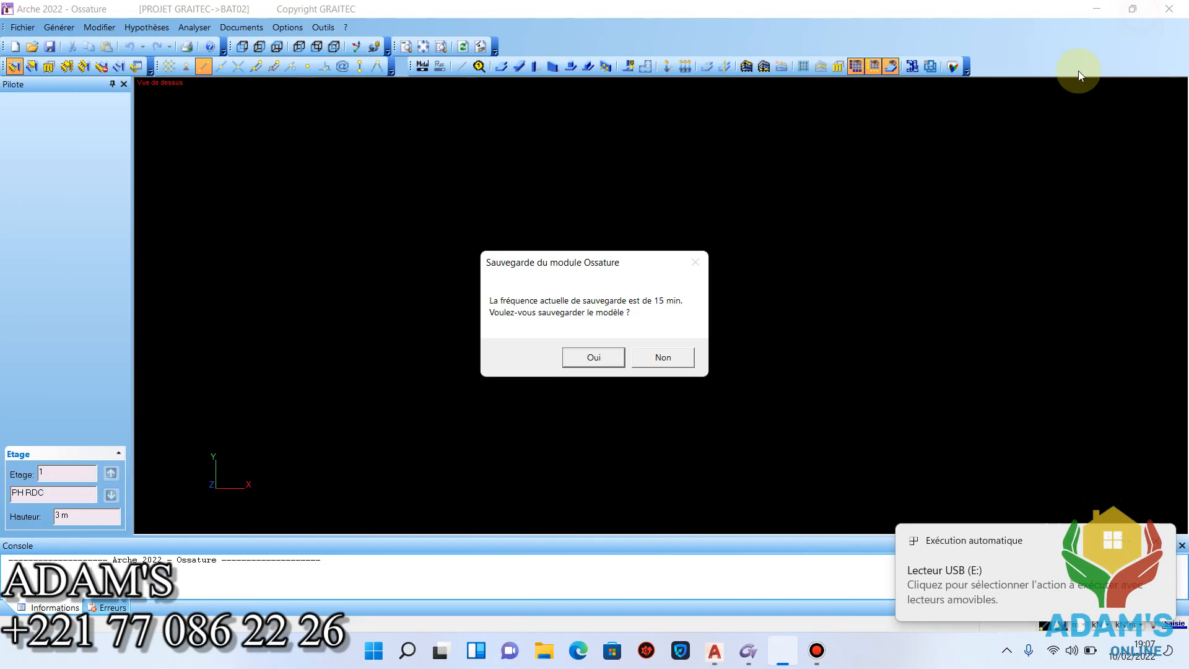
{"action": "left_click", "coordinate": [680, 351]}
{"action": "left_click", "coordinate": [1095, 10]}
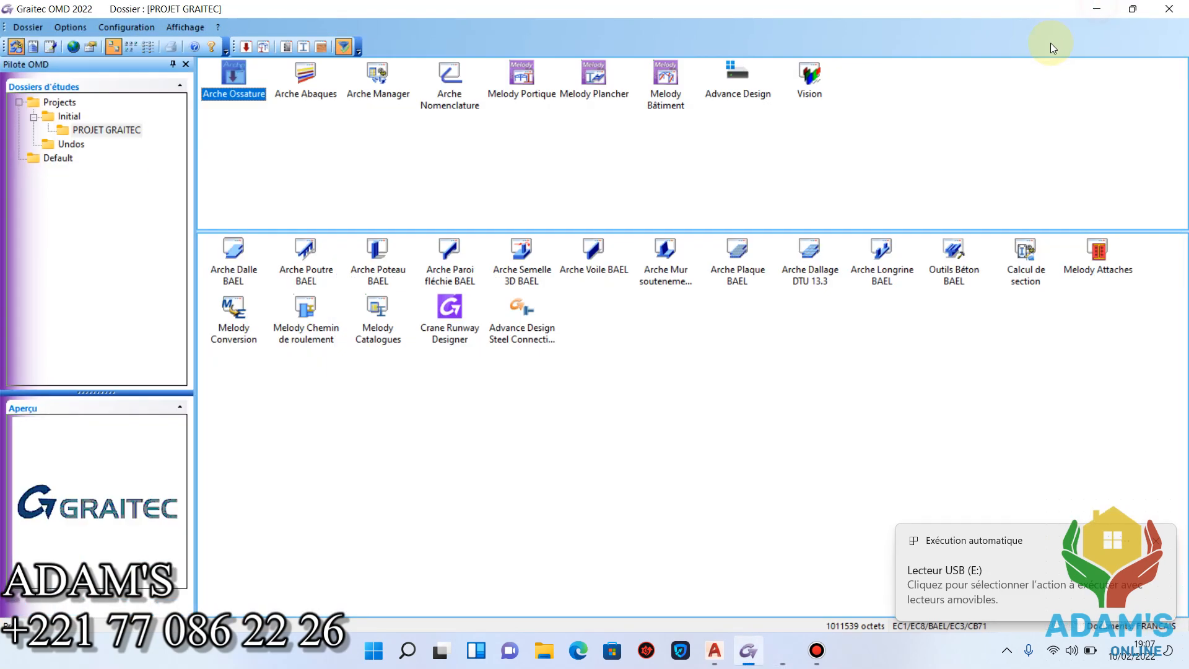
{"action": "left_click", "coordinate": [1091, 9]}
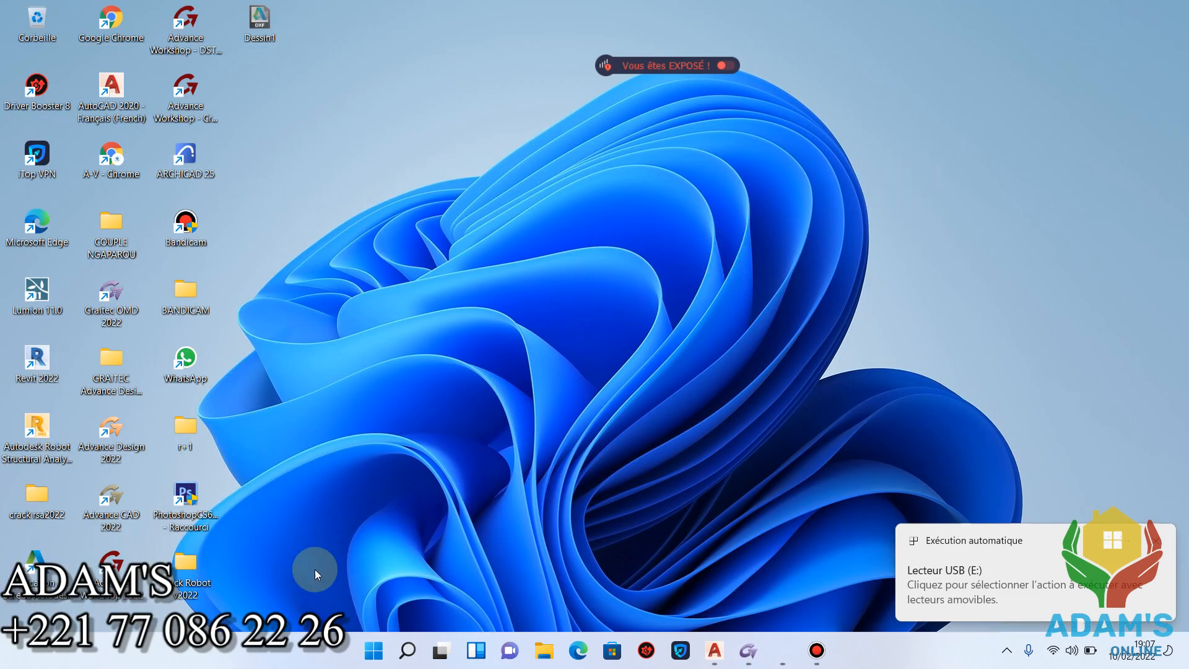
Examine the send-to destinations offered for the Dessin1 DXF file on the desktop.
{"action": "right_click", "coordinate": [263, 26]}
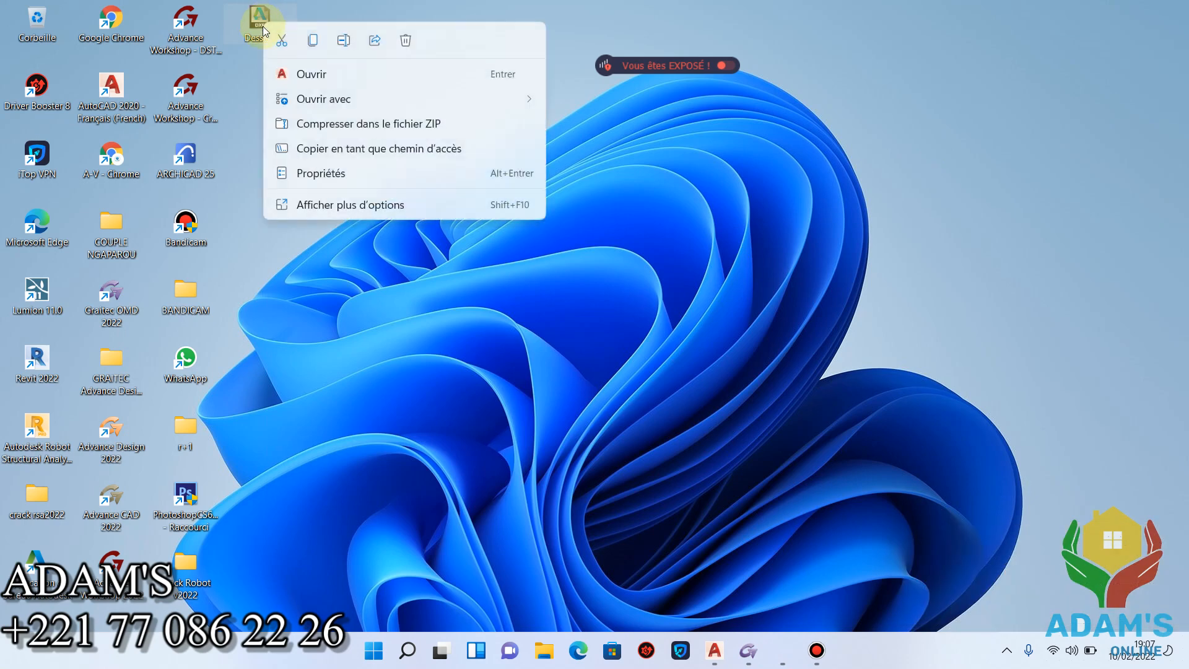
{"action": "left_click", "coordinate": [352, 205]}
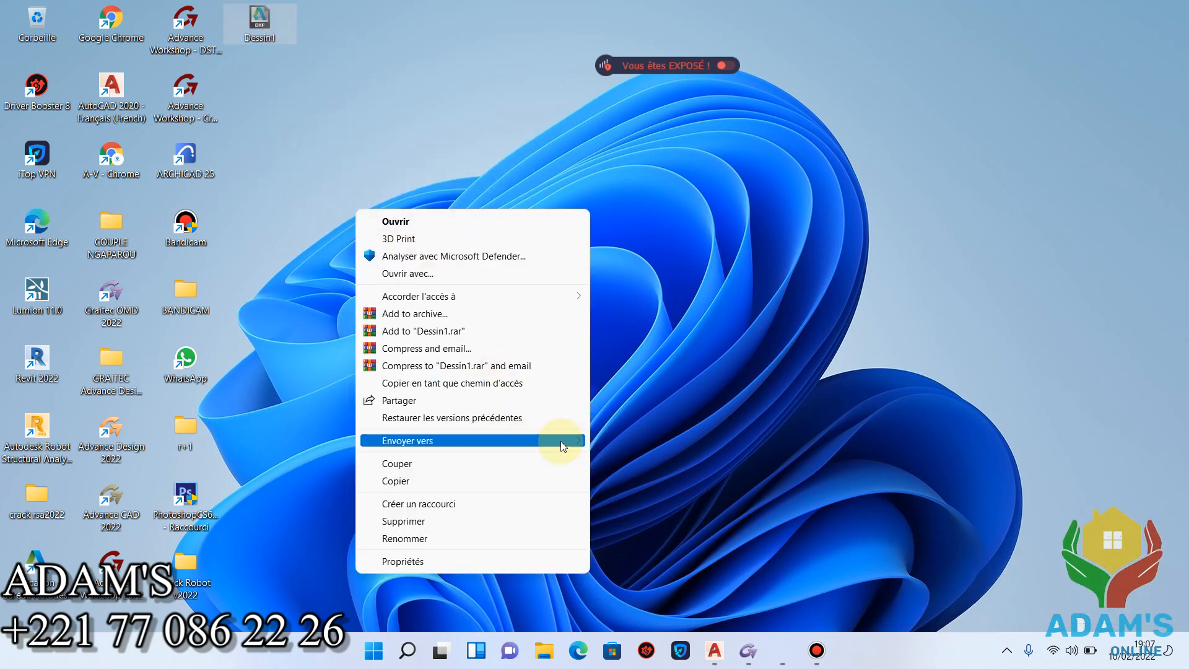
{"action": "mouse_move", "coordinate": [560, 441]}
{"action": "left_click", "coordinate": [701, 580]}
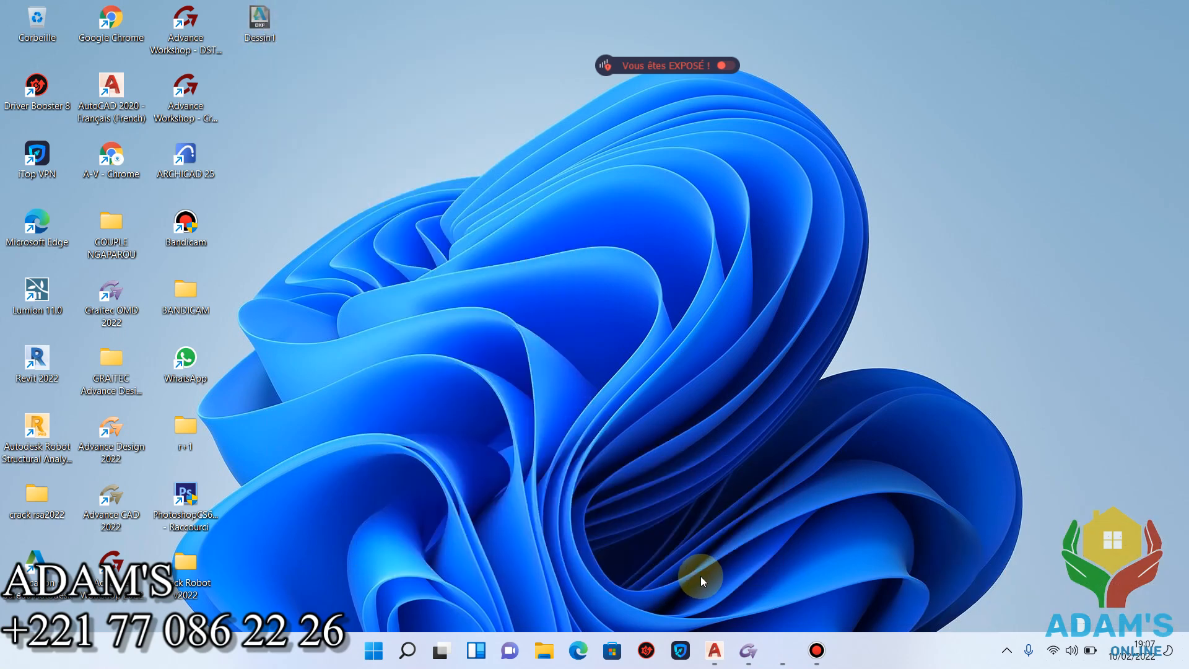
{"action": "right_click", "coordinate": [266, 20]}
{"action": "left_click", "coordinate": [367, 203]}
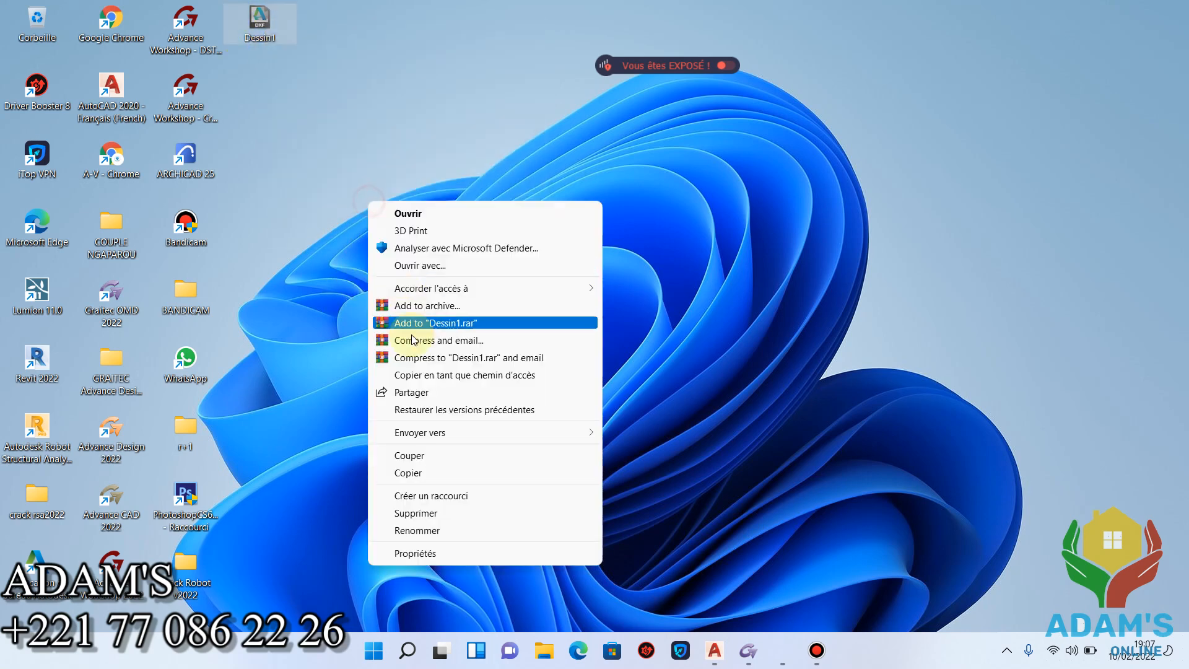
{"action": "mouse_move", "coordinate": [500, 430]}
{"action": "left_click", "coordinate": [689, 555]}
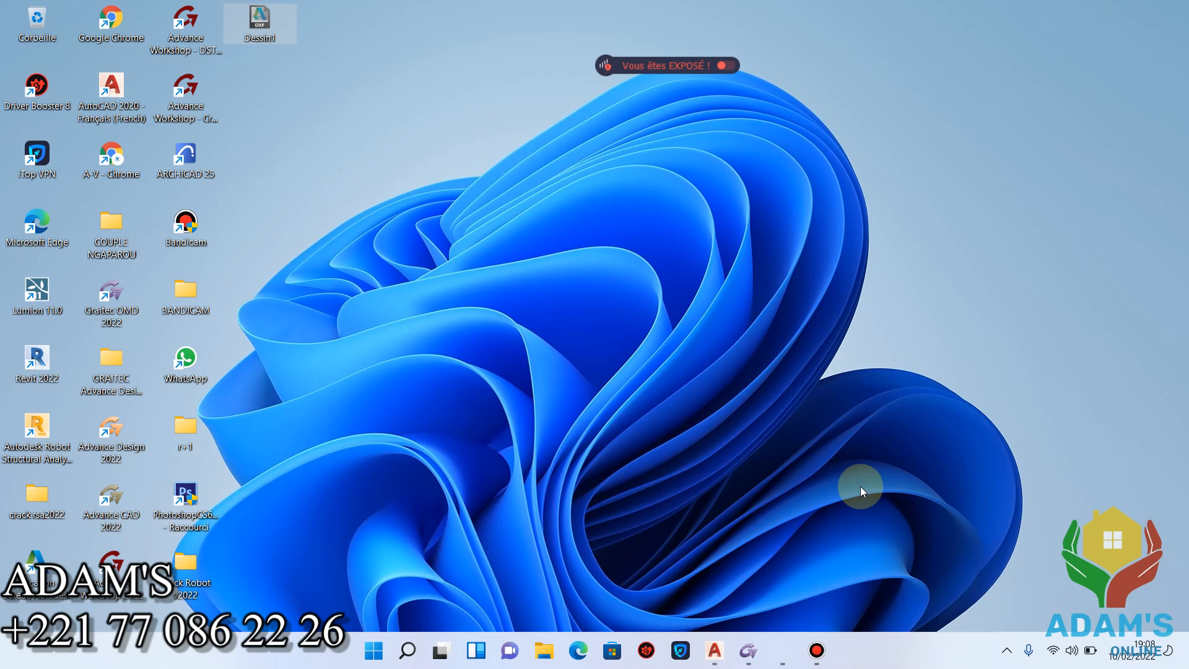
Switch to Arche Ossature, start a DXF import and set the import mode to Par couches.
{"action": "left_click", "coordinate": [748, 654]}
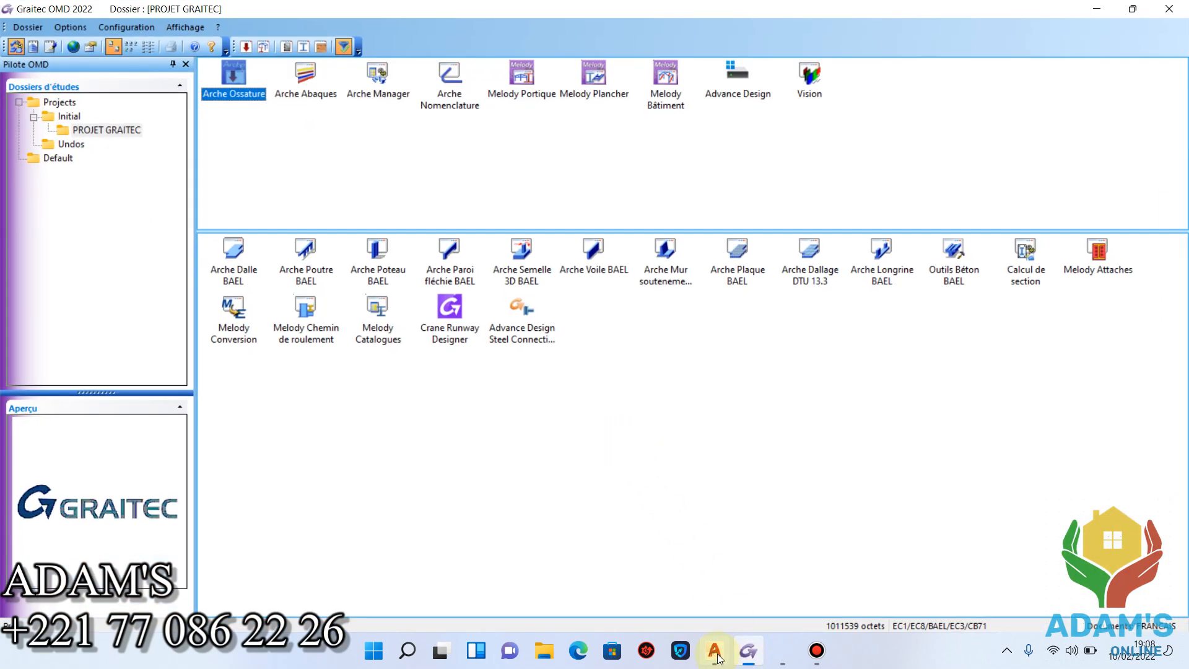
{"action": "left_click", "coordinate": [788, 658]}
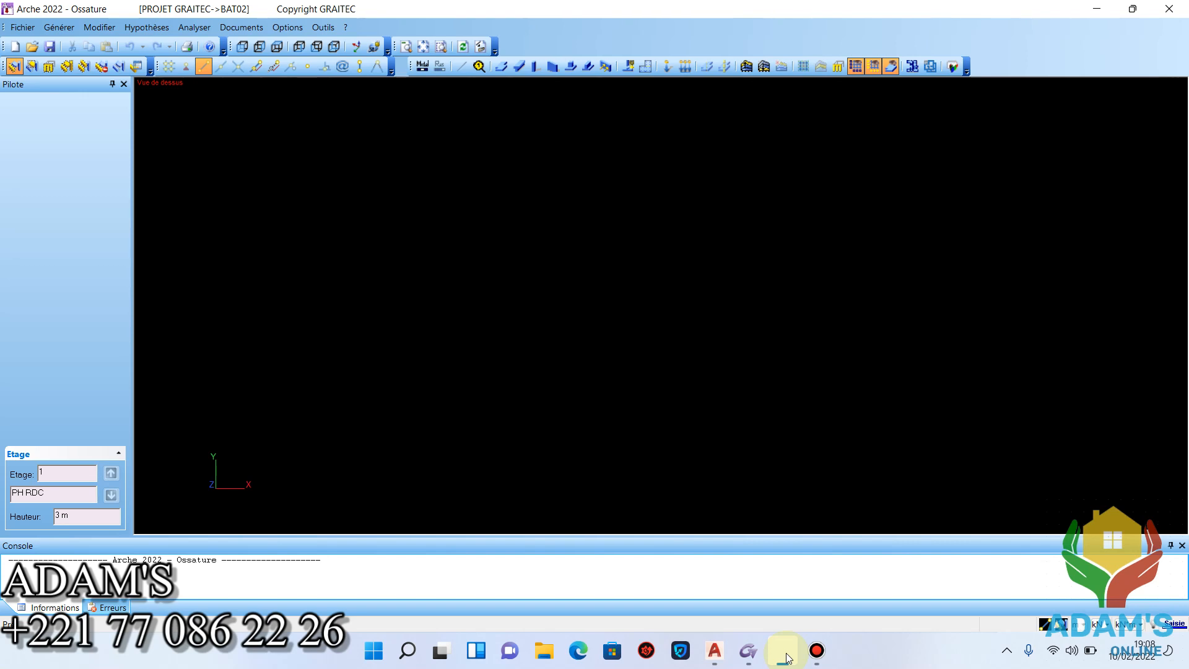
{"action": "left_click", "coordinate": [14, 29]}
{"action": "mouse_move", "coordinate": [81, 145]}
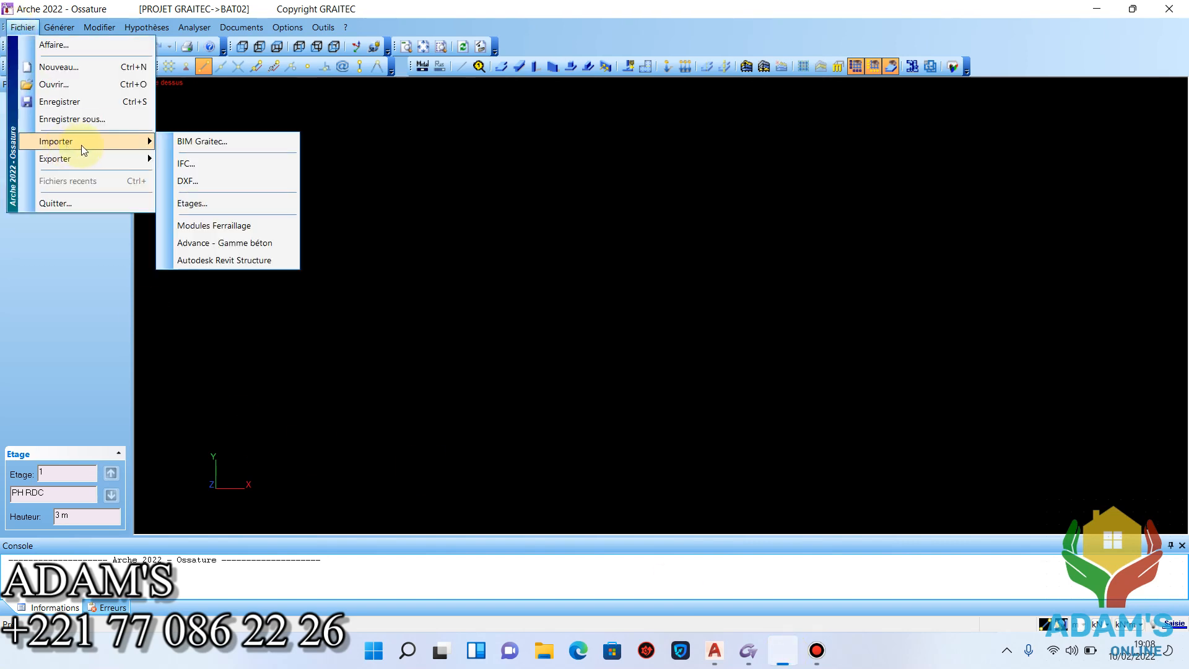
{"action": "left_click", "coordinate": [212, 182]}
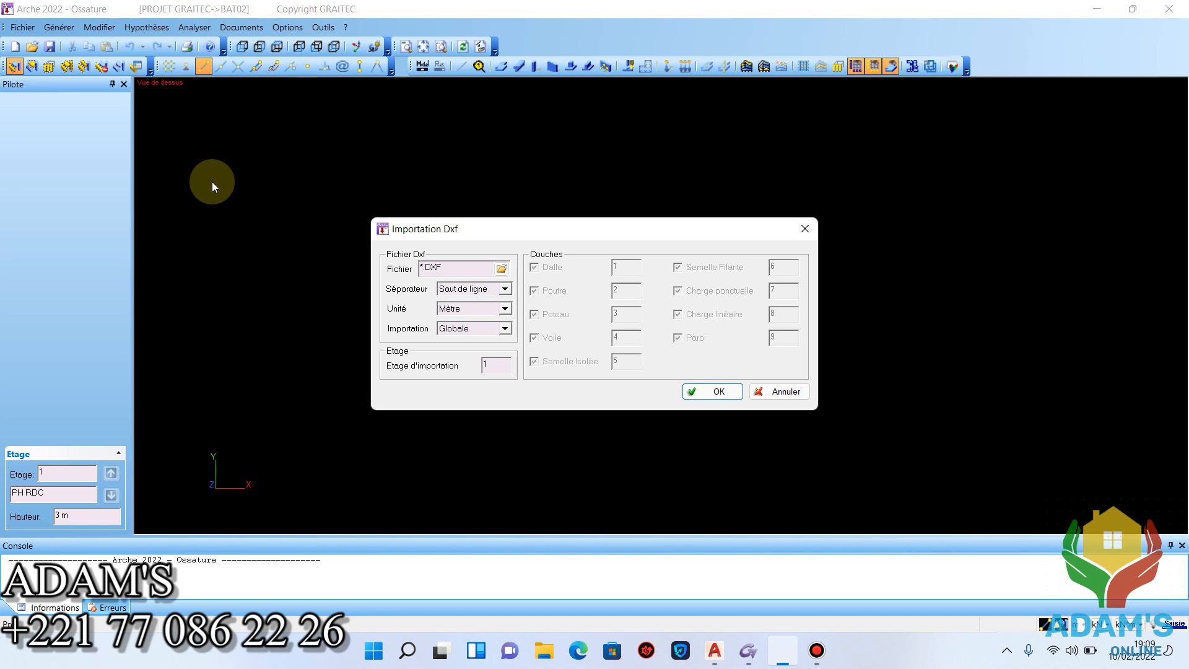
{"action": "left_click", "coordinate": [505, 329]}
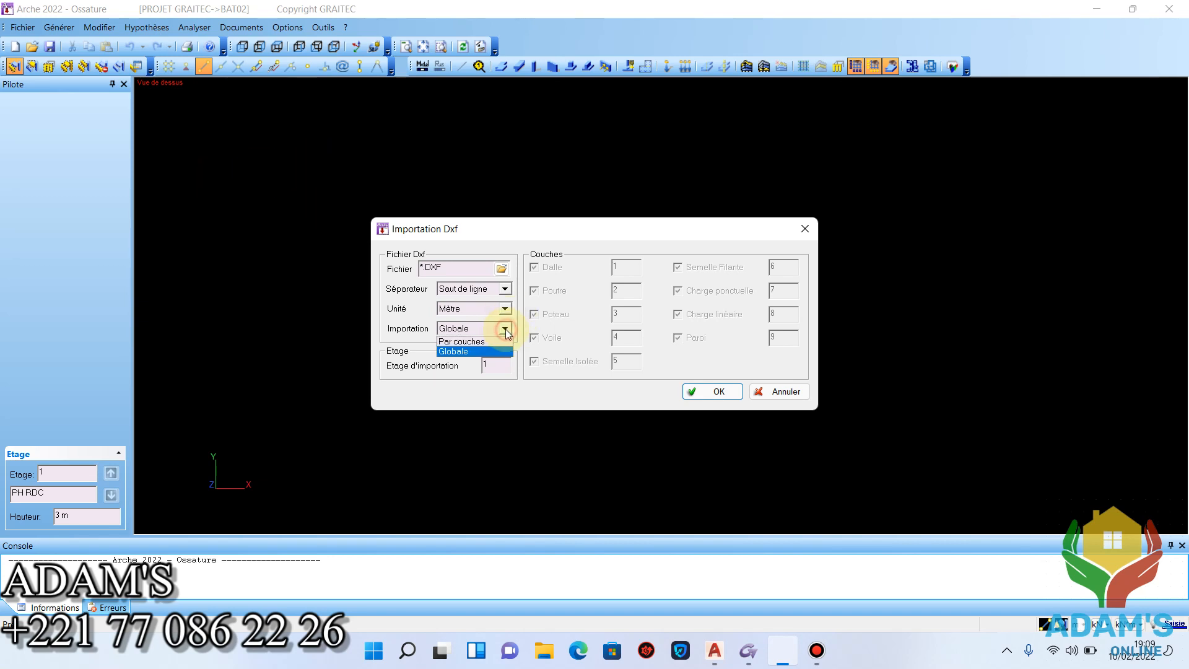
{"action": "left_click", "coordinate": [462, 348]}
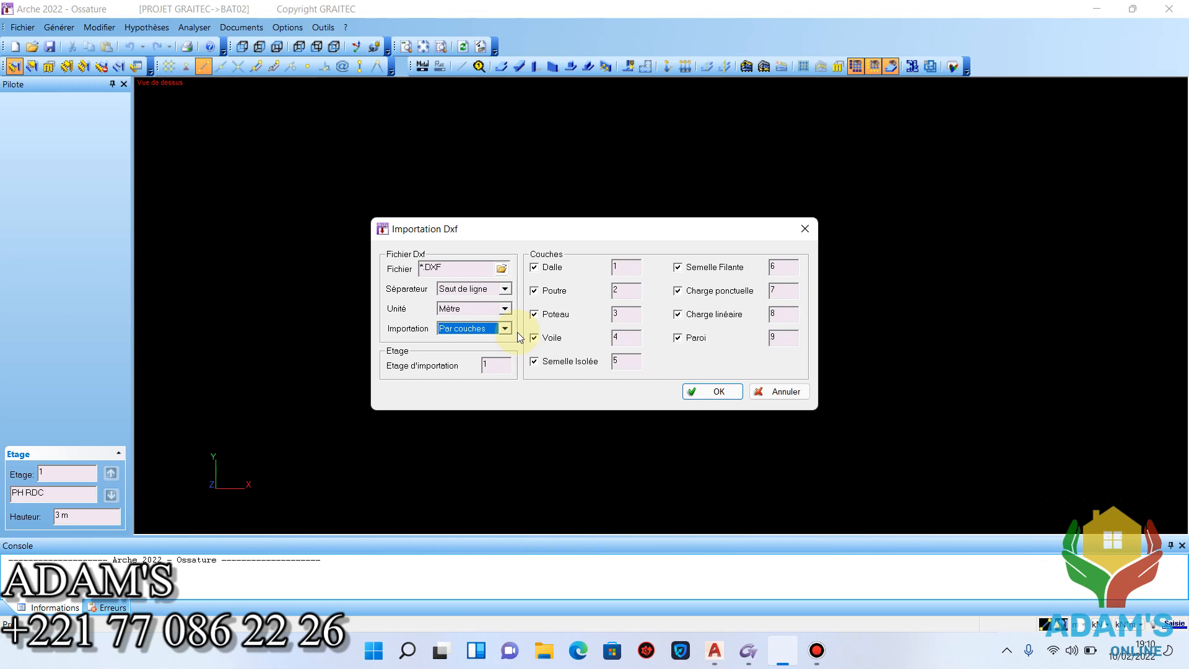
Choose the Dessin1 DXF file from the desktop (Bureau) and import it into storey 1.
{"action": "left_click", "coordinate": [501, 267]}
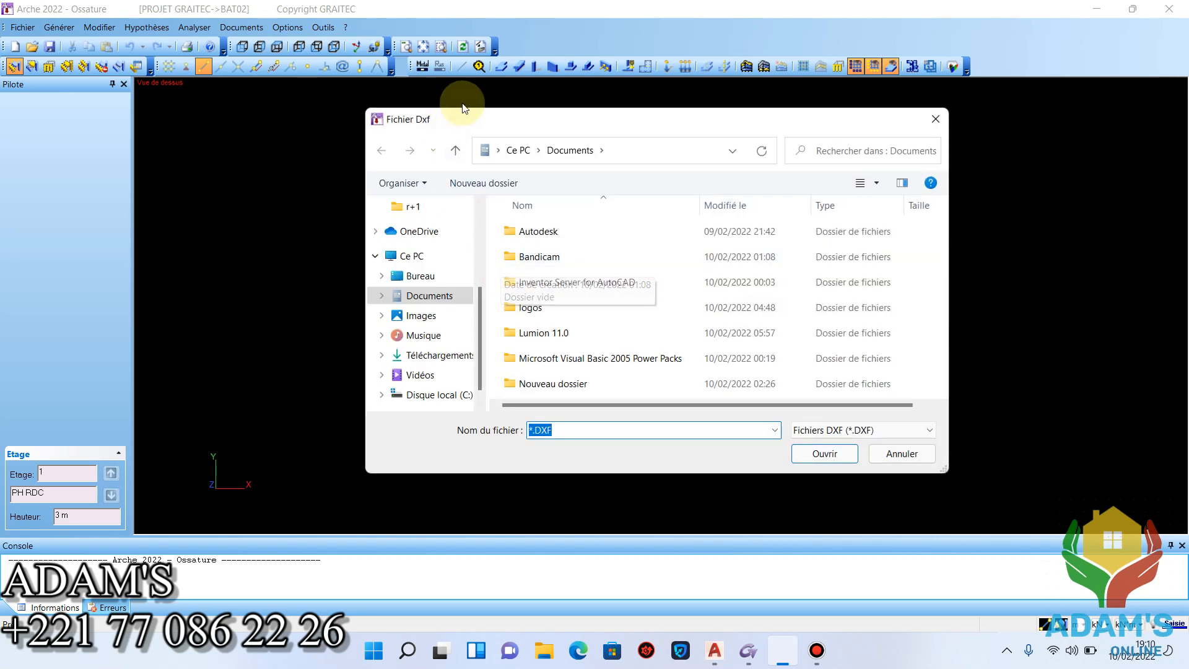
{"action": "left_click", "coordinate": [414, 275]}
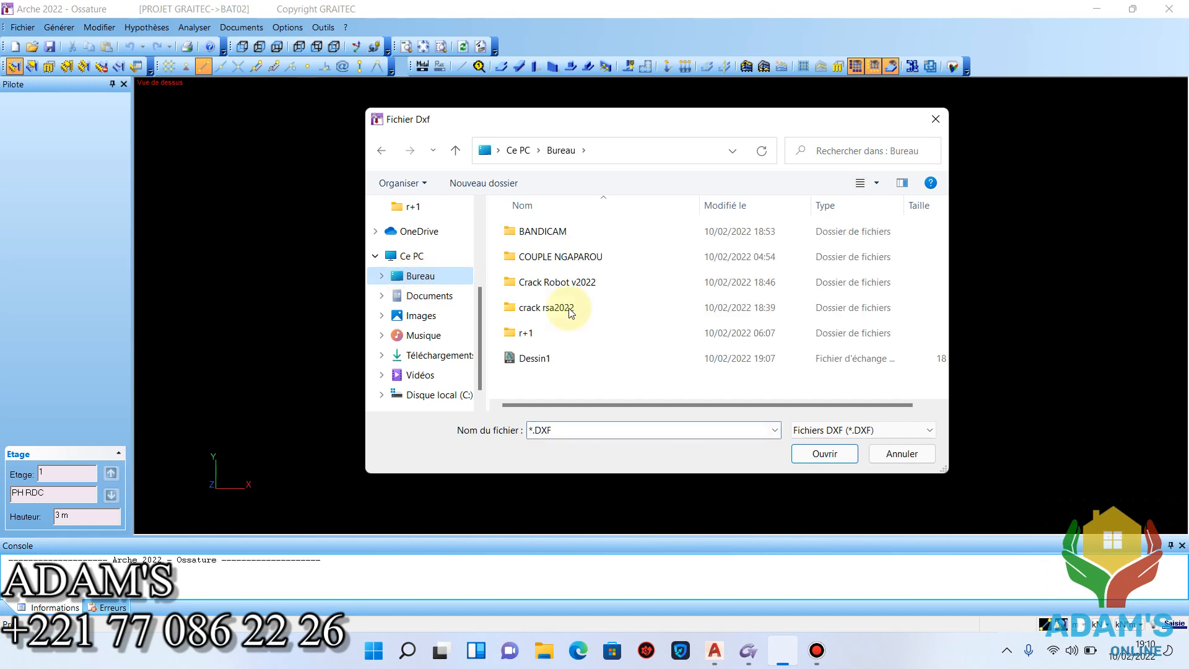
{"action": "left_click", "coordinate": [617, 354]}
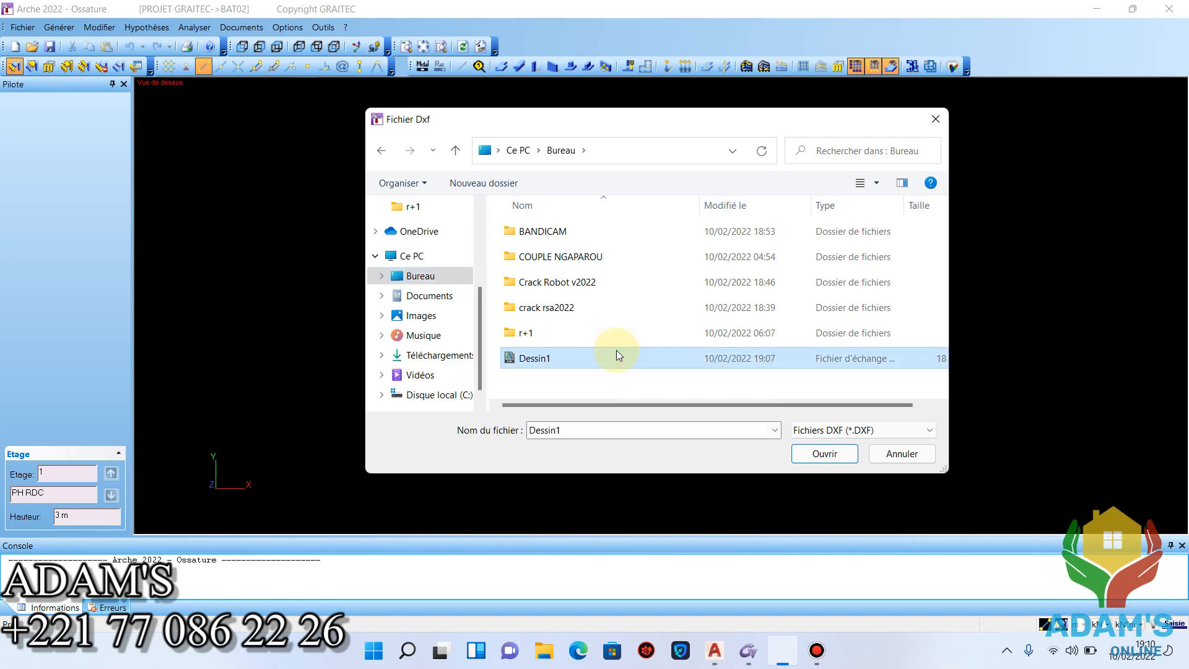
{"action": "left_click", "coordinate": [824, 452]}
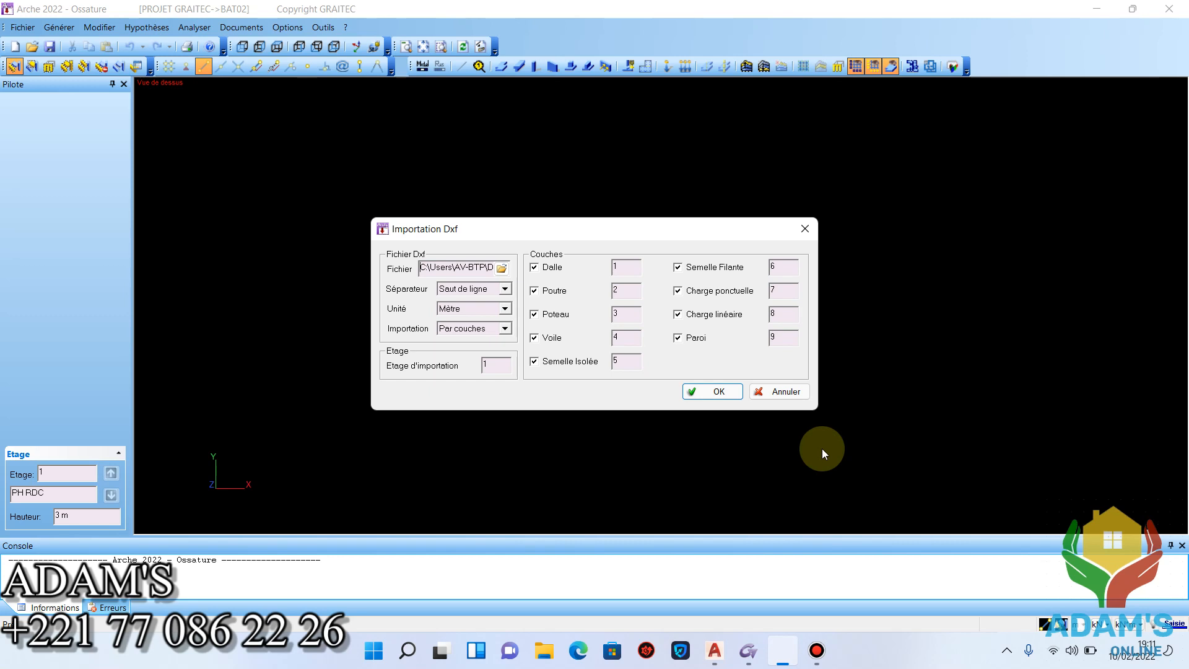
{"action": "left_click", "coordinate": [716, 394]}
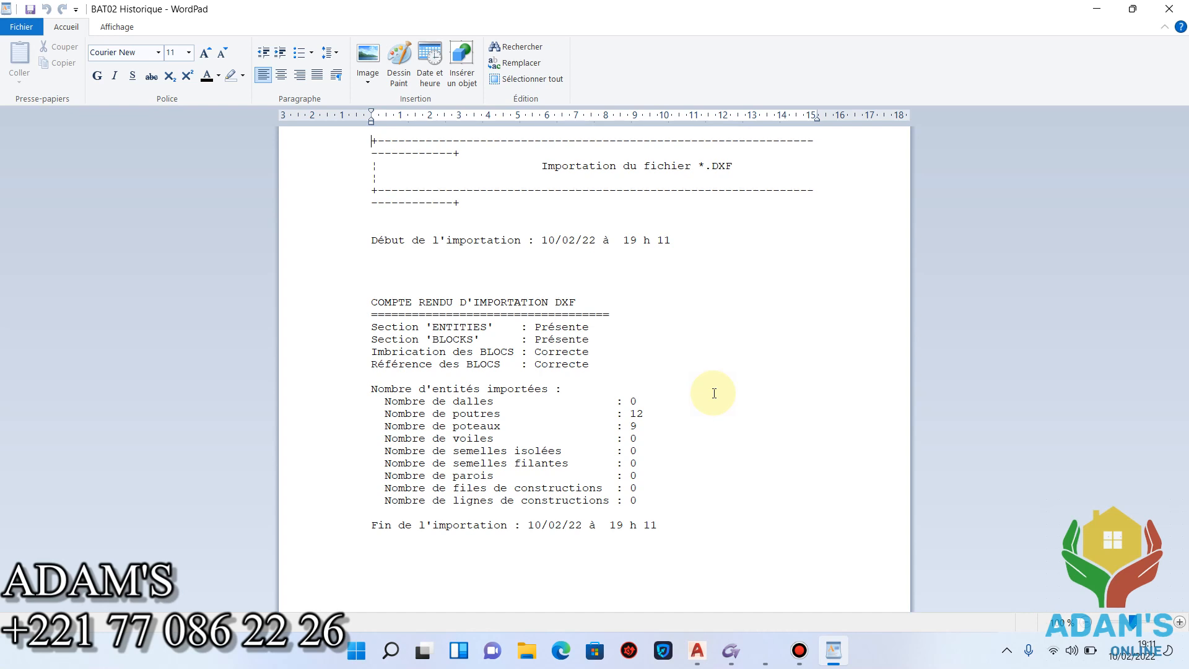
Close the DXF import report and display the construction grid behind the imported beams and columns.
{"action": "left_click", "coordinate": [1171, 10]}
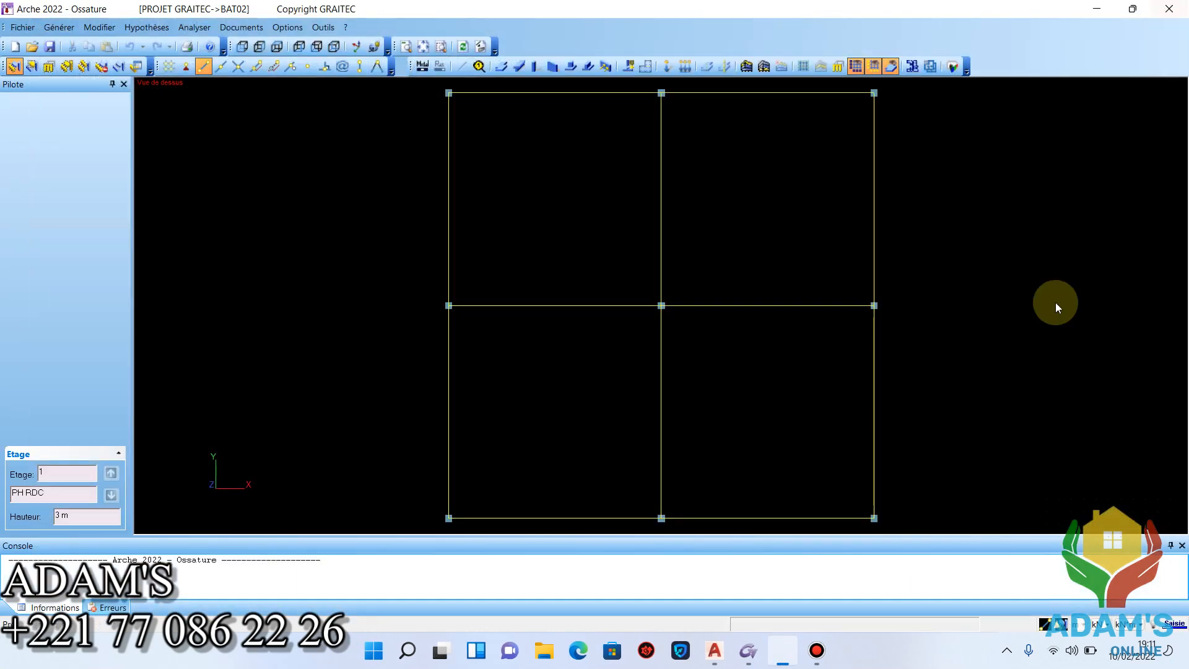
{"action": "scroll", "coordinate": [741, 296], "scroll_direction": "down", "scroll_amount": 2}
{"action": "mouse_move", "coordinate": [703, 285]}
{"action": "middle_mouse_down"}
{"action": "mouse_move", "coordinate": [616, 273]}
{"action": "mouse_move", "coordinate": [627, 295]}
{"action": "middle_mouse_up"}
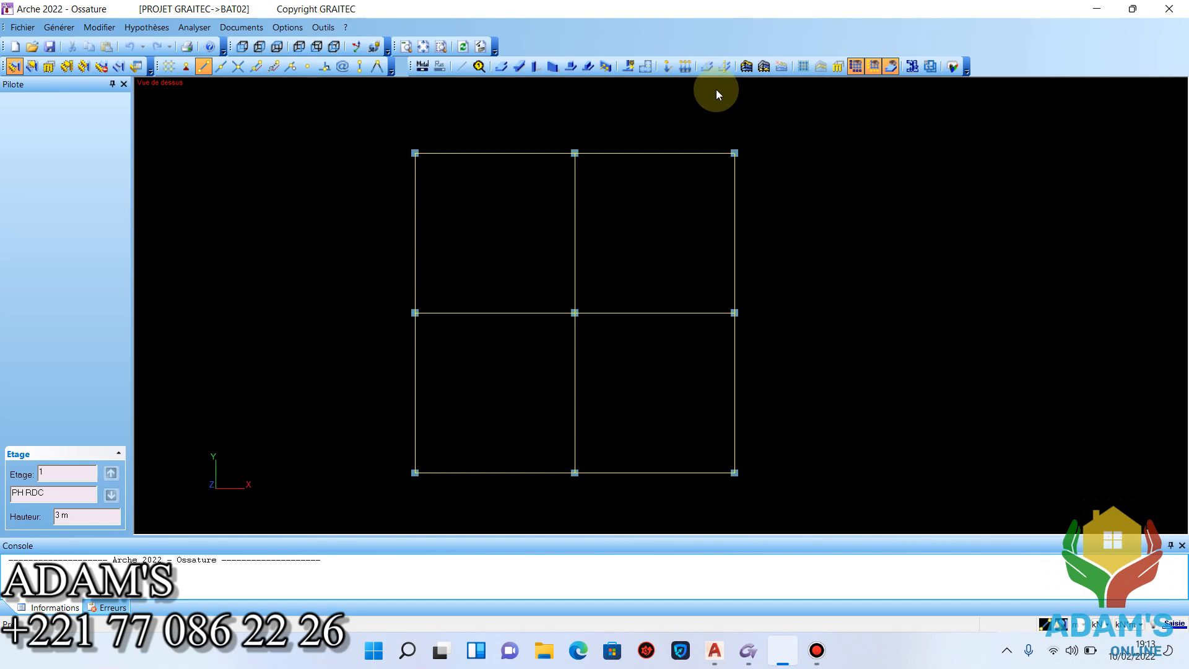
{"action": "left_click", "coordinate": [805, 65]}
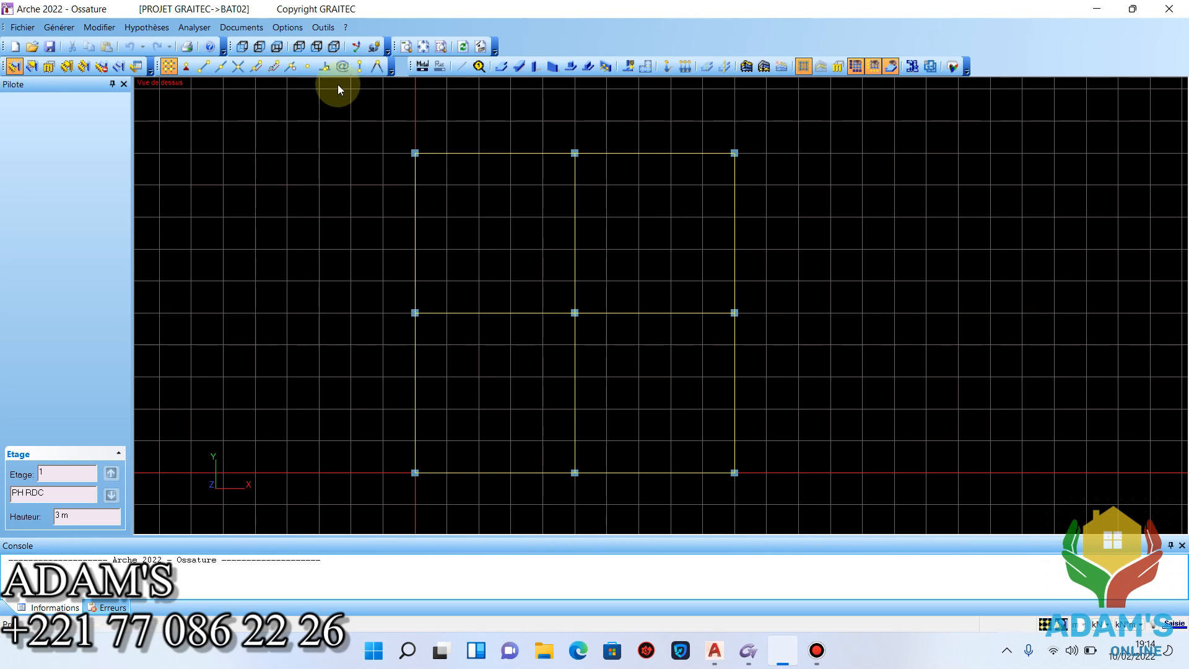
Examine the grid definition's origin, spacing and angle settings, and cancel without changing them.
{"action": "left_click", "coordinate": [335, 27]}
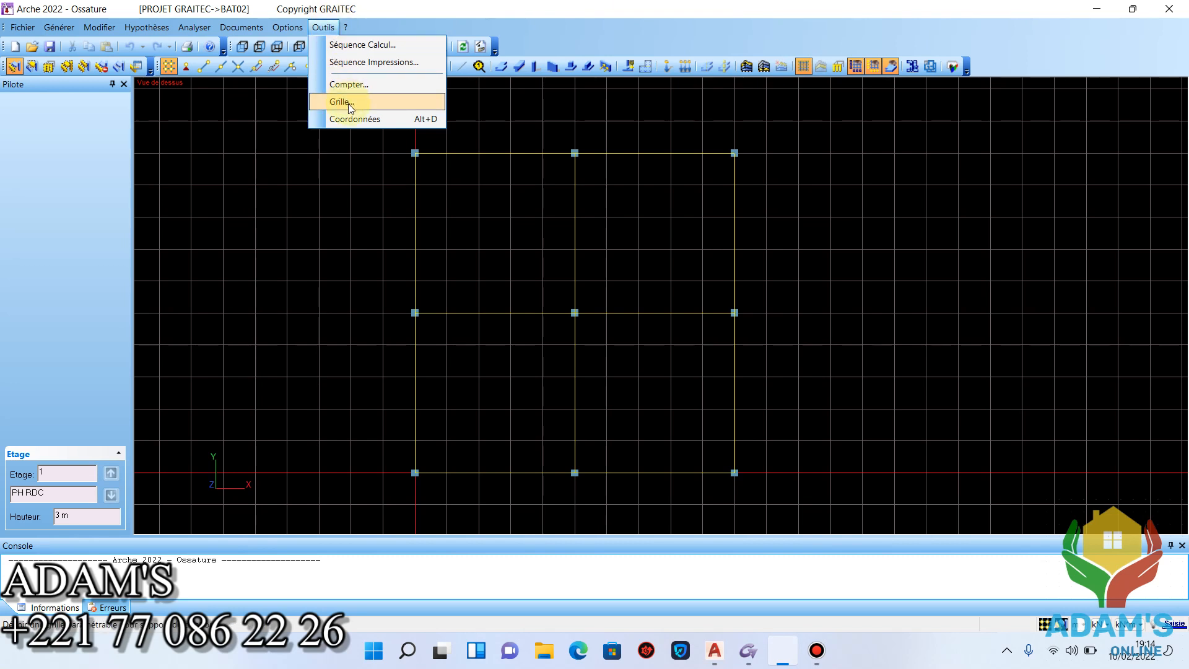
{"action": "left_click", "coordinate": [350, 104]}
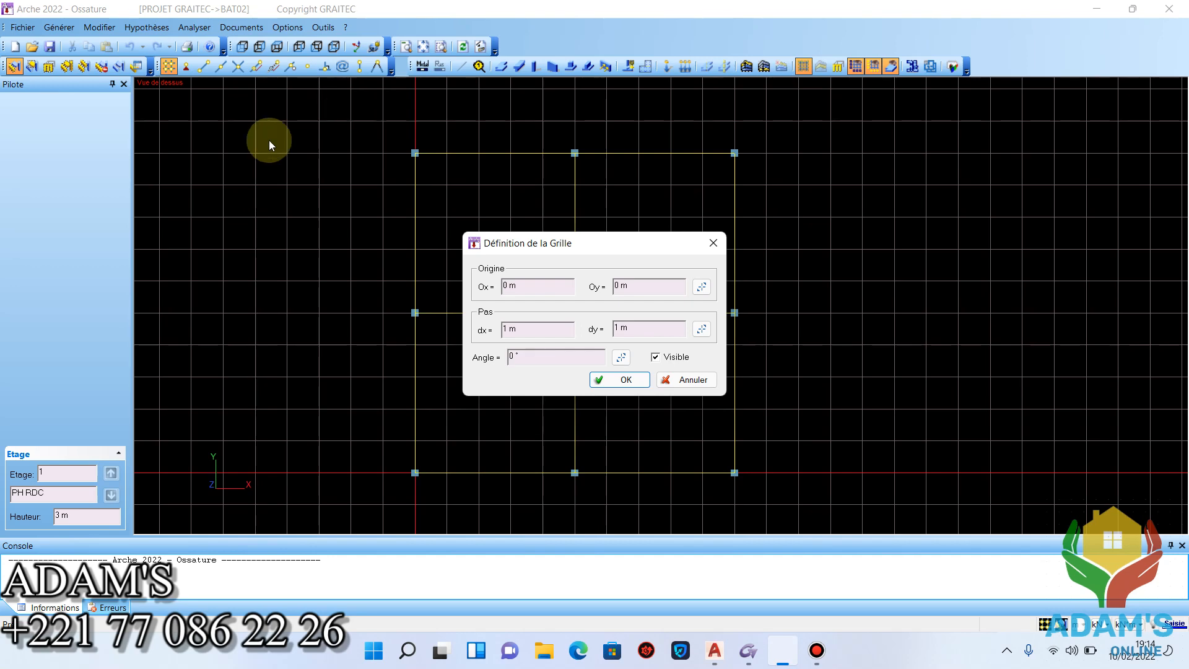
{"action": "left_click", "coordinate": [688, 384]}
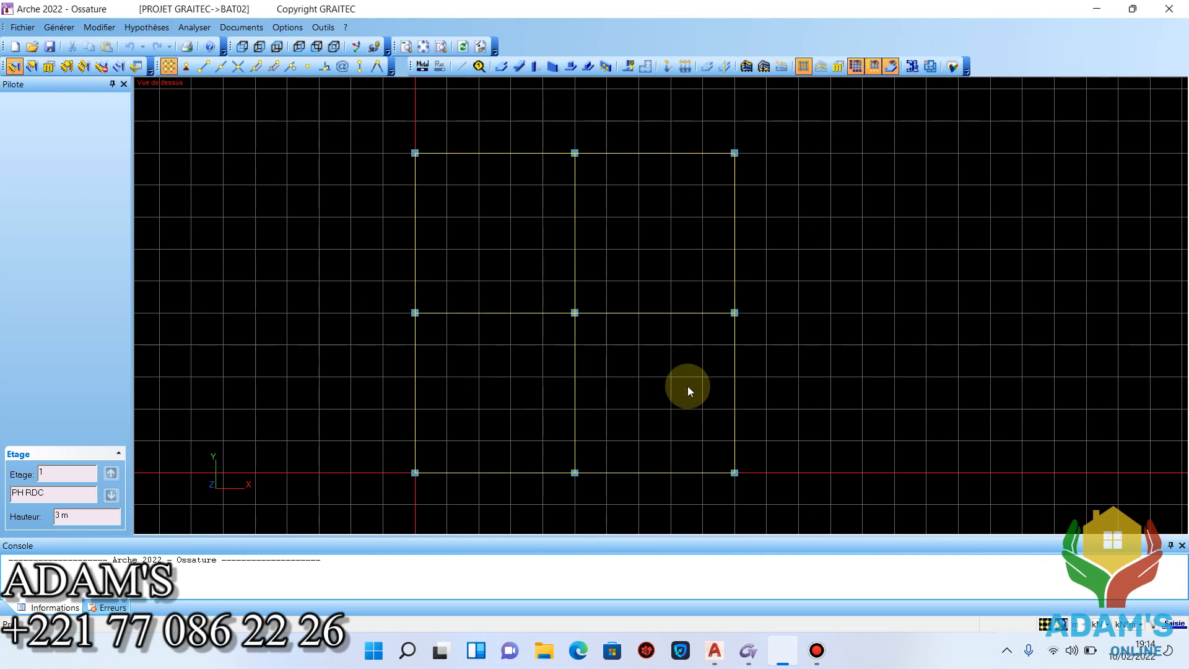
{"action": "scroll", "coordinate": [649, 334], "scroll_direction": "down", "scroll_amount": 4}
{"action": "middle_click_drag", "start_coordinate": [649, 334], "coordinate": [563, 316]}
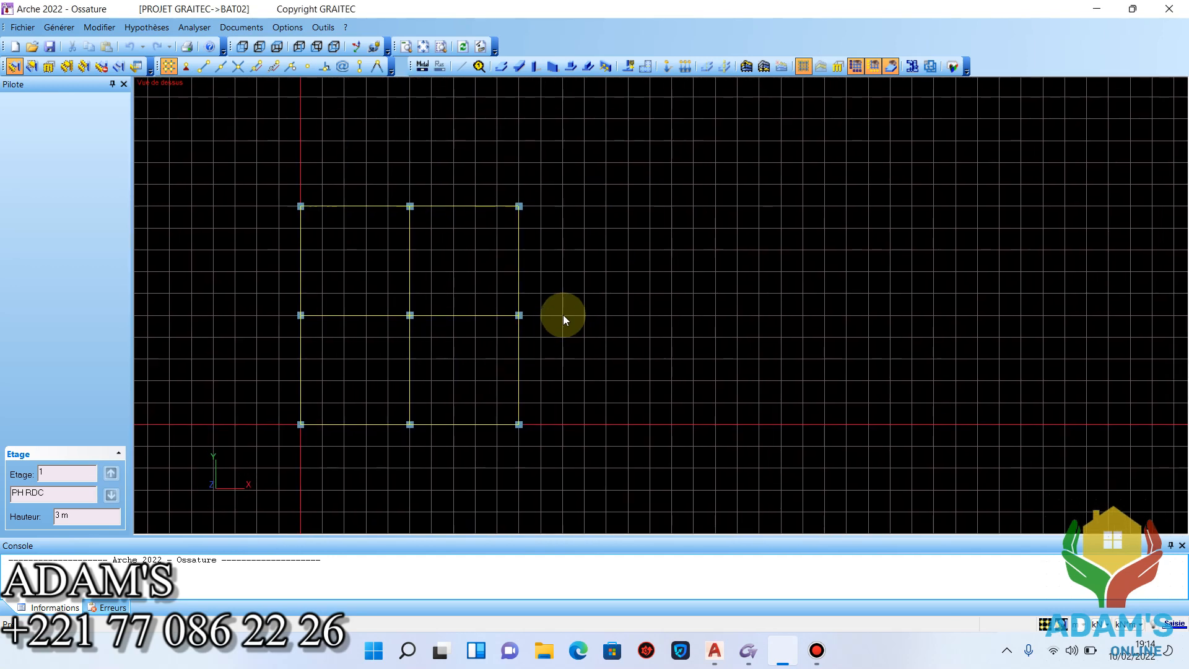
{"action": "scroll", "coordinate": [563, 316], "scroll_direction": "down", "scroll_amount": 1}
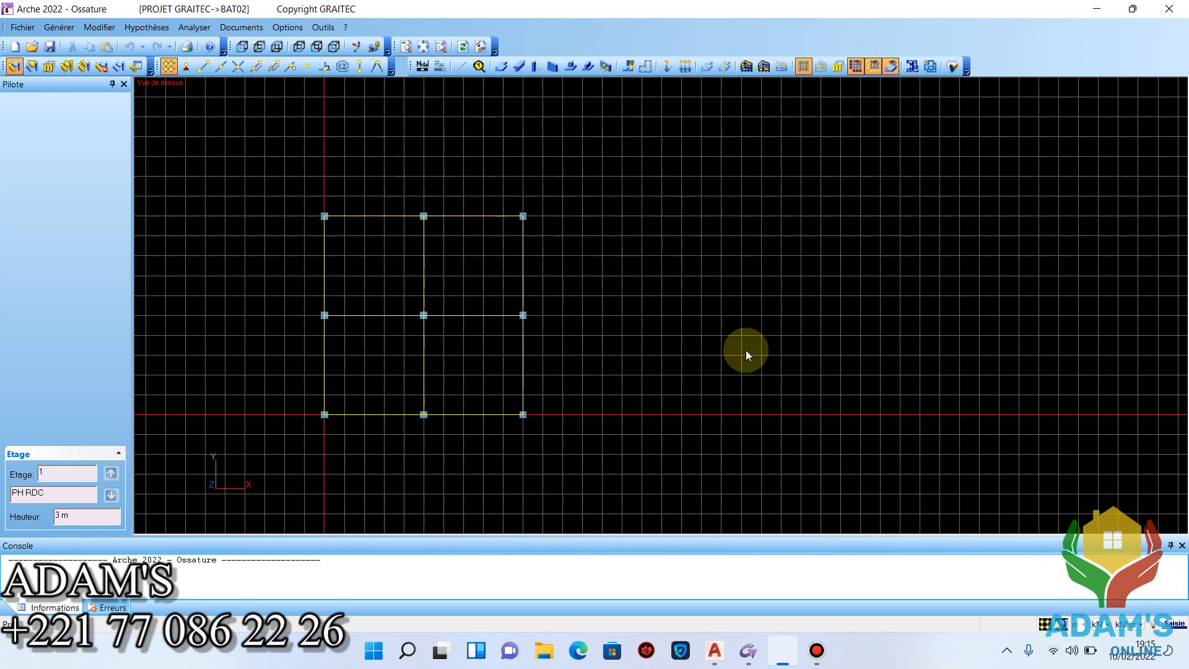
Switch to AutoCAD to compare the dimensioned Dessin1 grid with the import, and return to Arche Ossature.
{"action": "left_click", "coordinate": [714, 650]}
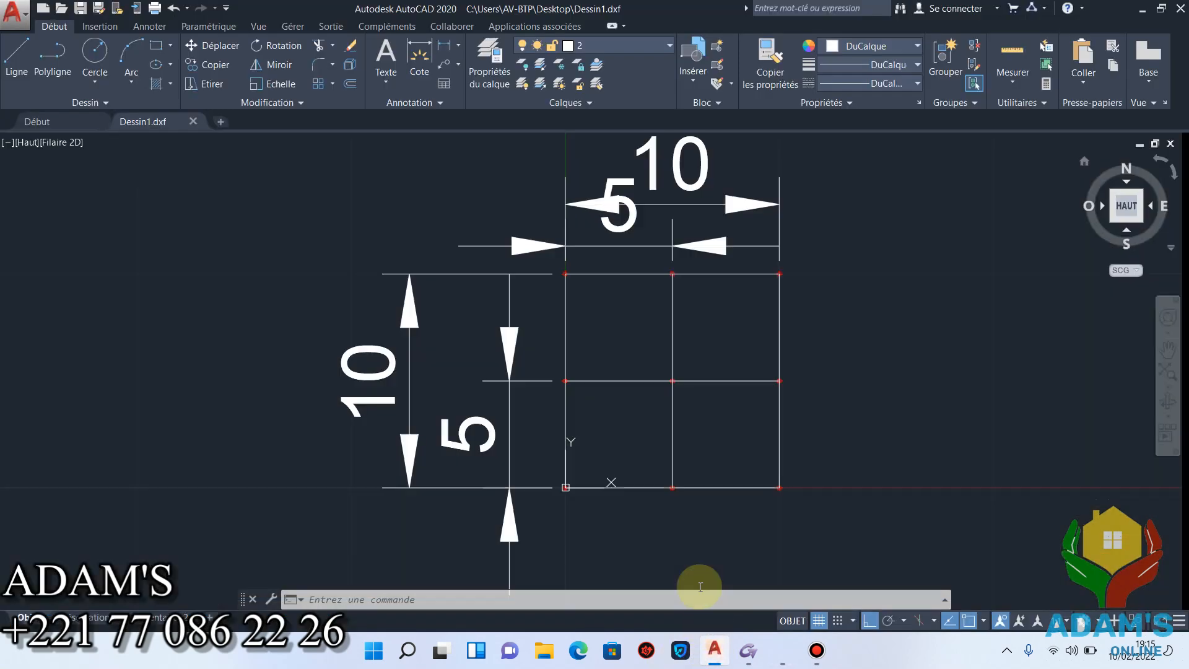
{"action": "middle_click_drag", "start_coordinate": [486, 362], "coordinate": [438, 365]}
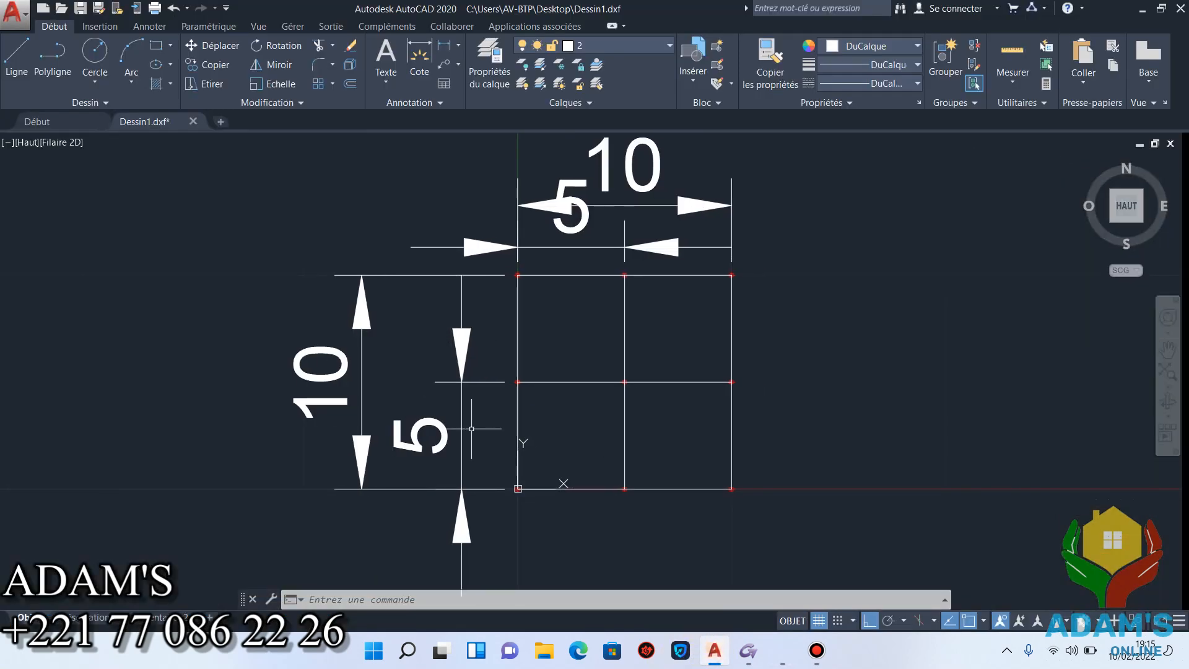
{"action": "key", "text": "Escape"}
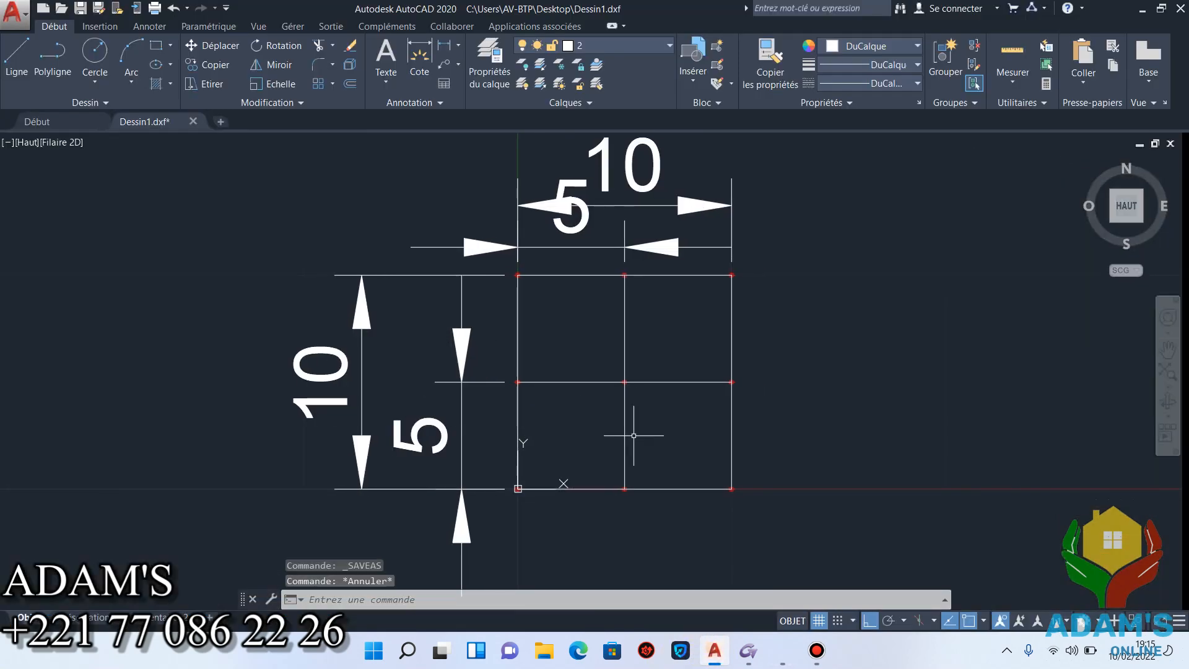
{"action": "left_click", "coordinate": [666, 383]}
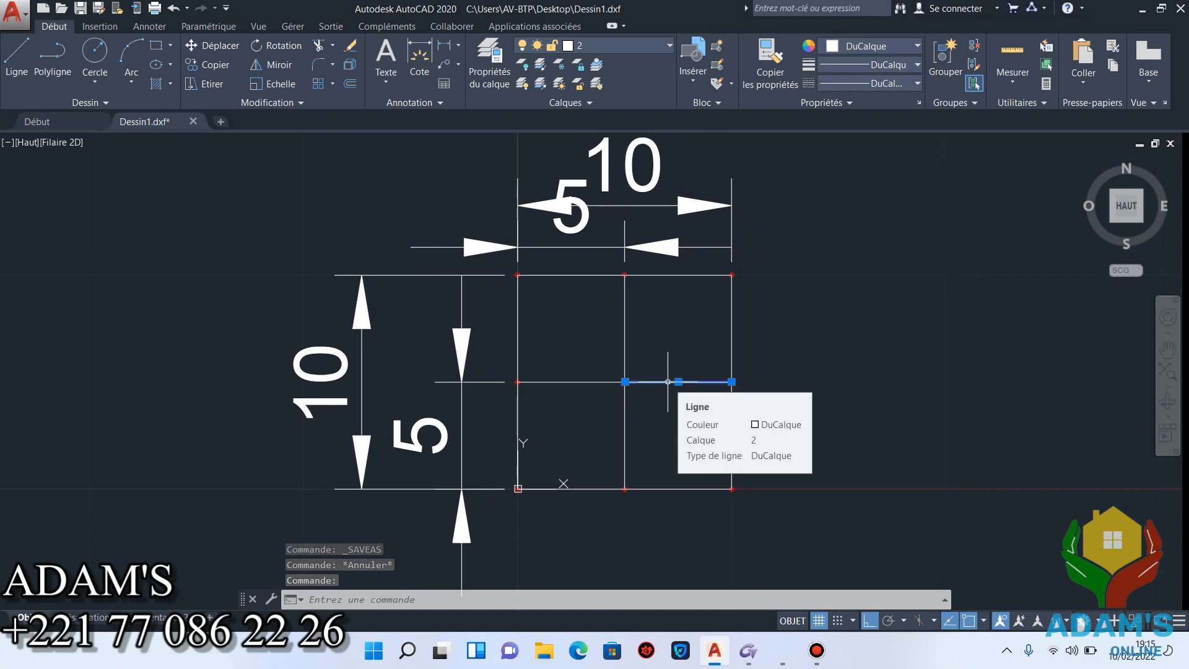
{"action": "key", "text": "Escape"}
{"action": "scroll", "coordinate": [631, 331], "scroll_direction": "down", "scroll_amount": 2}
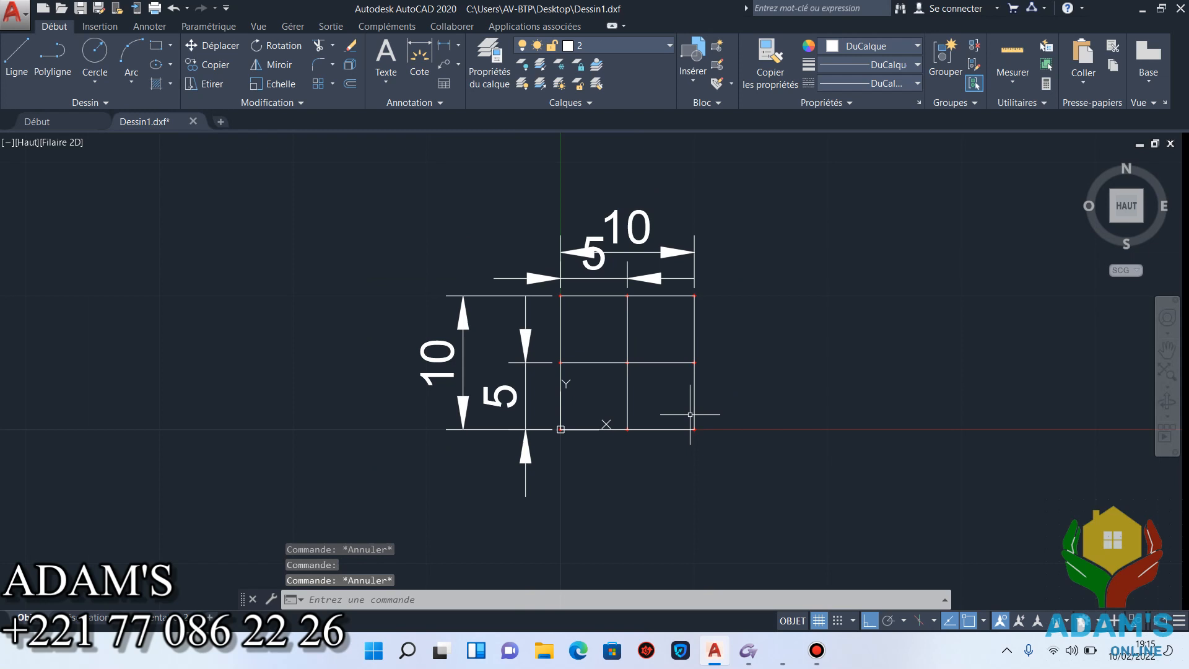
{"action": "left_click", "coordinate": [761, 472]}
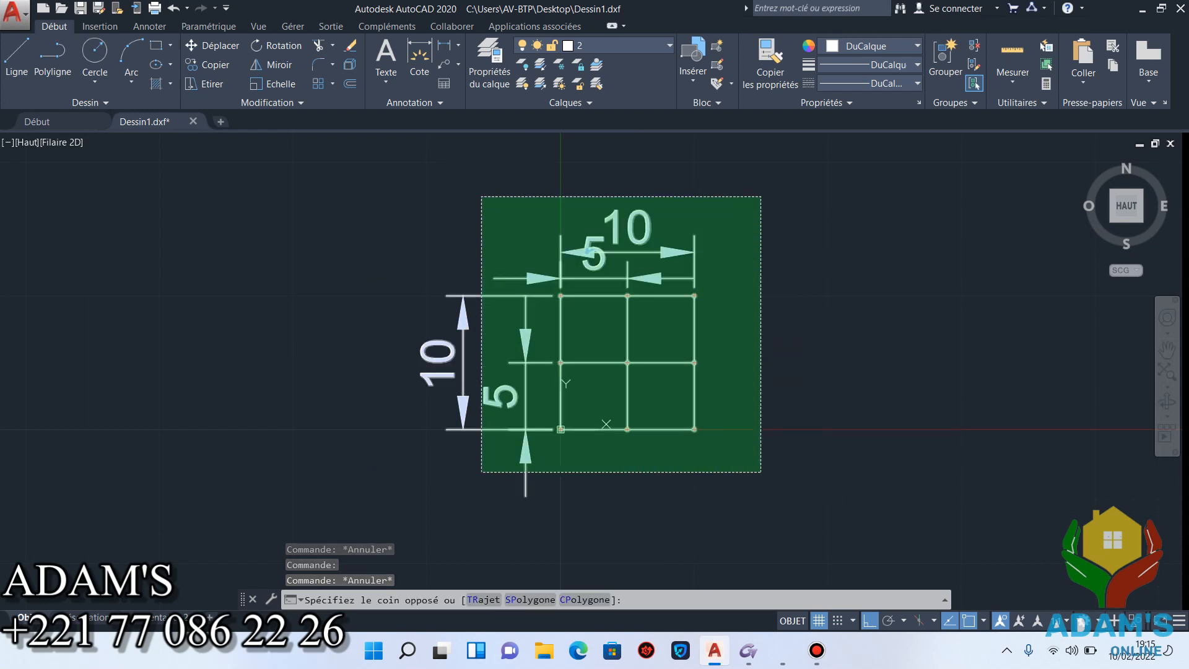
{"action": "left_click", "coordinate": [391, 209]}
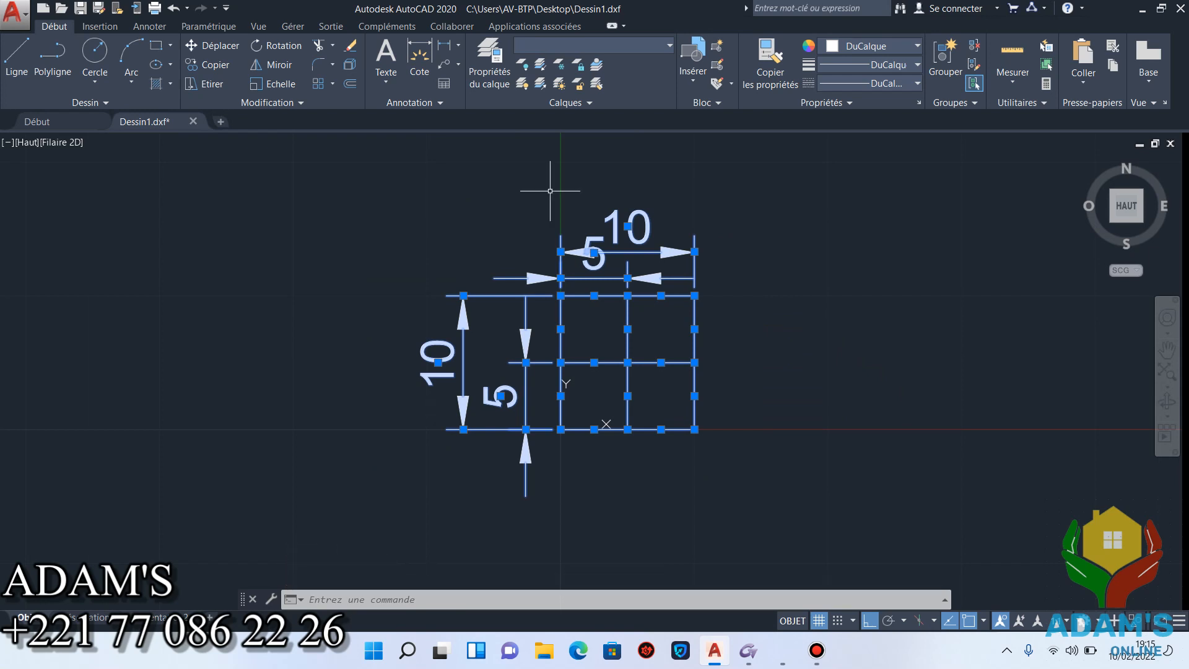
{"action": "key", "text": "Escape"}
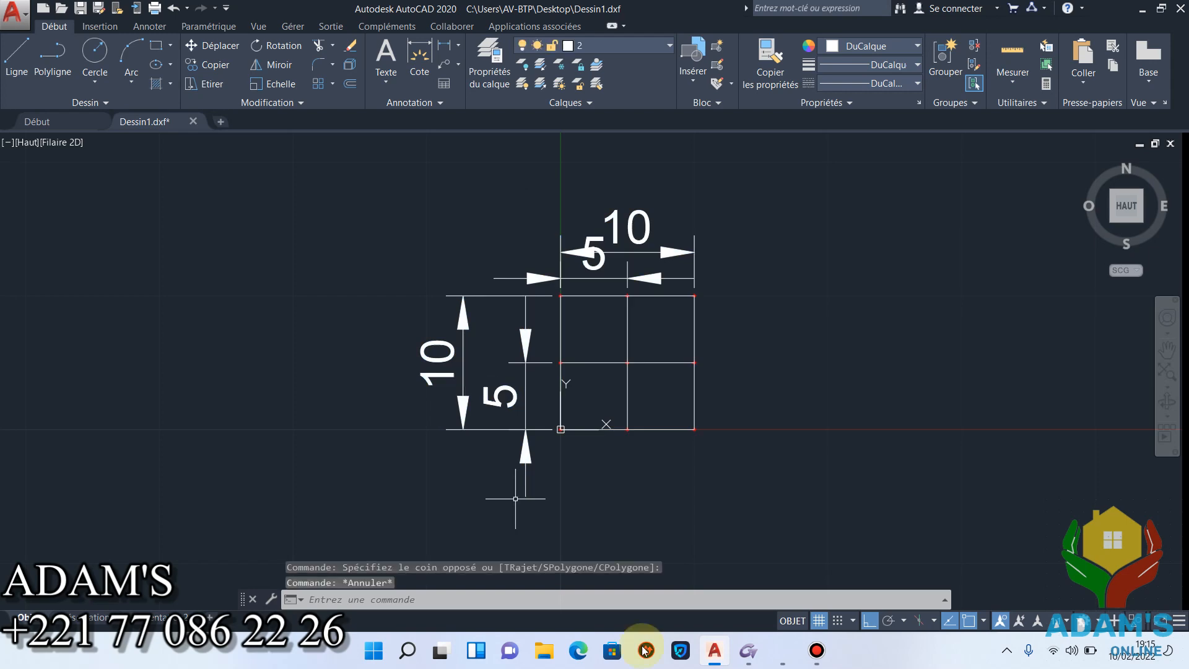
{"action": "left_click", "coordinate": [749, 653]}
{"action": "left_click", "coordinate": [776, 656]}
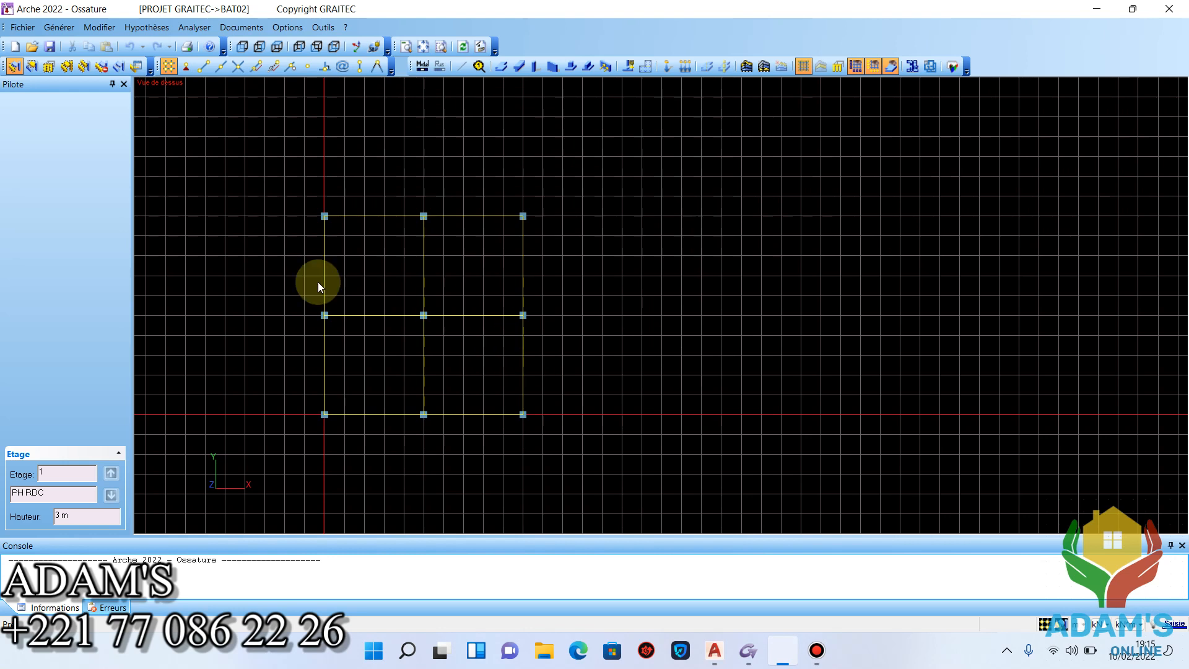
Window-select all the imported beams and columns and clear the selection.
{"action": "left_click", "coordinate": [32, 69]}
{"action": "left_click", "coordinate": [589, 183]}
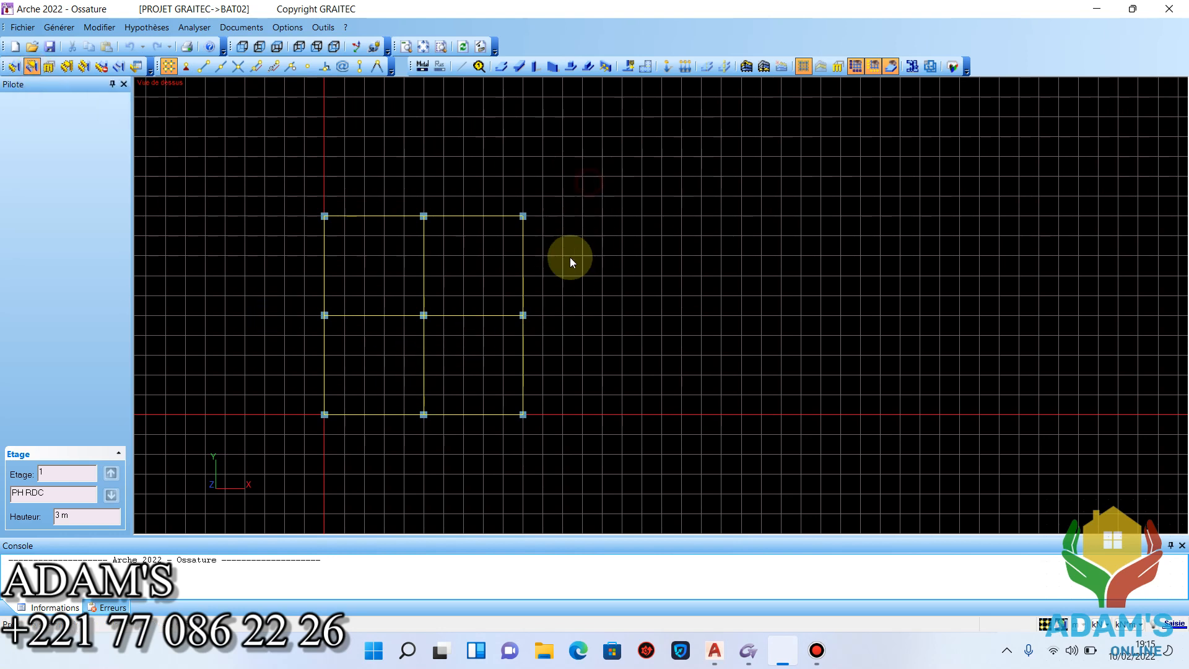
{"action": "left_click", "coordinate": [278, 467]}
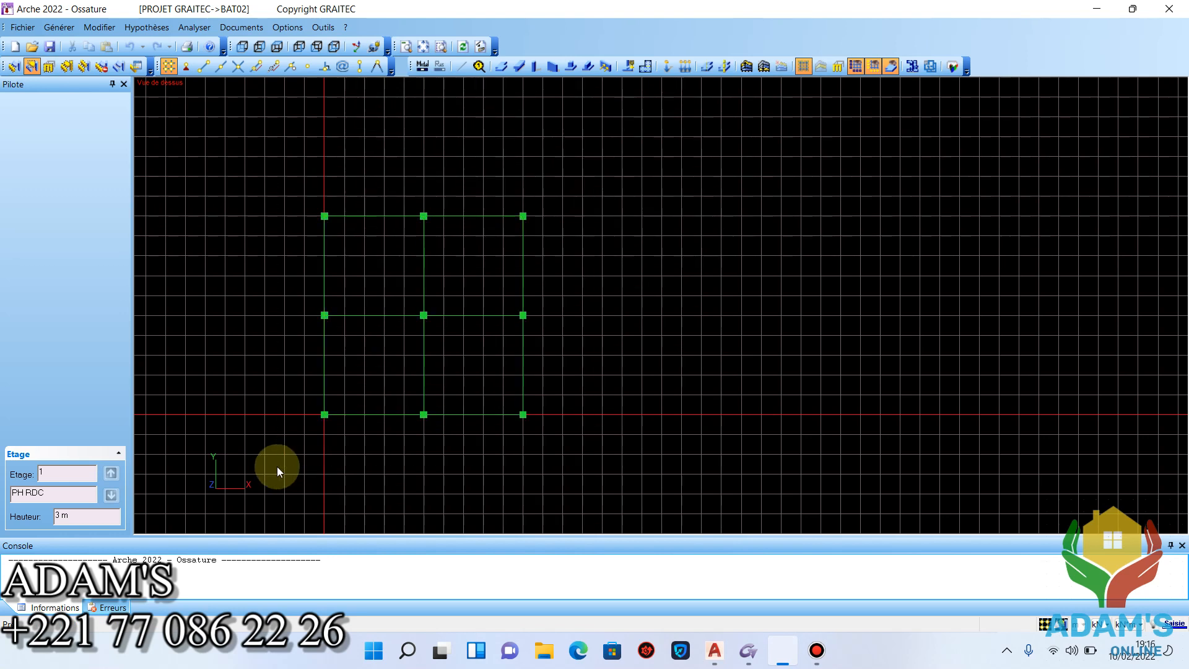
{"action": "key", "text": "Escape"}
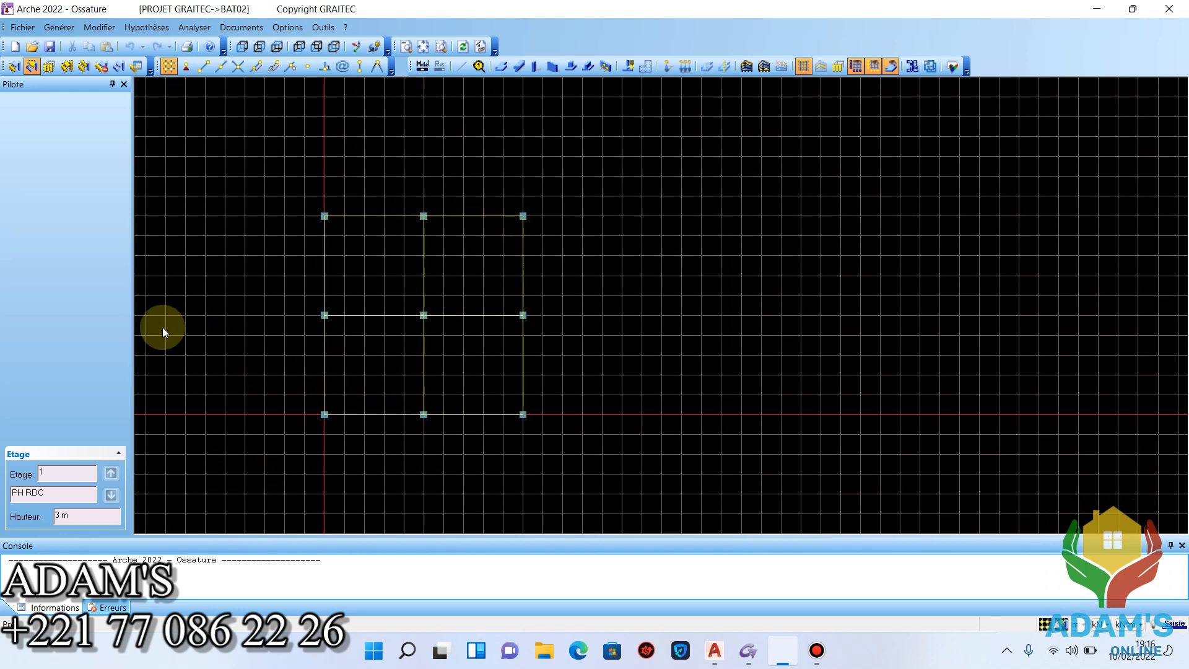
Switch to single-entity selection, pick the two beams along the grid's upper edge, and deselect them.
{"action": "left_click", "coordinate": [13, 67]}
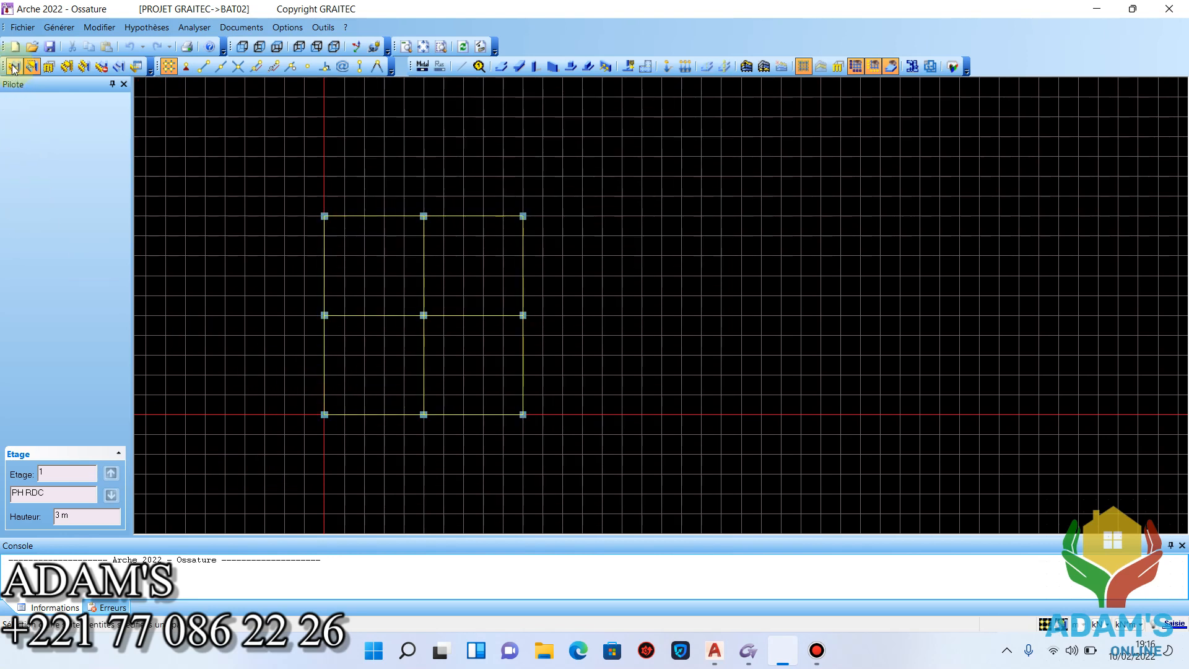
{"action": "left_click", "coordinate": [348, 217]}
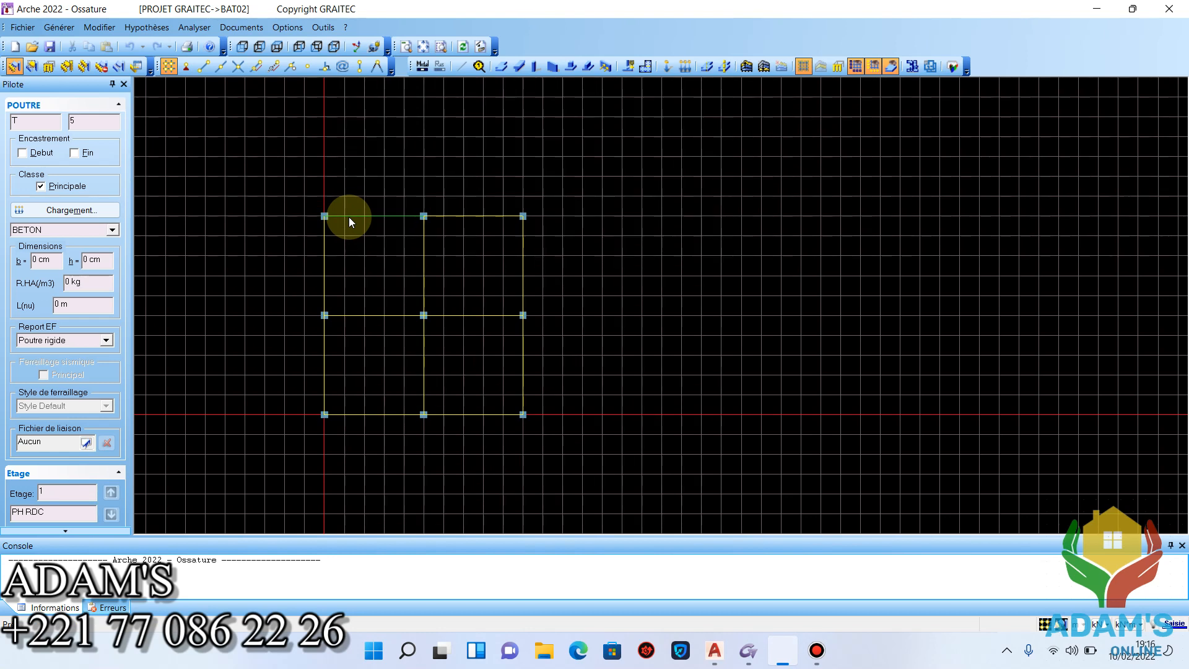
{"action": "left_click", "coordinate": [490, 217]}
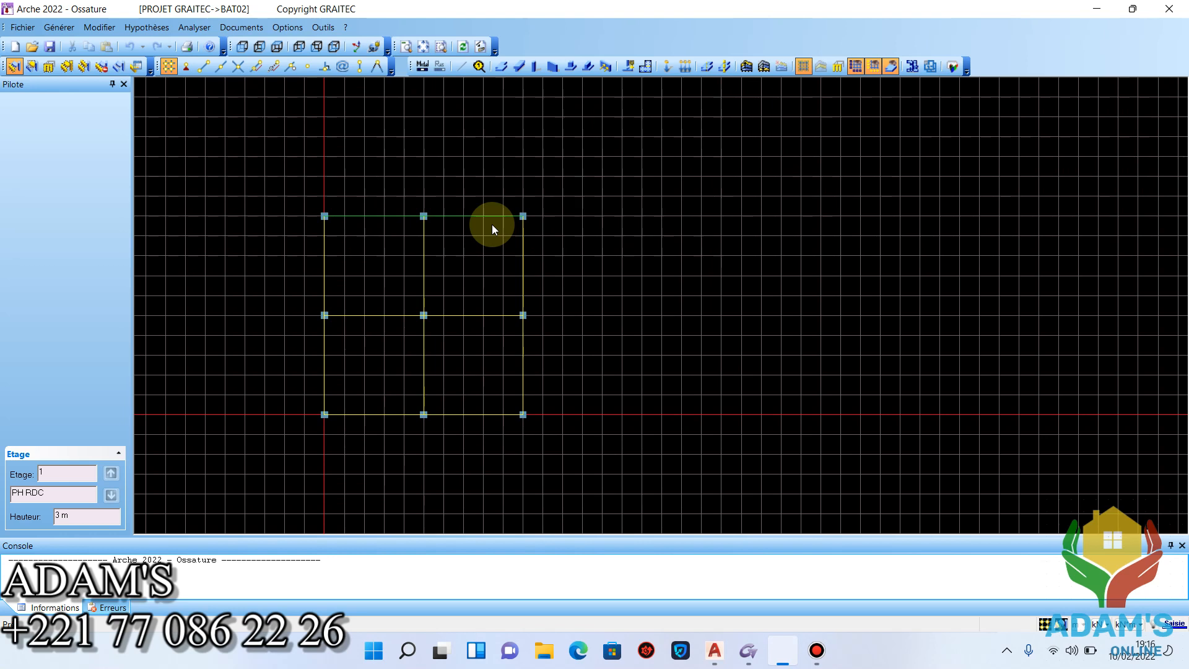
{"action": "left_click", "coordinate": [369, 222]}
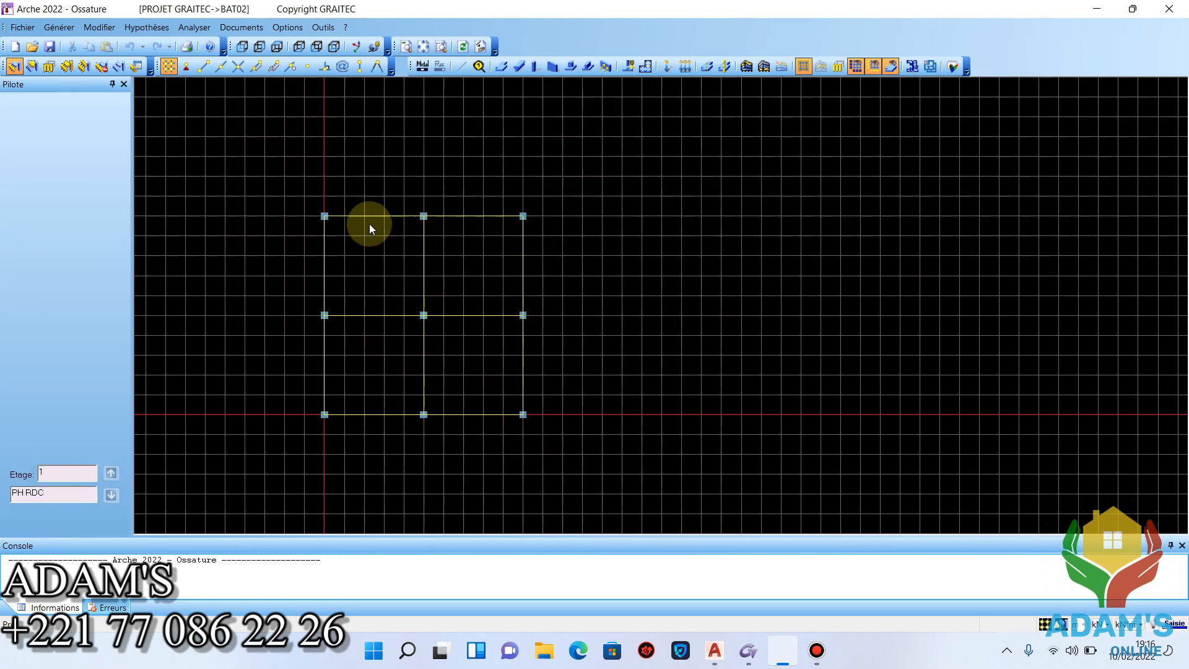
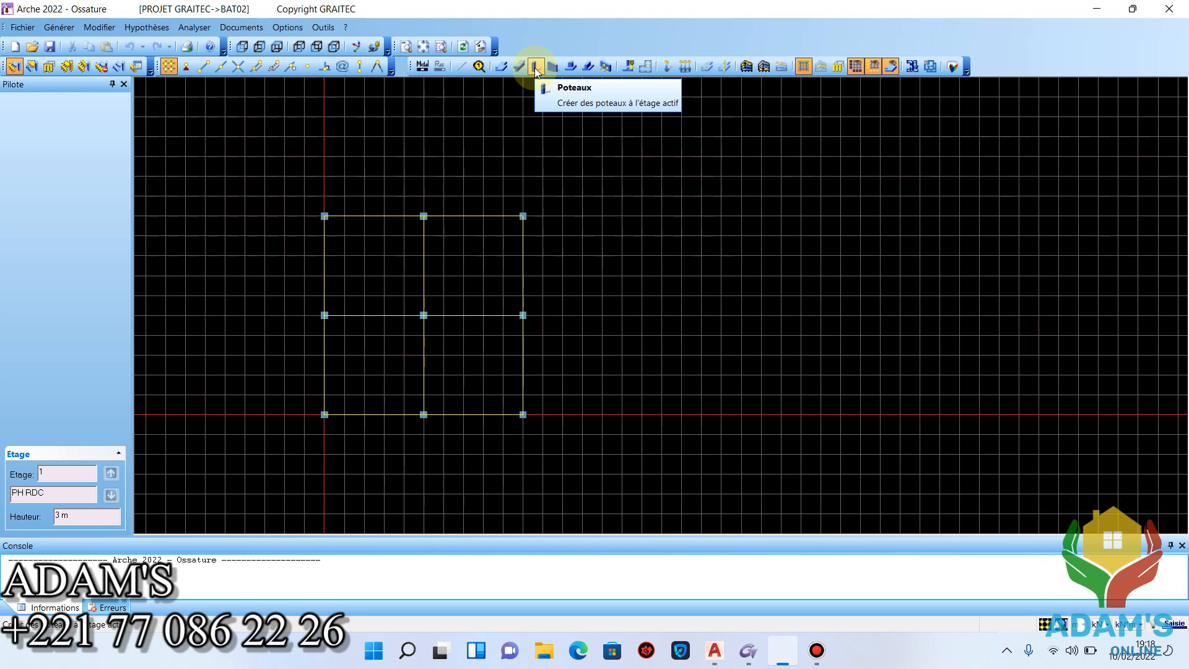
Place three columns on the X axis beyond the imported grid, at X = 13, 18 and 23 m.
{"action": "left_click", "coordinate": [536, 67]}
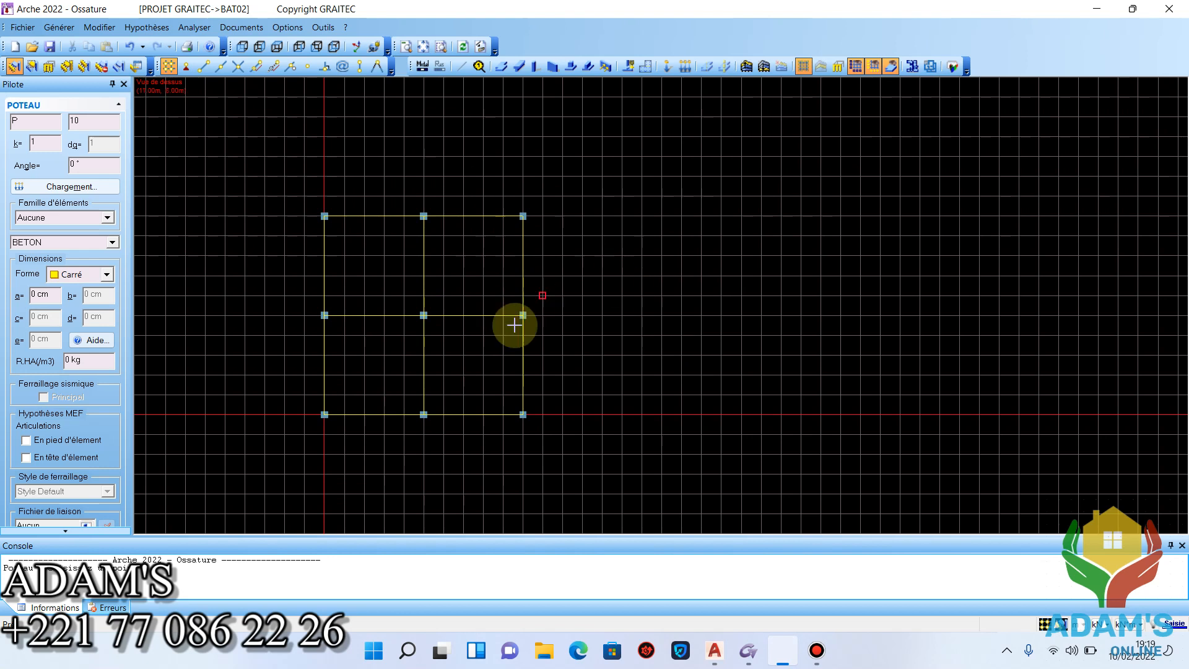
{"action": "left_click", "coordinate": [583, 414]}
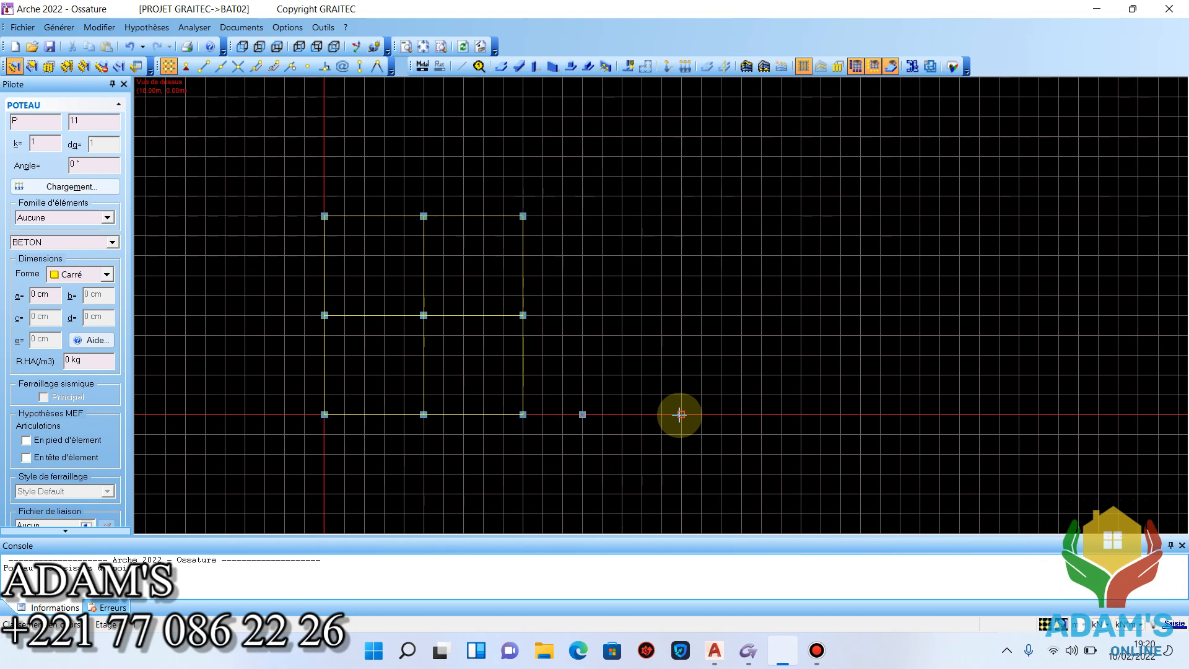
{"action": "left_click", "coordinate": [681, 414]}
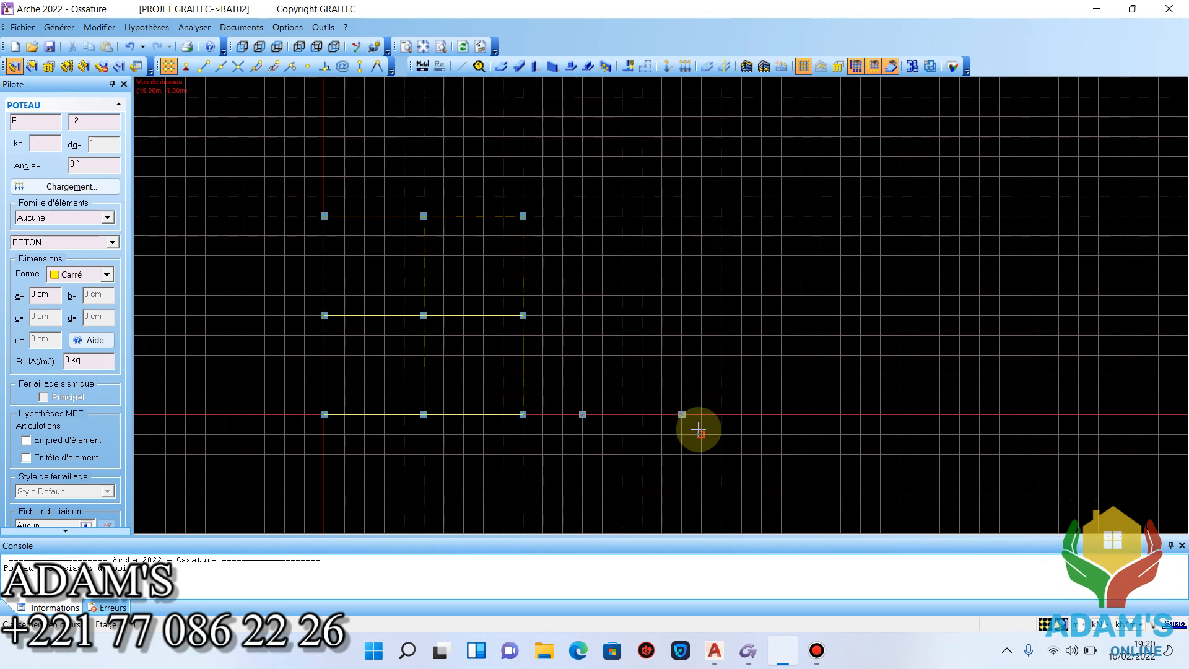
{"action": "left_click", "coordinate": [781, 415]}
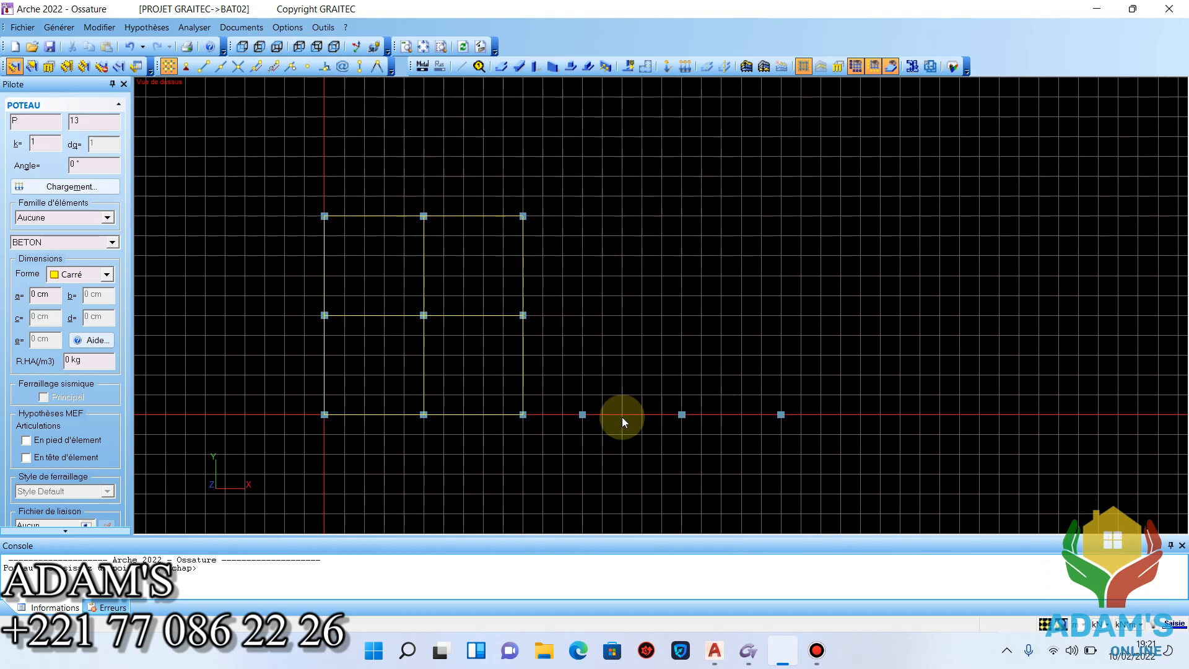
Save the model and copy the three new columns on the X axis twice with a Y translation of 5 m.
{"action": "left_click", "coordinate": [31, 66]}
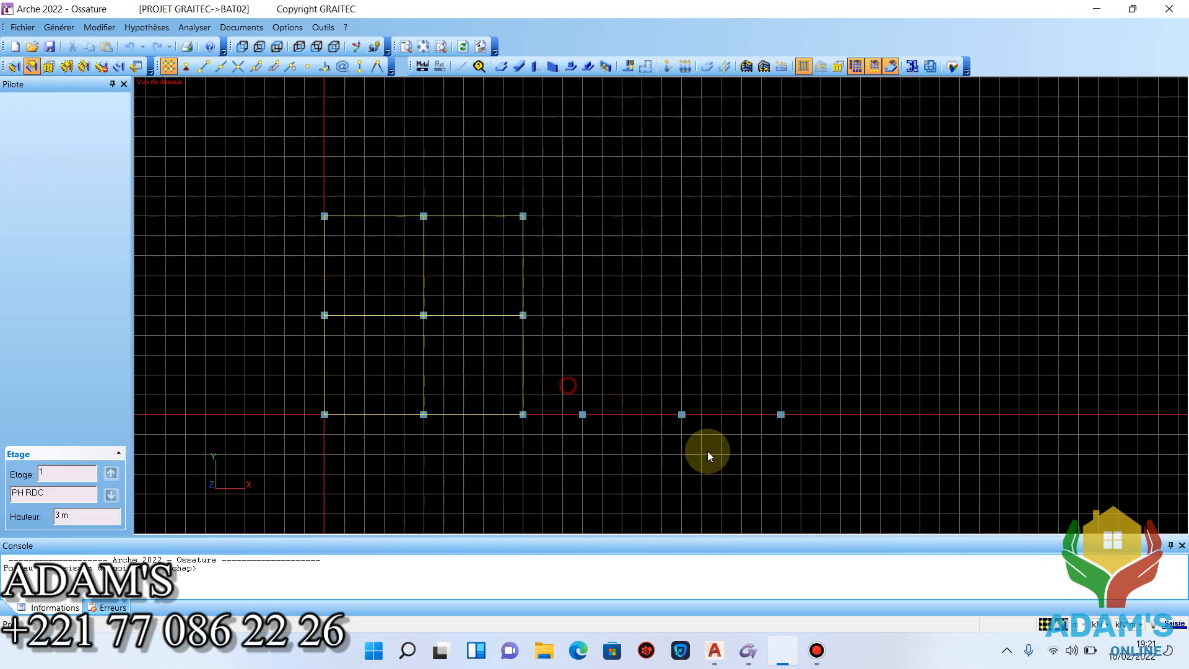
{"action": "left_click_drag", "start_coordinate": [709, 456], "coordinate": [848, 461]}
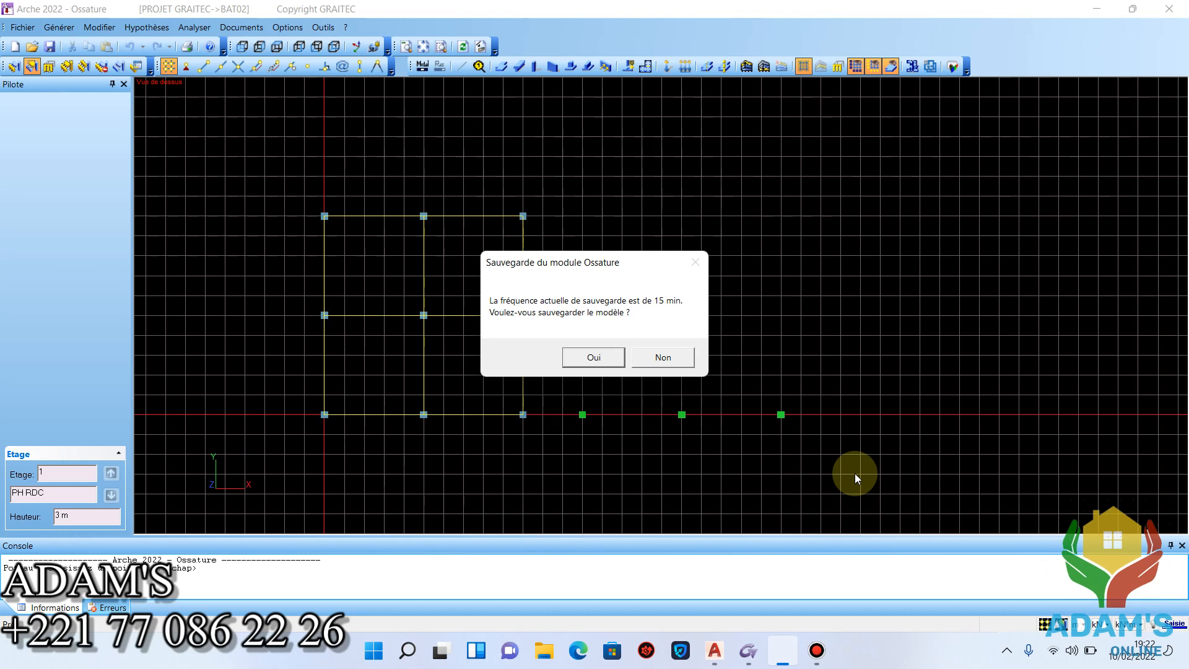
{"action": "left_click", "coordinate": [600, 360]}
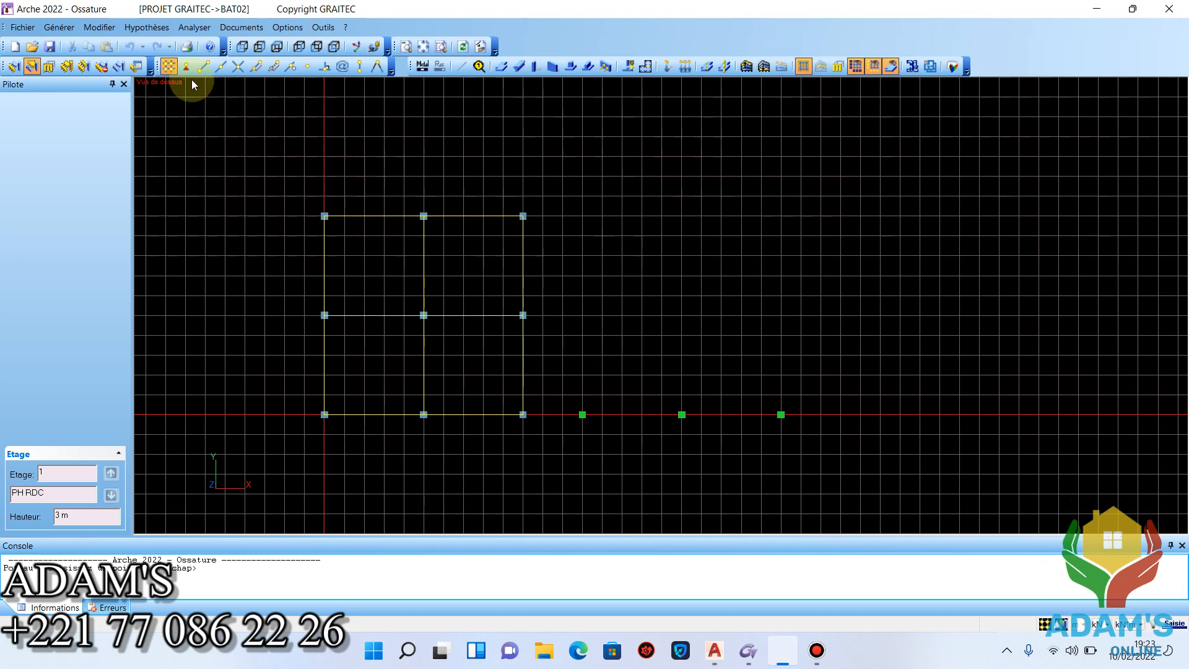
{"action": "left_click", "coordinate": [94, 29]}
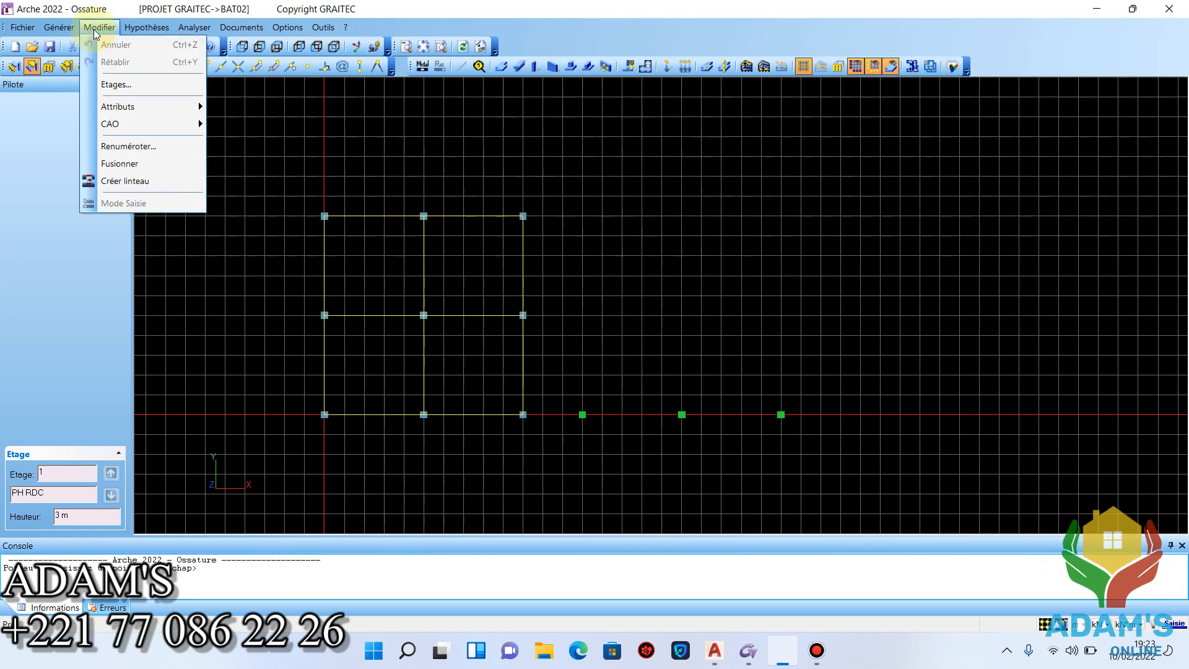
{"action": "mouse_move", "coordinate": [195, 132]}
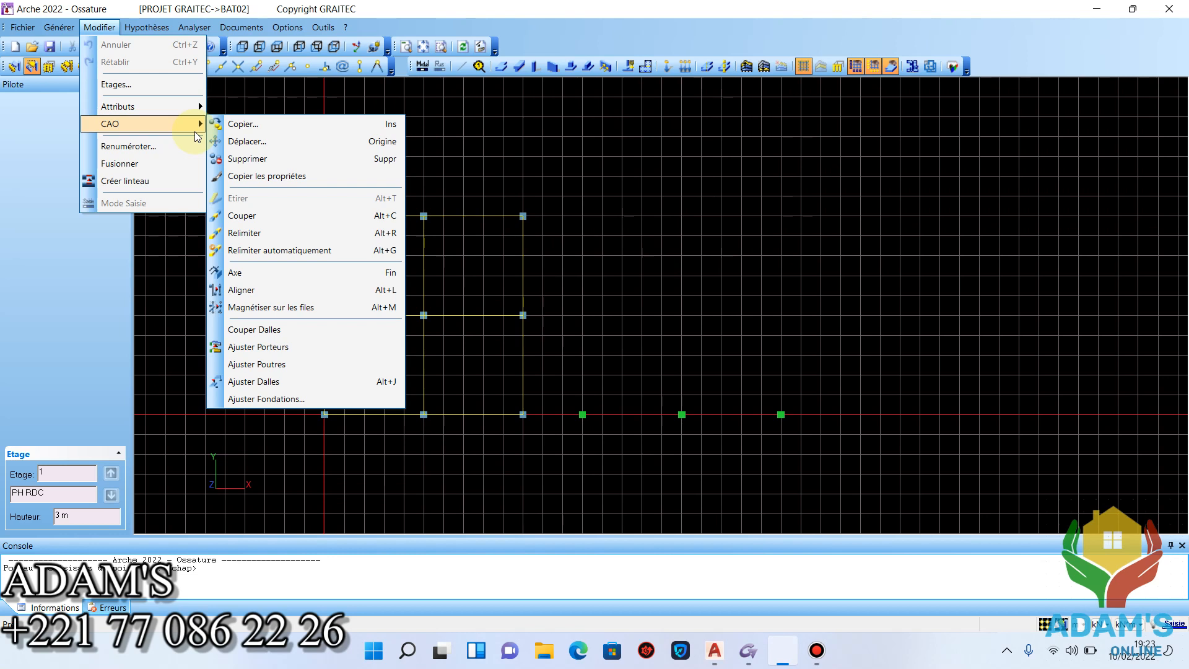
{"action": "left_click", "coordinate": [227, 124]}
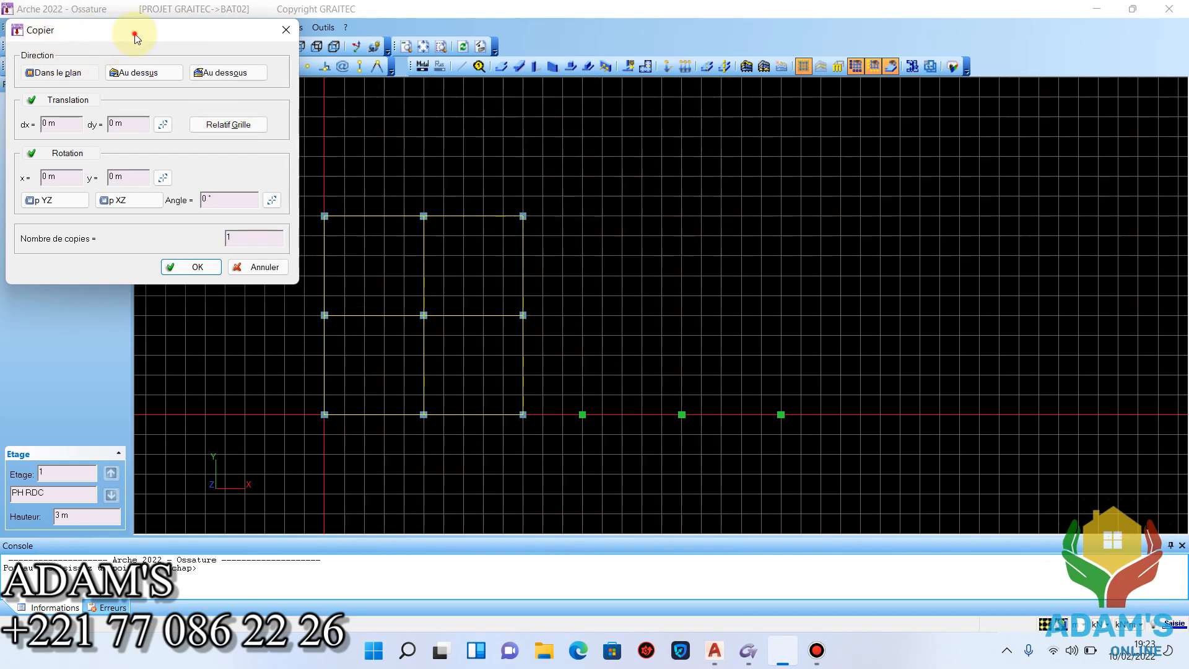
{"action": "left_click_drag", "start_coordinate": [135, 34], "coordinate": [640, 116]}
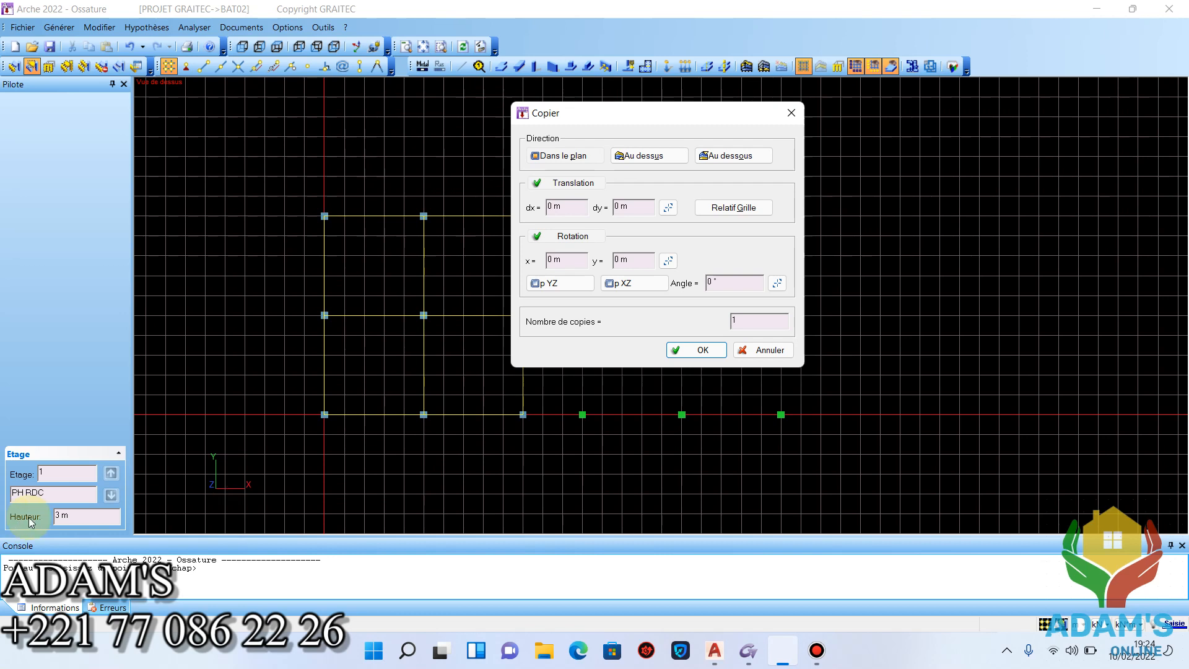
{"action": "double_click", "coordinate": [614, 206]}
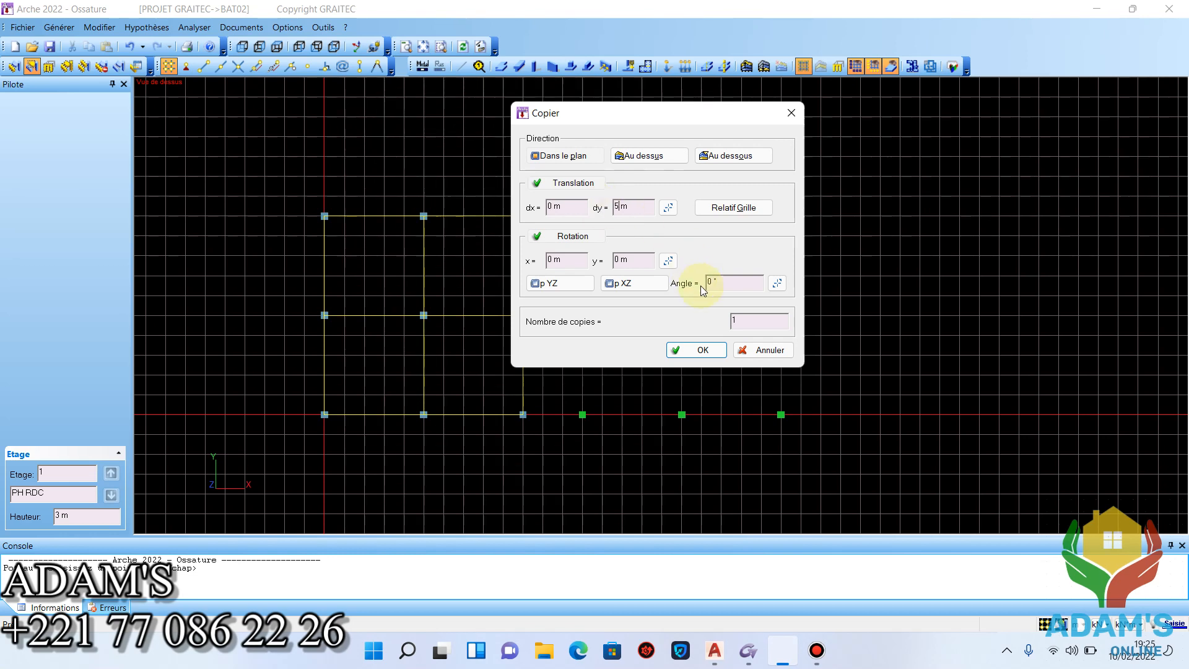
{"action": "double_click", "coordinate": [740, 320]}
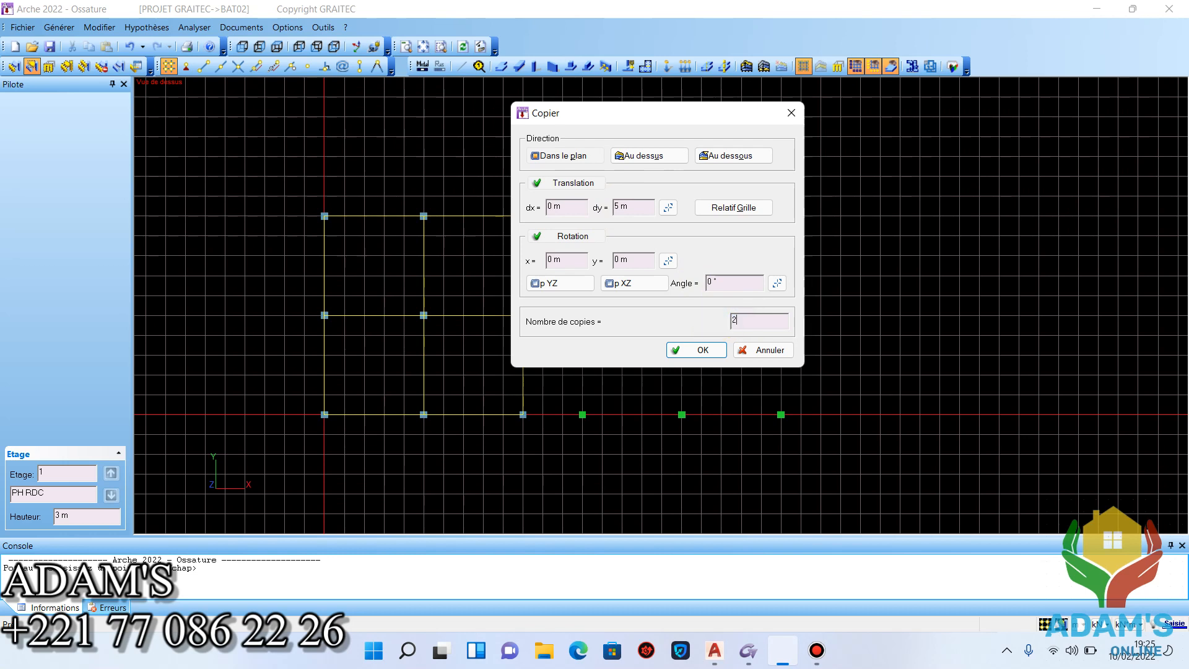
{"action": "type", "text": "2"}
{"action": "left_click", "coordinate": [700, 349]}
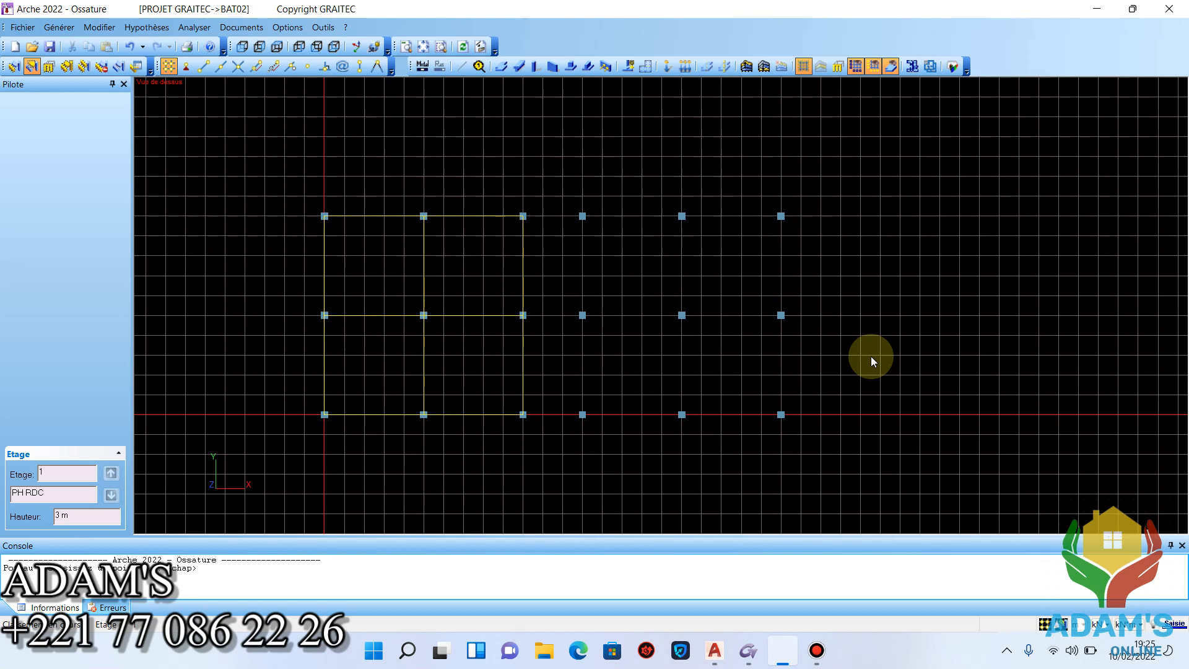
Model two beams along the X axis, snapping to the columns at X = 13, 18 and 23 m.
{"action": "left_click", "coordinate": [518, 70]}
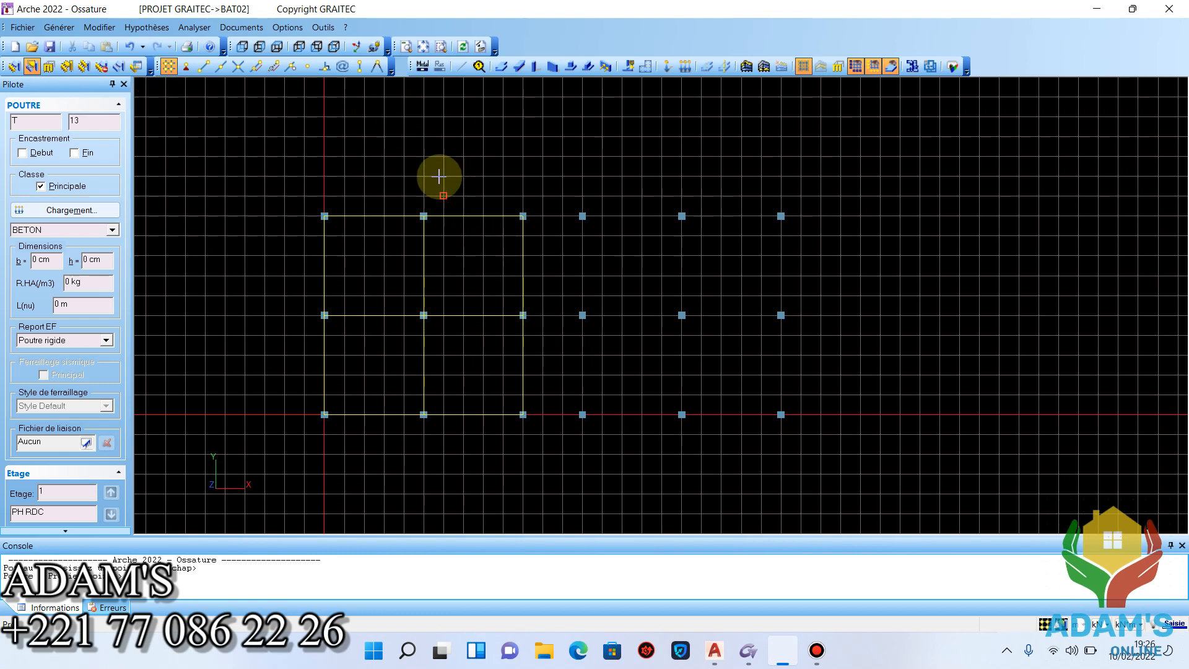
{"action": "left_click", "coordinate": [360, 67]}
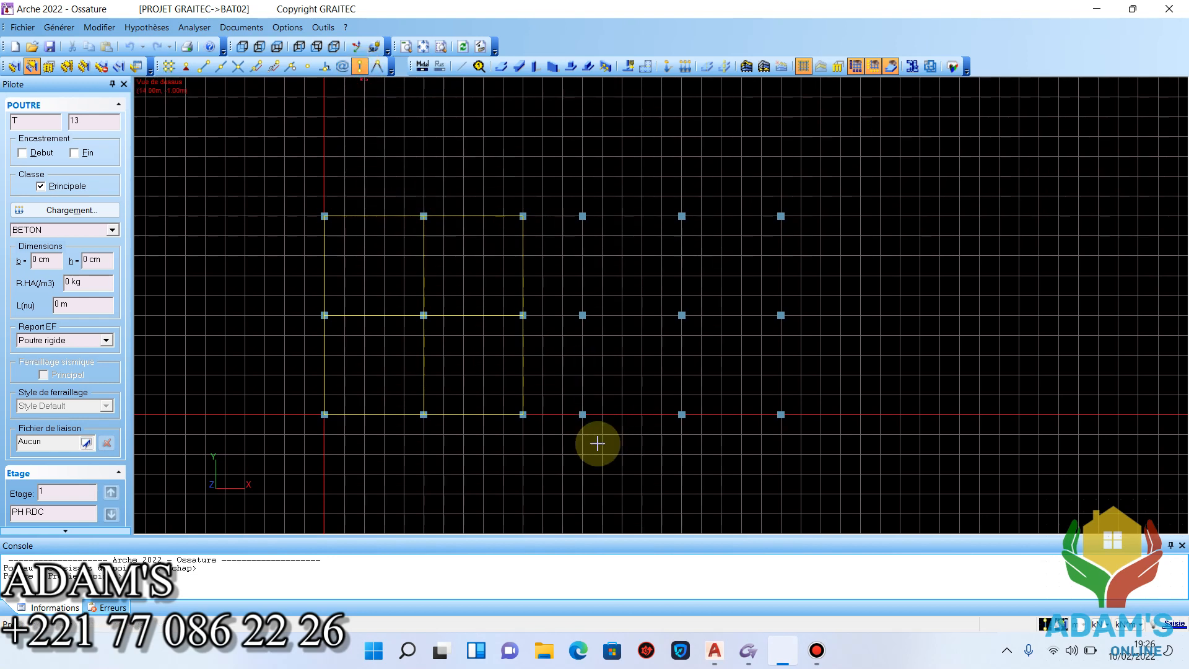
{"action": "left_click", "coordinate": [582, 414]}
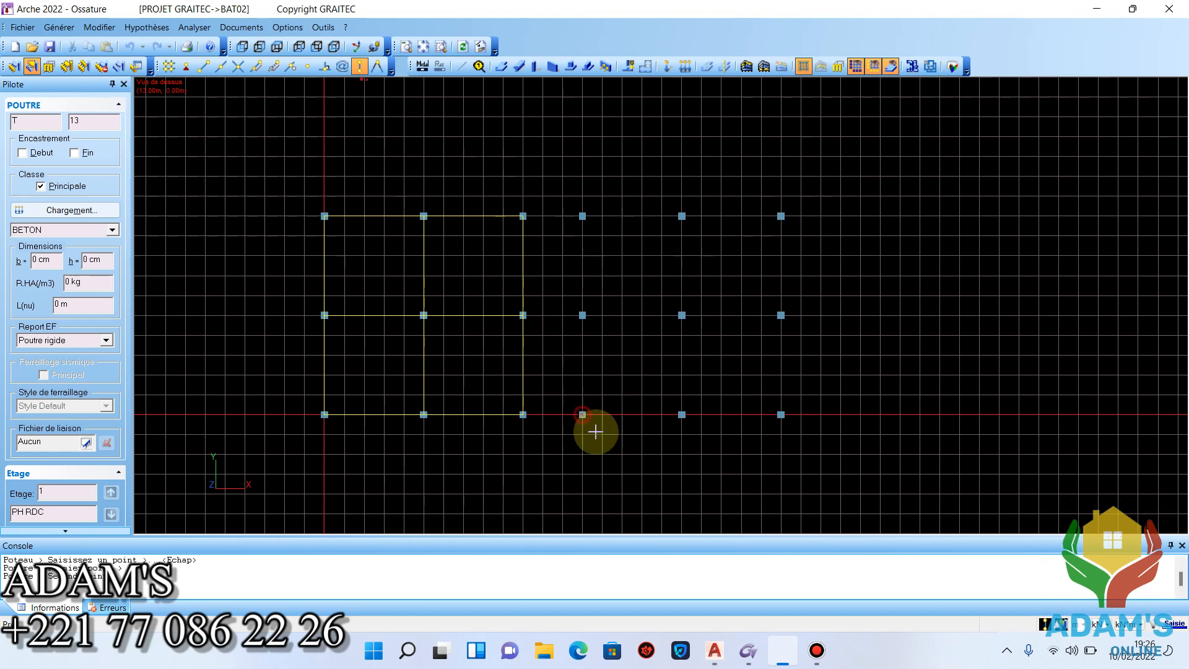
{"action": "left_click", "coordinate": [682, 414]}
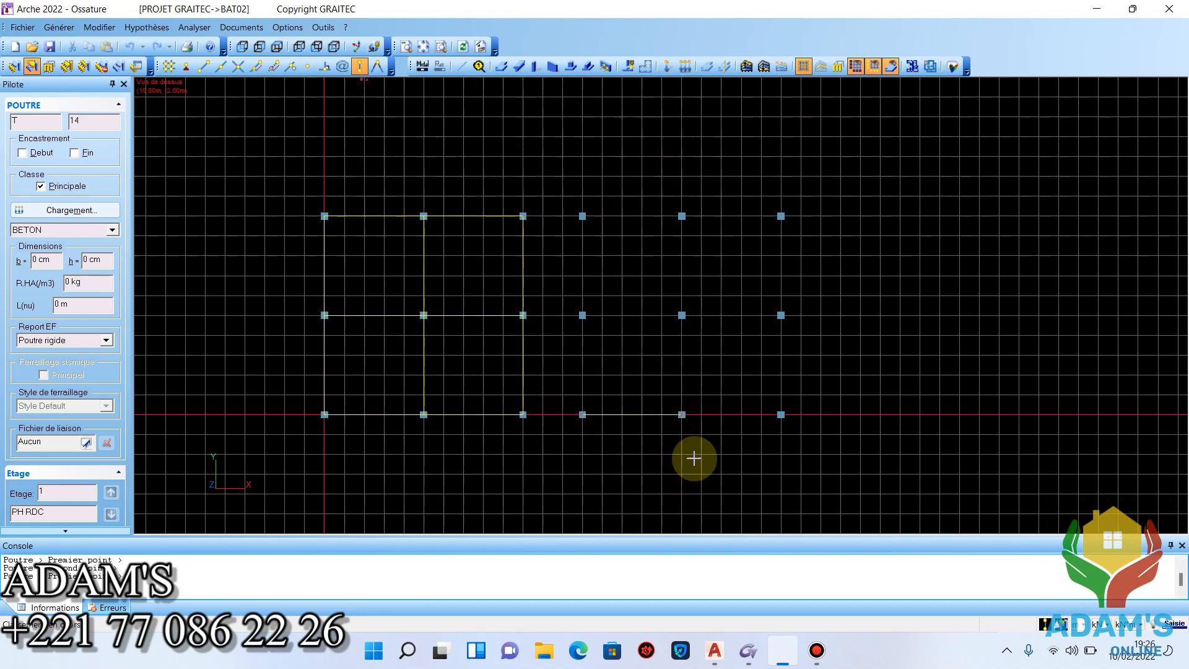
{"action": "left_click", "coordinate": [781, 414]}
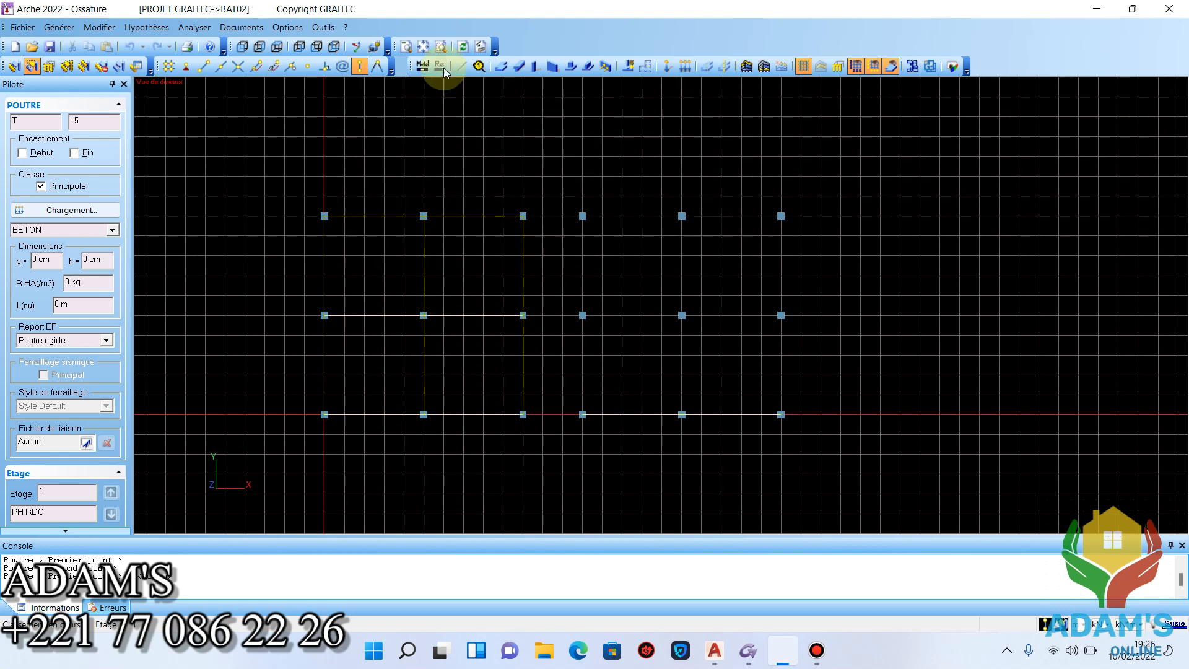
Copy the two new beams on the X axis twice with dy = 5 m to span the upper column rows.
{"action": "left_click", "coordinate": [14, 66]}
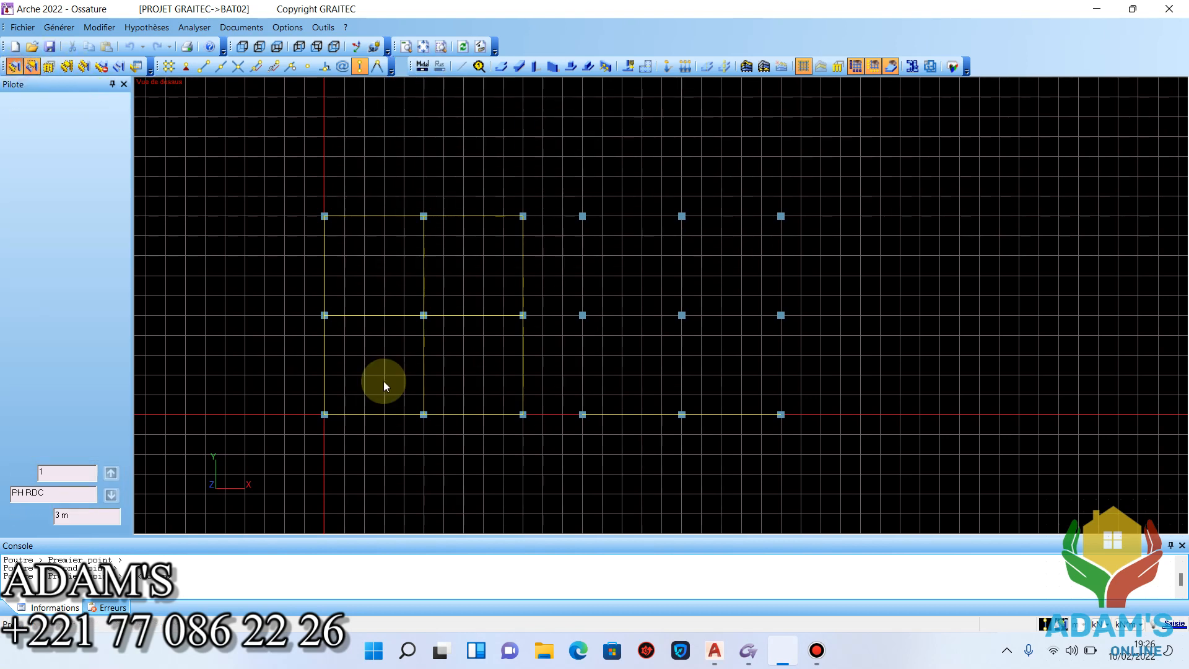
{"action": "left_click", "coordinate": [627, 414]}
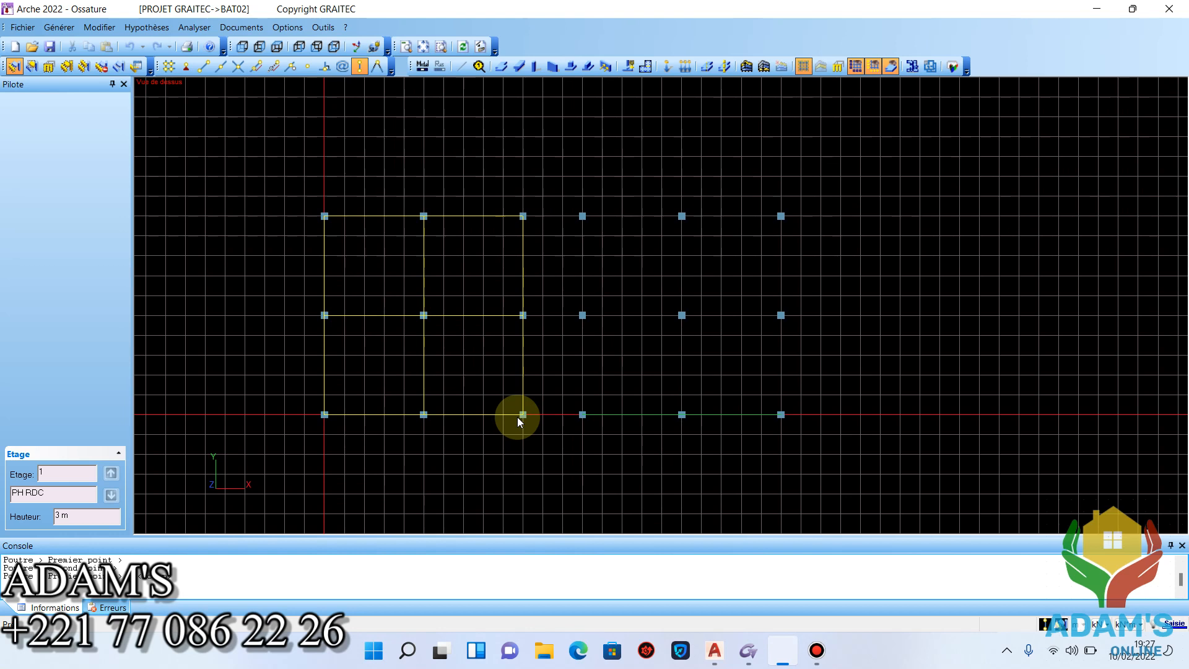
{"action": "right_click", "coordinate": [660, 419]}
{"action": "mouse_move", "coordinate": [741, 528]}
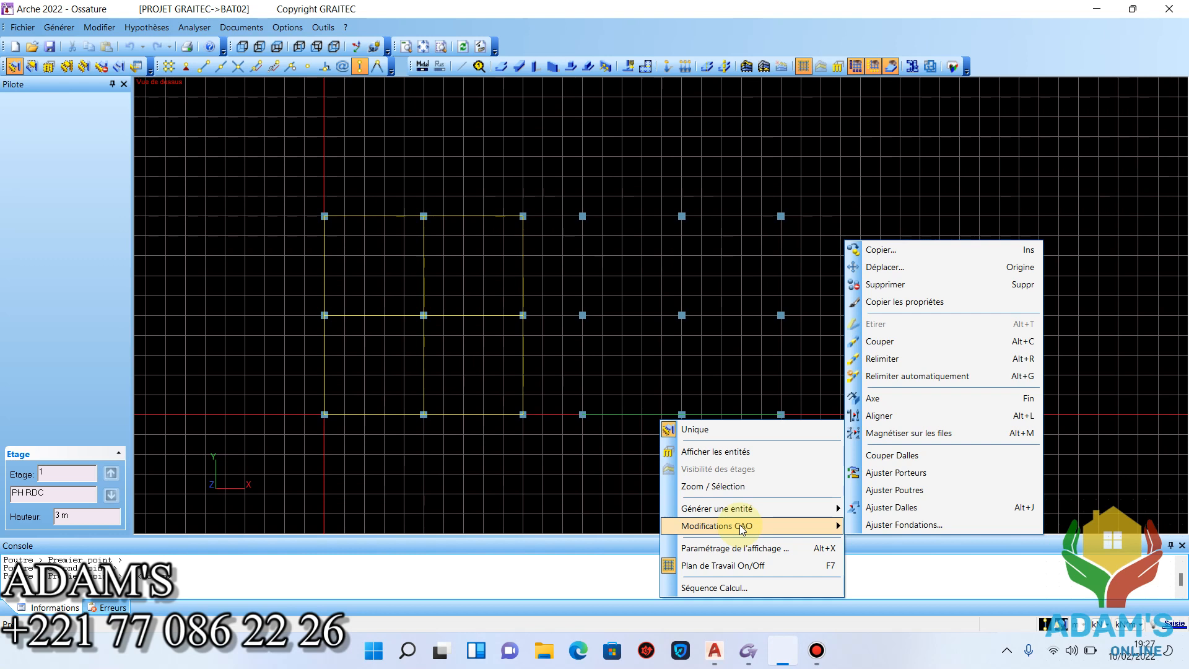
{"action": "left_click", "coordinate": [890, 248]}
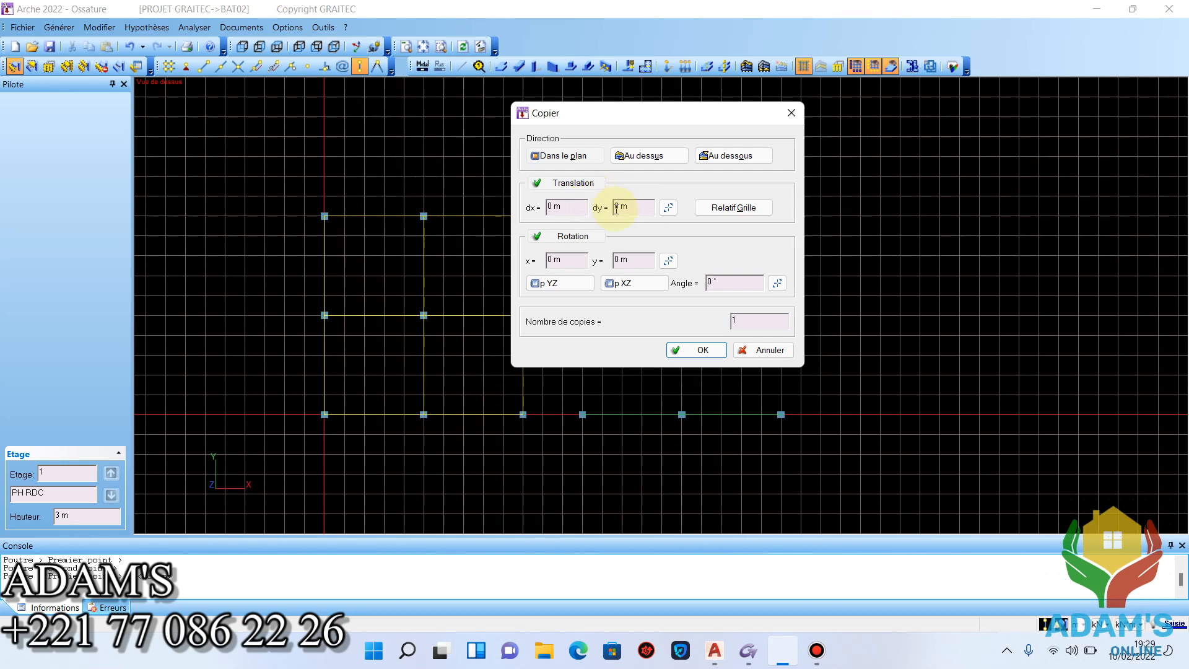
{"action": "double_click", "coordinate": [617, 206]}
{"action": "type", "text": "5"}
{"action": "double_click", "coordinate": [737, 320]}
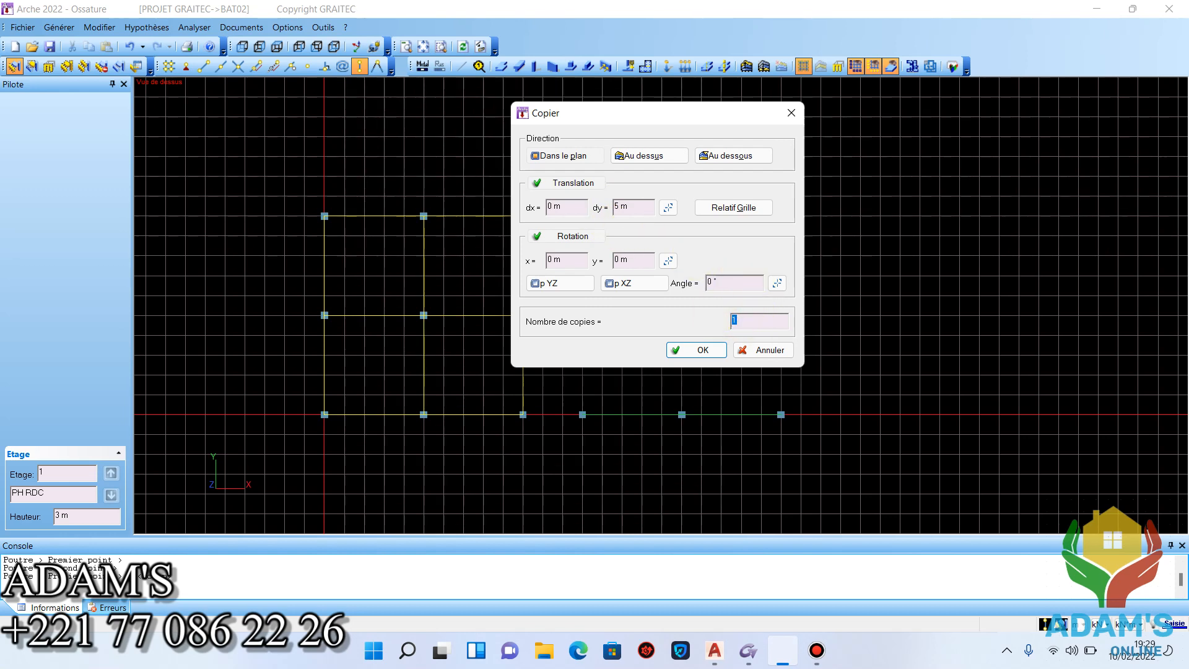
{"action": "type", "text": "2"}
{"action": "key", "text": "Return"}
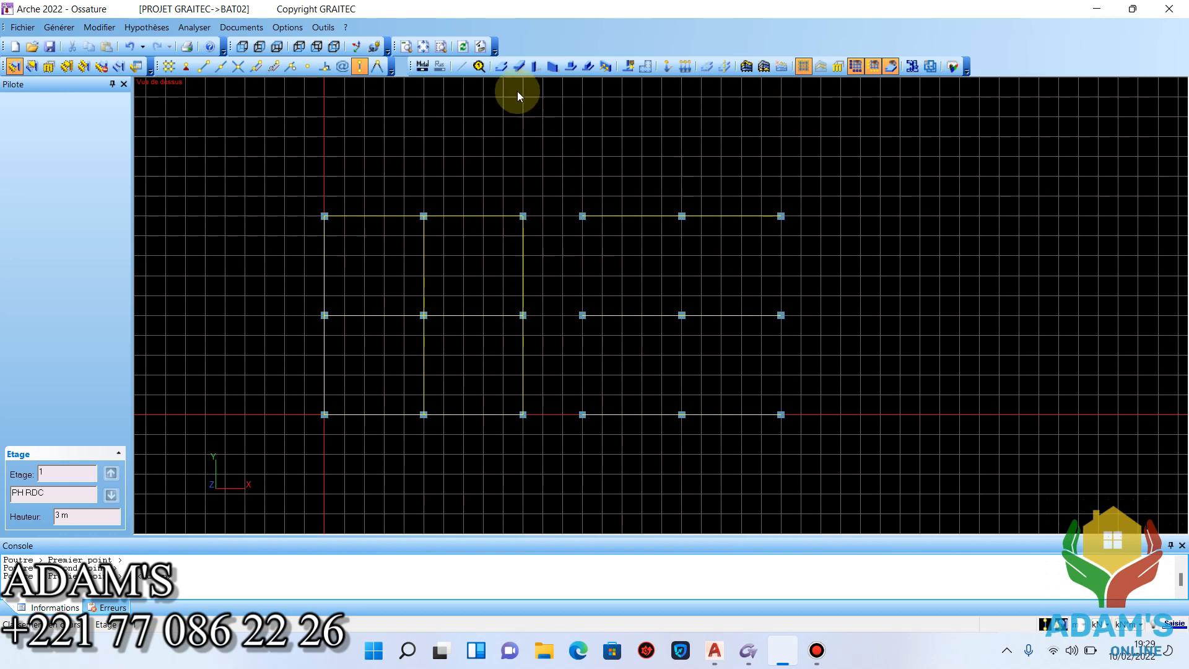
Model two beams in the Y direction linking the three columns at X = 13 m.
{"action": "left_click", "coordinate": [519, 66]}
{"action": "left_click", "coordinate": [583, 414]}
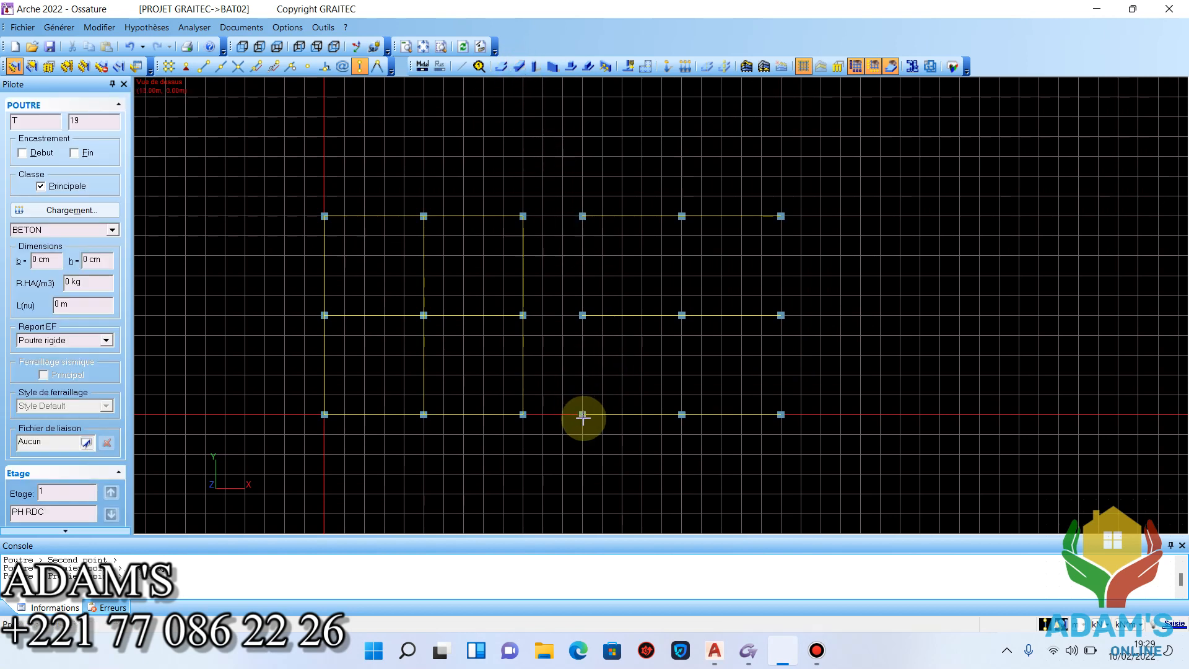
{"action": "left_click", "coordinate": [583, 316]}
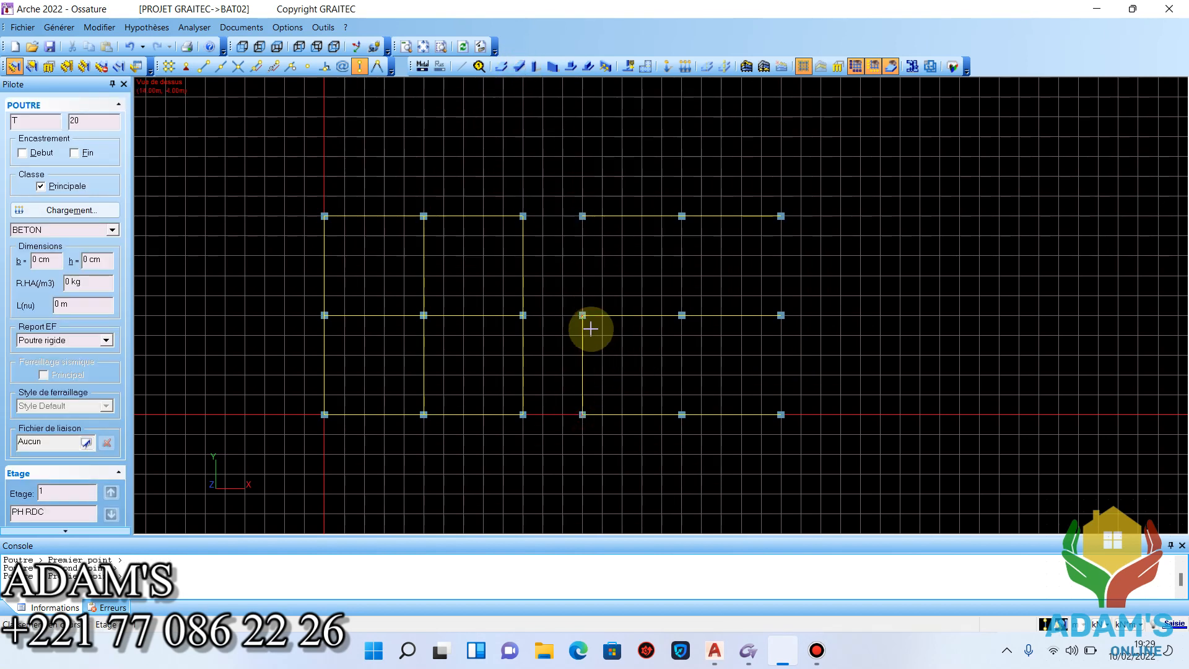
{"action": "left_click", "coordinate": [582, 316]}
{"action": "left_click", "coordinate": [582, 216]}
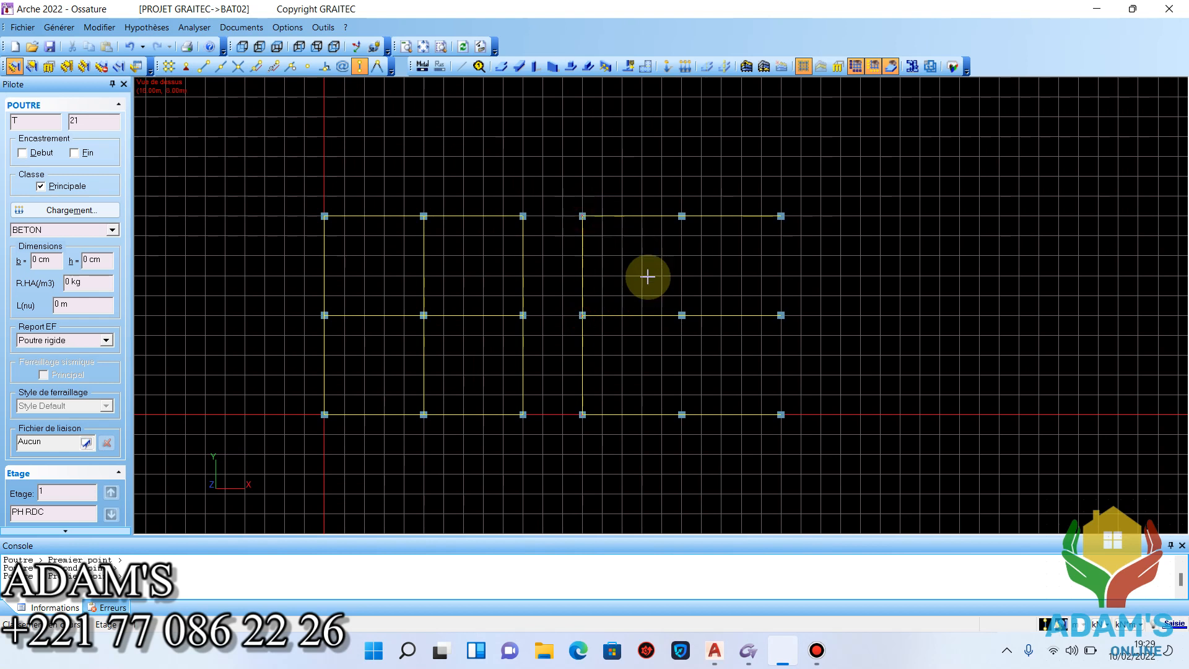
Copy the two Y-direction beams at X = 13 m twice with dx = 5 m onto the remaining column lines.
{"action": "left_click", "coordinate": [13, 65]}
{"action": "left_click", "coordinate": [583, 263]}
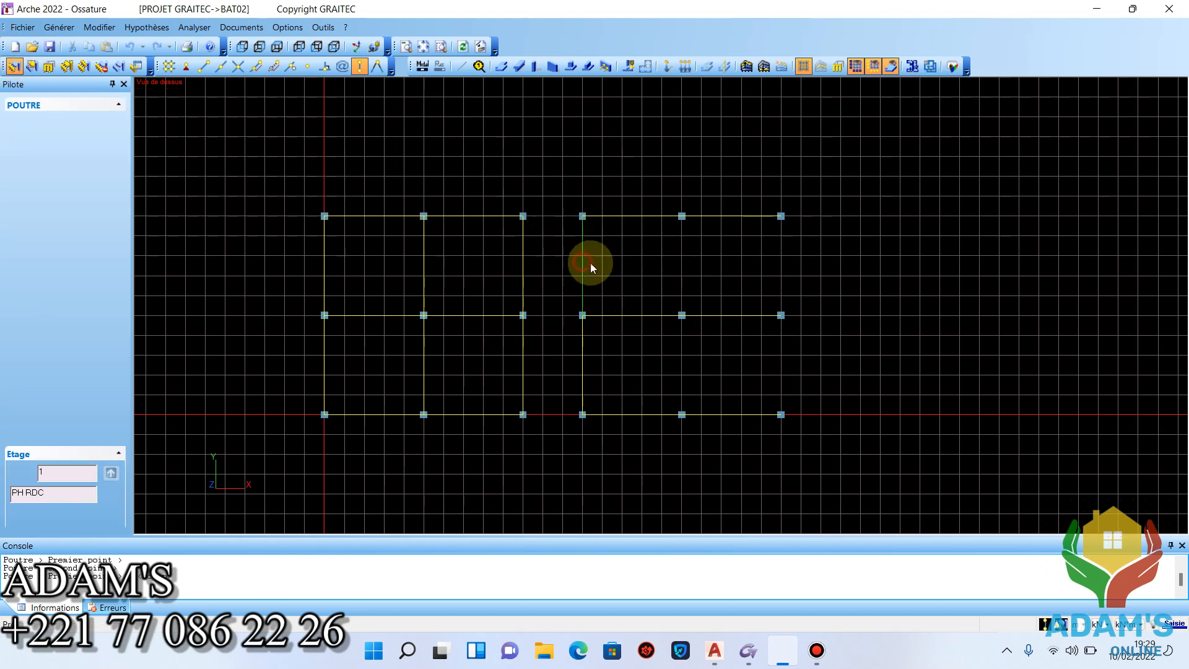
{"action": "right_click", "coordinate": [583, 364]}
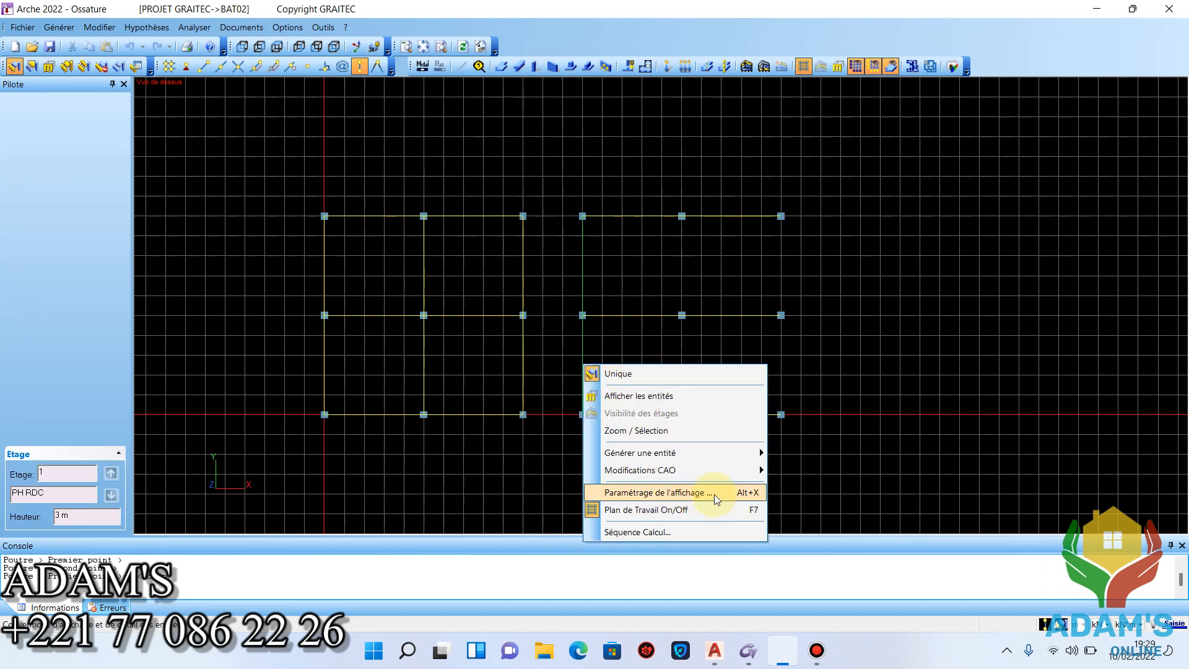
{"action": "mouse_move", "coordinate": [752, 471]}
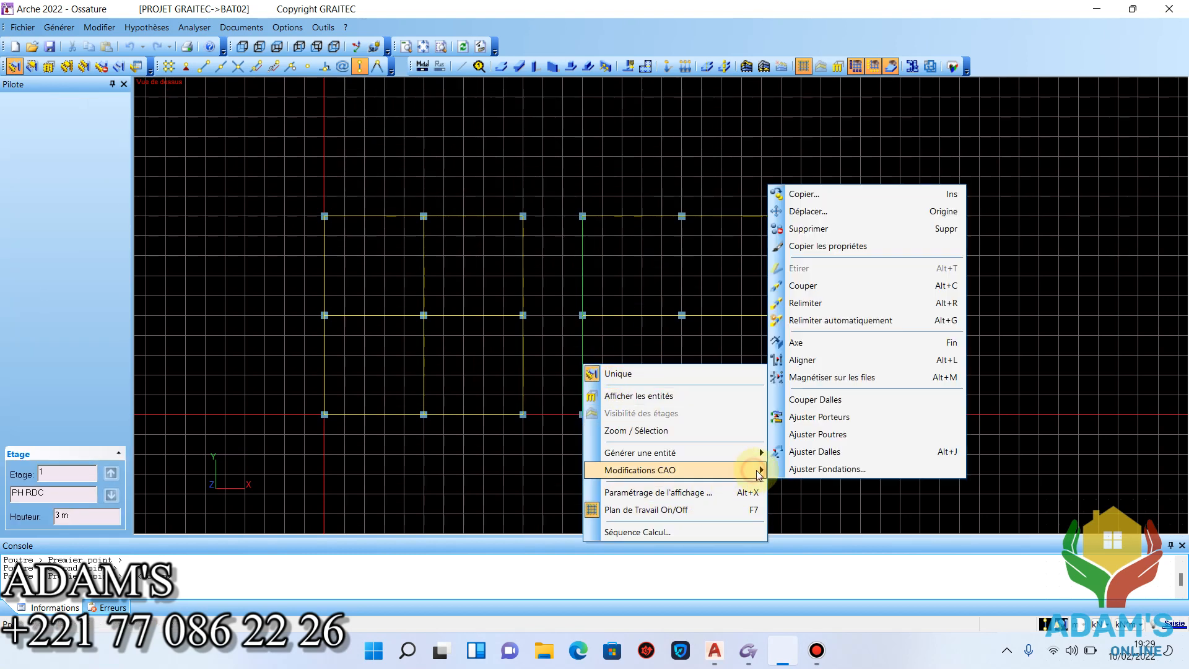
{"action": "left_click", "coordinate": [849, 194]}
{"action": "left_click_drag", "start_coordinate": [625, 116], "coordinate": [309, 133]}
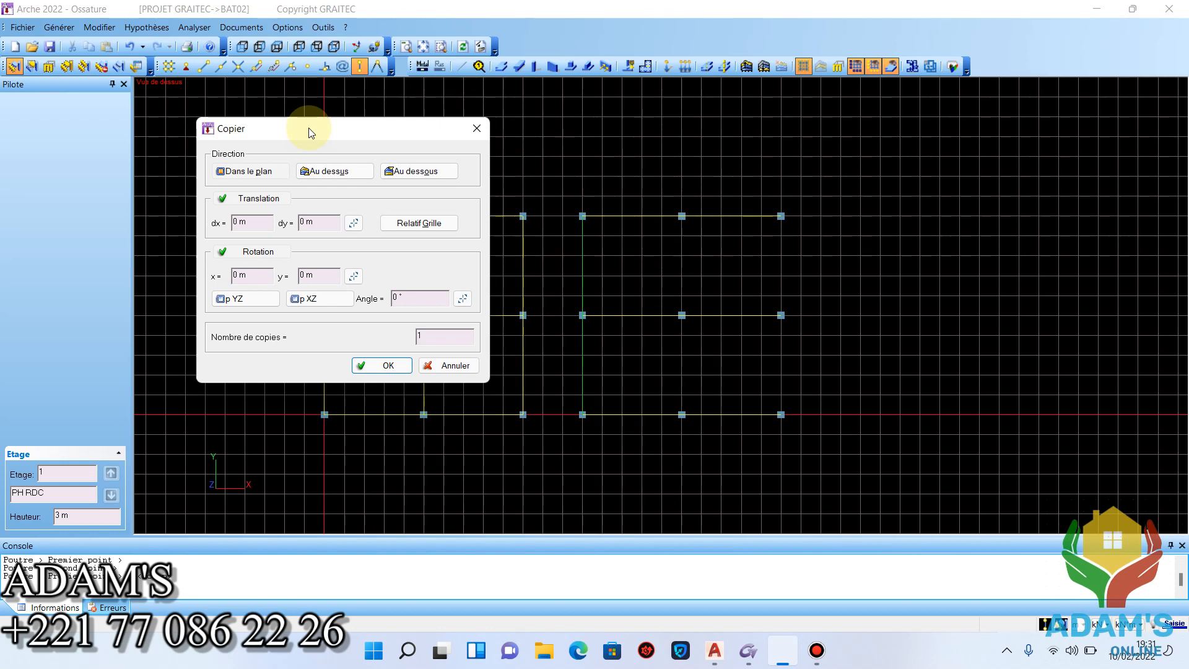
{"action": "double_click", "coordinate": [245, 226]}
{"action": "type", "text": "5"}
{"action": "double_click", "coordinate": [421, 335]}
{"action": "type", "text": "2"}
{"action": "left_click", "coordinate": [389, 371]}
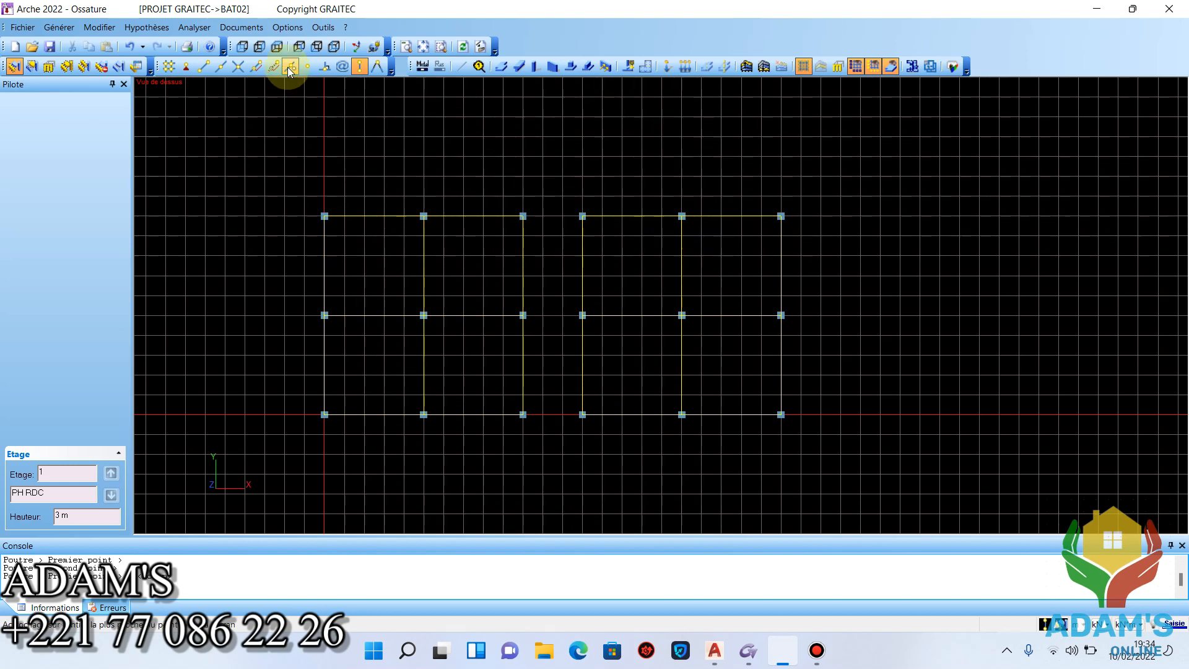
Start creating a grid line (File), hide the Pilote panel and restore it to show the grid line's properties.
{"action": "left_click", "coordinate": [480, 67]}
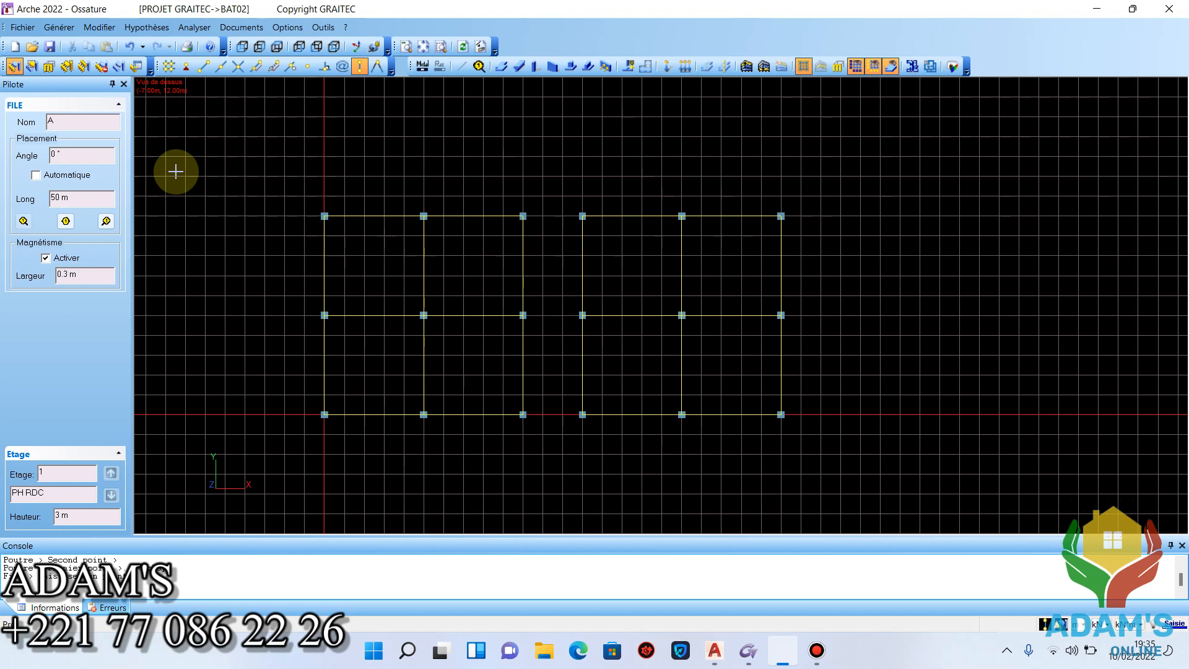
{"action": "left_click", "coordinate": [125, 85]}
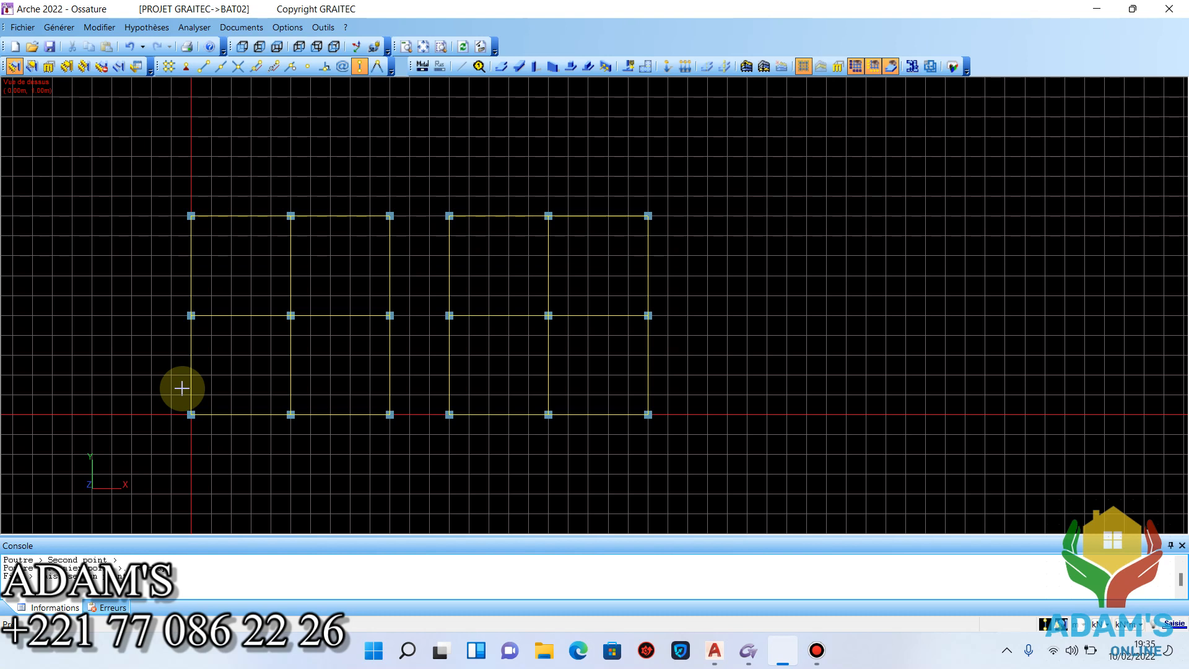
{"action": "right_click", "coordinate": [583, 36]}
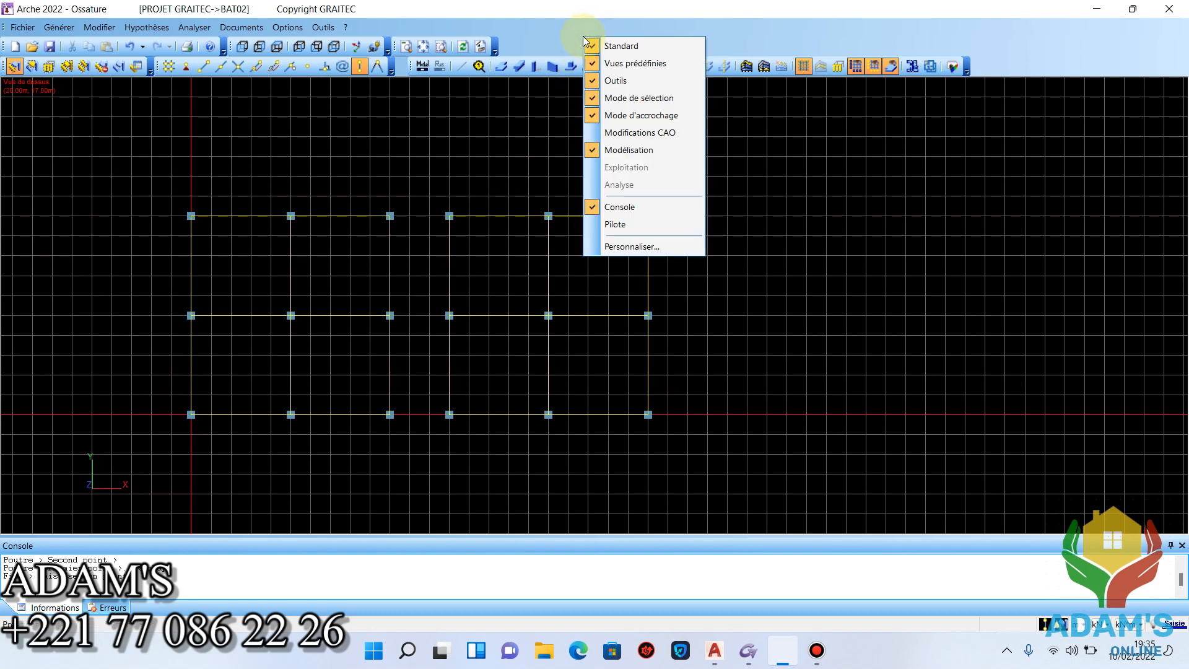
{"action": "left_click", "coordinate": [585, 225]}
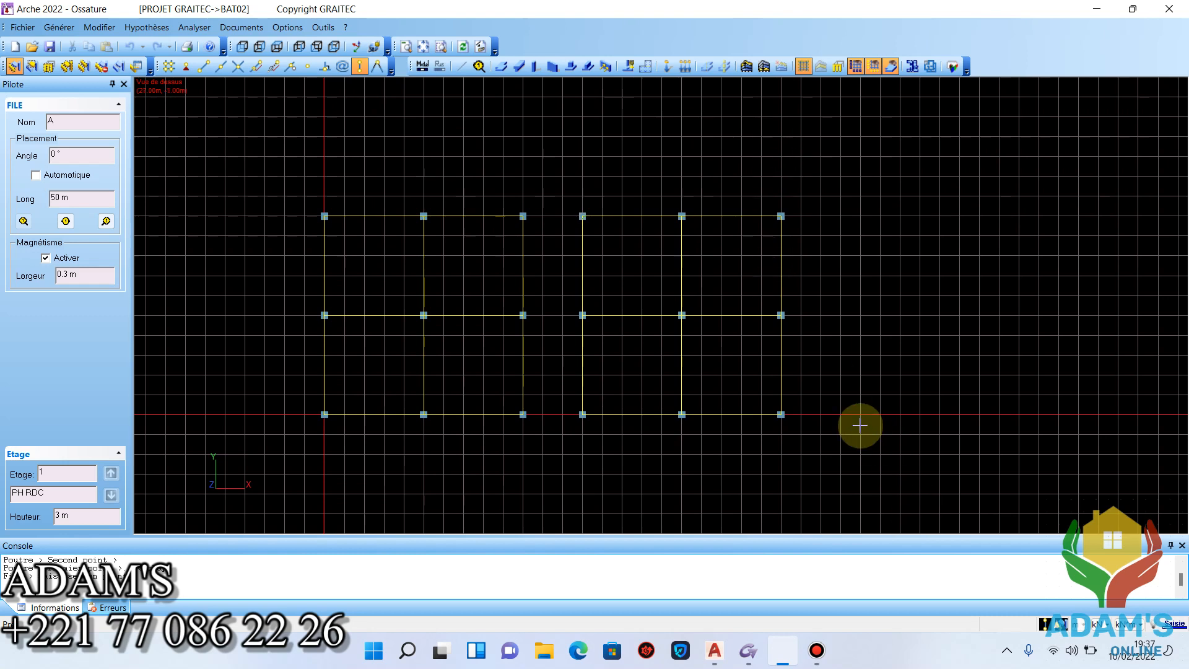
Place a 20 m grid line at 0° starting on the X axis at X = 26 m, using grid snap.
{"action": "left_click", "coordinate": [170, 66]}
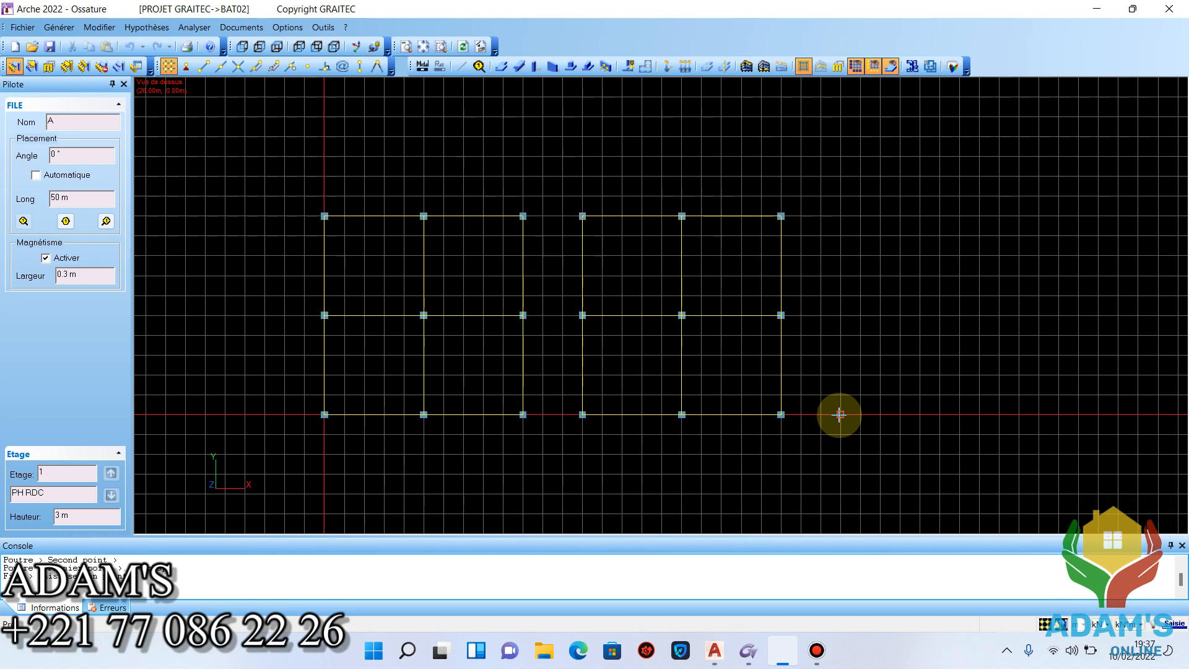
{"action": "double_click", "coordinate": [60, 197]}
{"action": "type", "text": "20"}
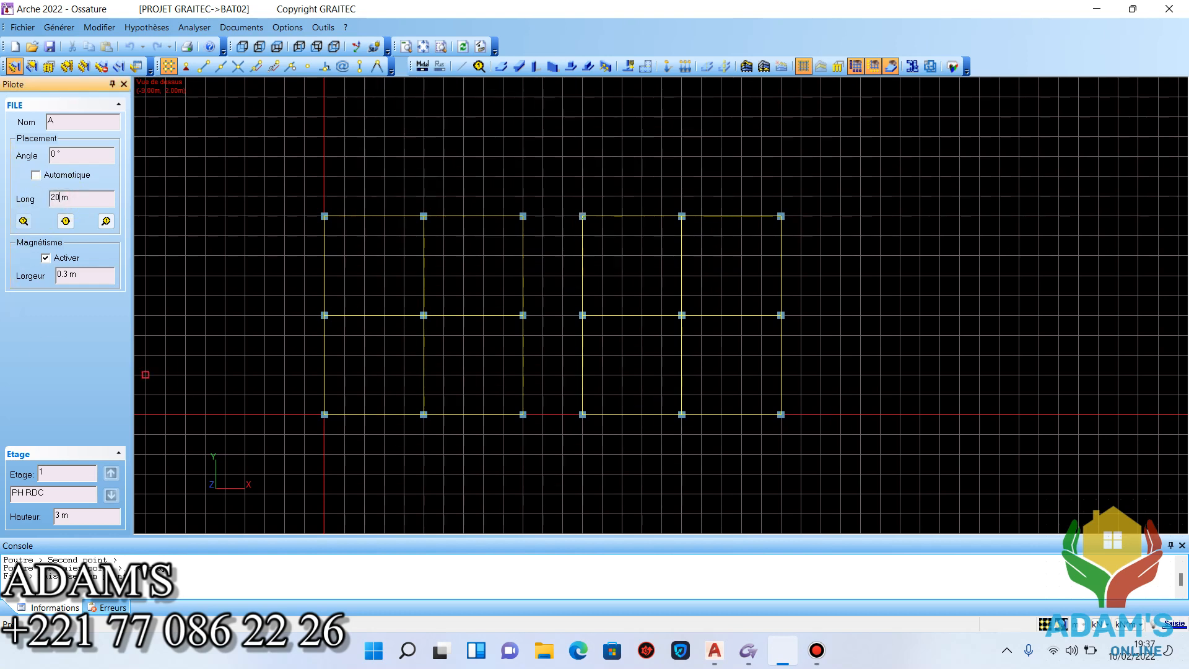
{"action": "left_click", "coordinate": [839, 414]}
{"action": "scroll", "coordinate": [696, 415], "scroll_direction": "down", "scroll_amount": 1}
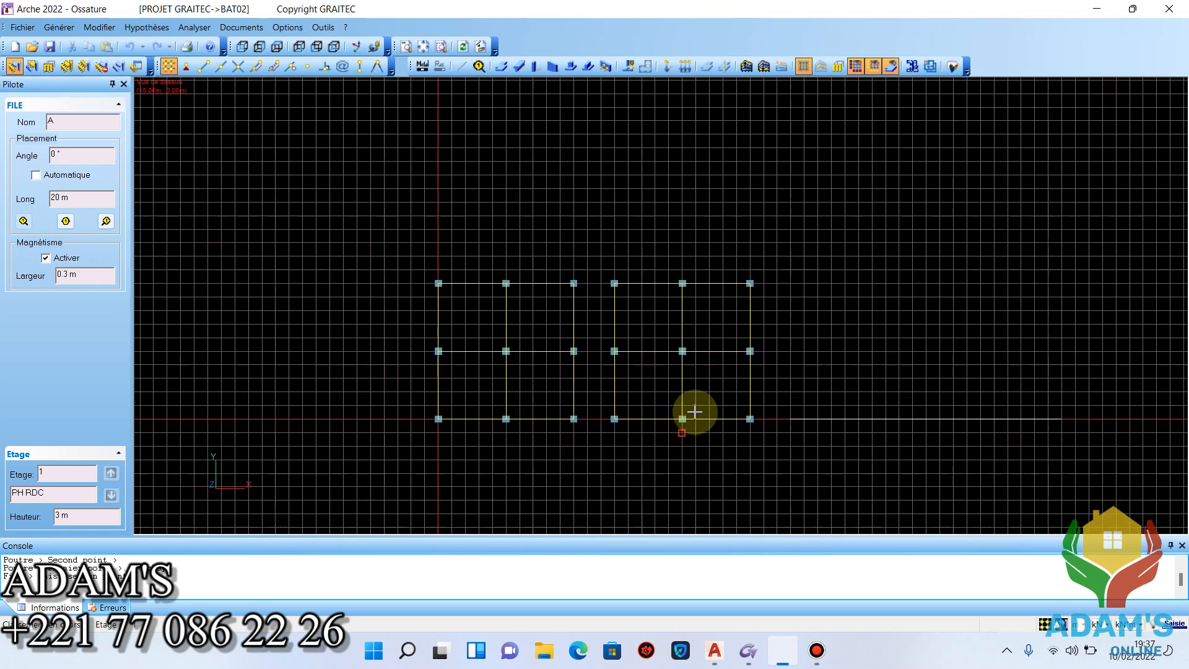
{"action": "scroll", "coordinate": [900, 420], "scroll_direction": "up", "scroll_amount": 1}
{"action": "scroll", "coordinate": [900, 420], "scroll_direction": "up", "scroll_amount": 1}
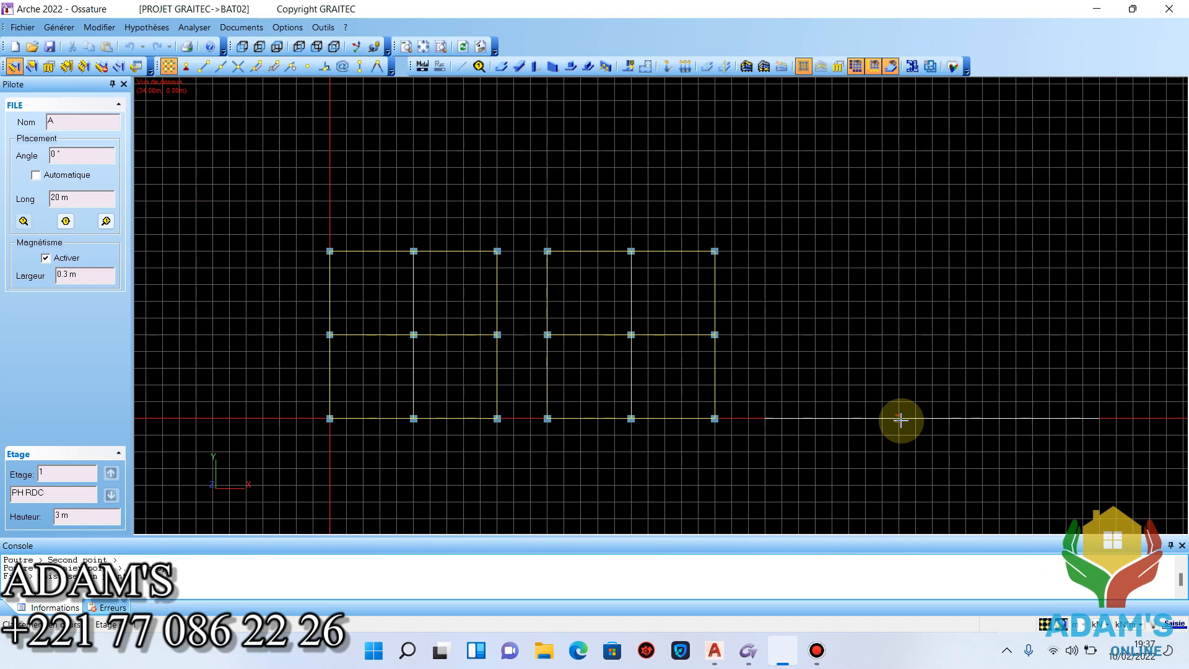
{"action": "key", "text": "Escape"}
Copy the horizontal grid line twice with dy = 5 m.
{"action": "left_click", "coordinate": [902, 421]}
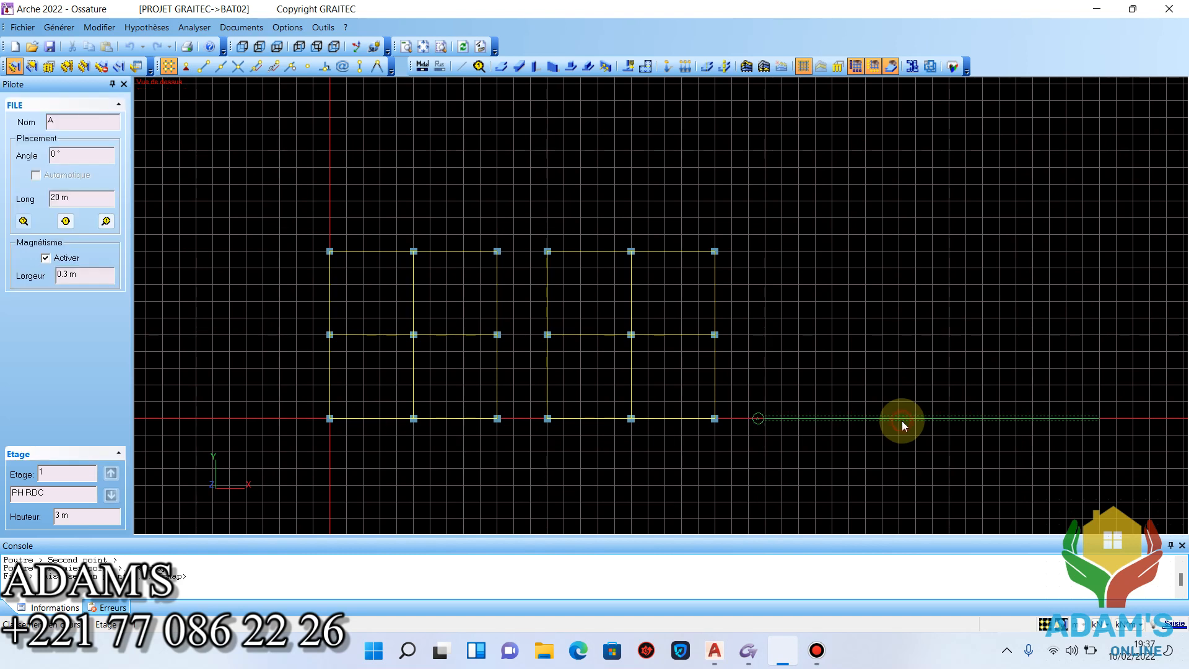
{"action": "right_click", "coordinate": [917, 429]}
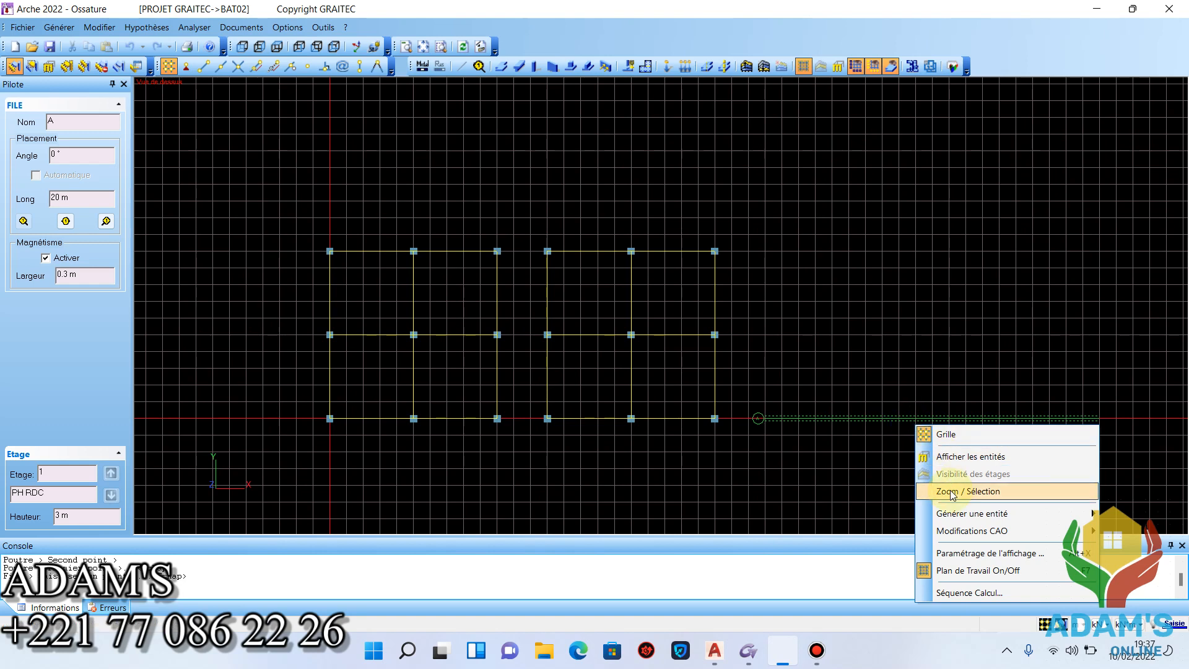
{"action": "mouse_move", "coordinate": [970, 531]}
{"action": "left_click", "coordinate": [752, 255]}
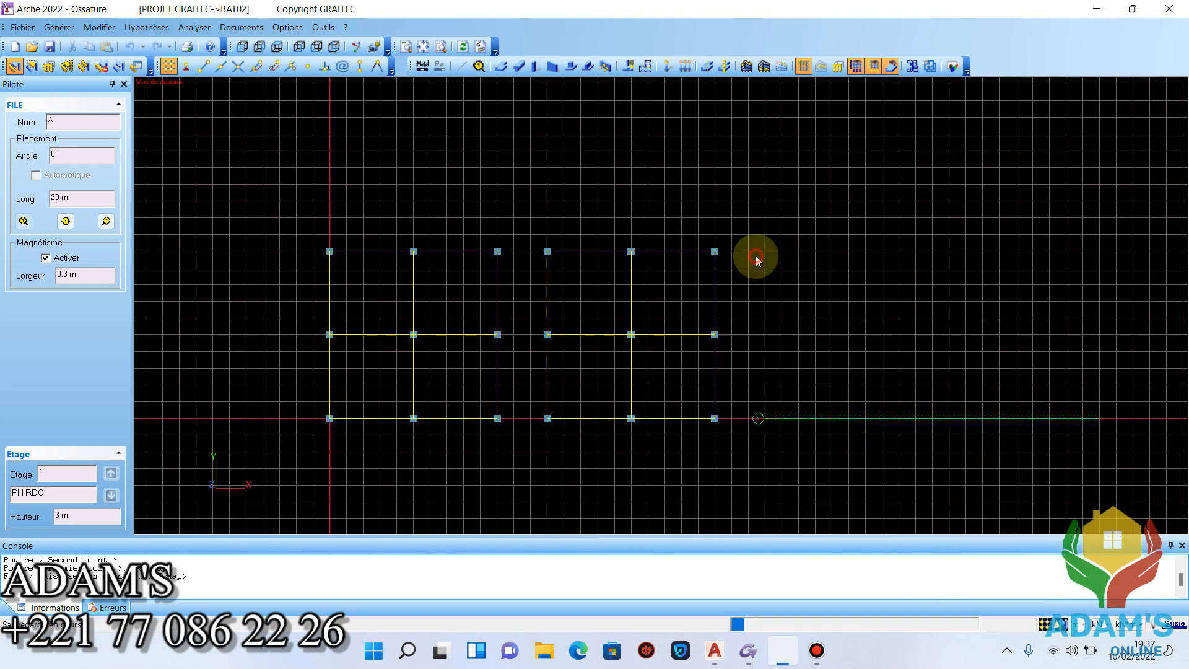
{"action": "left_click", "coordinate": [307, 223]}
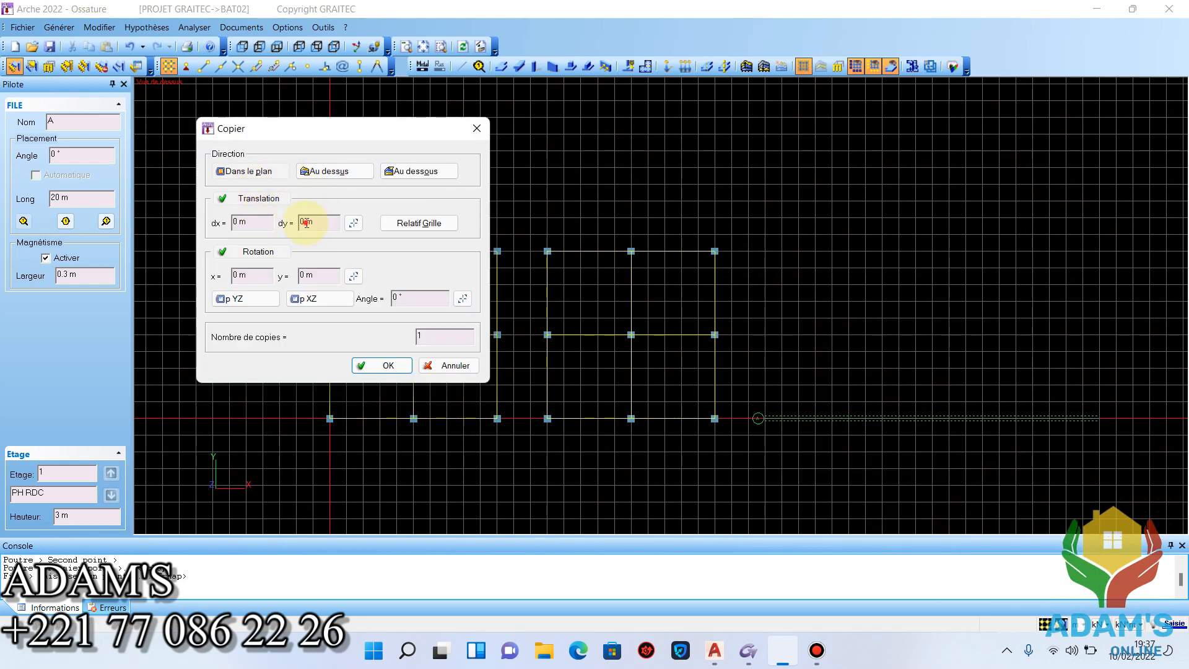
{"action": "double_click", "coordinate": [300, 224]}
{"action": "type", "text": "5m"}
{"action": "double_click", "coordinate": [432, 336]}
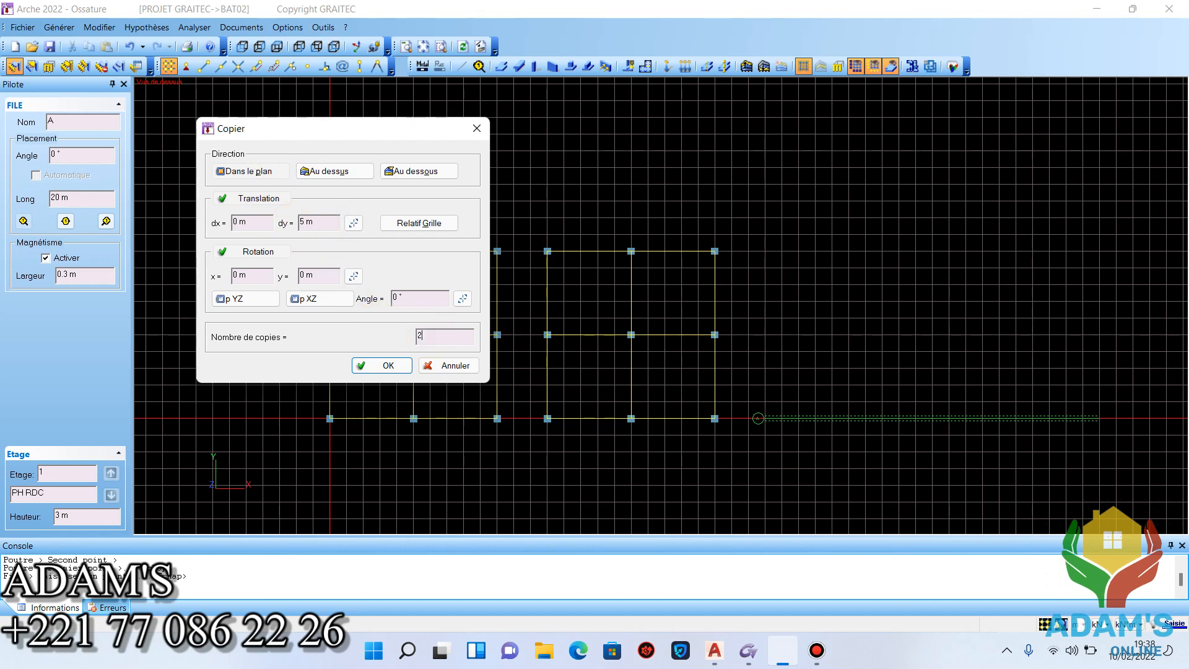
{"action": "left_click", "coordinate": [373, 369]}
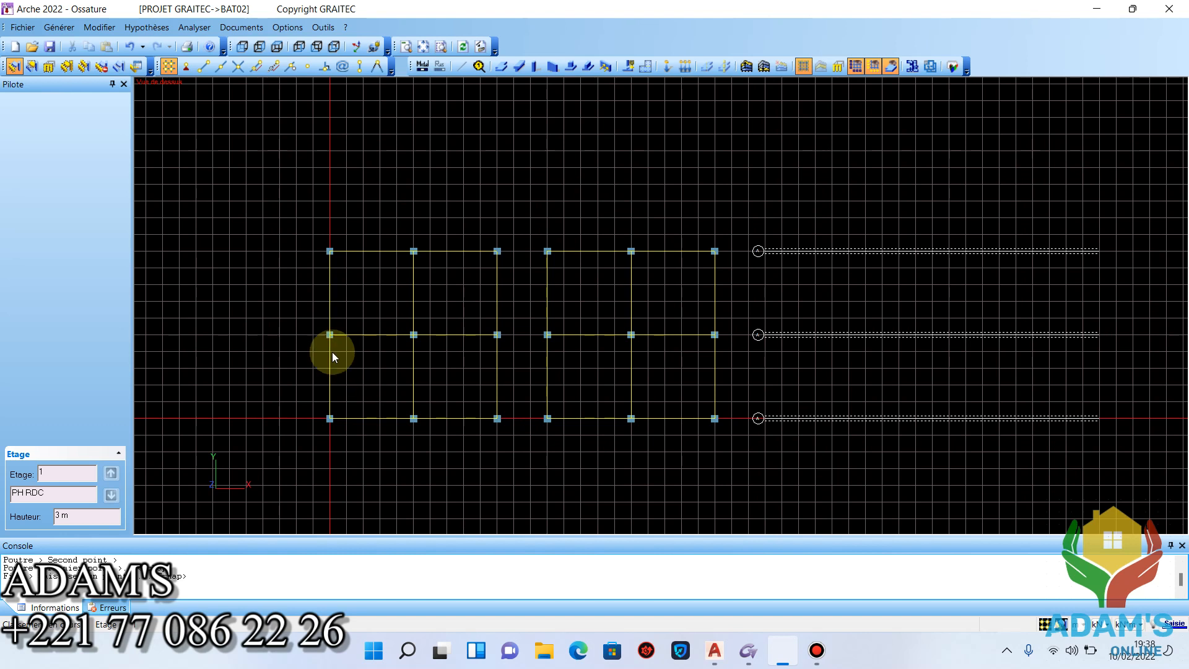
Place a 20 m grid line at 90° starting at X = 27 m, Y = -2 m, crossing the horizontal grid lines.
{"action": "left_click", "coordinate": [479, 72]}
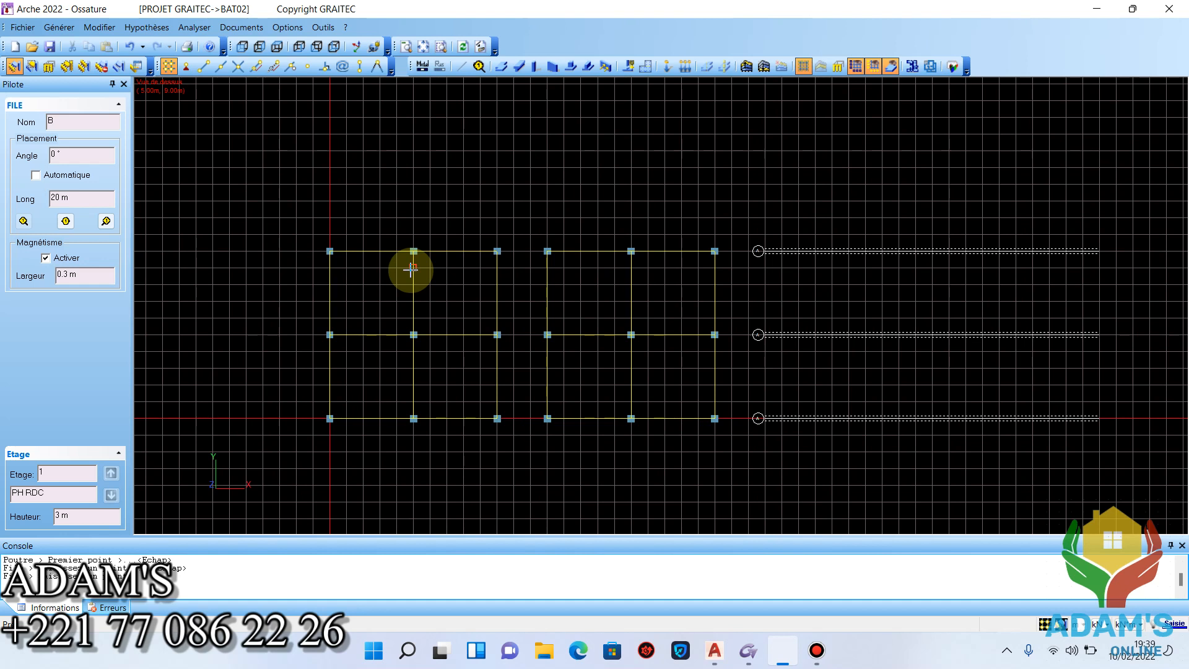
{"action": "left_click", "coordinate": [81, 157]}
{"action": "type", "text": "90"}
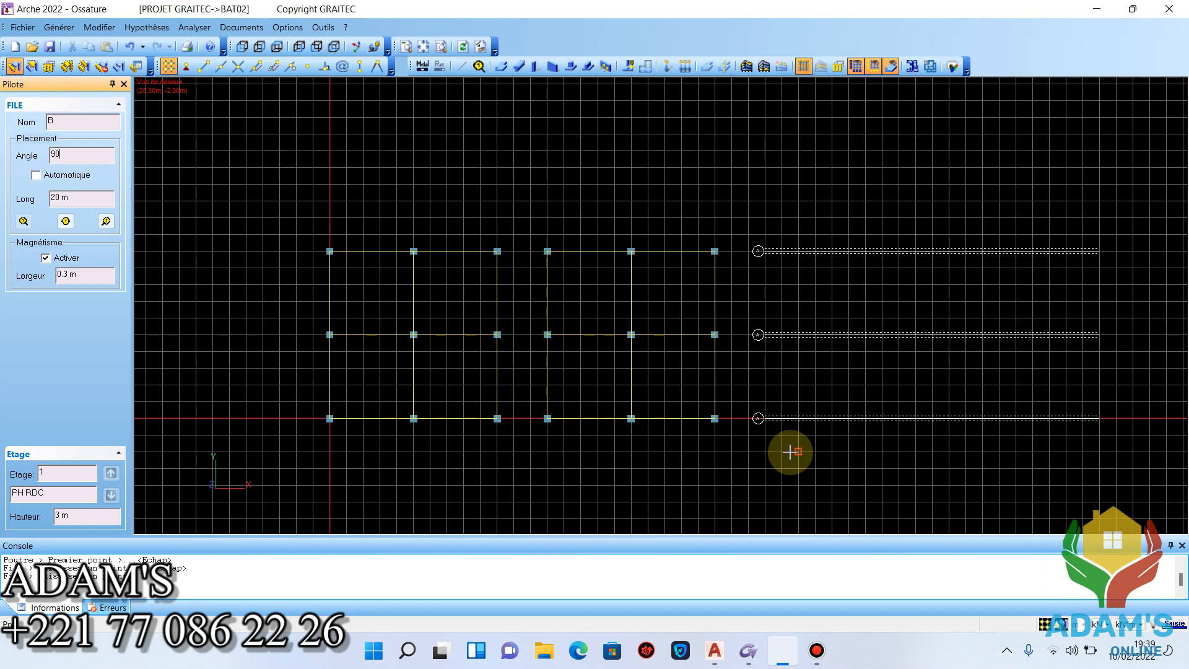
{"action": "key", "text": "Return"}
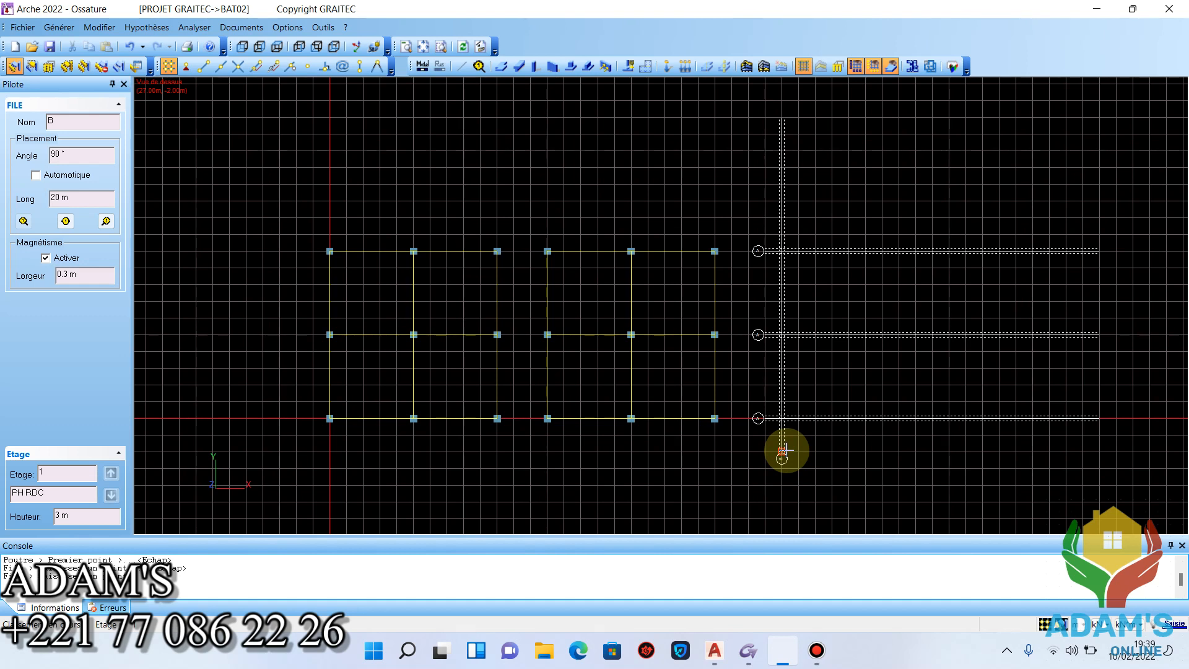
{"action": "left_click", "coordinate": [783, 451]}
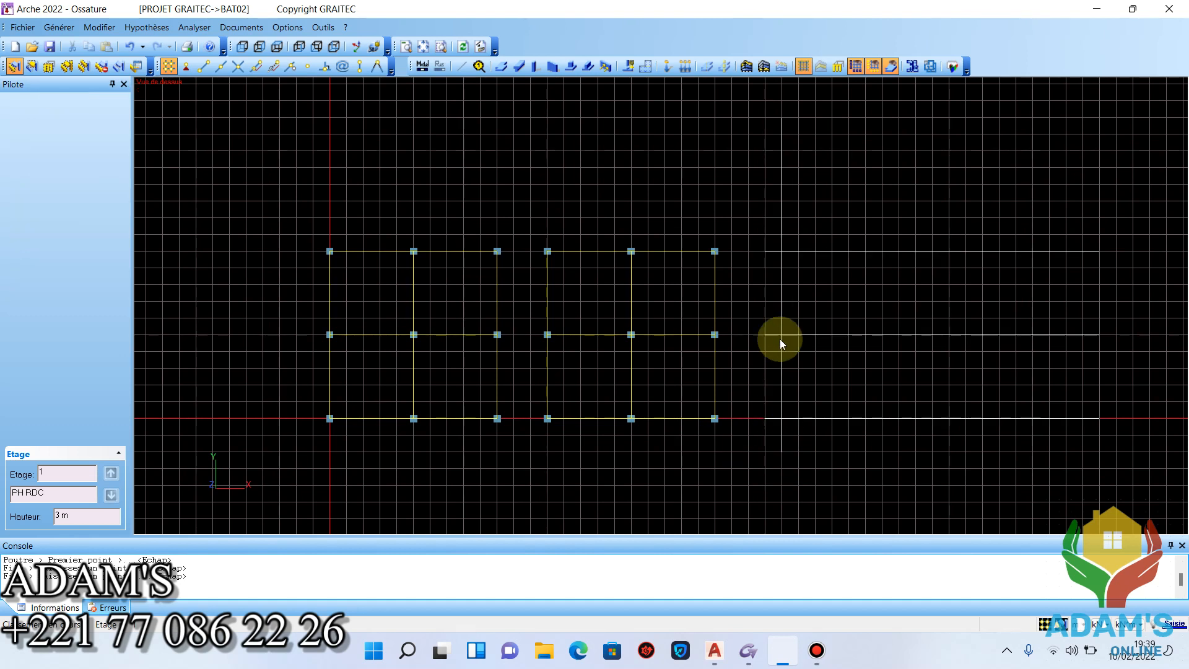
Copy the vertical grid line twice with dx = 5 m.
{"action": "right_click", "coordinate": [785, 308]}
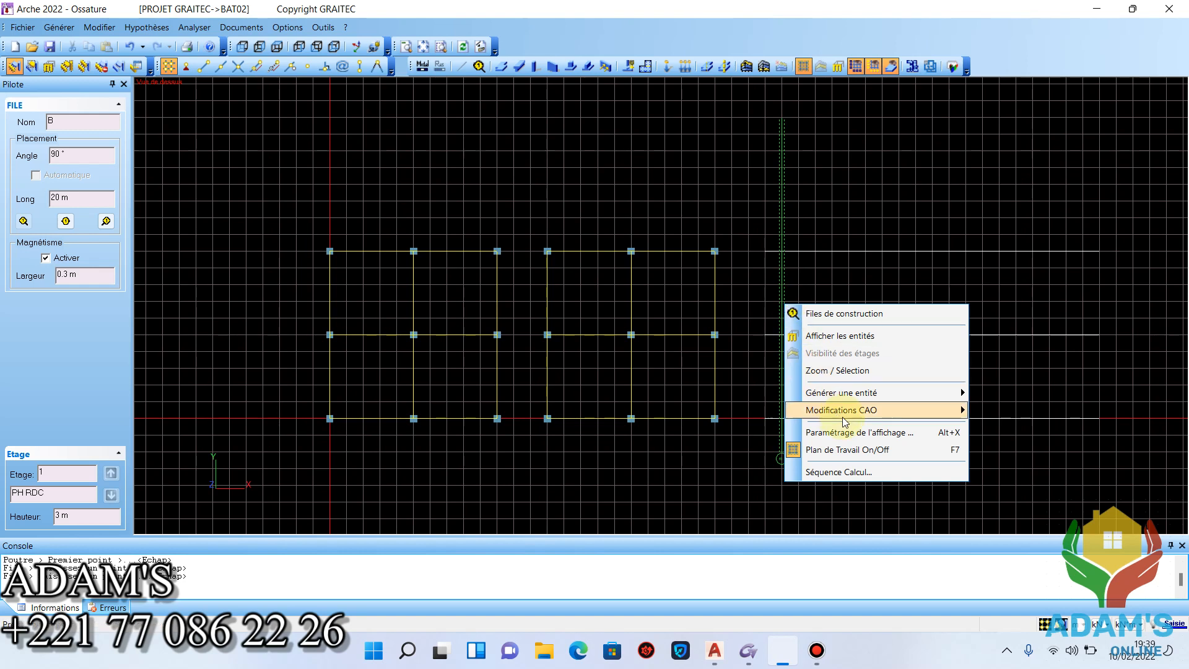
{"action": "mouse_move", "coordinate": [863, 410]}
{"action": "left_click", "coordinate": [1025, 140]}
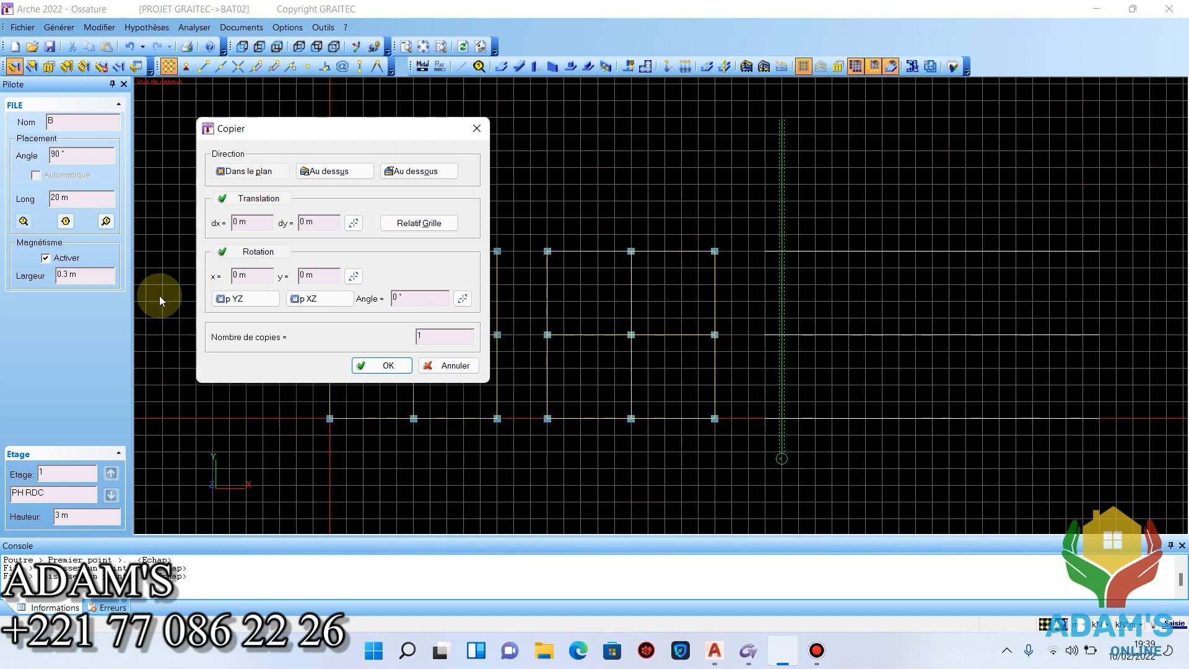
{"action": "left_click_drag", "start_coordinate": [257, 221], "coordinate": [228, 223]}
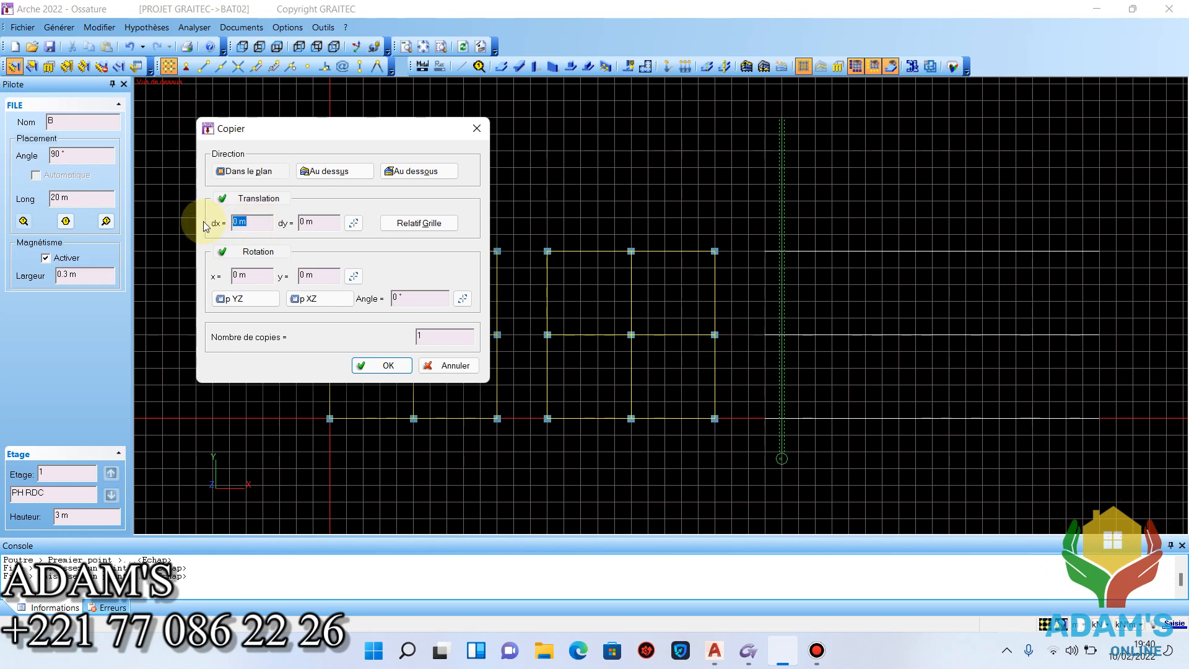
{"action": "type", "text": "5"}
{"action": "double_click", "coordinate": [445, 338]}
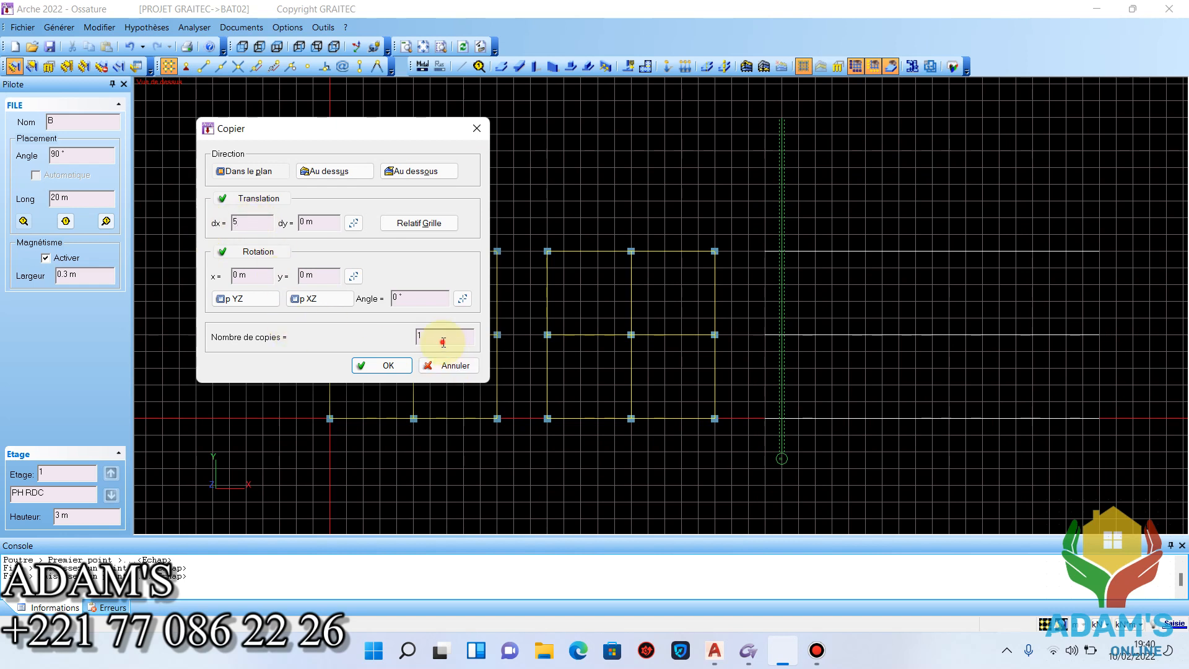
{"action": "type", "text": "2"}
{"action": "left_click", "coordinate": [296, 380]}
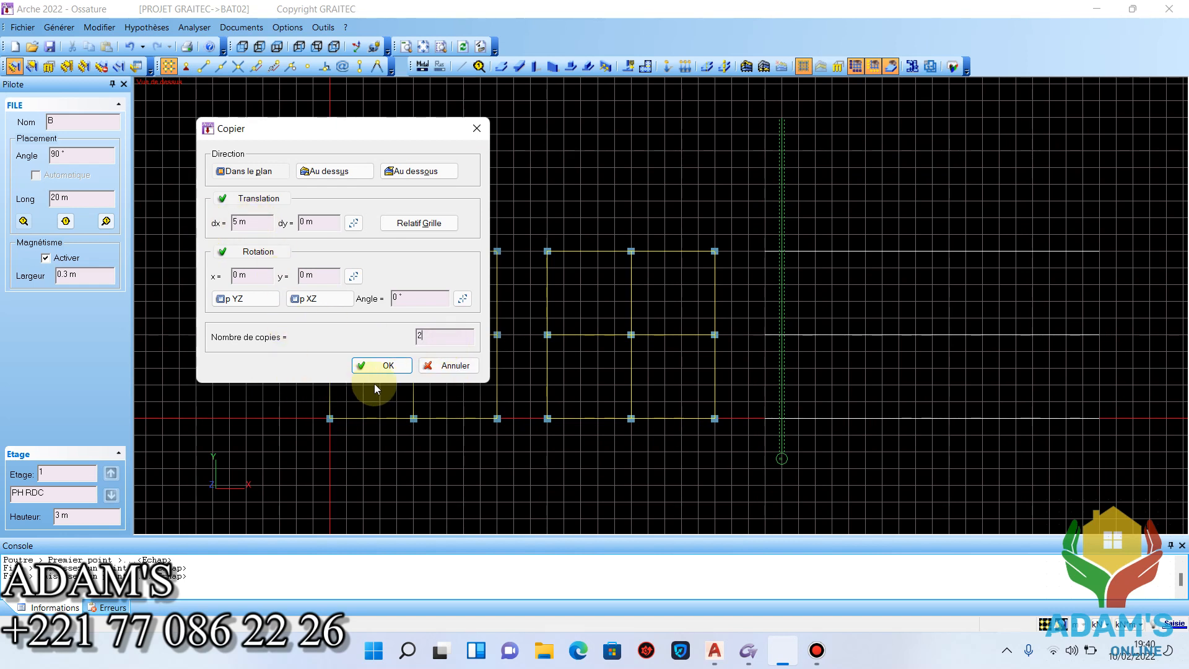
{"action": "left_click", "coordinate": [385, 366]}
{"action": "middle_click_drag", "start_coordinate": [974, 430], "coordinate": [894, 417]}
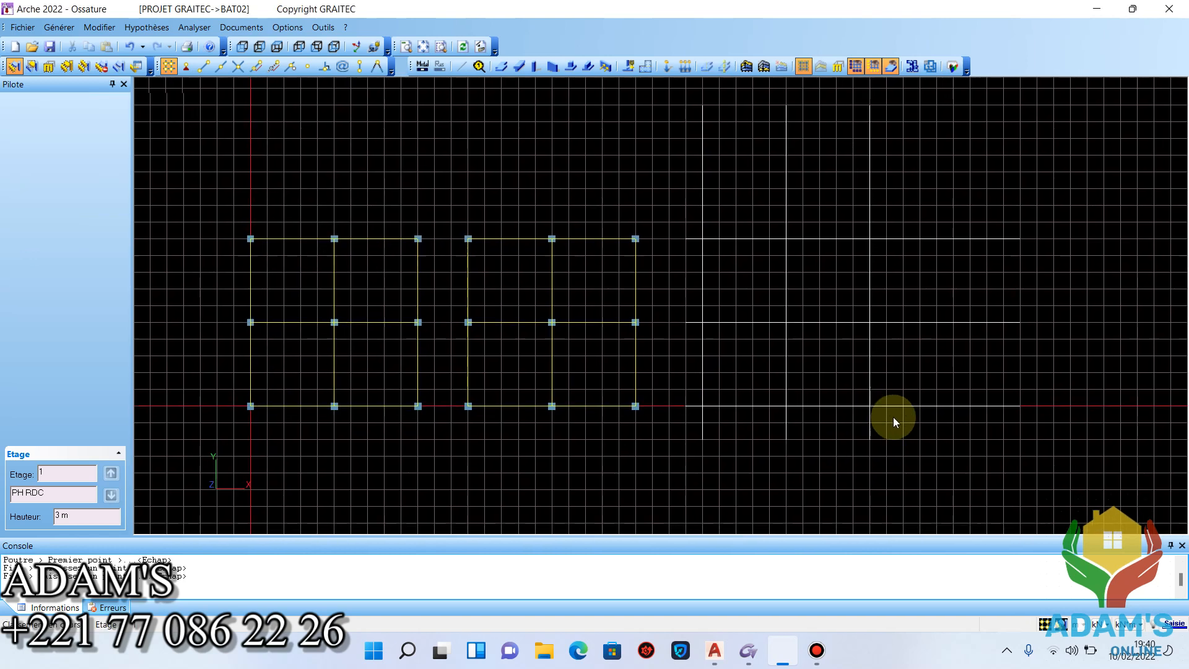
{"action": "left_click", "coordinate": [941, 438]}
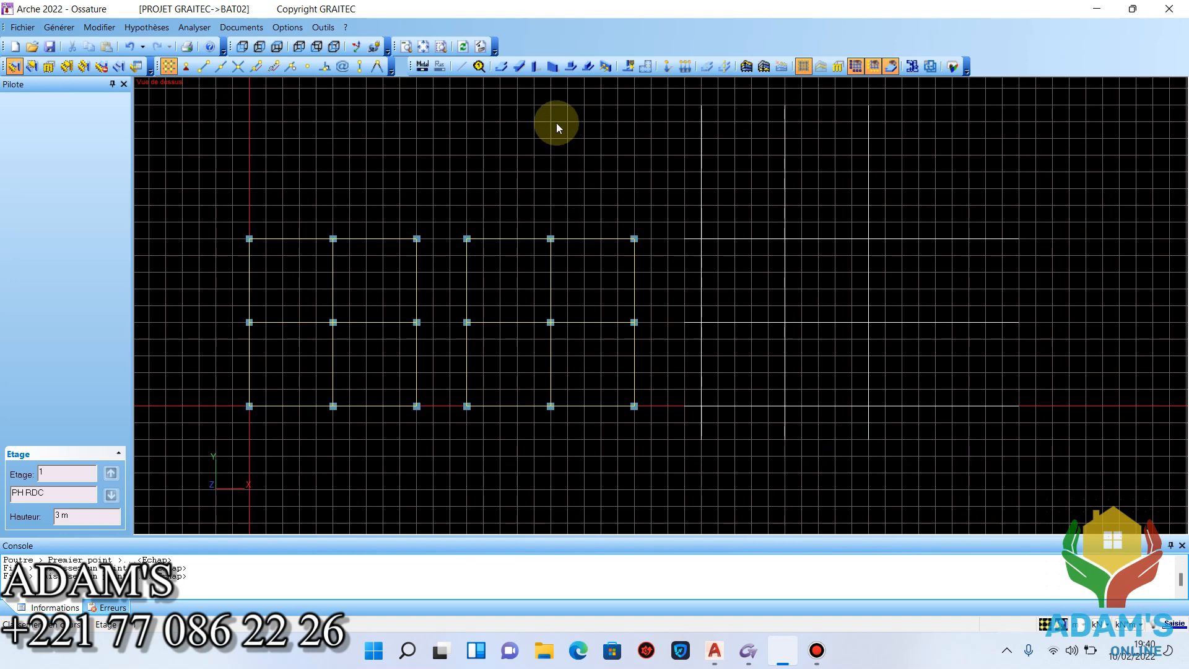
Place nine columns (Poteau) at the grid line intersections using intersection snap.
{"action": "left_click", "coordinate": [535, 65]}
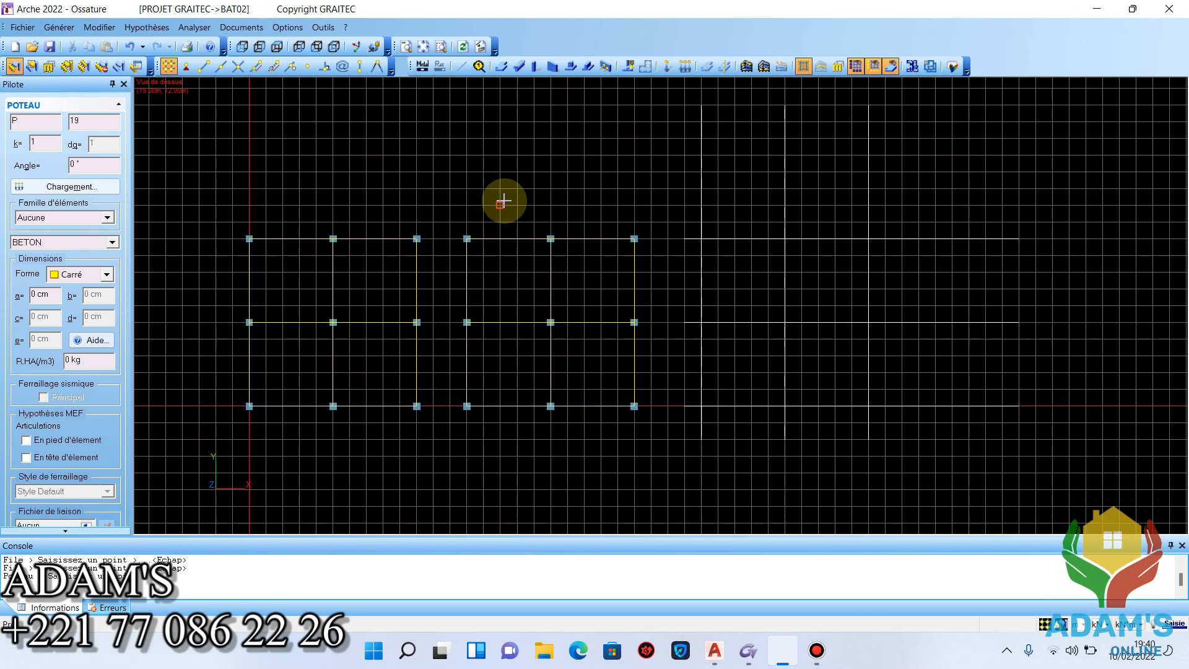
{"action": "left_click", "coordinate": [236, 72]}
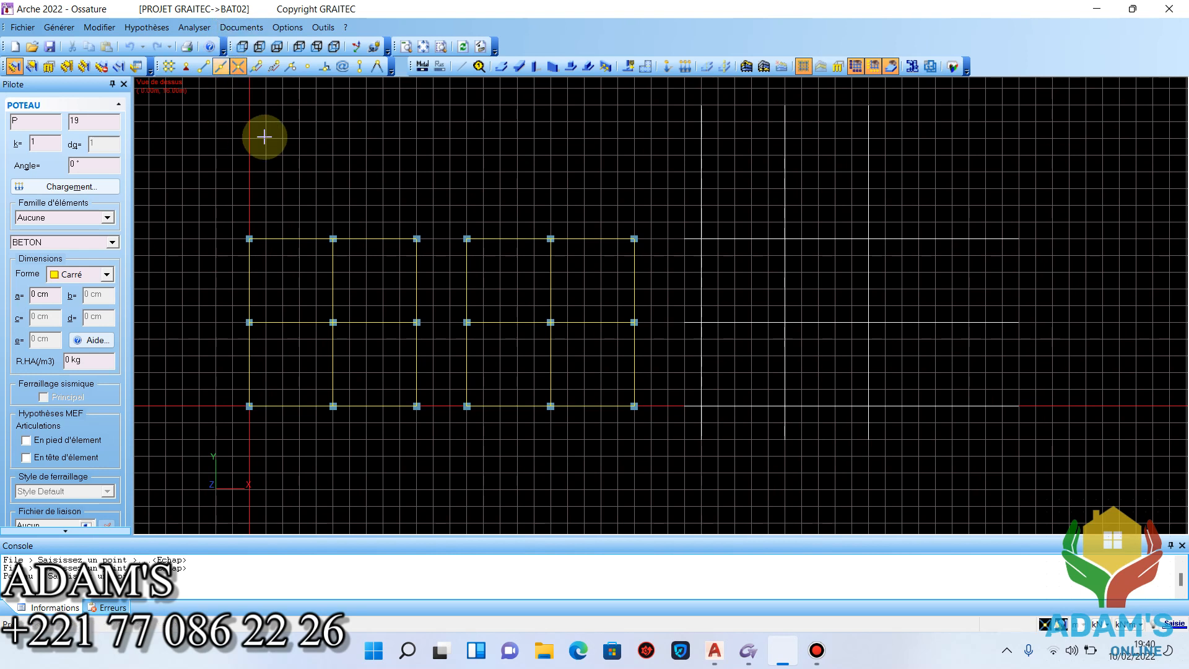
{"action": "left_click", "coordinate": [702, 406]}
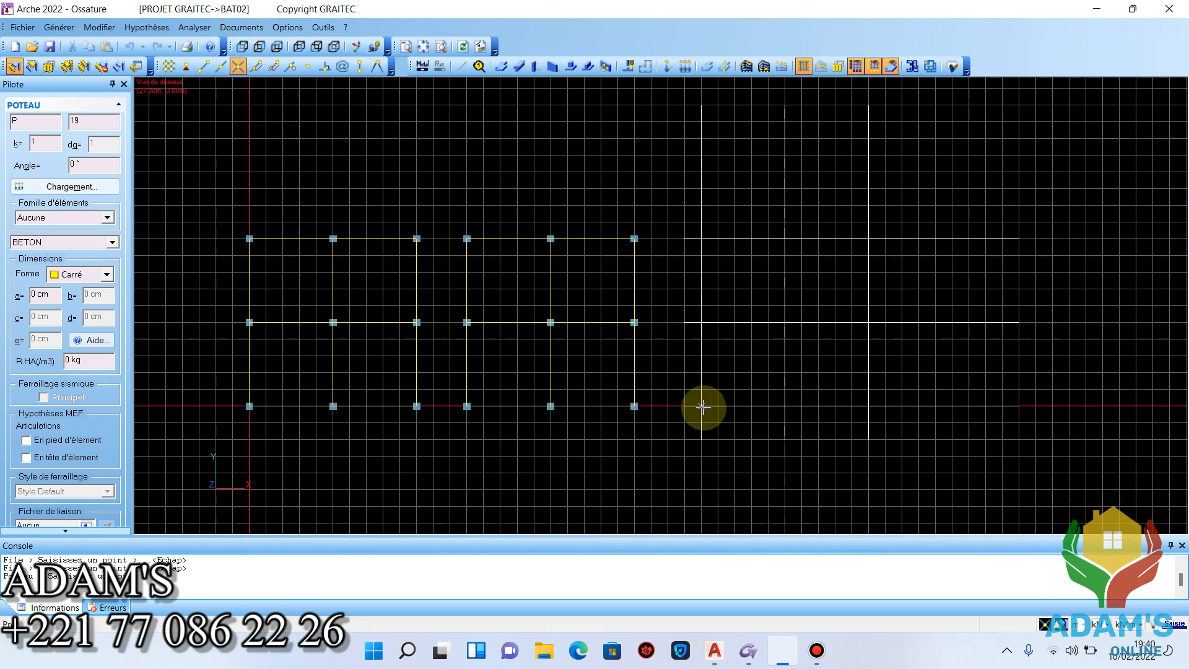
{"action": "left_click", "coordinate": [785, 407]}
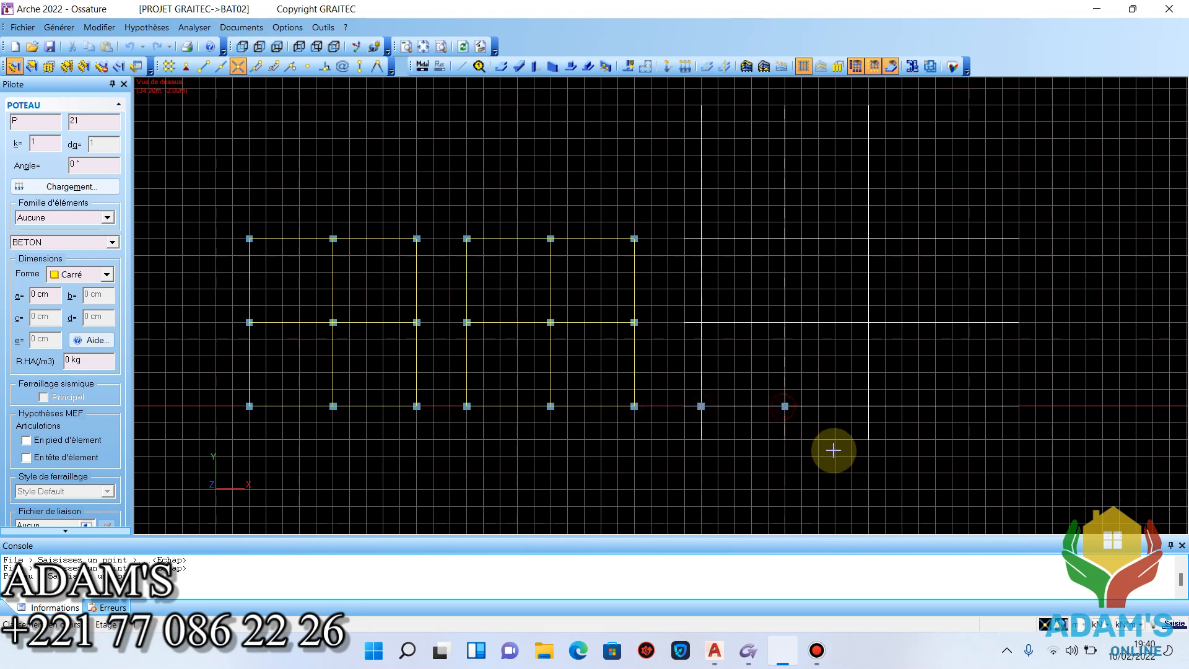
{"action": "left_click", "coordinate": [869, 406]}
{"action": "left_click", "coordinate": [701, 323]}
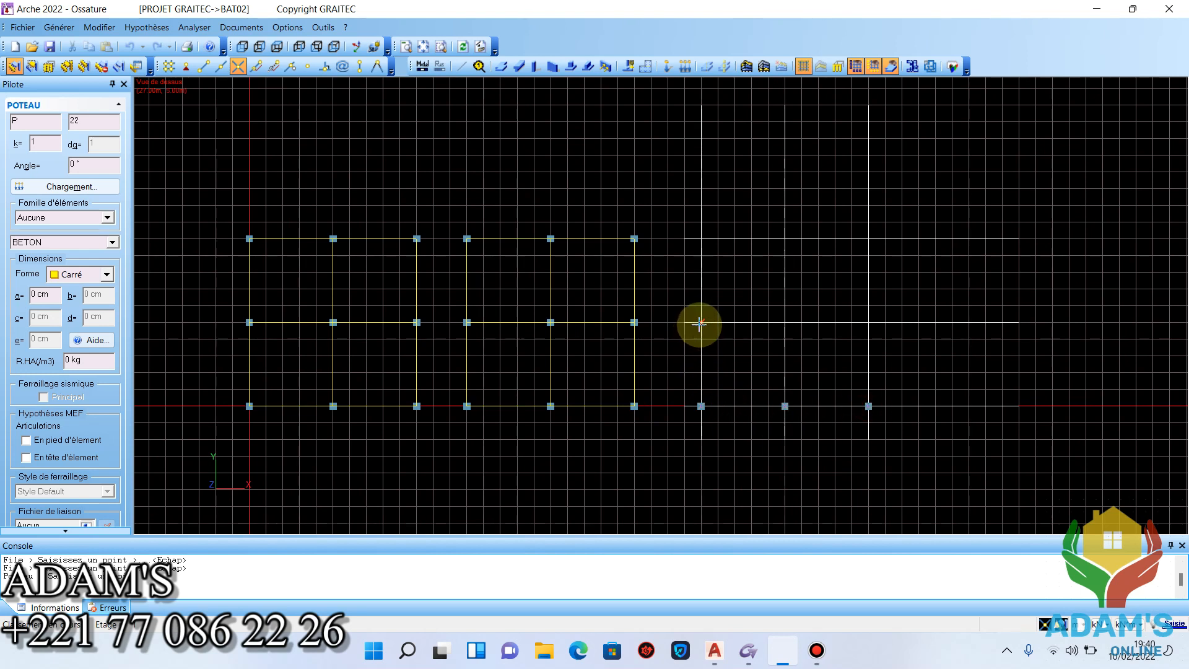
{"action": "left_click", "coordinate": [785, 323]}
{"action": "left_click", "coordinate": [869, 323]}
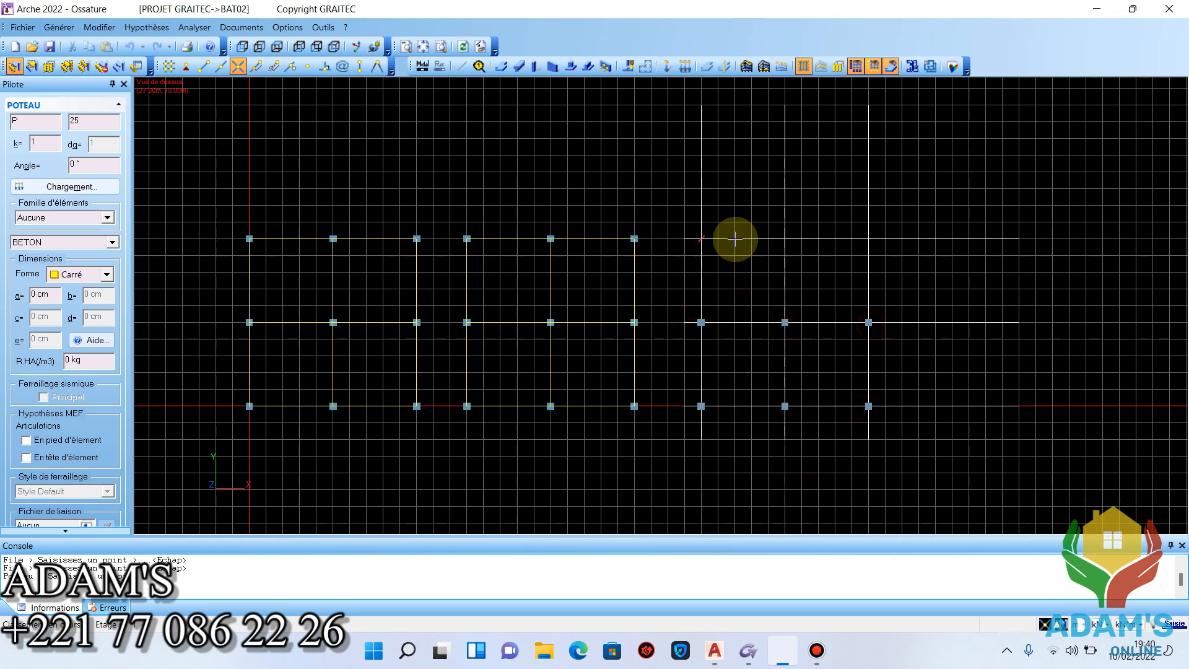
{"action": "left_click", "coordinate": [701, 238]}
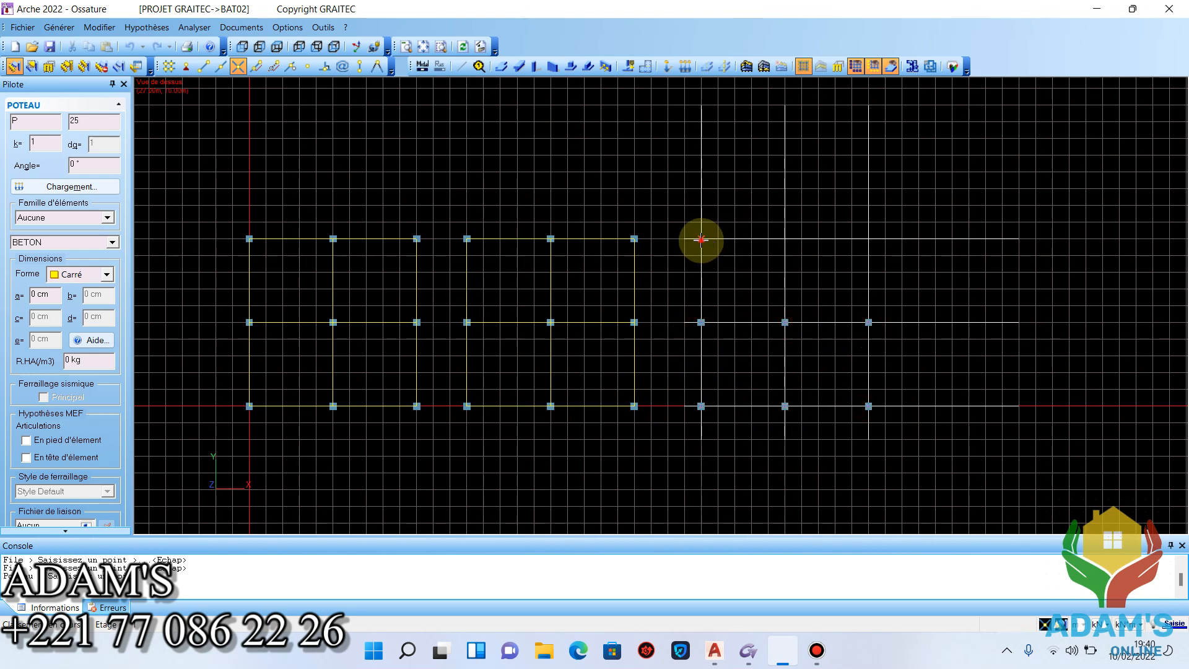
{"action": "left_click", "coordinate": [868, 240]}
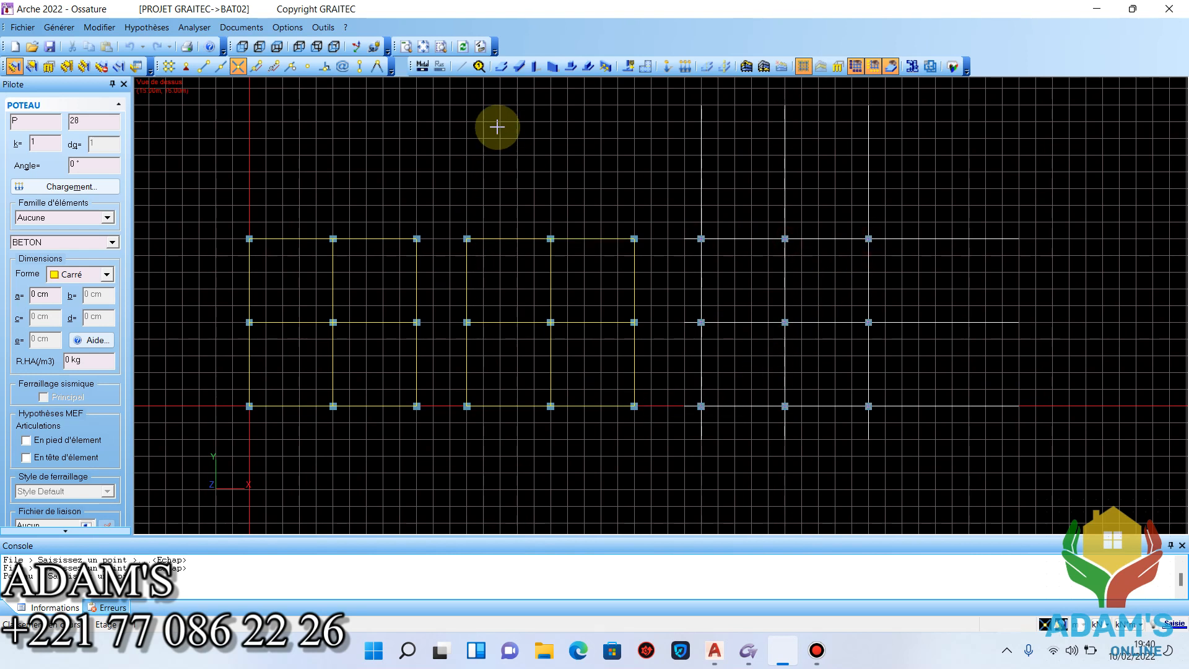
Model three X-direction beams (Poutre) across the new column rows, from the first to the third column, using column snap.
{"action": "left_click", "coordinate": [520, 66]}
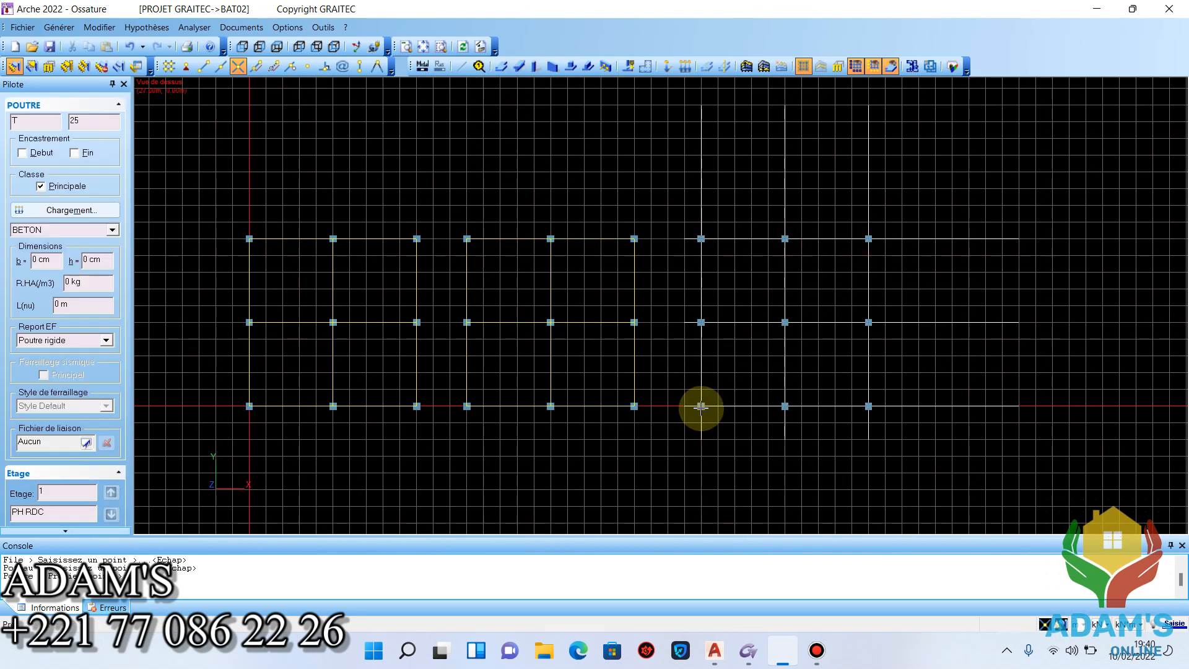
{"action": "left_click", "coordinate": [359, 66]}
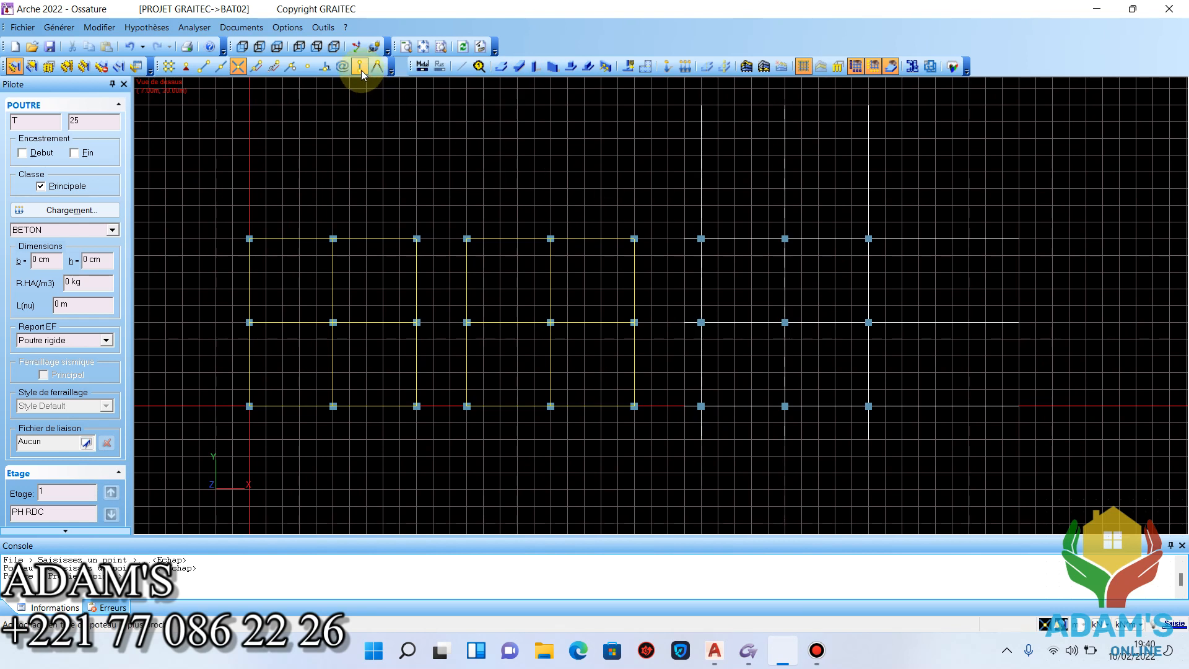
{"action": "left_click", "coordinate": [702, 407]}
{"action": "left_click", "coordinate": [870, 407]}
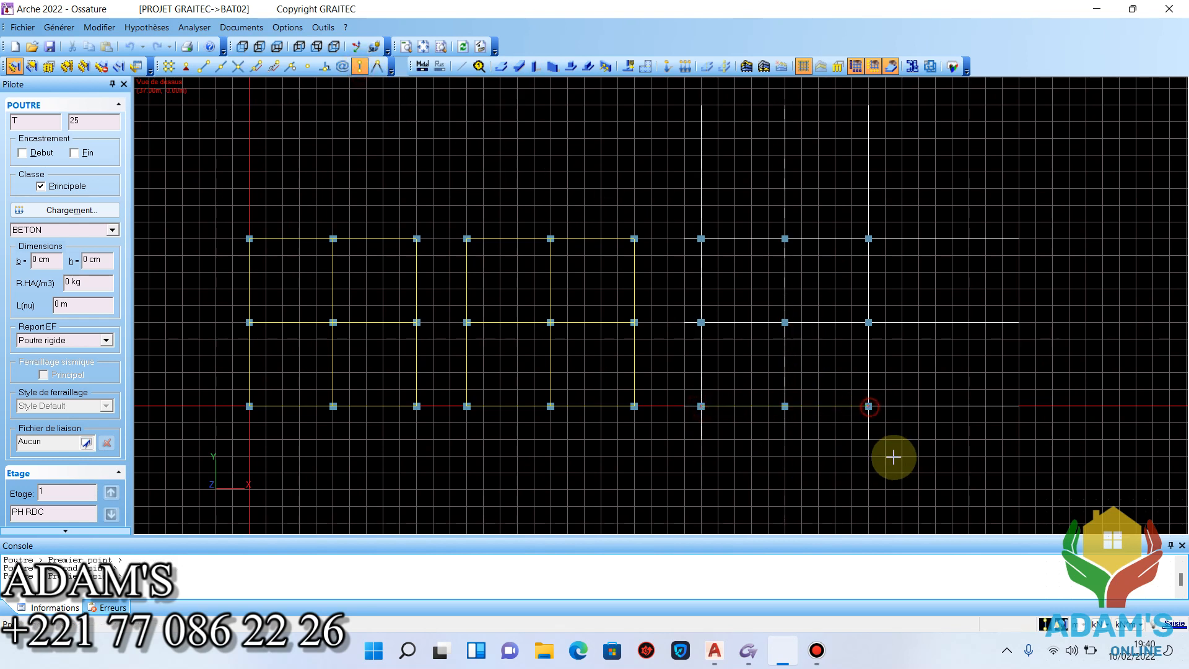
{"action": "left_click", "coordinate": [702, 323]}
{"action": "left_click", "coordinate": [869, 323]}
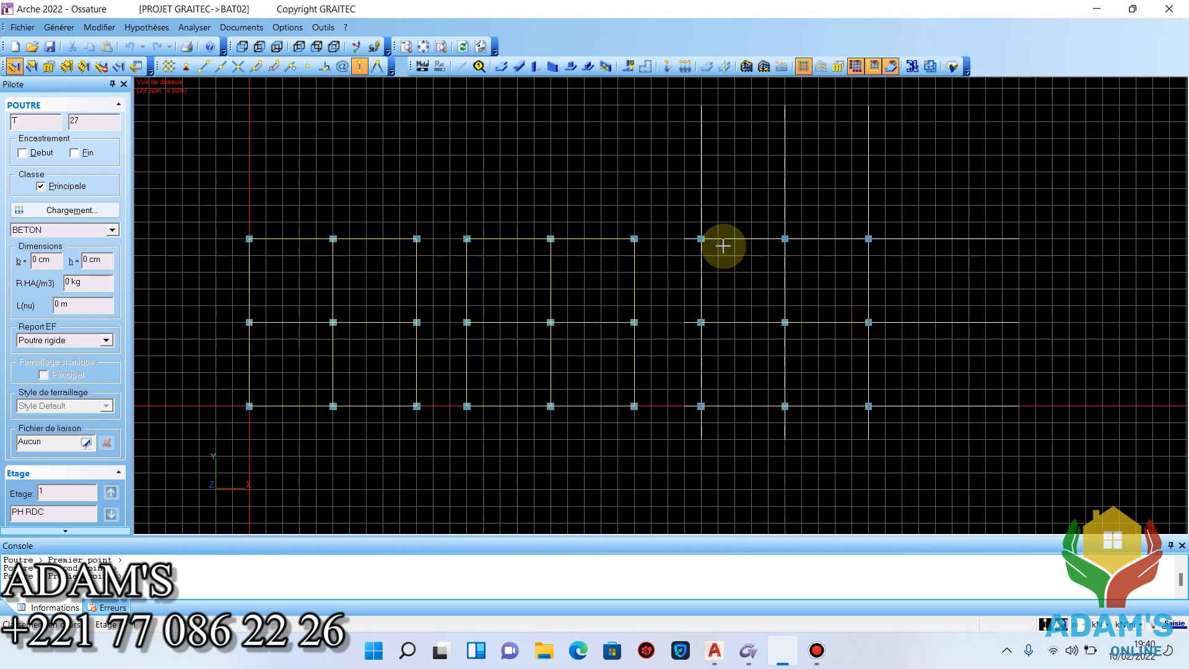
{"action": "left_click", "coordinate": [702, 239]}
{"action": "left_click", "coordinate": [869, 239]}
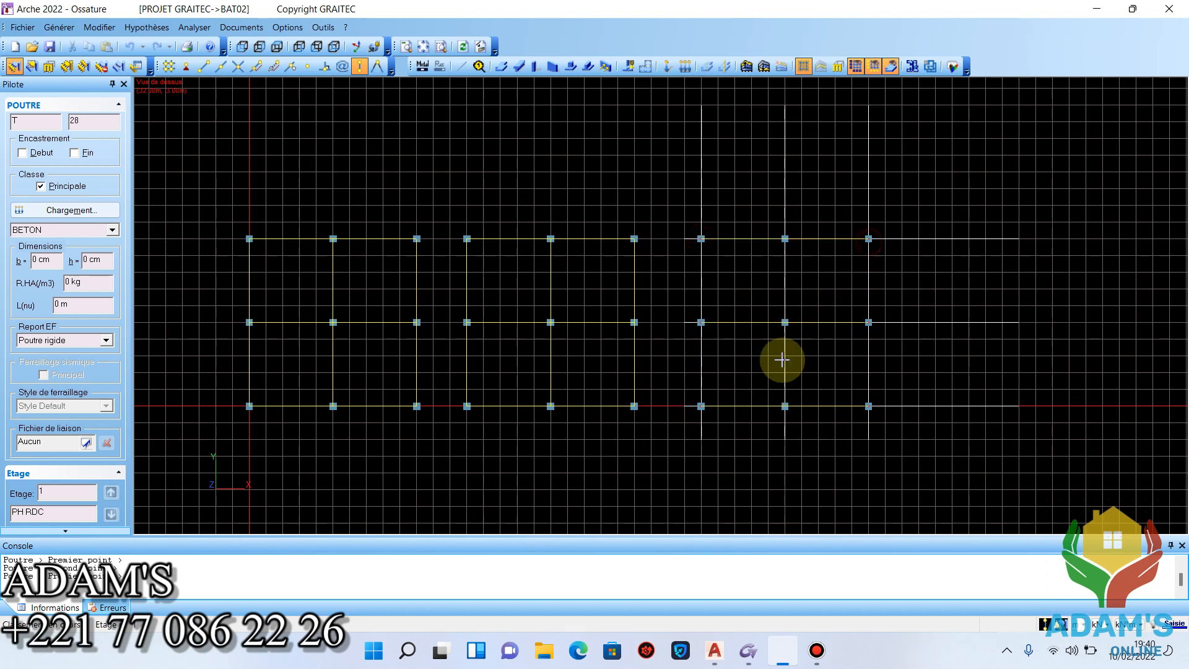
Model three Y-direction beams (Poutre) on the third grid, from the first to the third column row, using column snap.
{"action": "left_click", "coordinate": [701, 407]}
{"action": "left_click", "coordinate": [701, 239]}
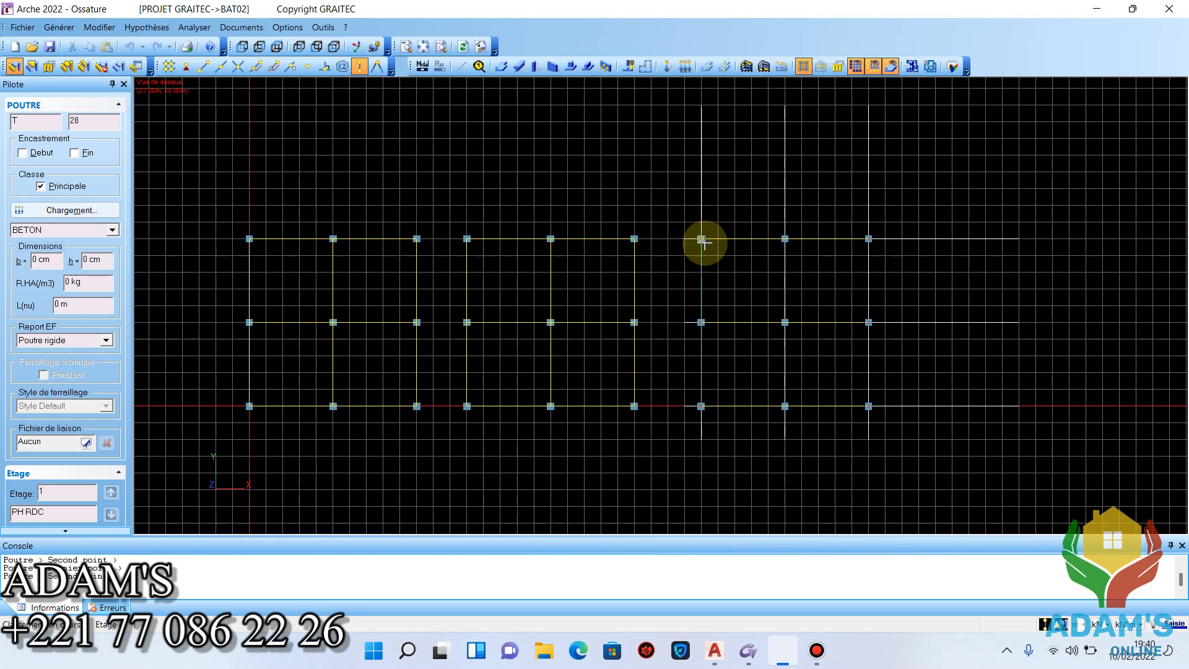
{"action": "left_click", "coordinate": [785, 407]}
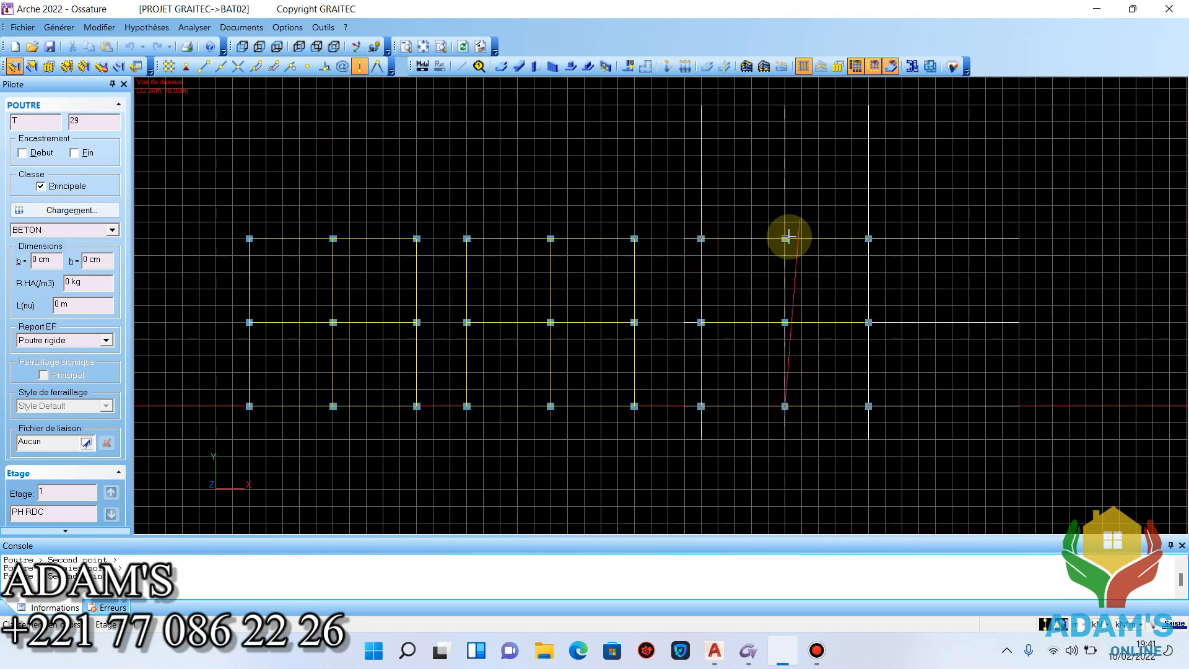
{"action": "left_click", "coordinate": [786, 239]}
{"action": "left_click", "coordinate": [870, 406]}
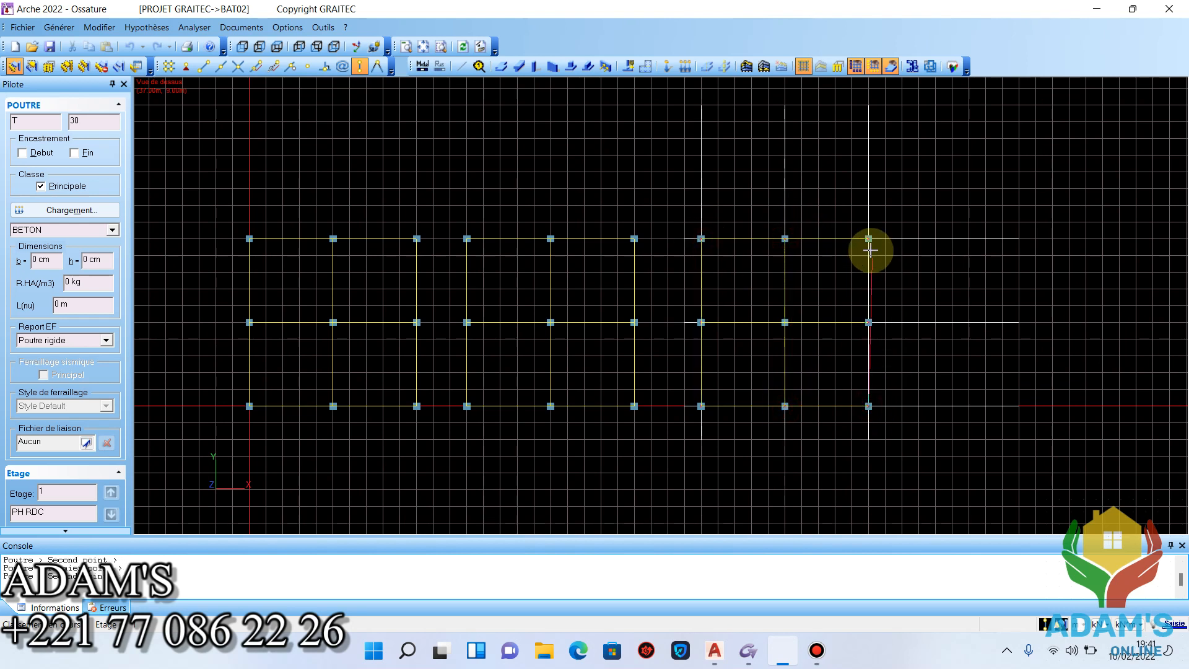
{"action": "left_click", "coordinate": [870, 239]}
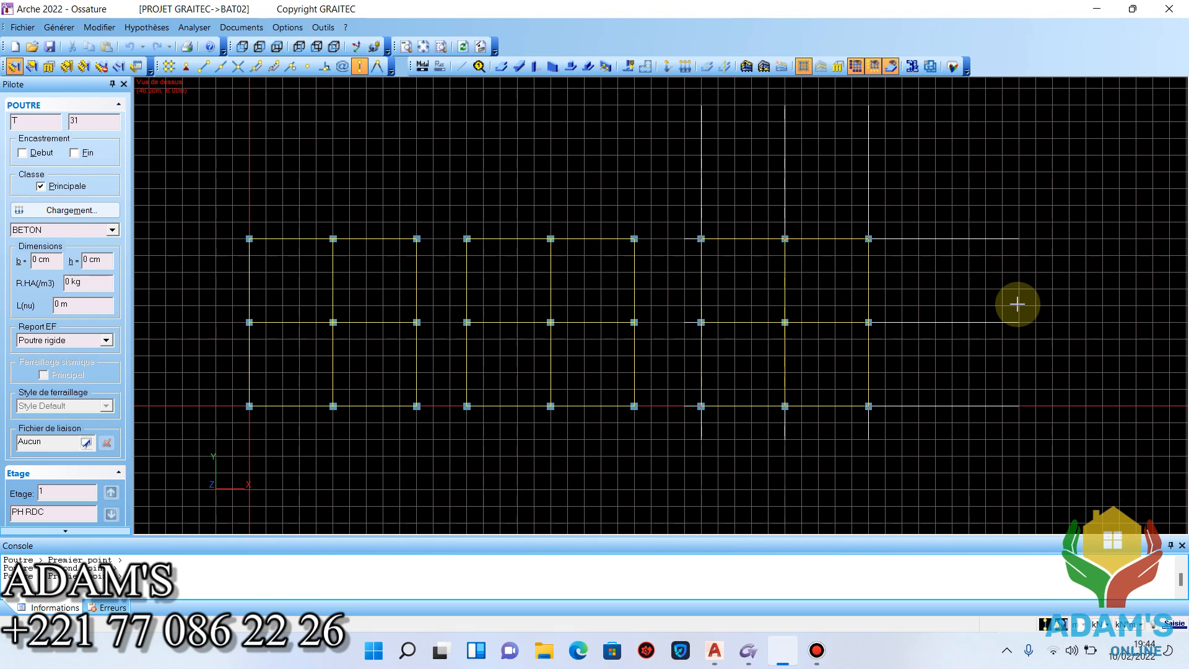
Model one slab (Dalle) over the whole third grid through its four corner columns, using intersection snap.
{"action": "left_click", "coordinate": [503, 67]}
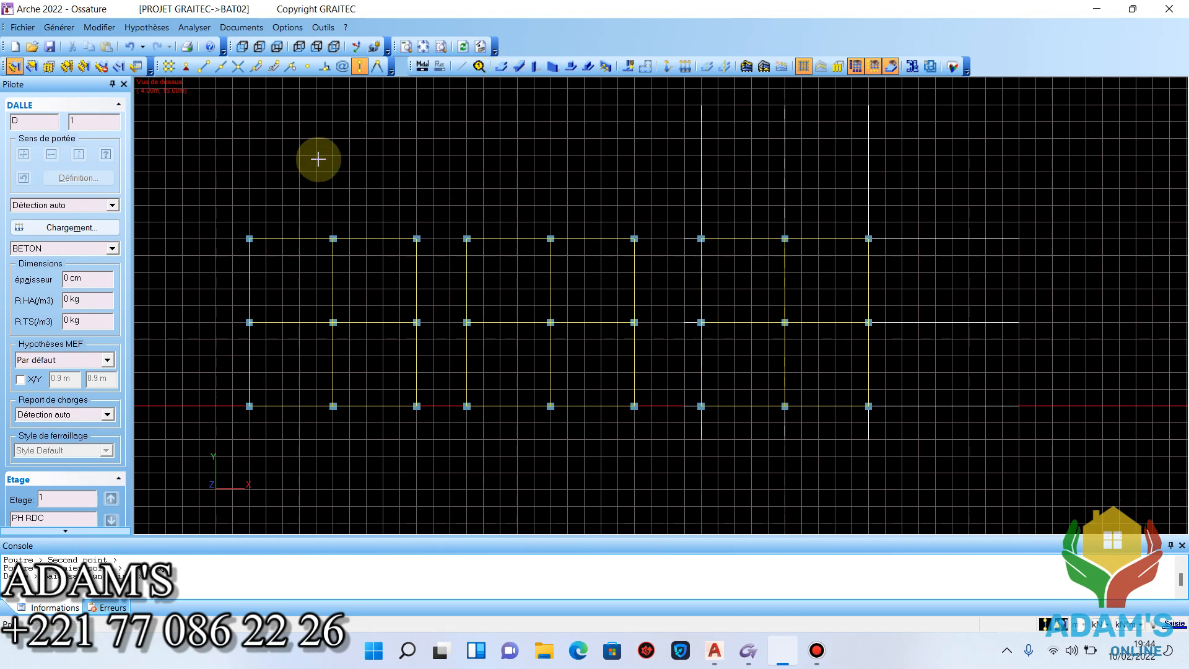
{"action": "left_click", "coordinate": [239, 67]}
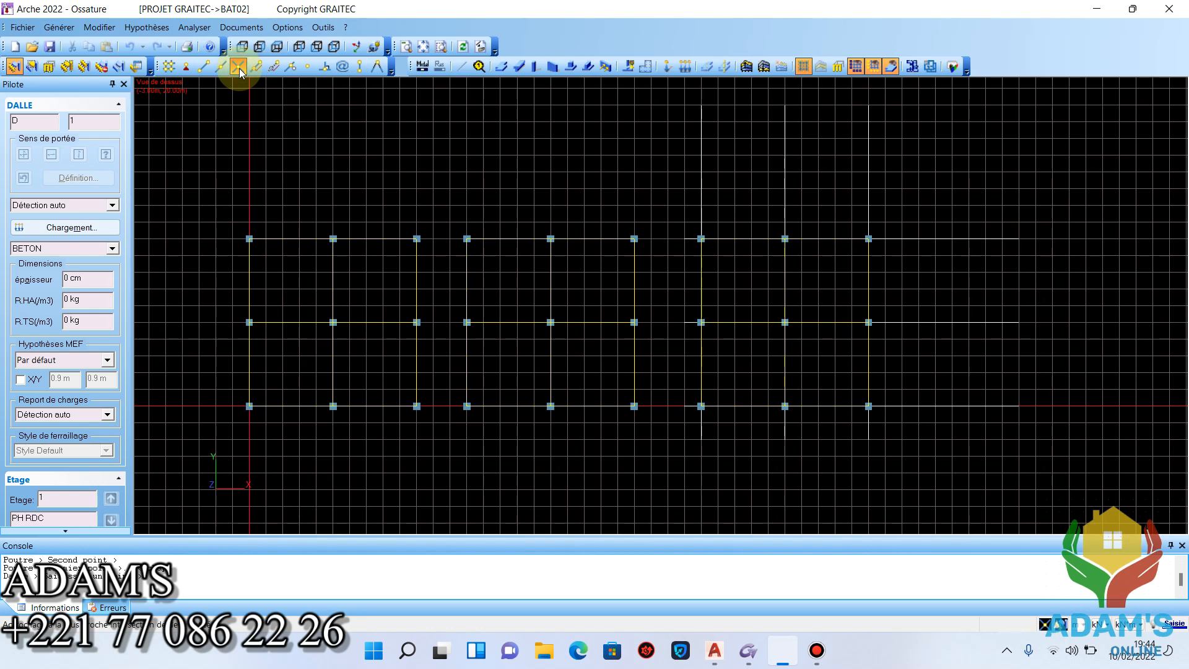
{"action": "scroll", "coordinate": [732, 407], "scroll_direction": "up", "scroll_amount": 2}
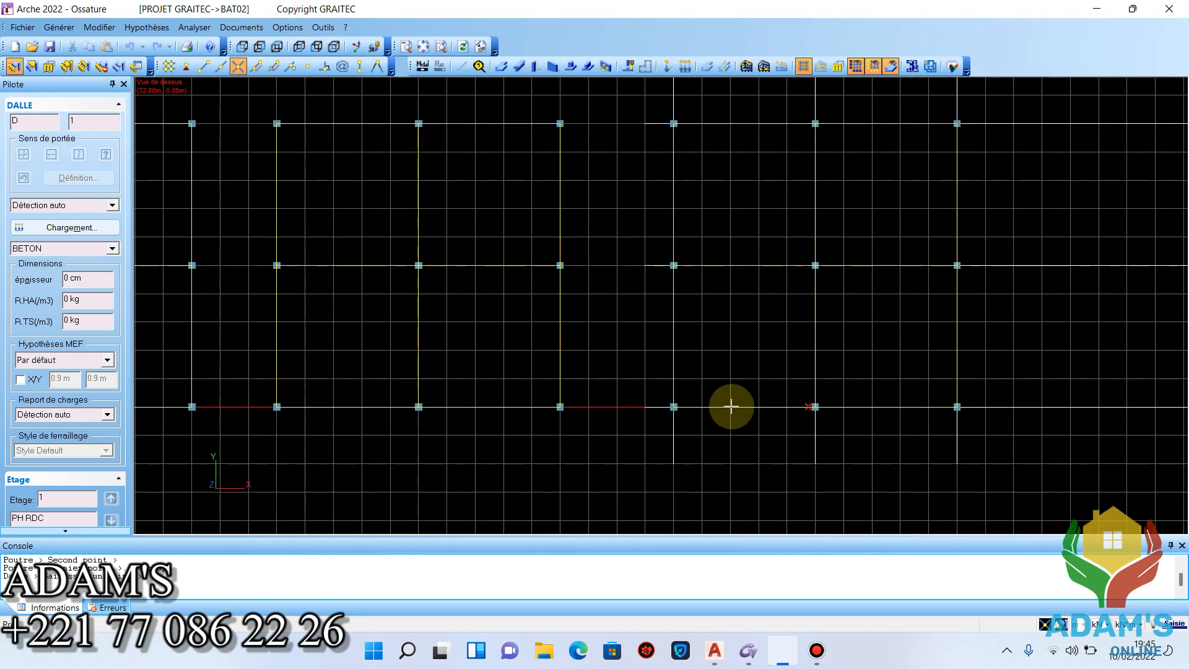
{"action": "scroll", "coordinate": [690, 418], "scroll_direction": "down", "scroll_amount": 1}
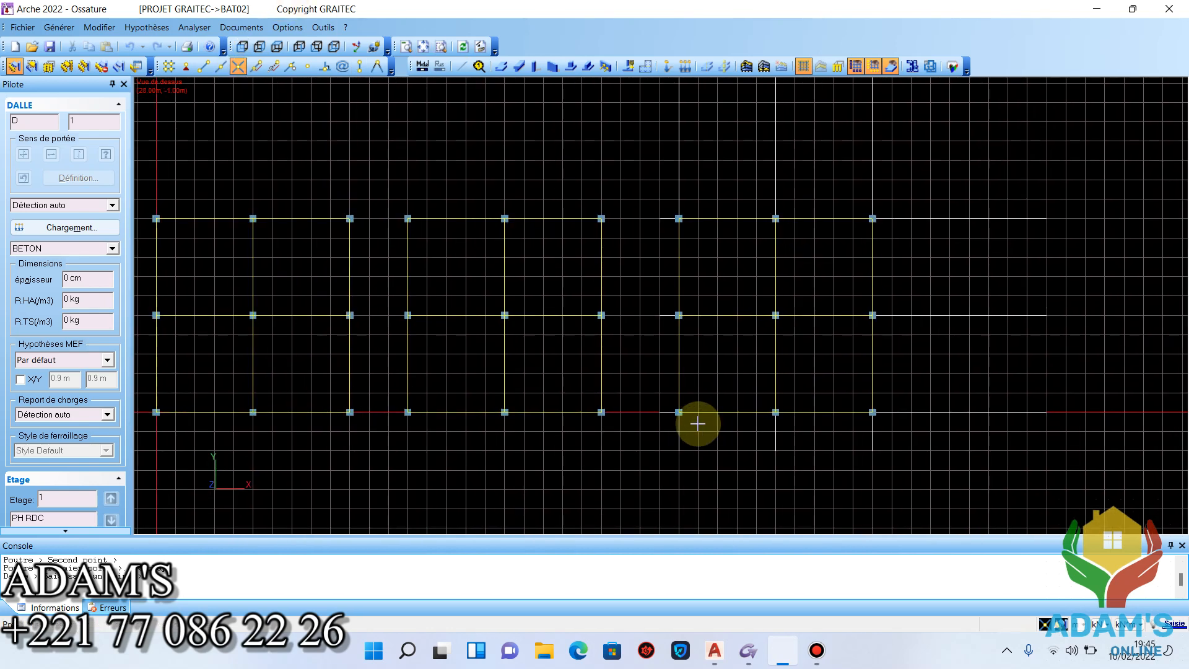
{"action": "scroll", "coordinate": [698, 423], "scroll_direction": "up", "scroll_amount": 3}
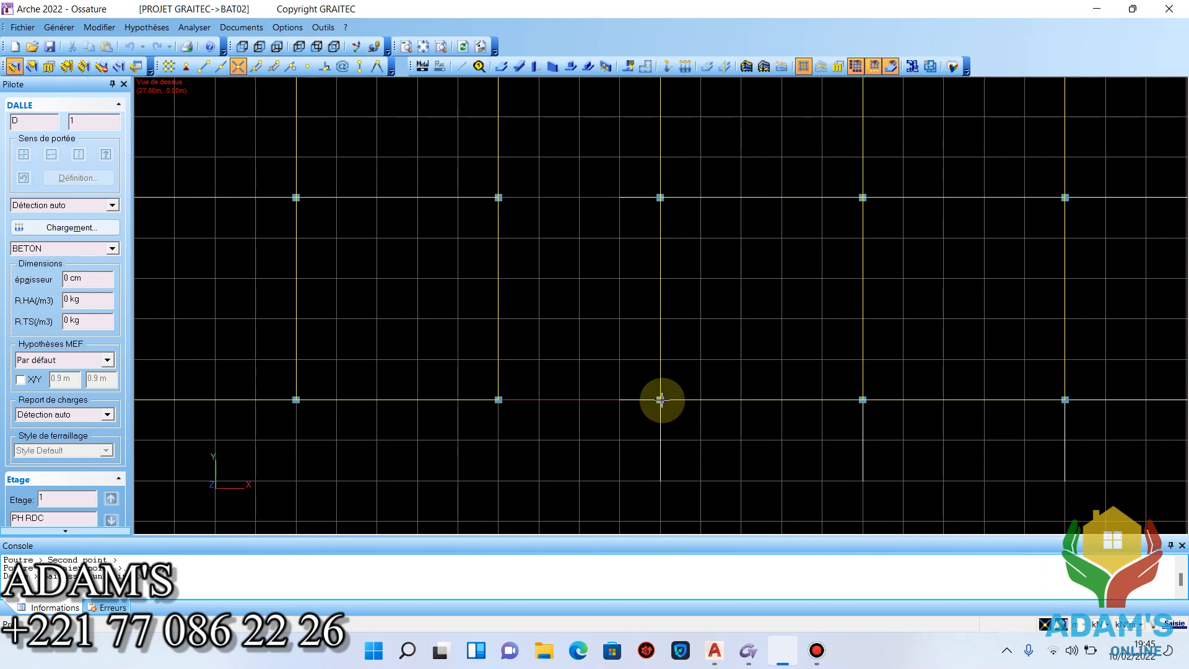
{"action": "left_click", "coordinate": [661, 399]}
{"action": "scroll", "coordinate": [616, 470], "scroll_direction": "down", "scroll_amount": 1}
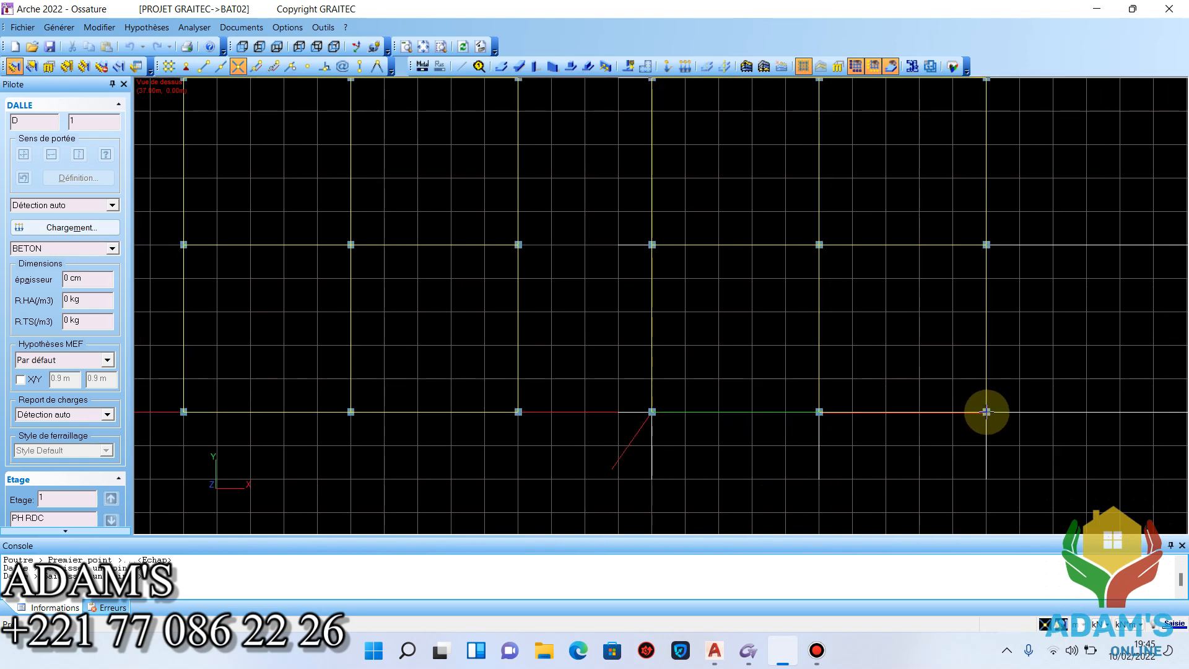
{"action": "scroll", "coordinate": [638, 497], "scroll_direction": "down", "scroll_amount": 2}
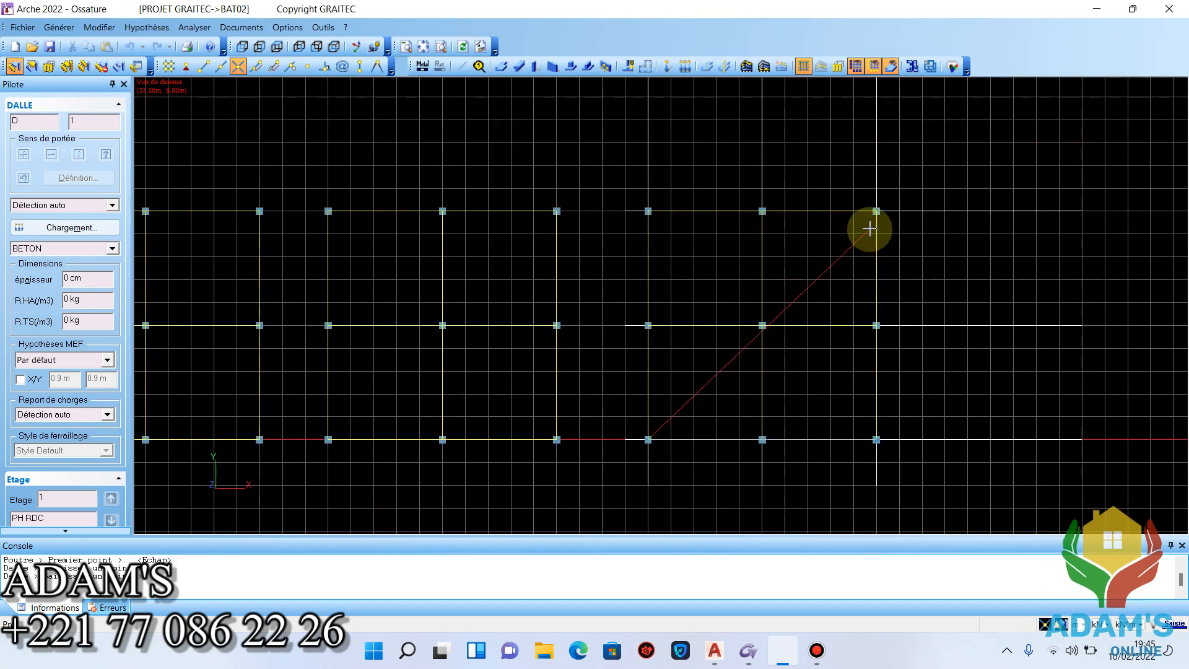
{"action": "left_click", "coordinate": [877, 211]}
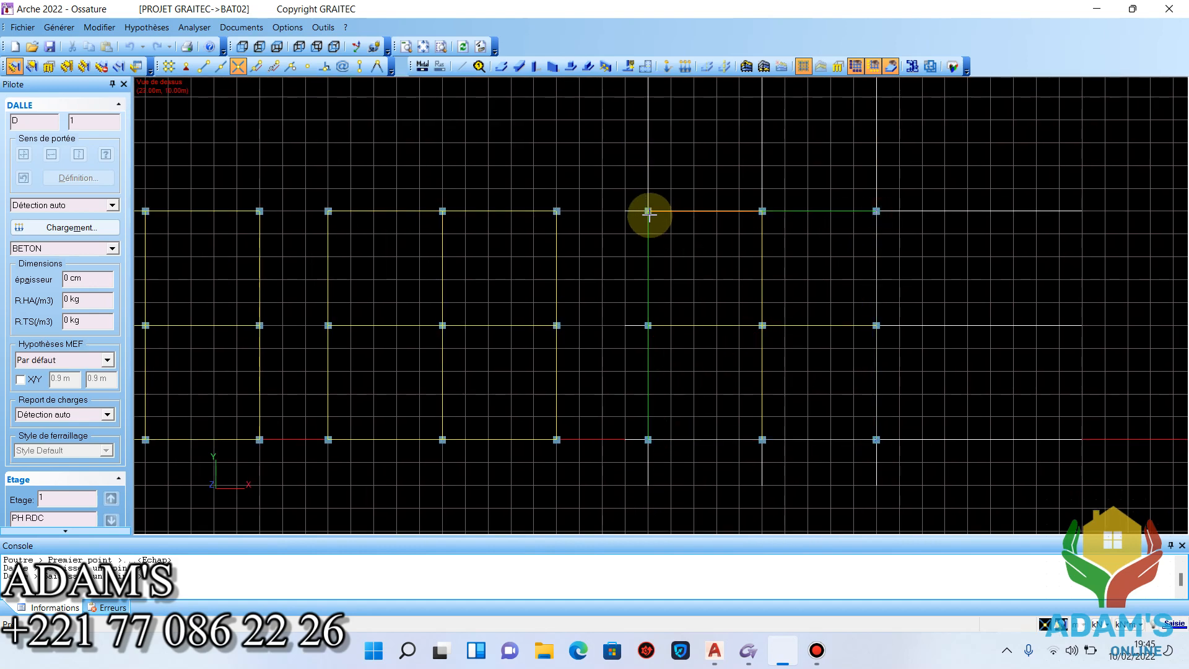
{"action": "left_click", "coordinate": [651, 441]}
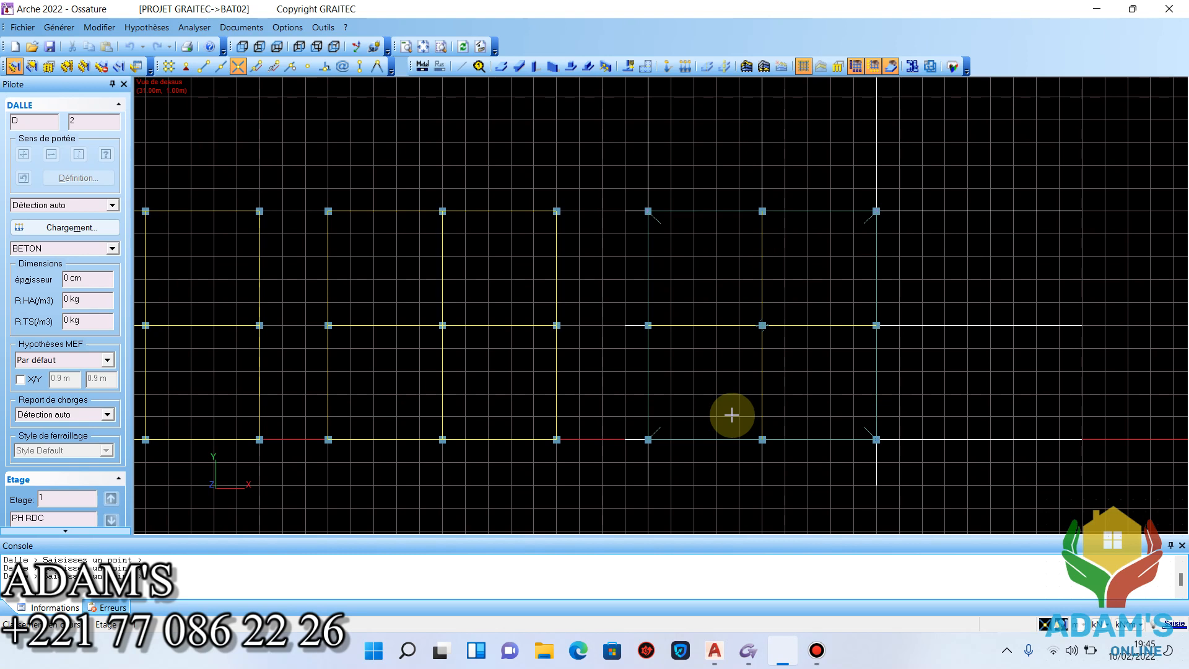
{"action": "key", "text": "Escape"}
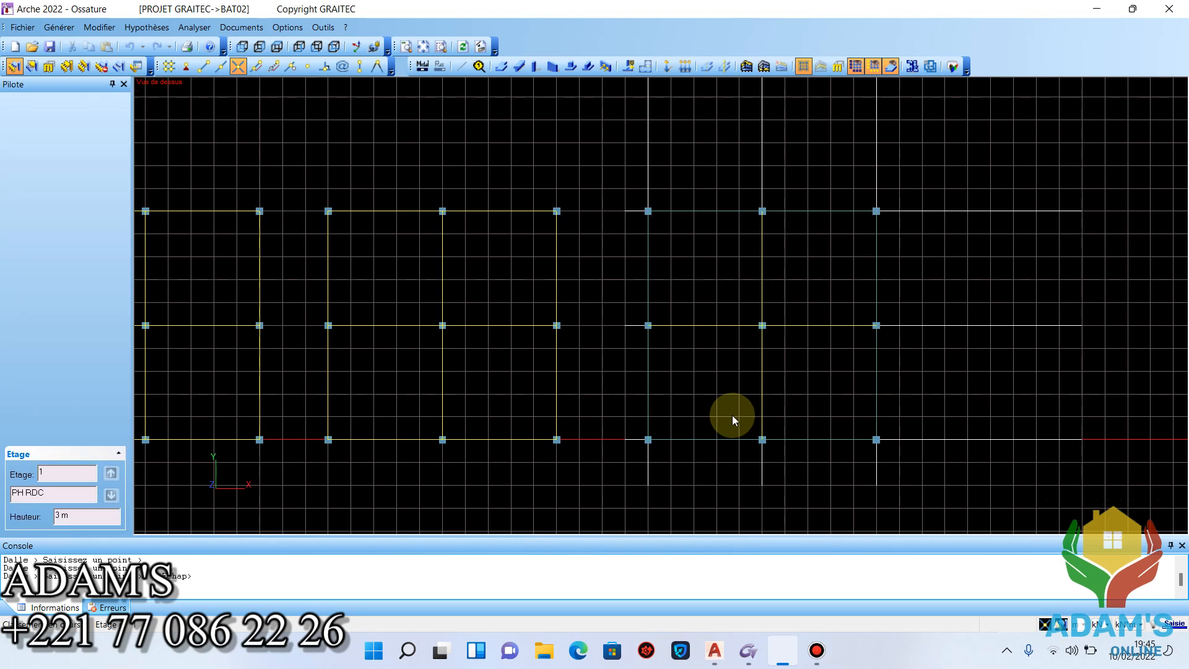
Split the third grid's slab automatically along the beams and select each resulting panel to check the division.
{"action": "left_click", "coordinate": [809, 212]}
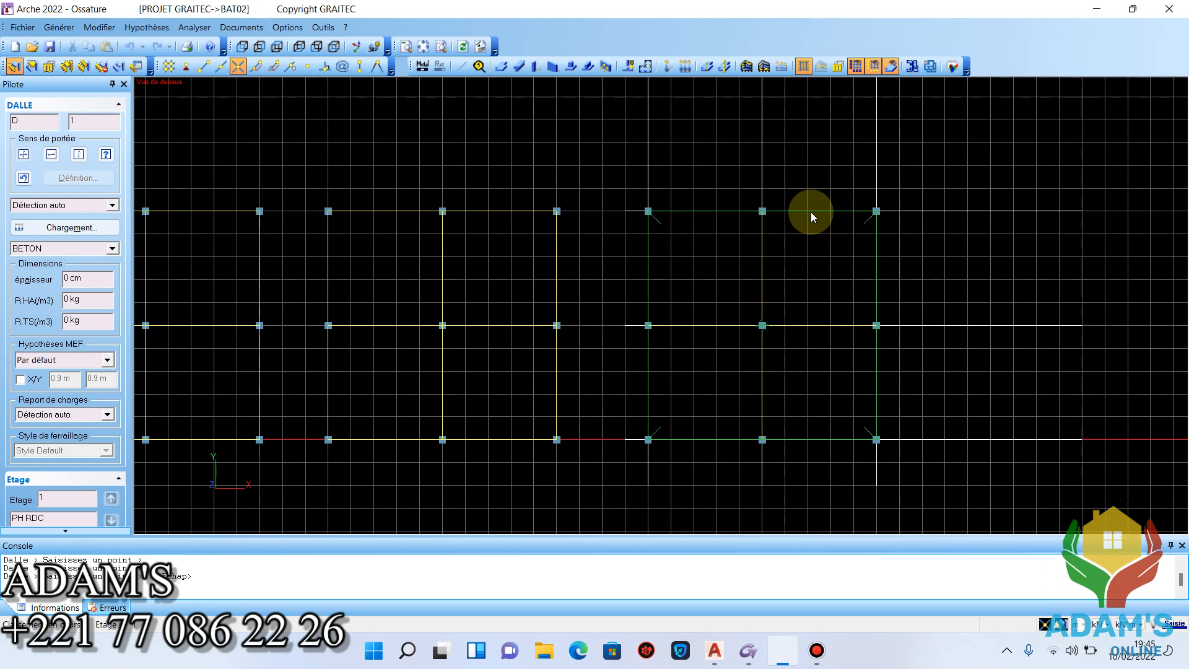
{"action": "left_click", "coordinate": [652, 68]}
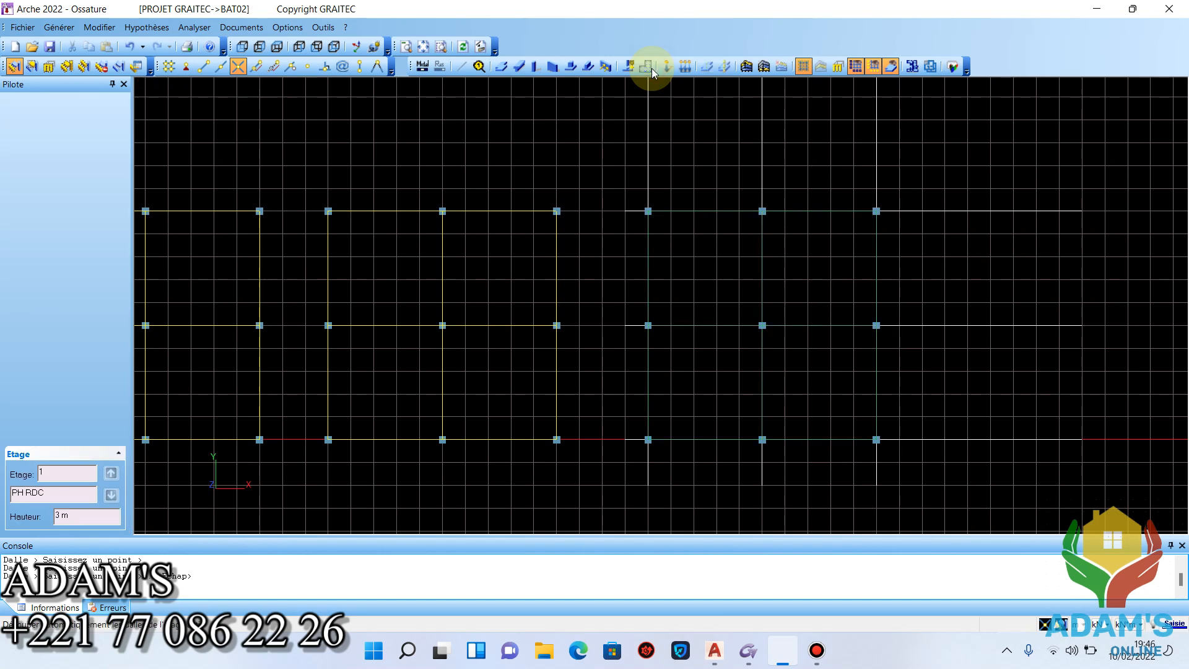
{"action": "left_click", "coordinate": [660, 212]}
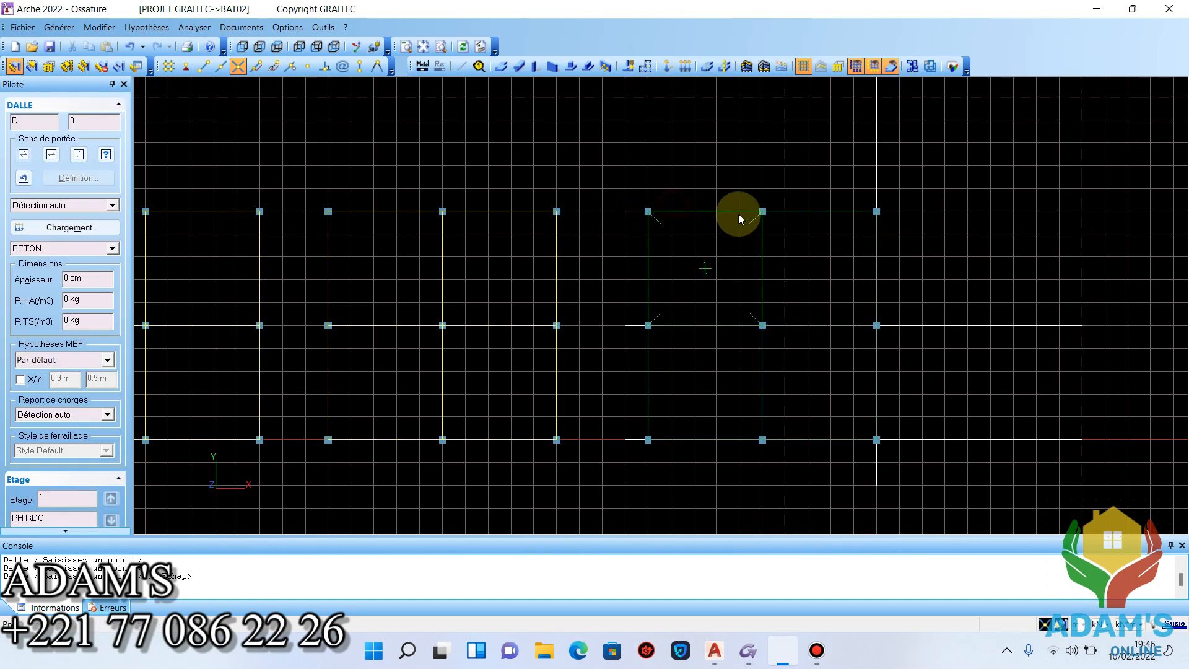
{"action": "left_click", "coordinate": [809, 210]}
{"action": "left_click", "coordinate": [873, 389]}
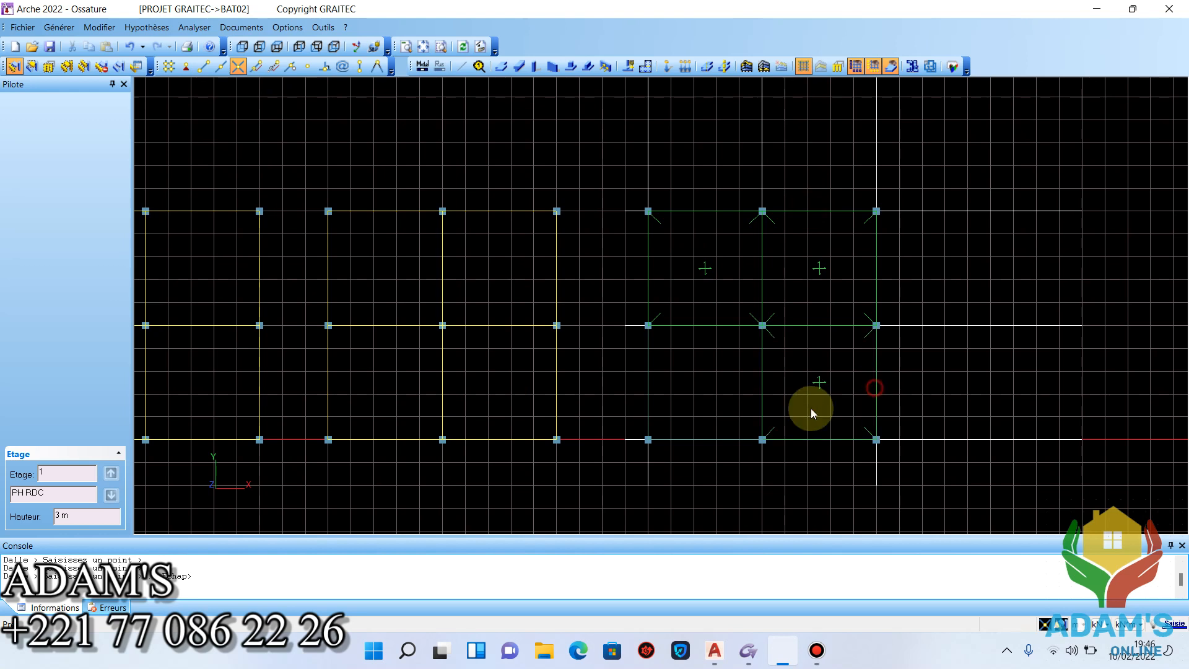
{"action": "left_click", "coordinate": [667, 436]}
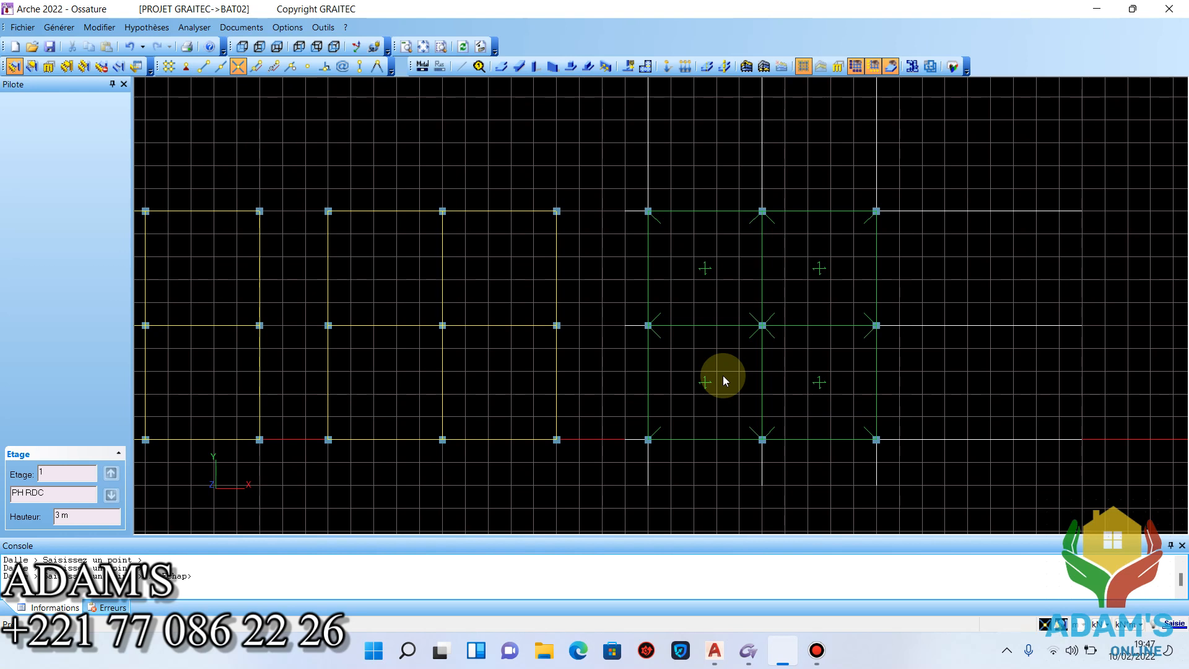
{"action": "left_click", "coordinate": [725, 376]}
In the perspective view, place an isolated footing (Semelle isolée) at the base of the first grid's leftmost column, using column snap.
{"action": "left_click", "coordinate": [299, 47]}
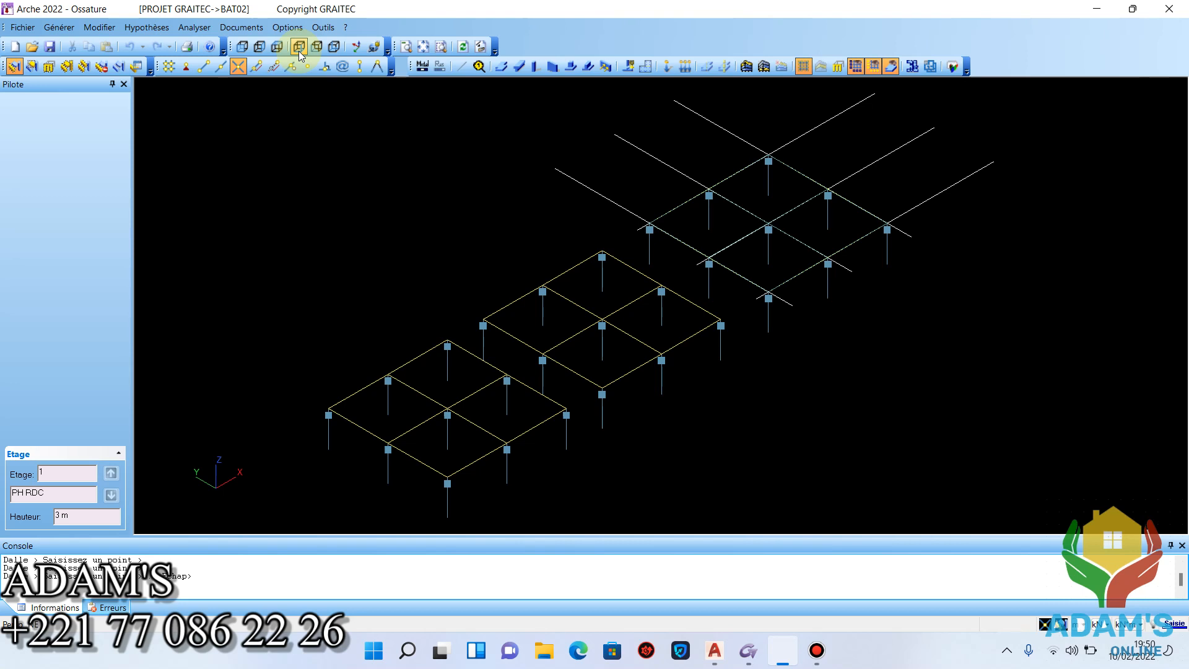
{"action": "left_click", "coordinate": [629, 67]}
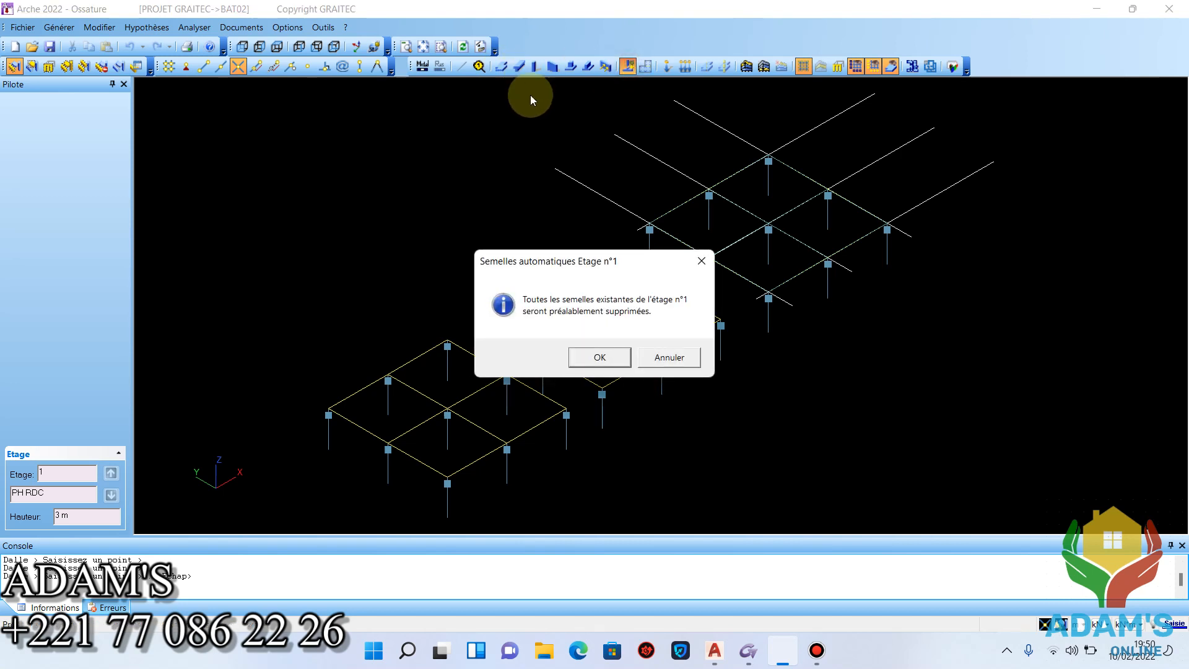
{"action": "left_click", "coordinate": [704, 264]}
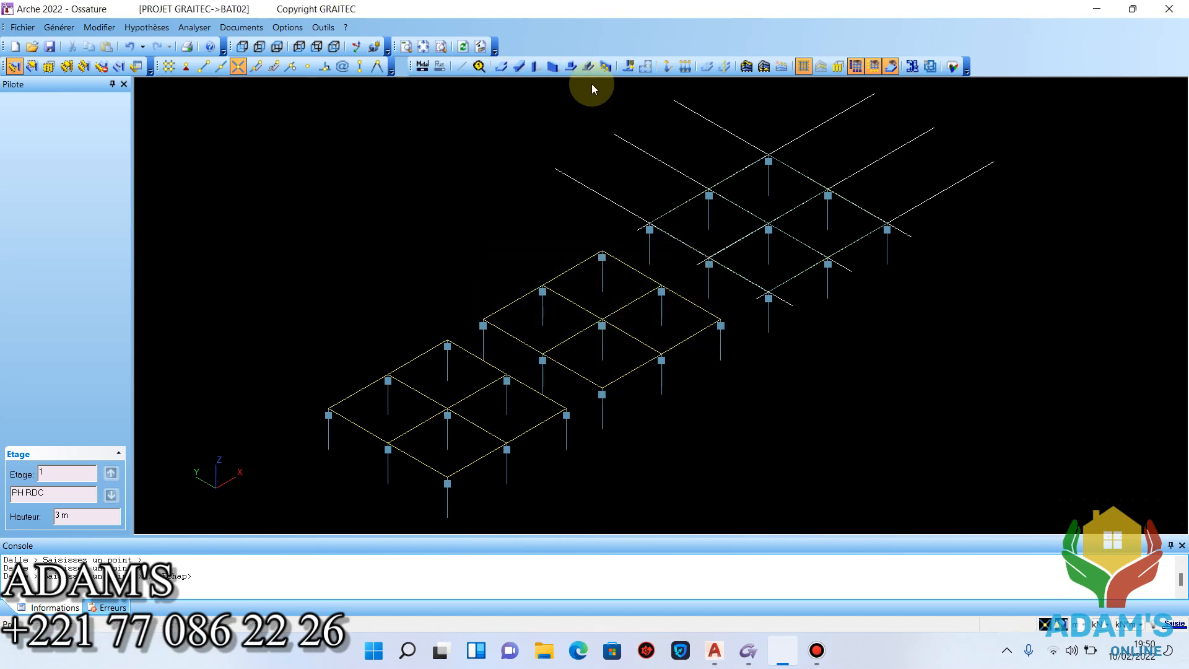
{"action": "left_click", "coordinate": [574, 70]}
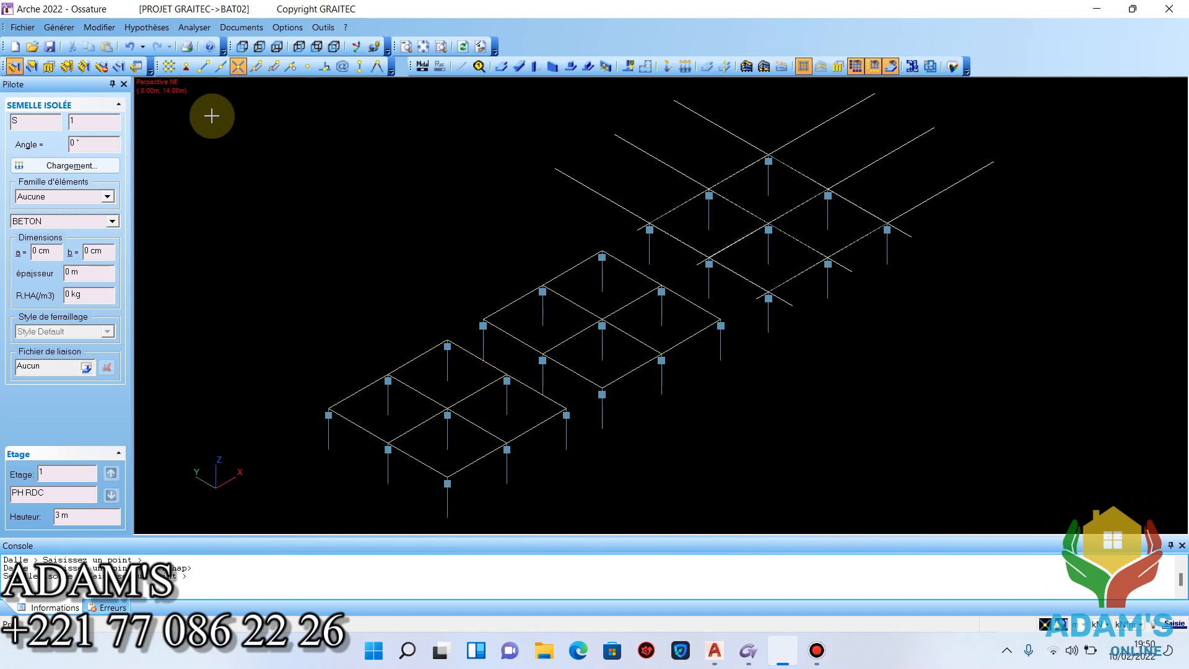
{"action": "left_click", "coordinate": [359, 66]}
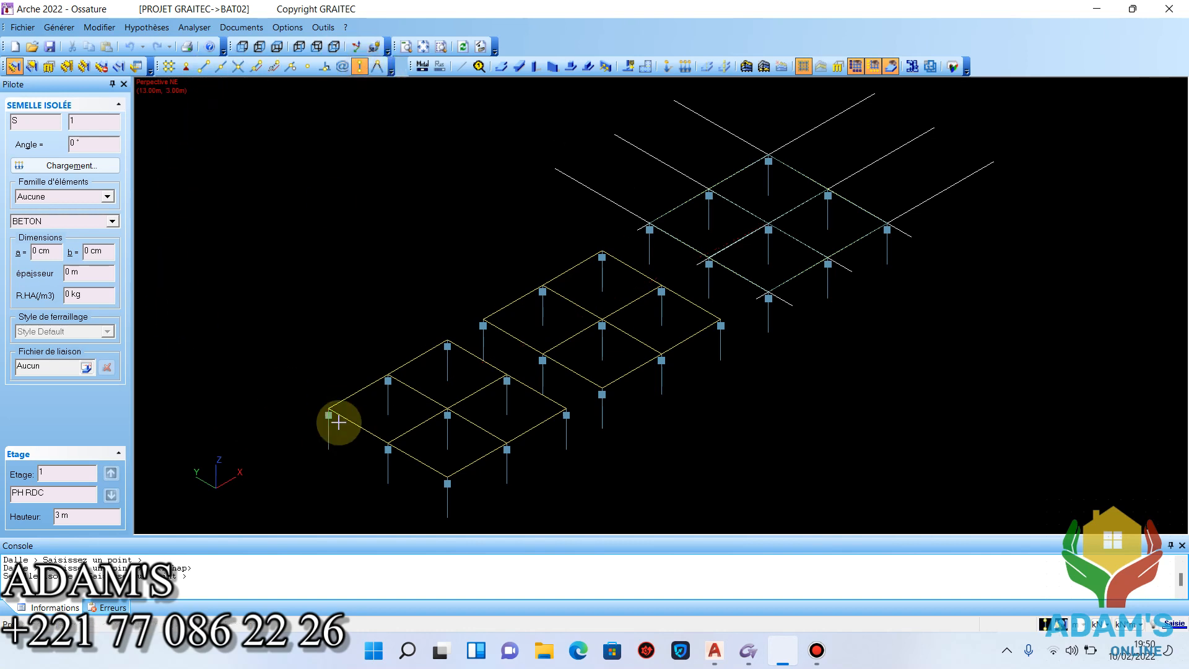
{"action": "left_click", "coordinate": [329, 452]}
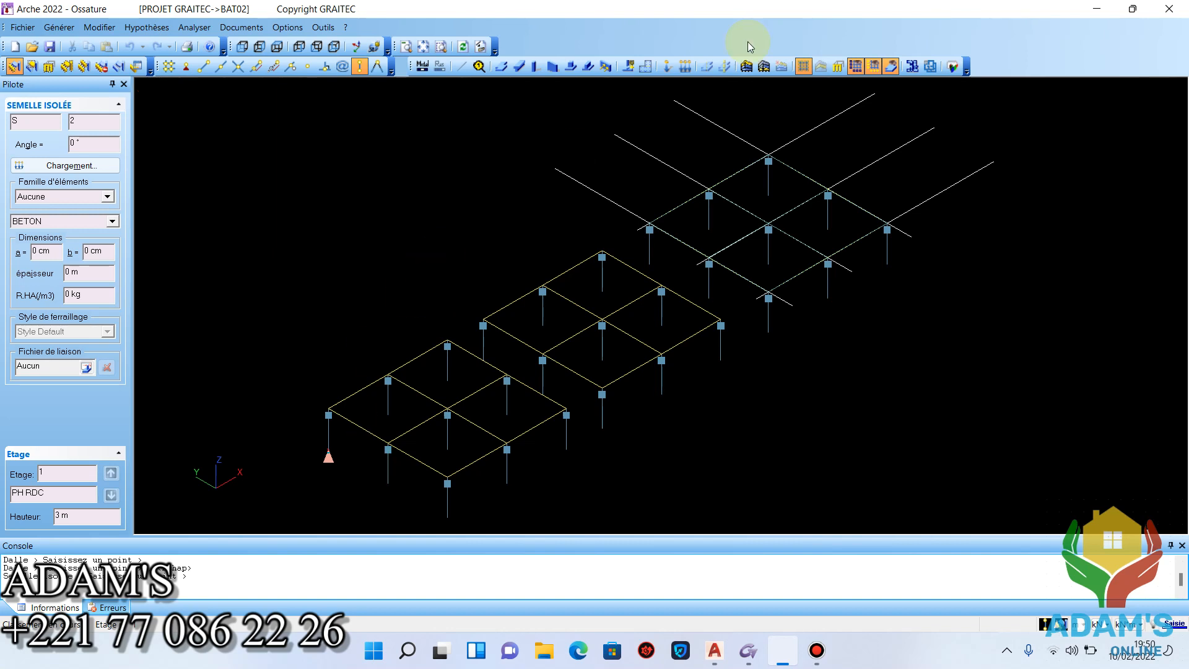
Generate automatic footings (Semelles automatiques) under all columns of floor 1, replacing existing footings, and save the model.
{"action": "left_click", "coordinate": [628, 67]}
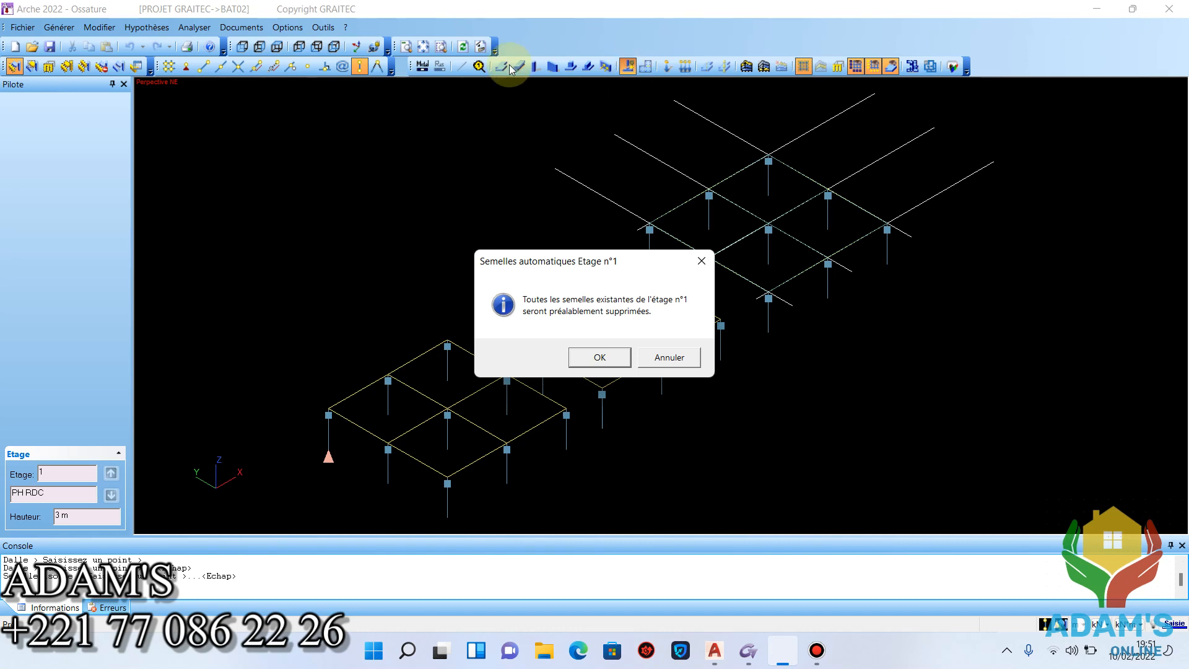
{"action": "left_click", "coordinate": [596, 365]}
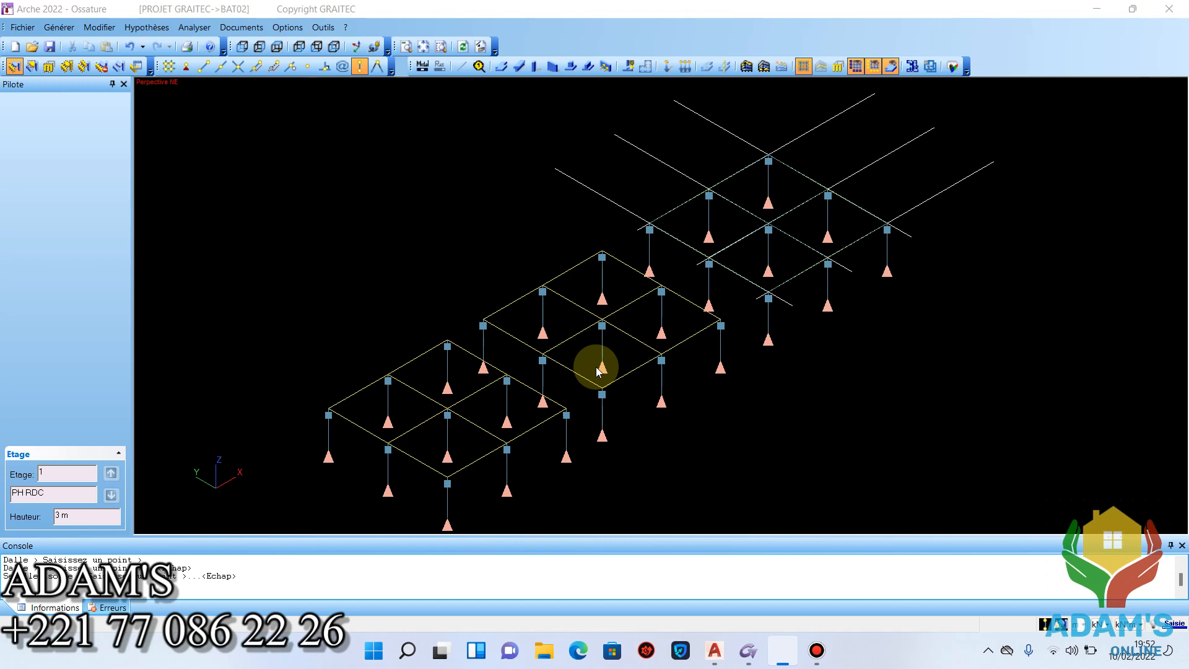
{"action": "left_click", "coordinate": [596, 371]}
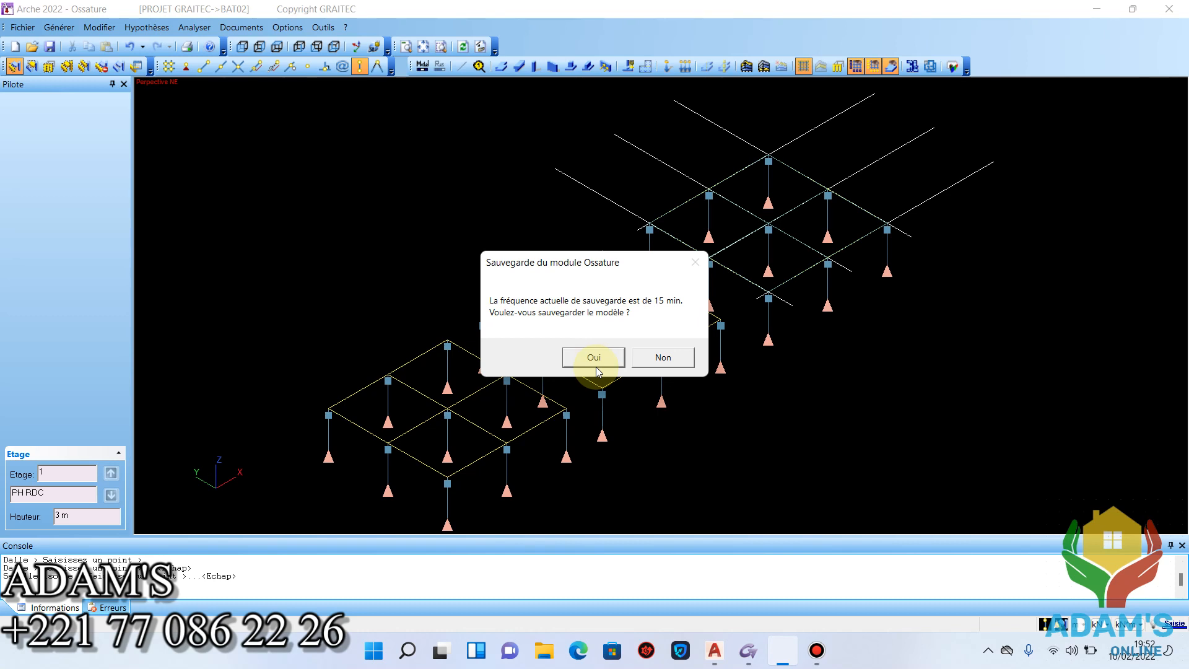
{"action": "left_click", "coordinate": [597, 366]}
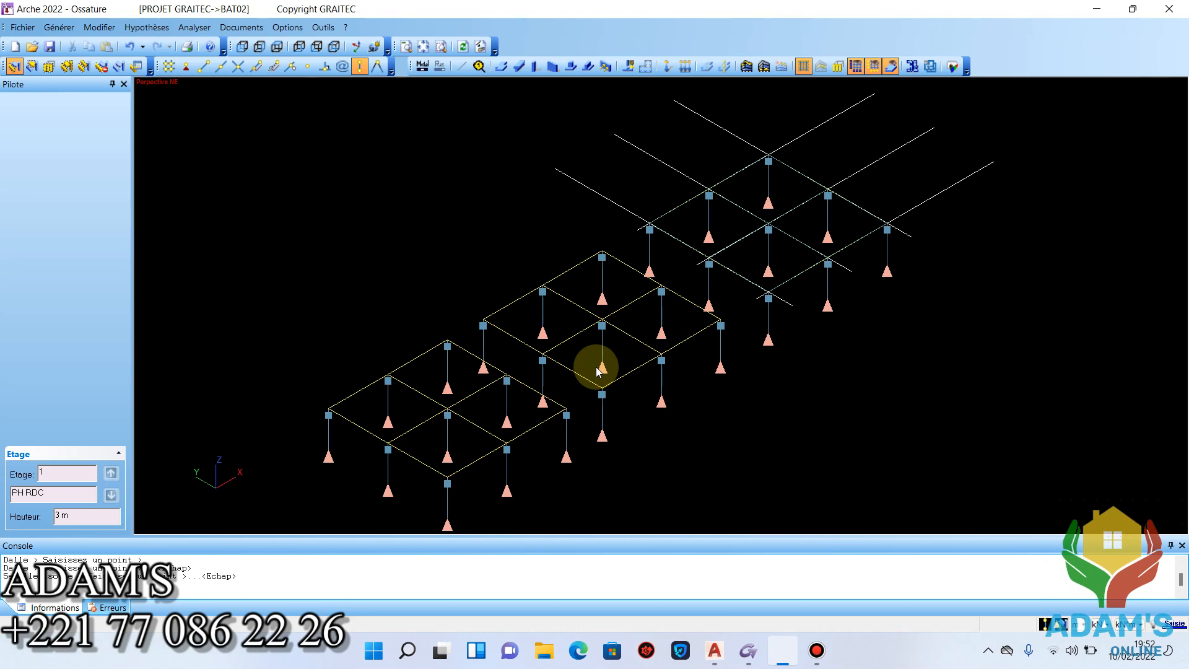
{"action": "left_click", "coordinate": [817, 650]}
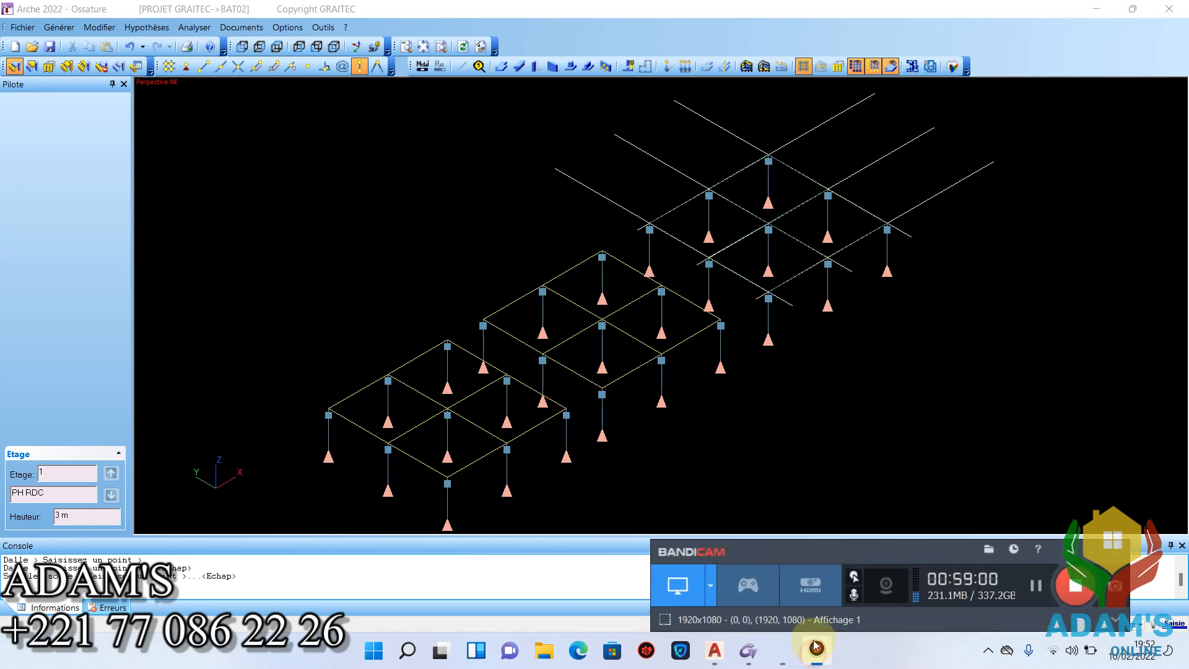